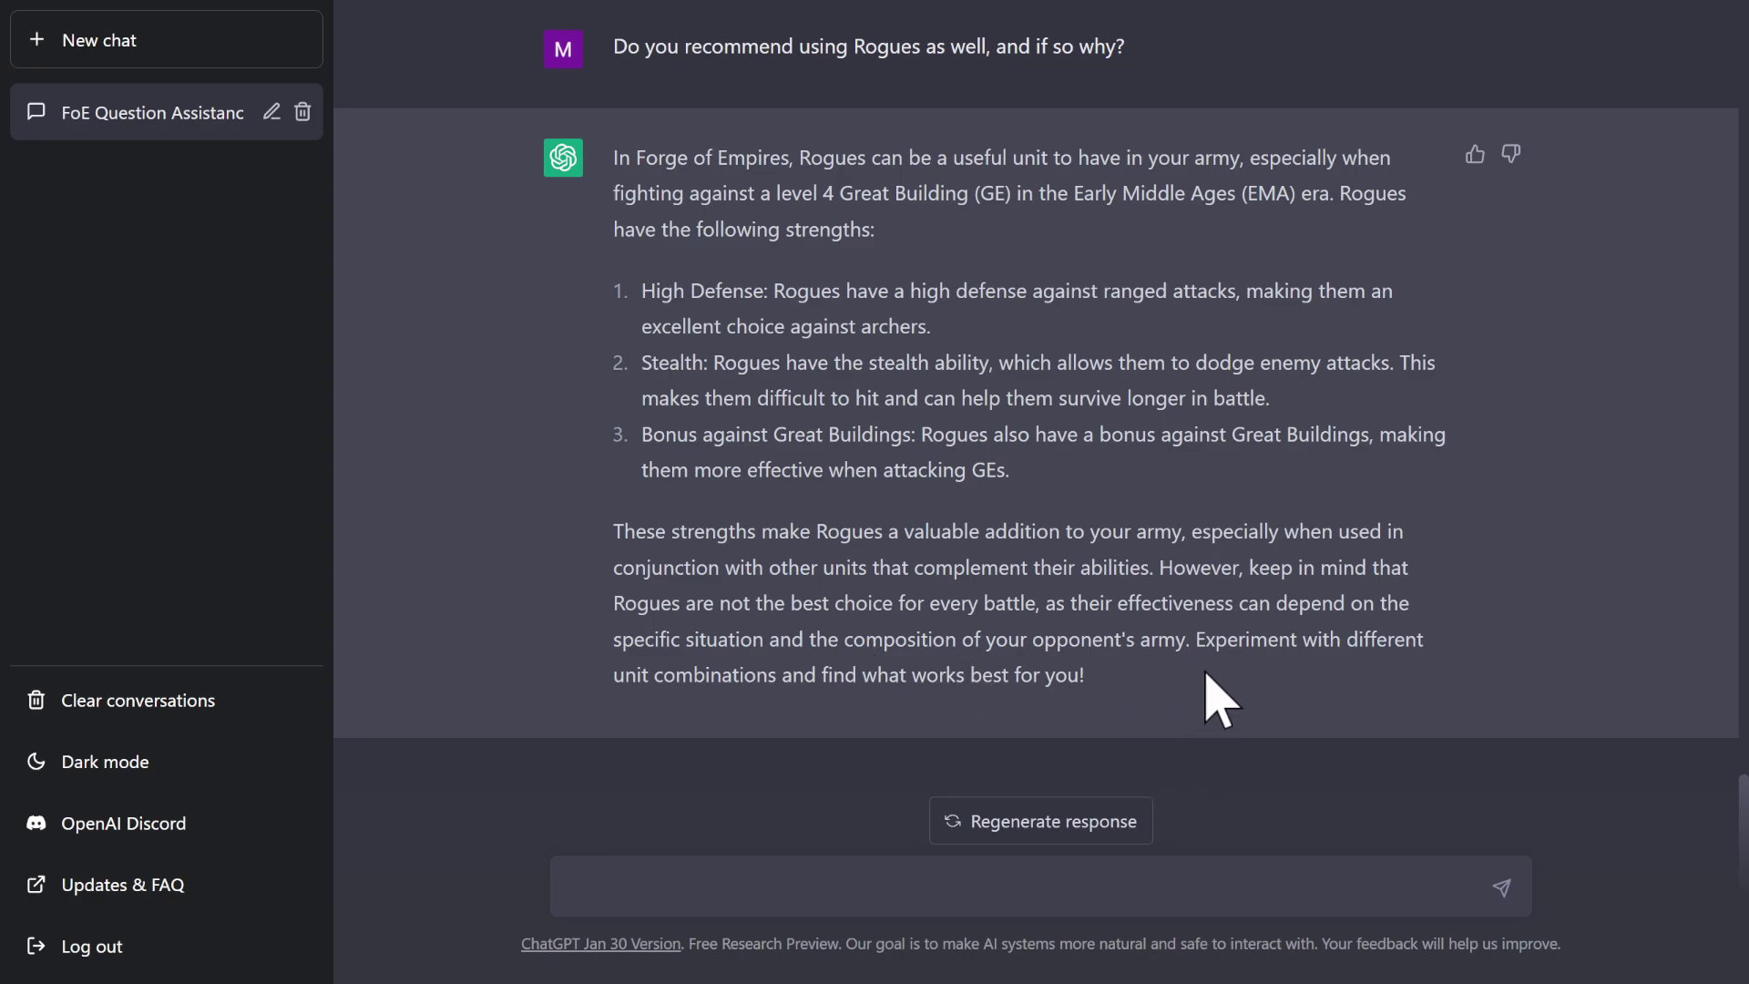
# Highlight and review the closing advice and the three listed Rogue strengths in the latest answer
pyautogui.moveTo(1206, 684); pyautogui.dragTo(1217, 639)
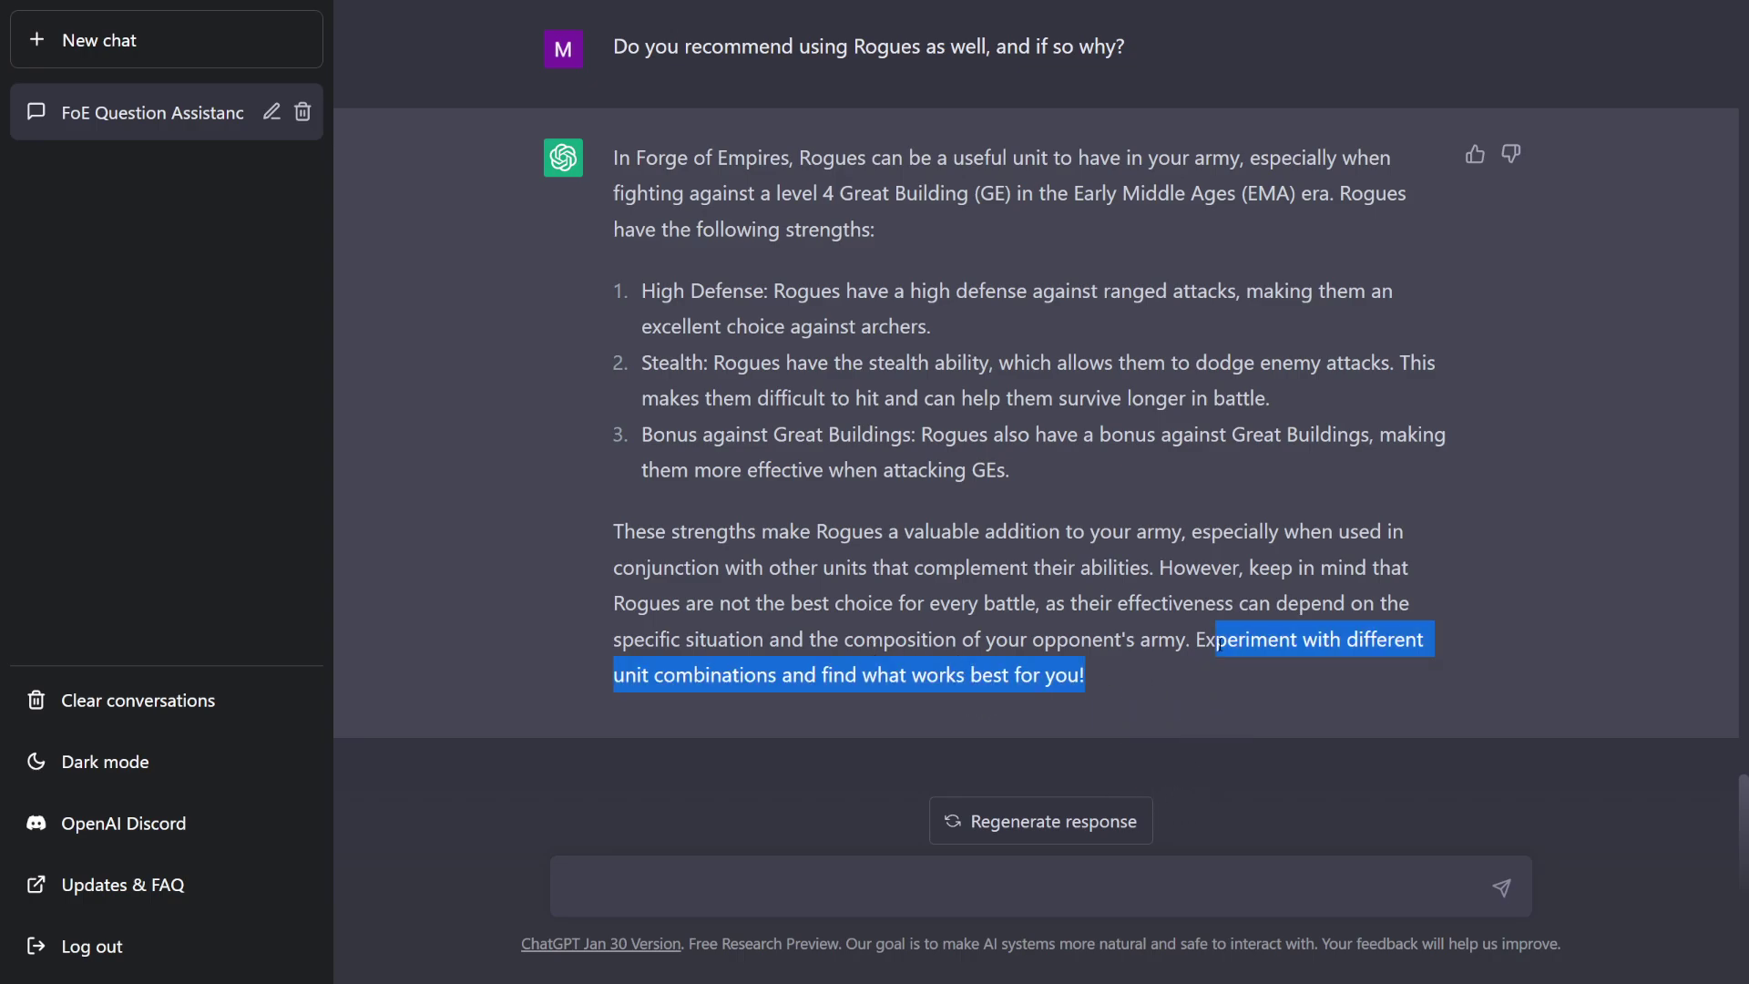
pyautogui.click(1088, 488)
pyautogui.moveTo(1088, 487); pyautogui.dragTo(640, 294)
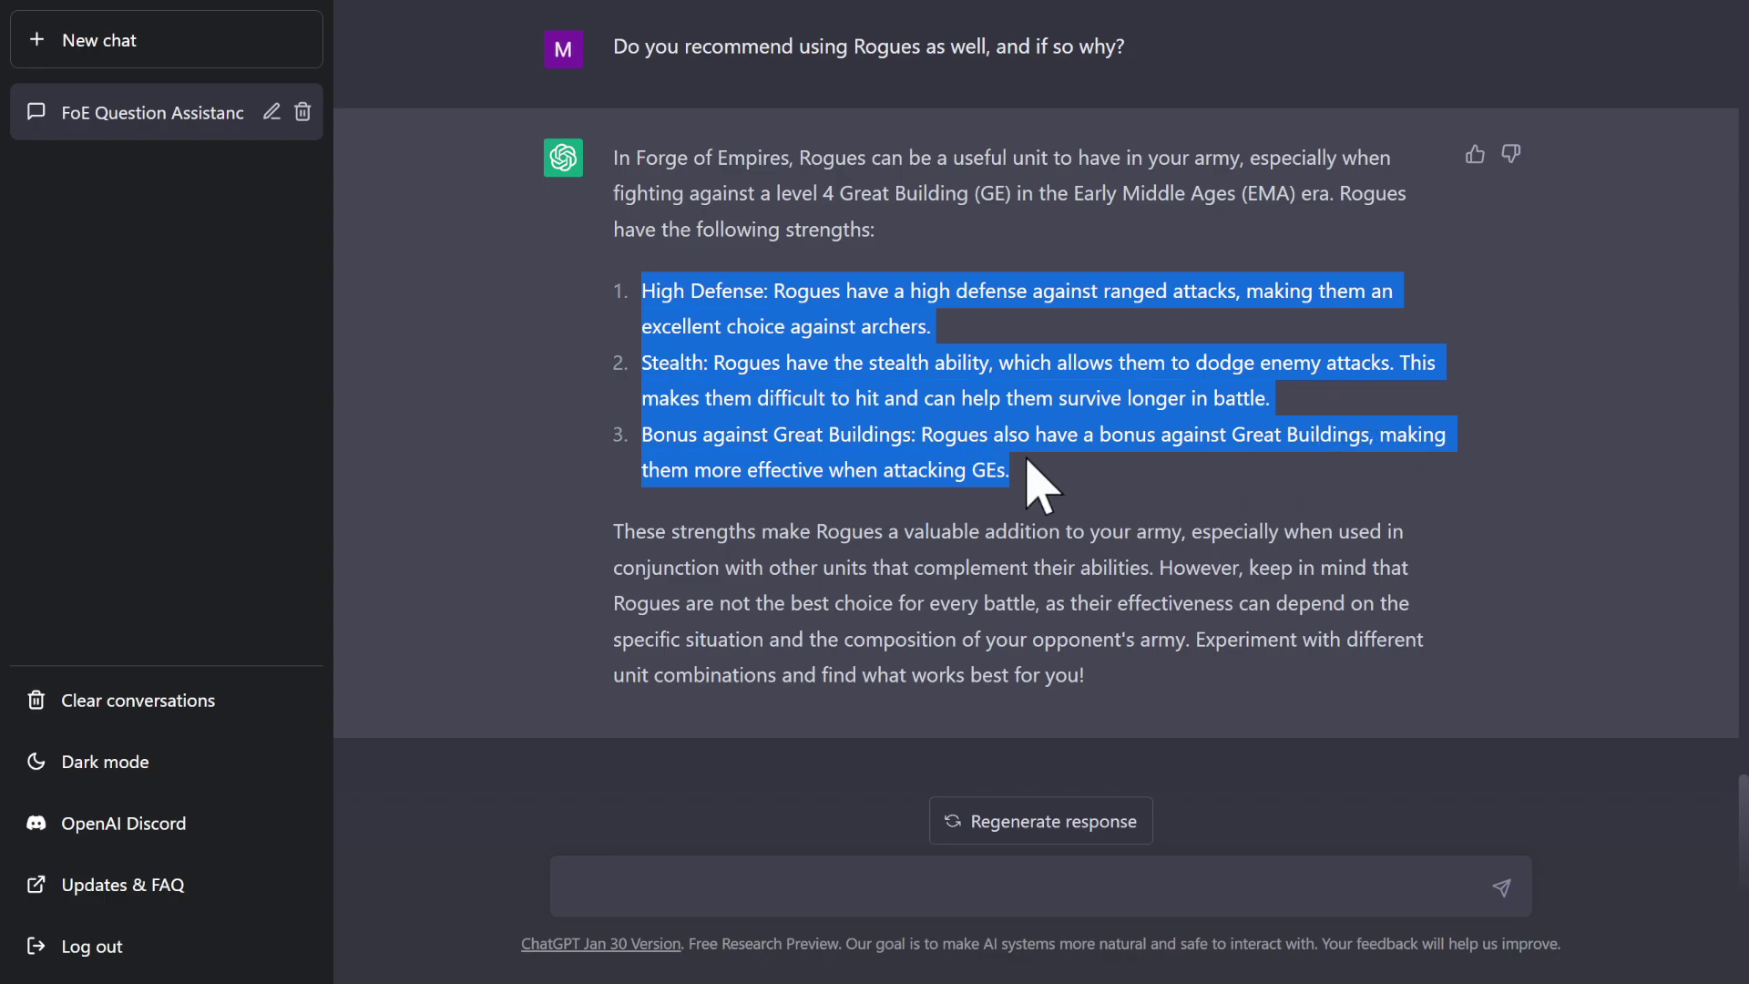
pyautogui.scroll(3, 1048, 487)
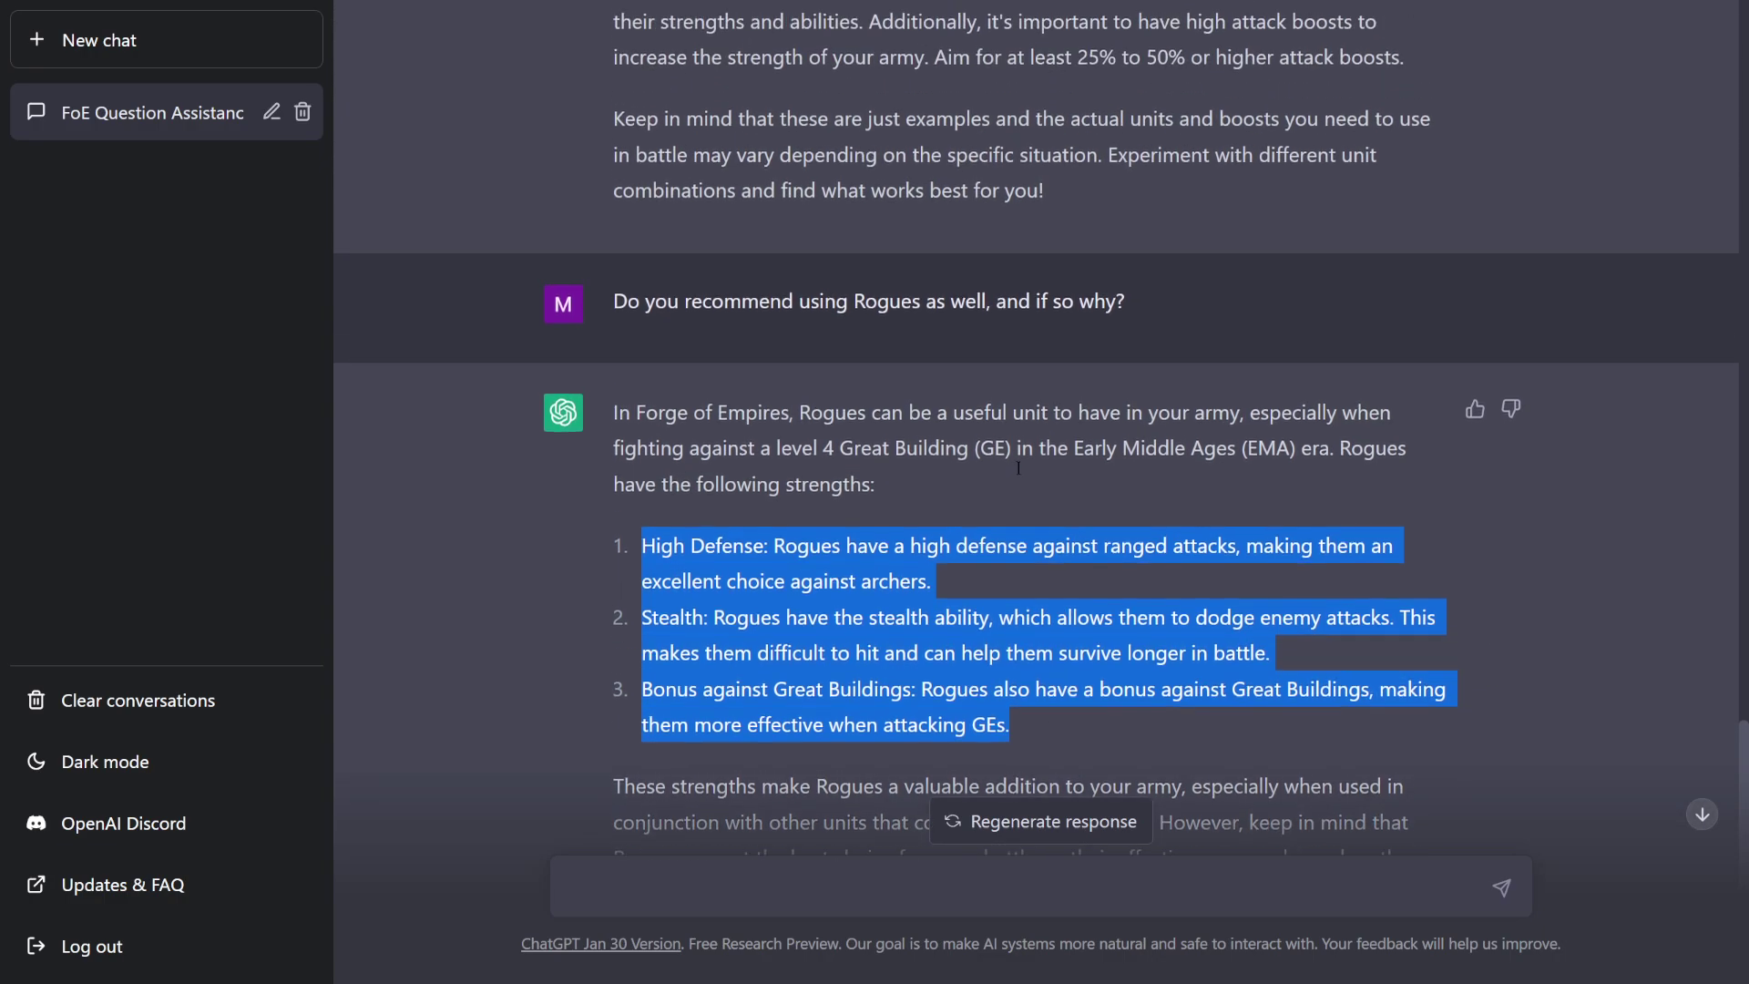
pyautogui.scroll(-3, 1022, 460)
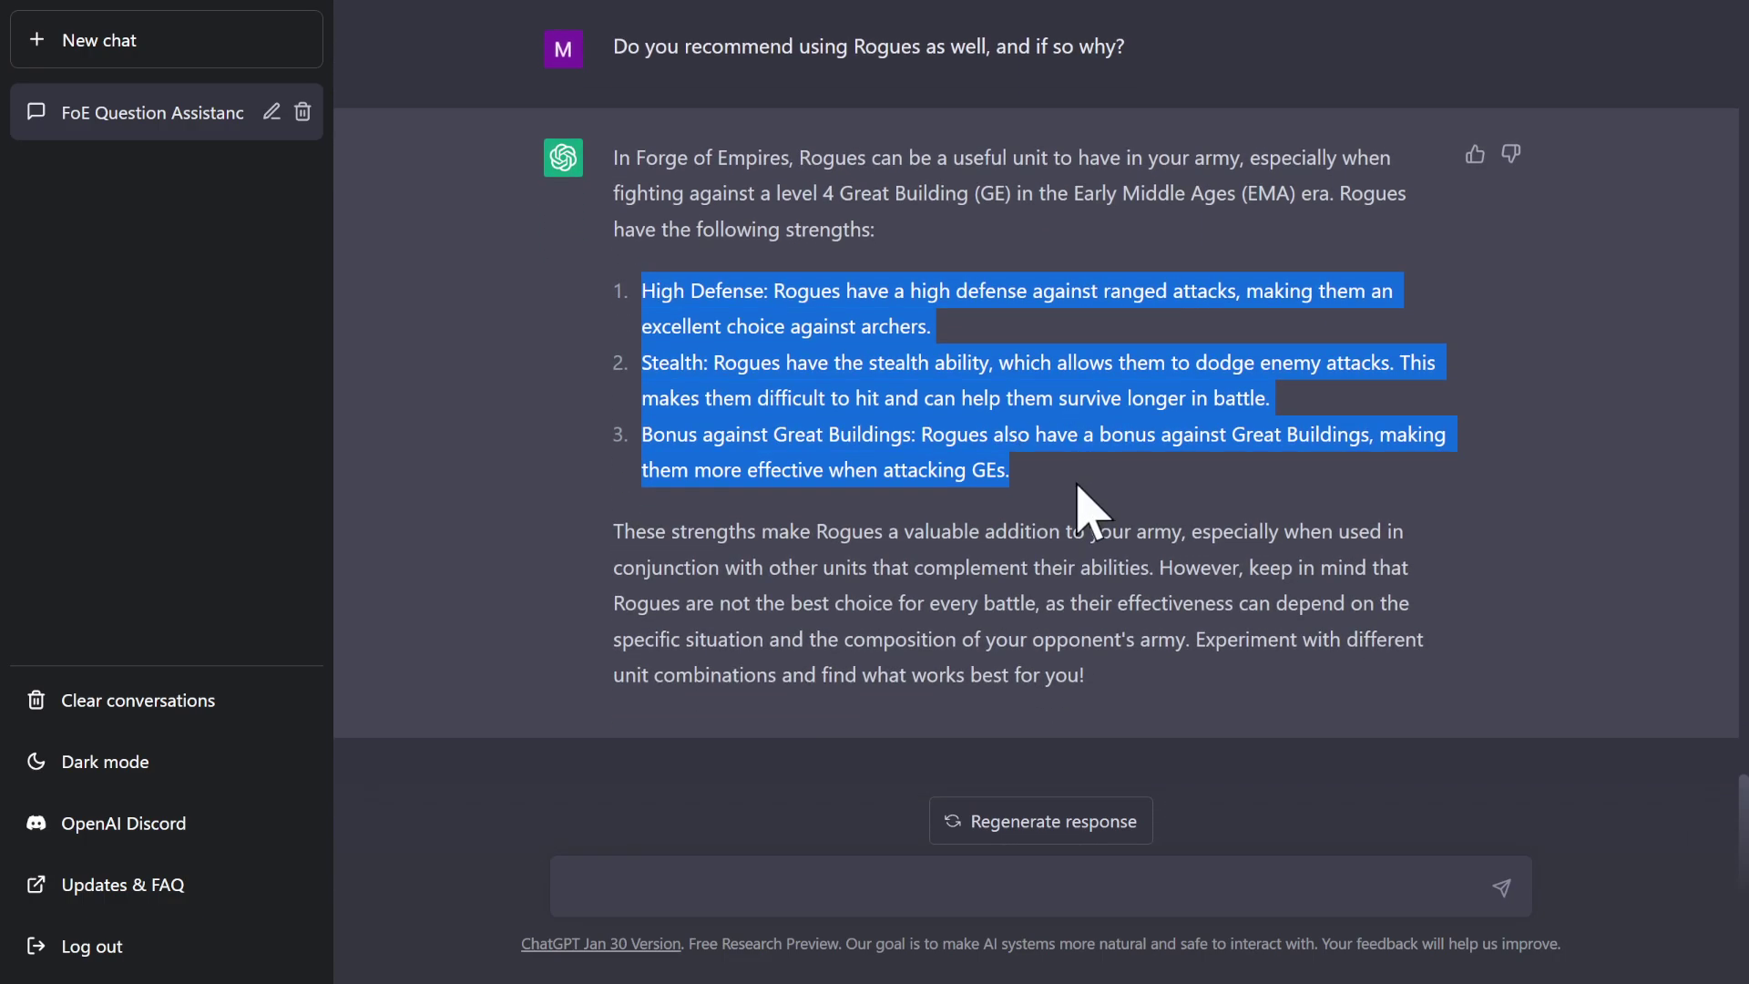
pyautogui.click(1111, 603)
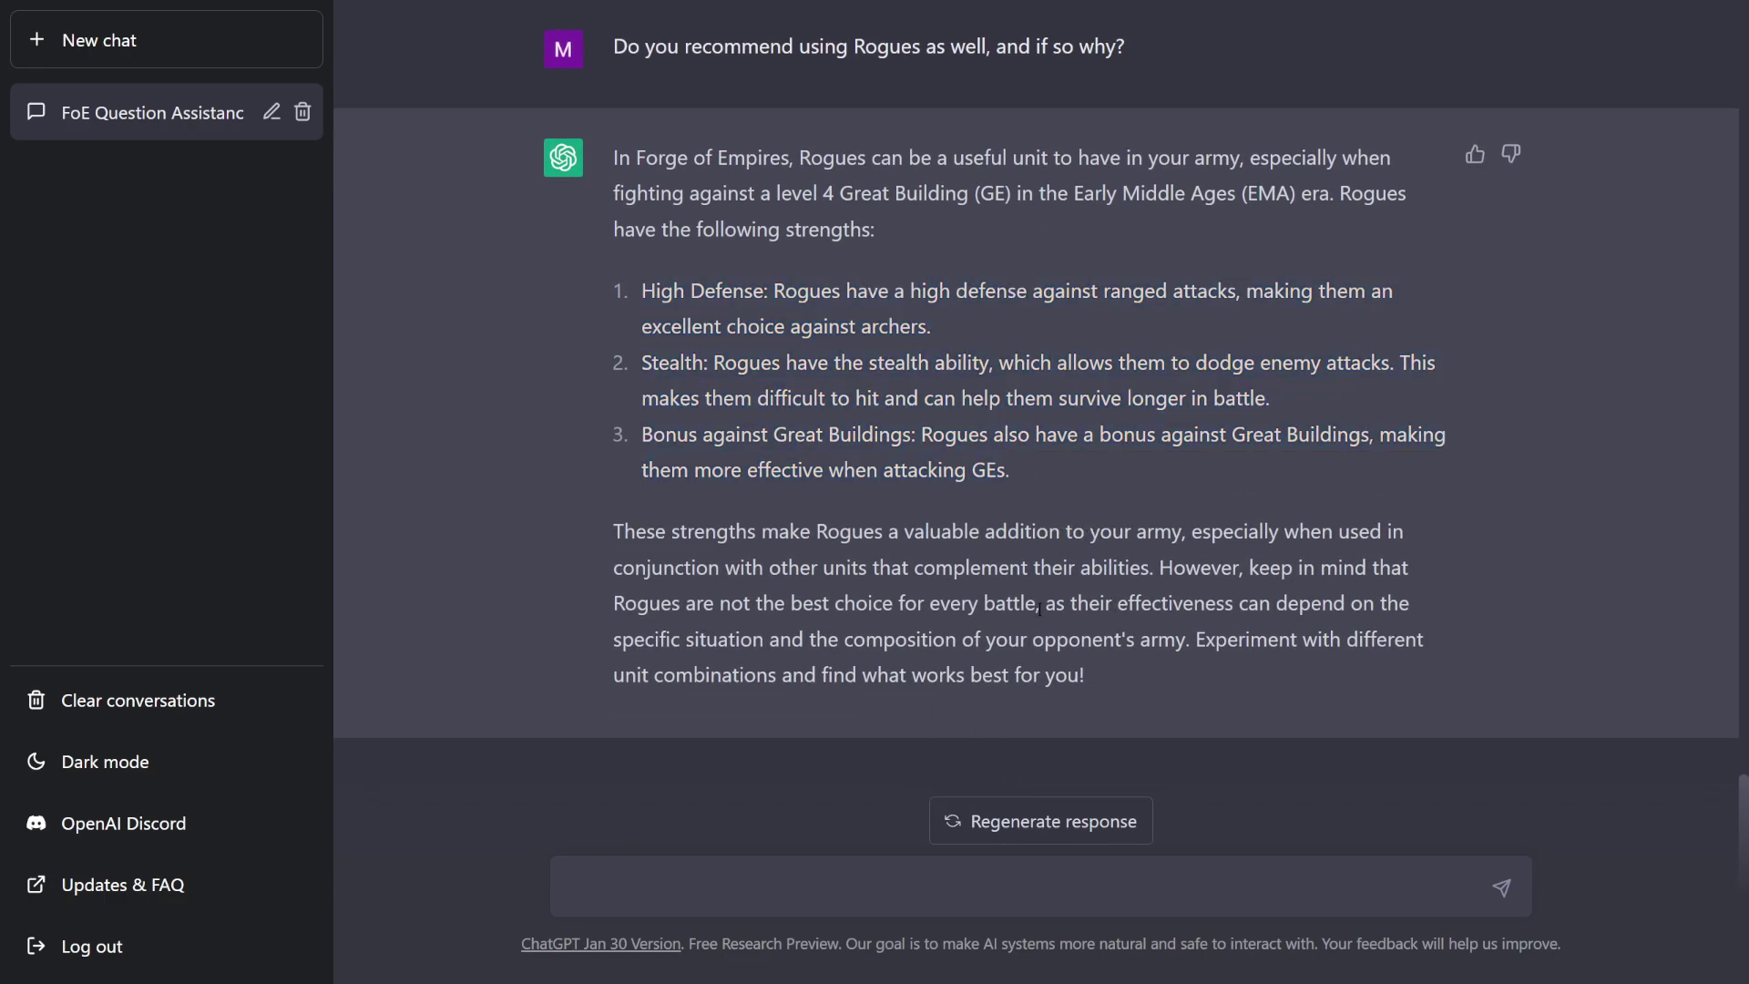
# Send the follow-up question "Which enemy units are the Rogues best against?"
pyautogui.click(945, 881)
pyautogui.write('Which enemy units are the ROgues best')
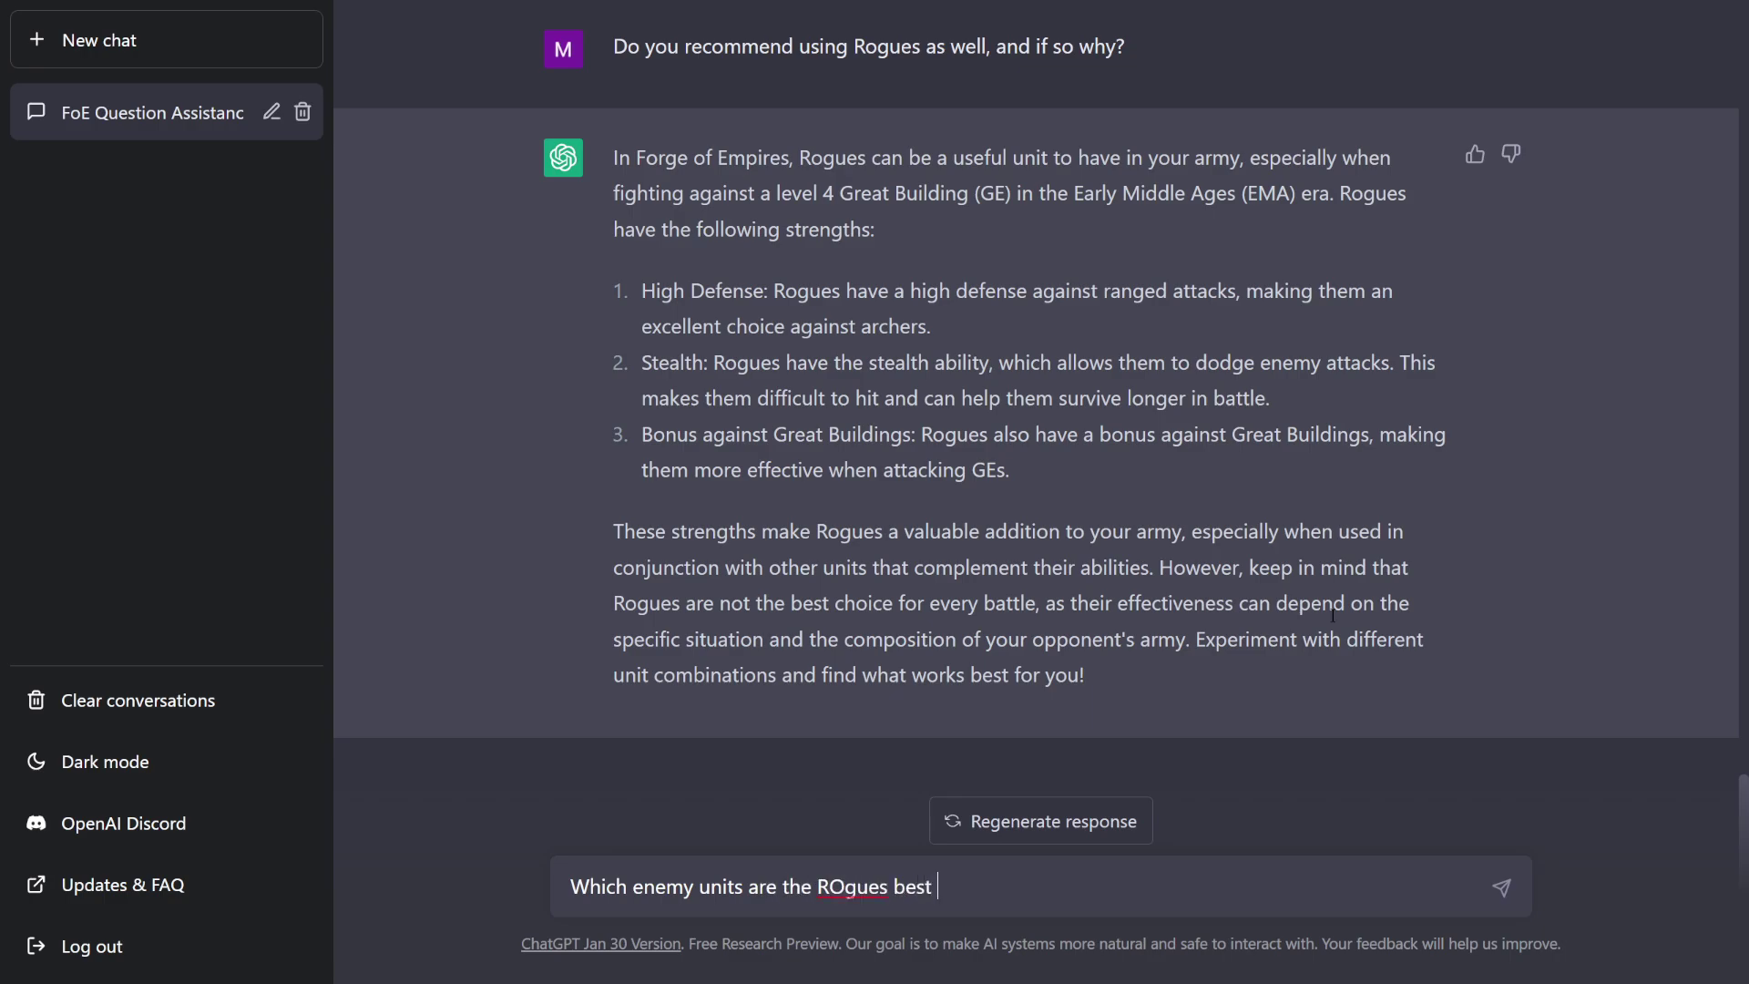
pyautogui.write(' agains')
pyautogui.press('BackSpace')
pyautogui.write('o')
pyautogui.press('Return')
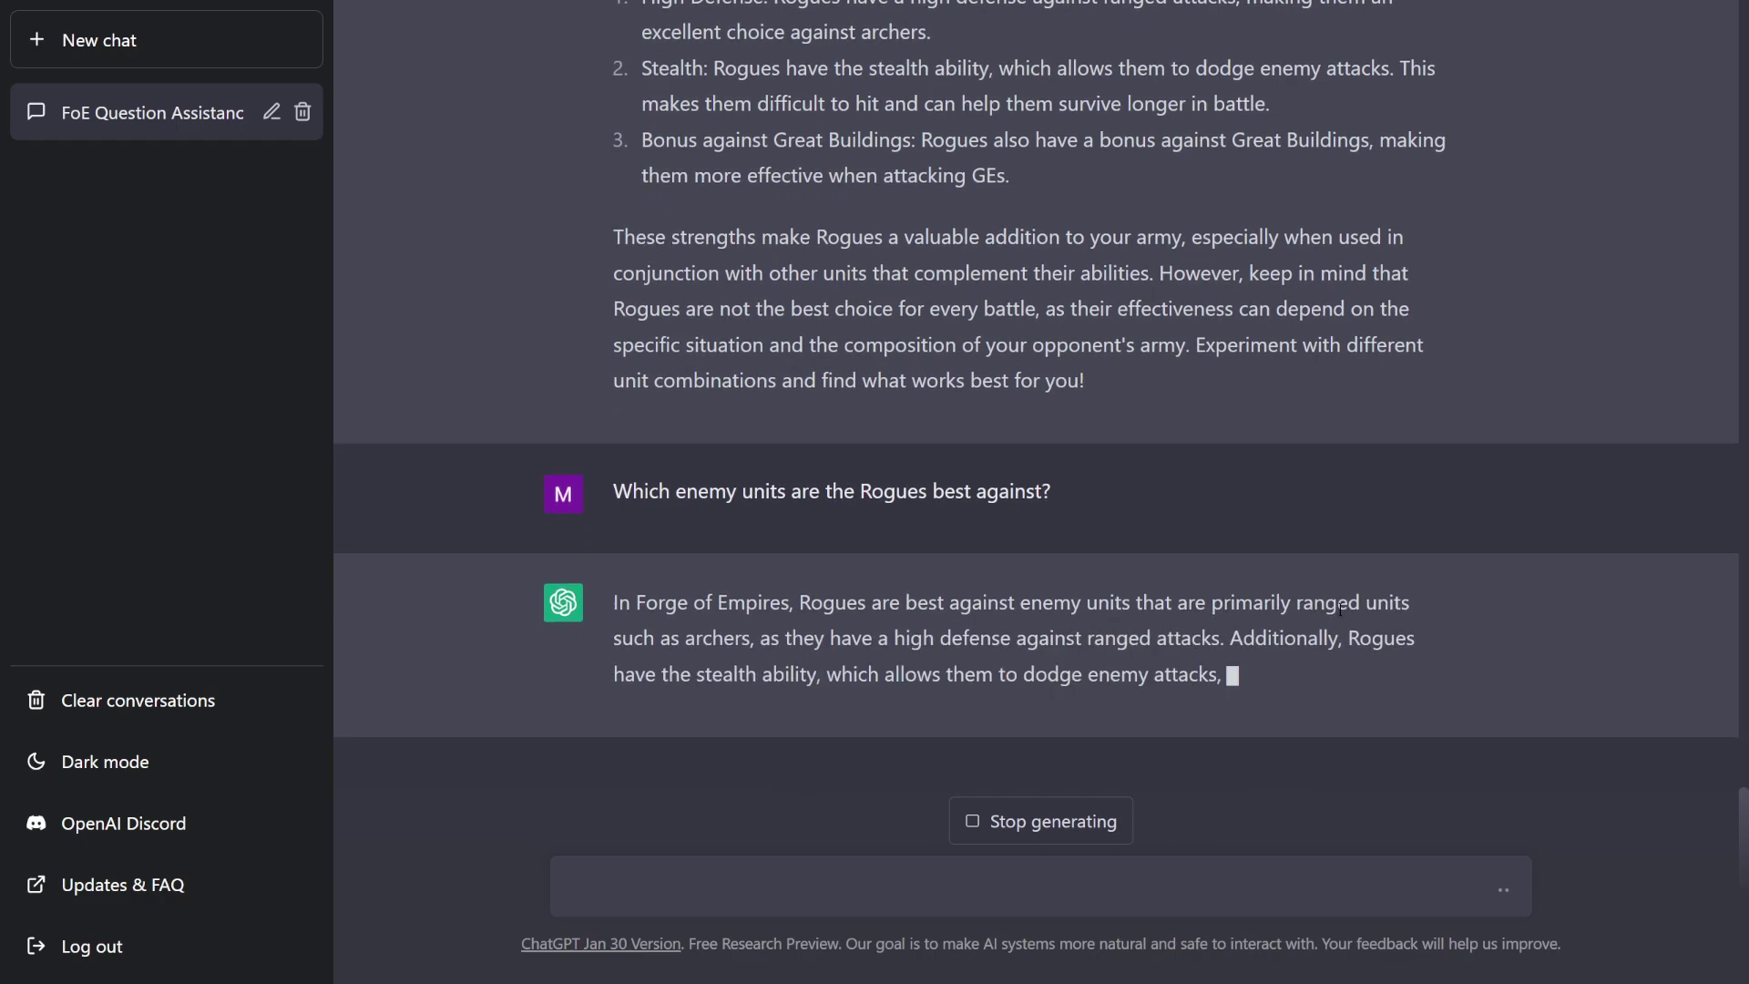
# Review the answer on enemy units and compare it with the previous answer's closing paragraph about Rogues
pyautogui.doubleClick(706, 603)
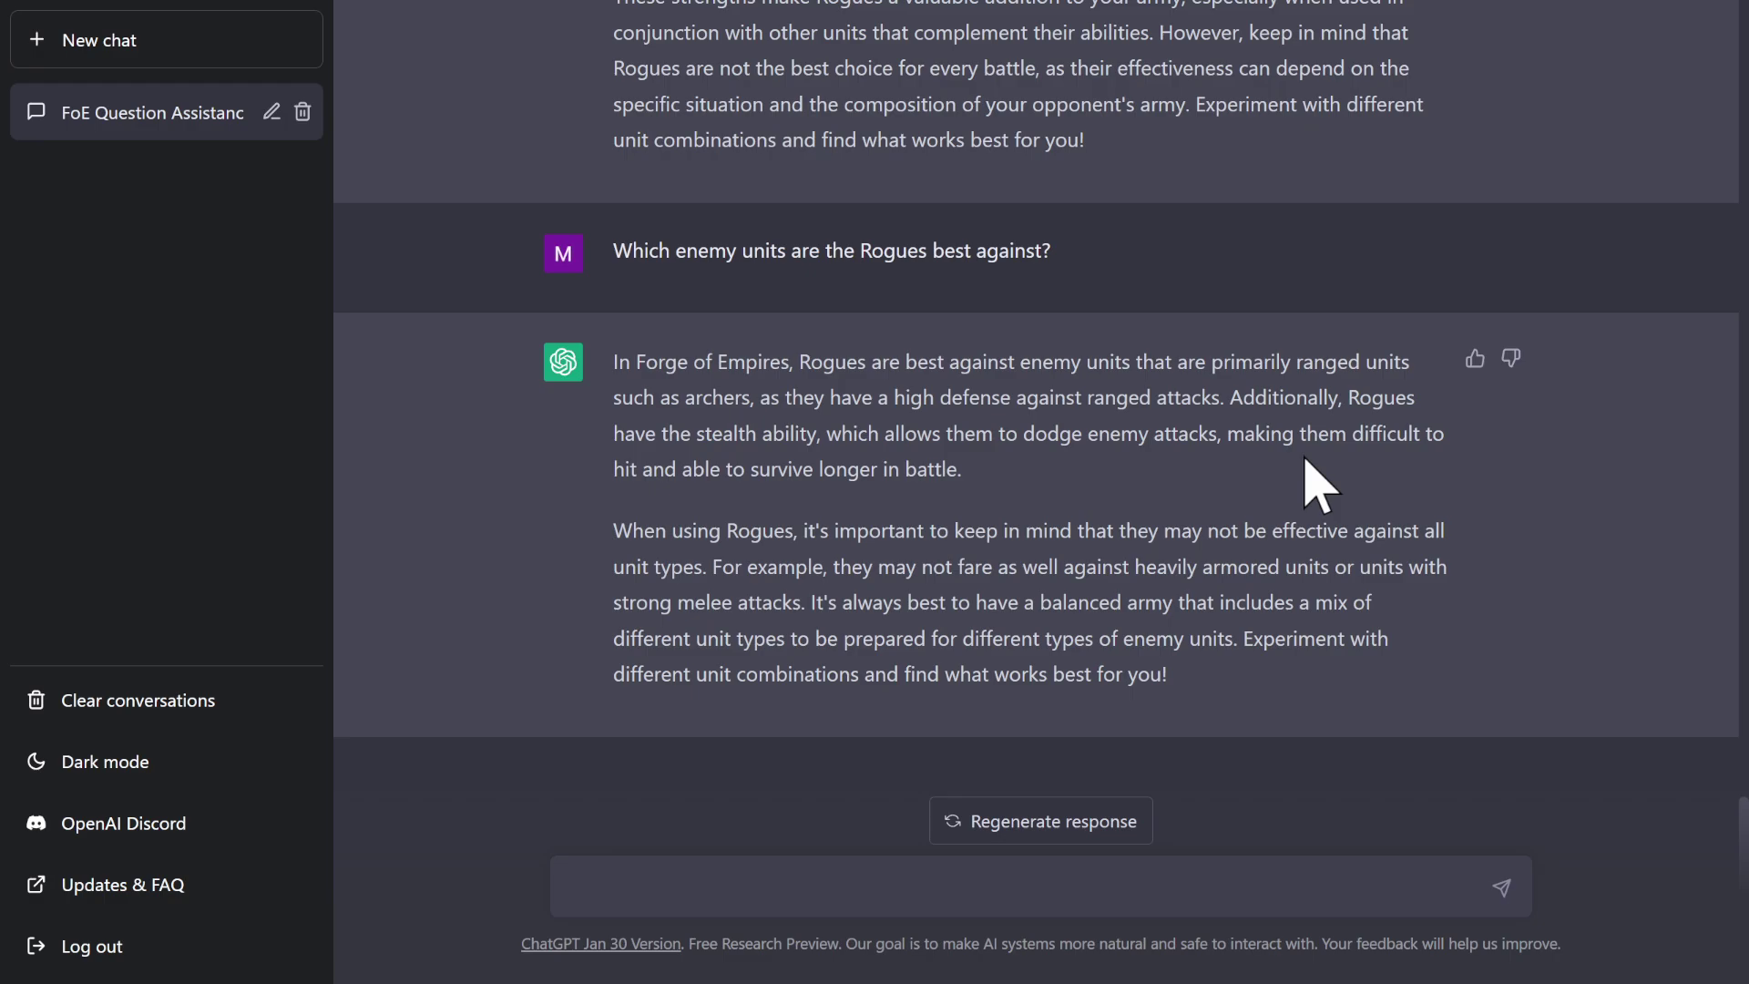
pyautogui.scroll(1, 677, 125)
pyautogui.moveTo(635, 117); pyautogui.dragTo(1120, 239)
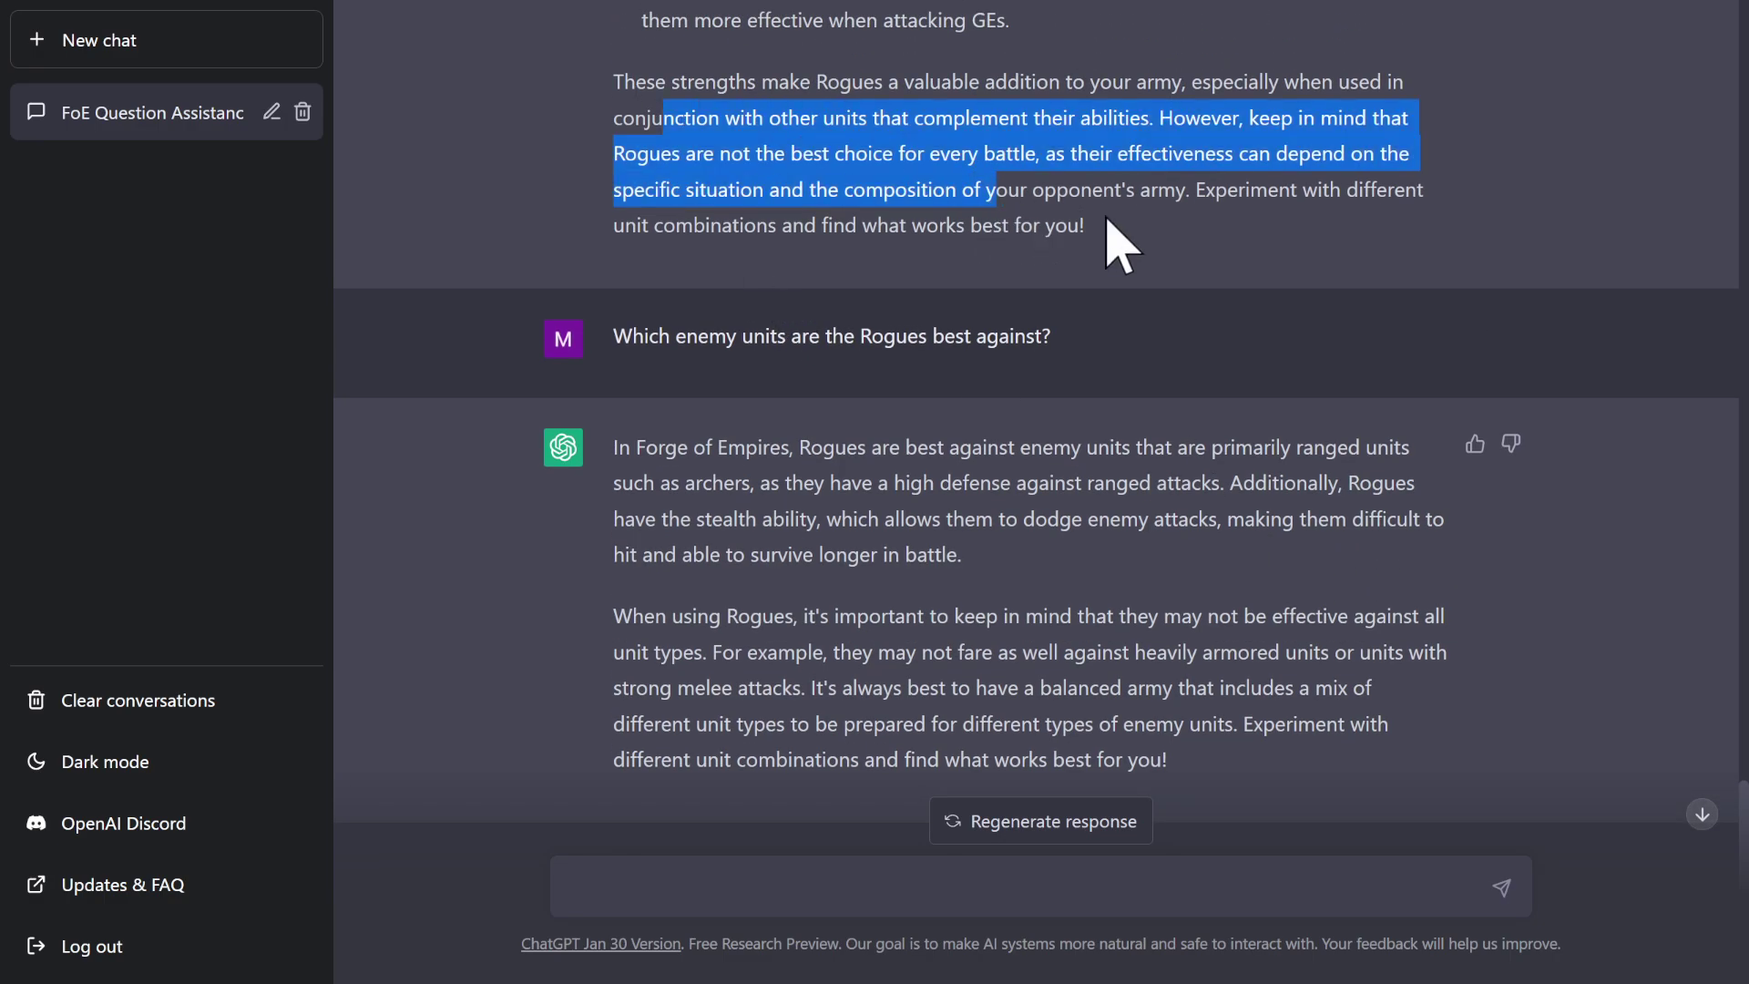
pyautogui.click(1130, 244)
pyautogui.scroll(-1, 1023, 586)
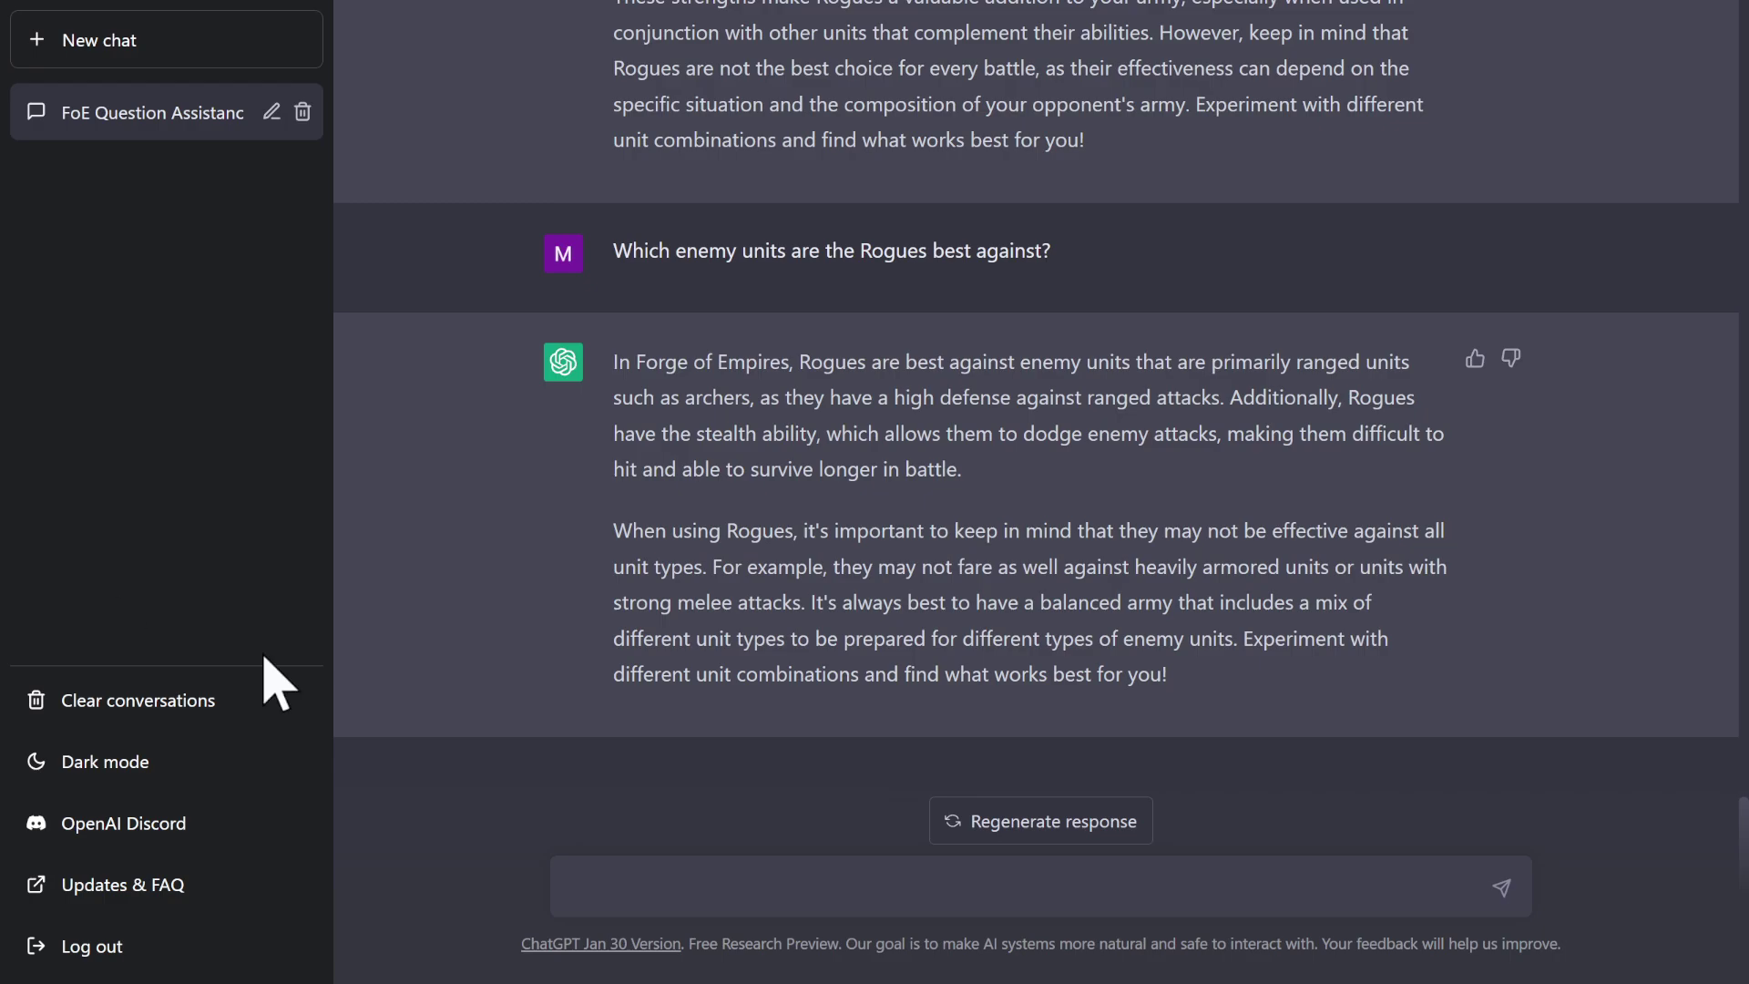
# Send the question "Which units should I use together with Rogues?"
pyautogui.click(652, 879)
pyautogui.write('Which units should I use together with Rogues?')
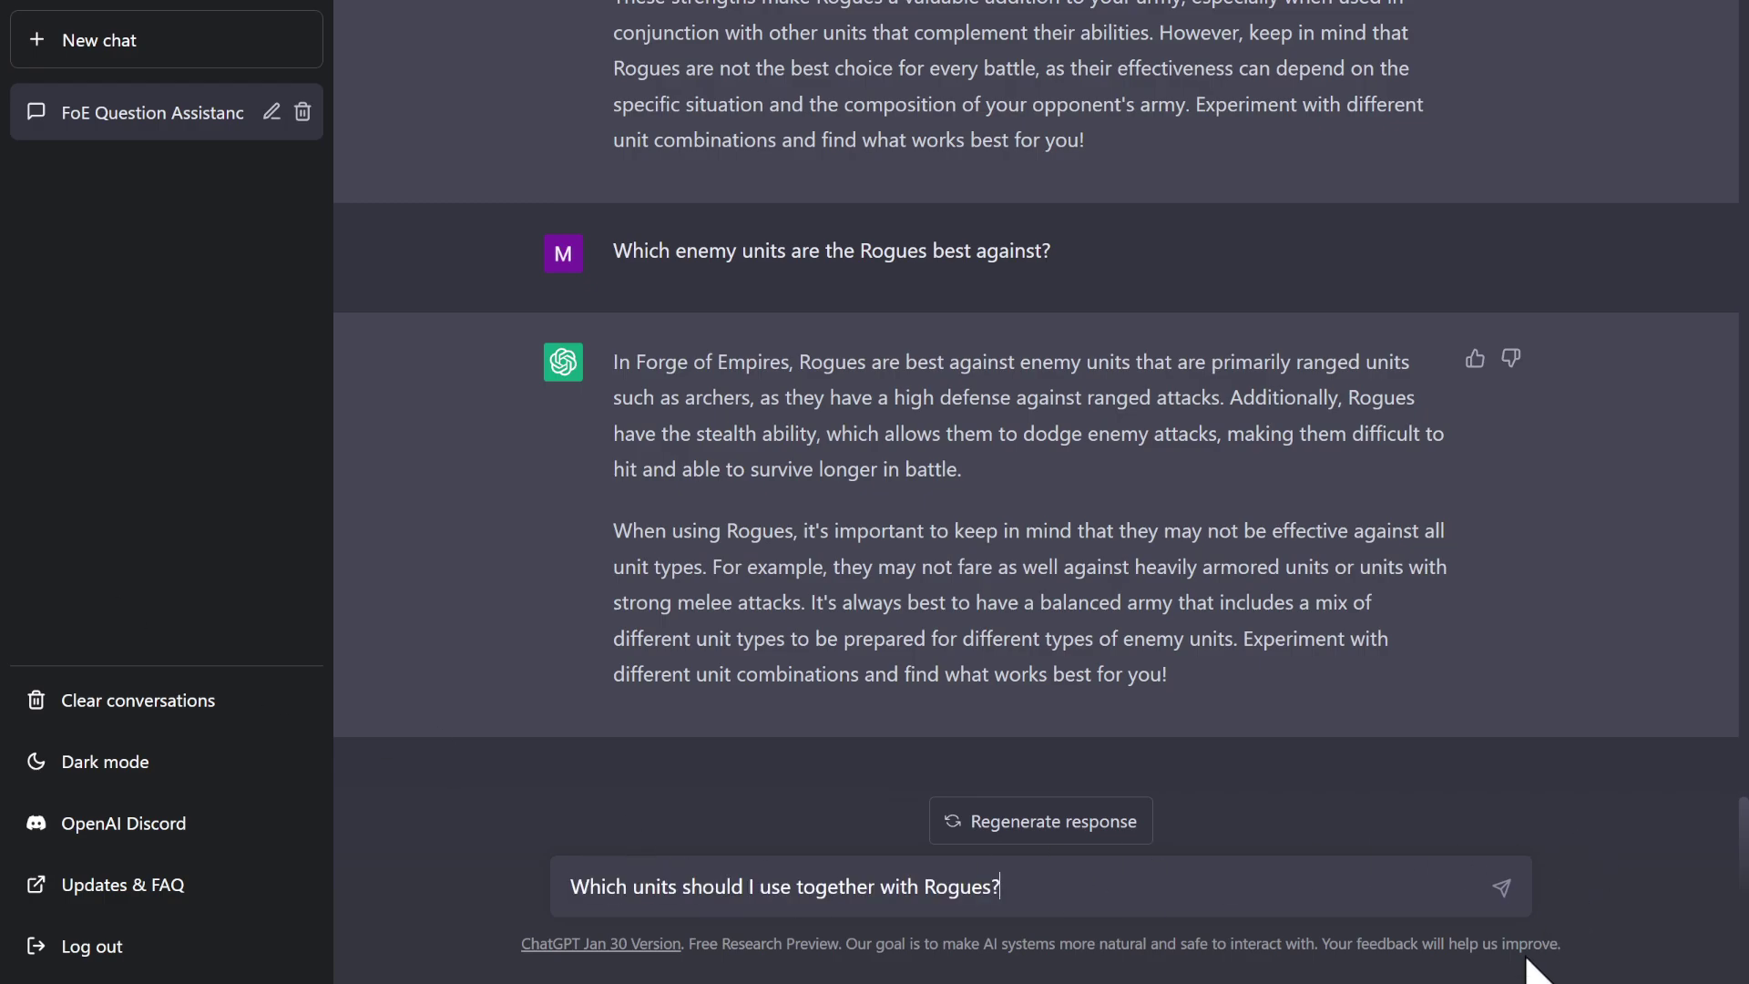
pyautogui.click(1501, 888)
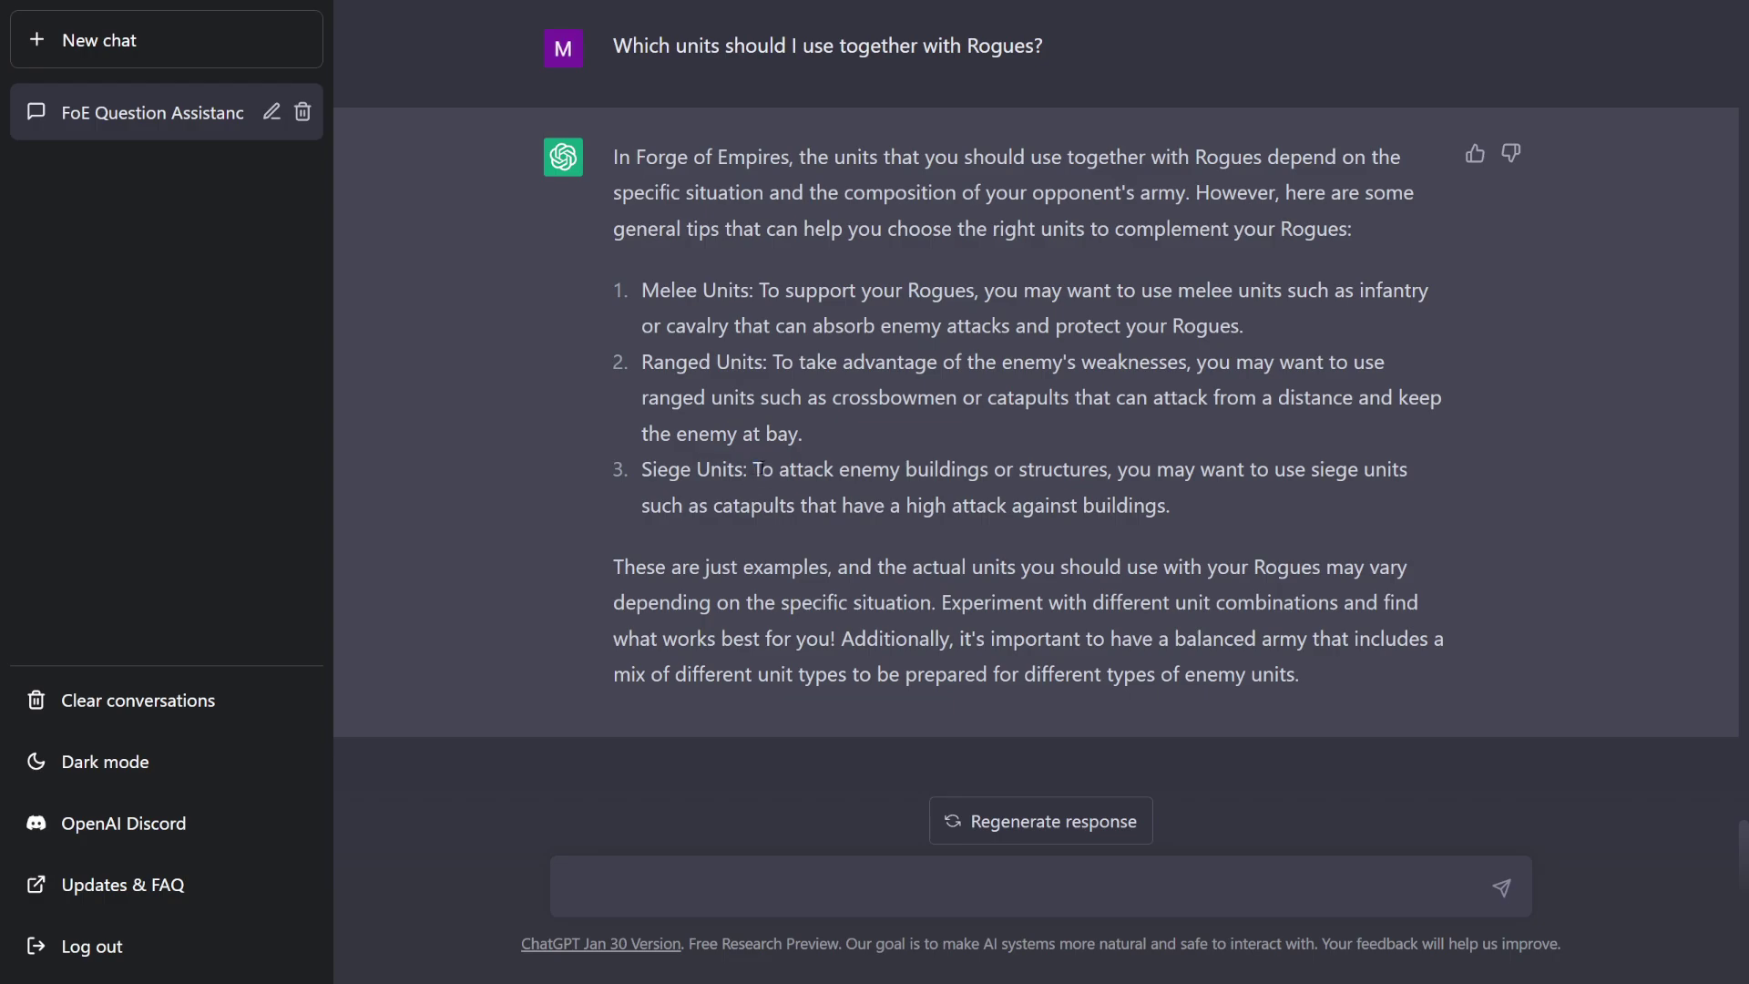
# Highlight and read the Siege Units point and the closing paragraph of the answer on complementary units
pyautogui.moveTo(753, 469); pyautogui.dragTo(1407, 470)
pyautogui.moveTo(672, 505); pyautogui.dragTo(652, 474)
pyautogui.click(1208, 504)
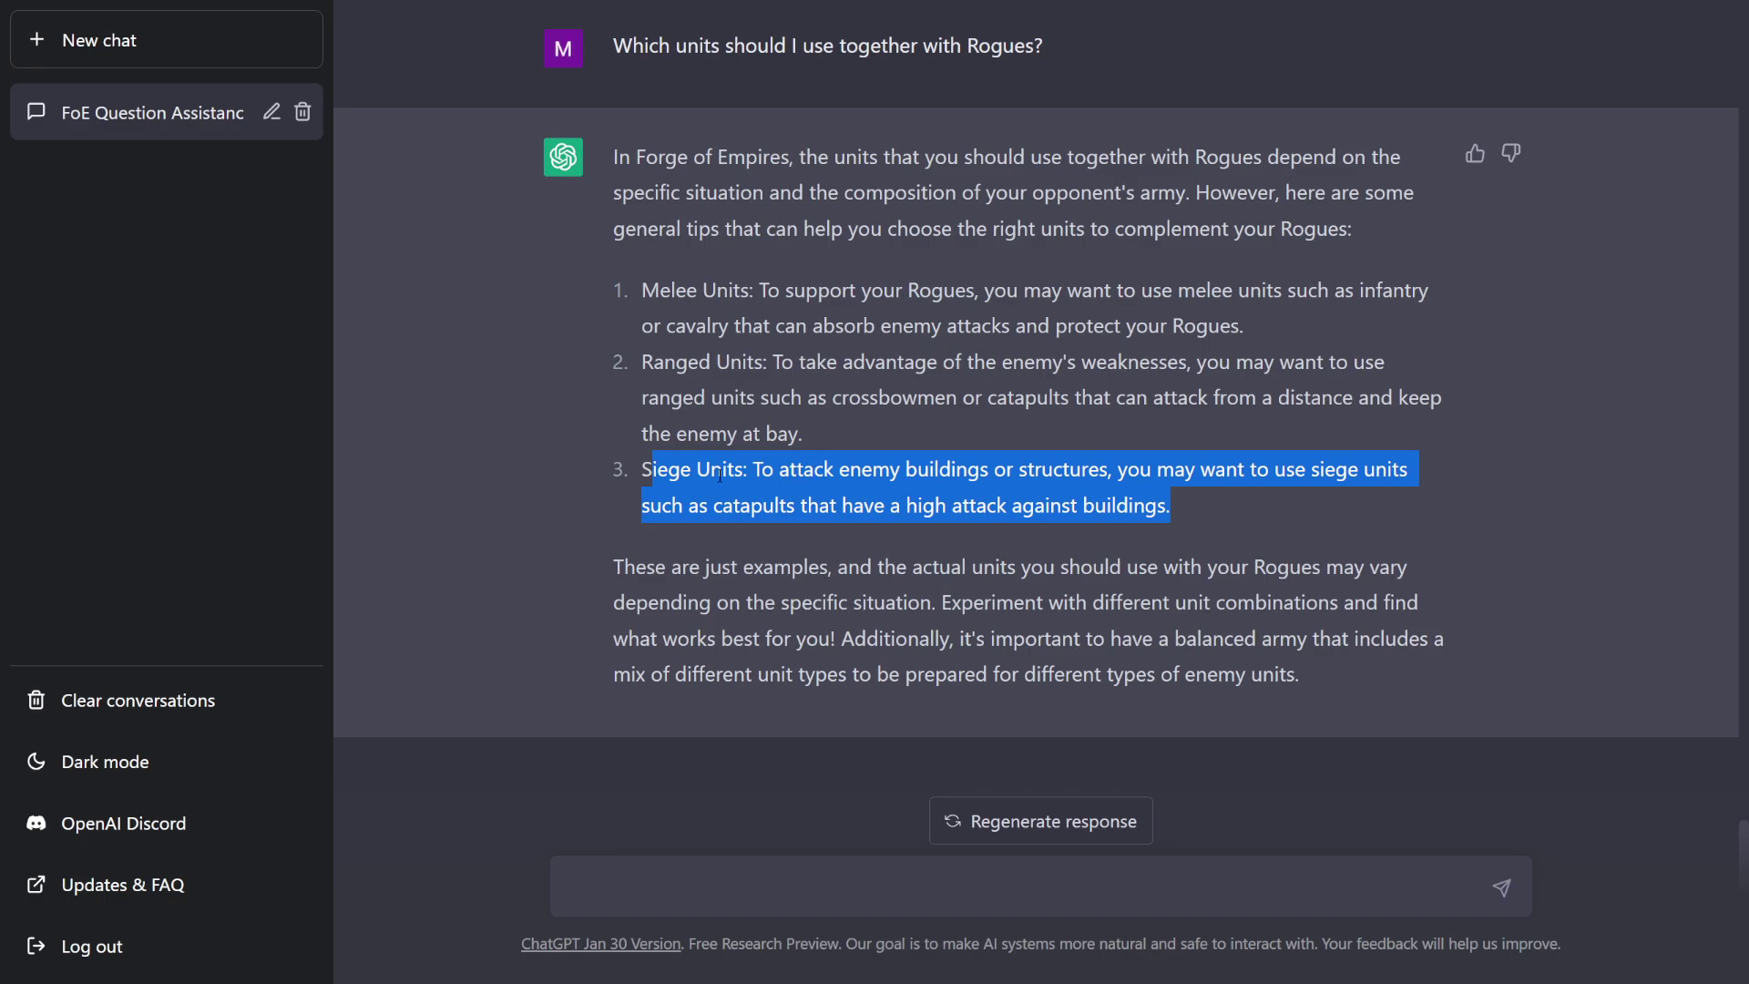
pyautogui.click(730, 509)
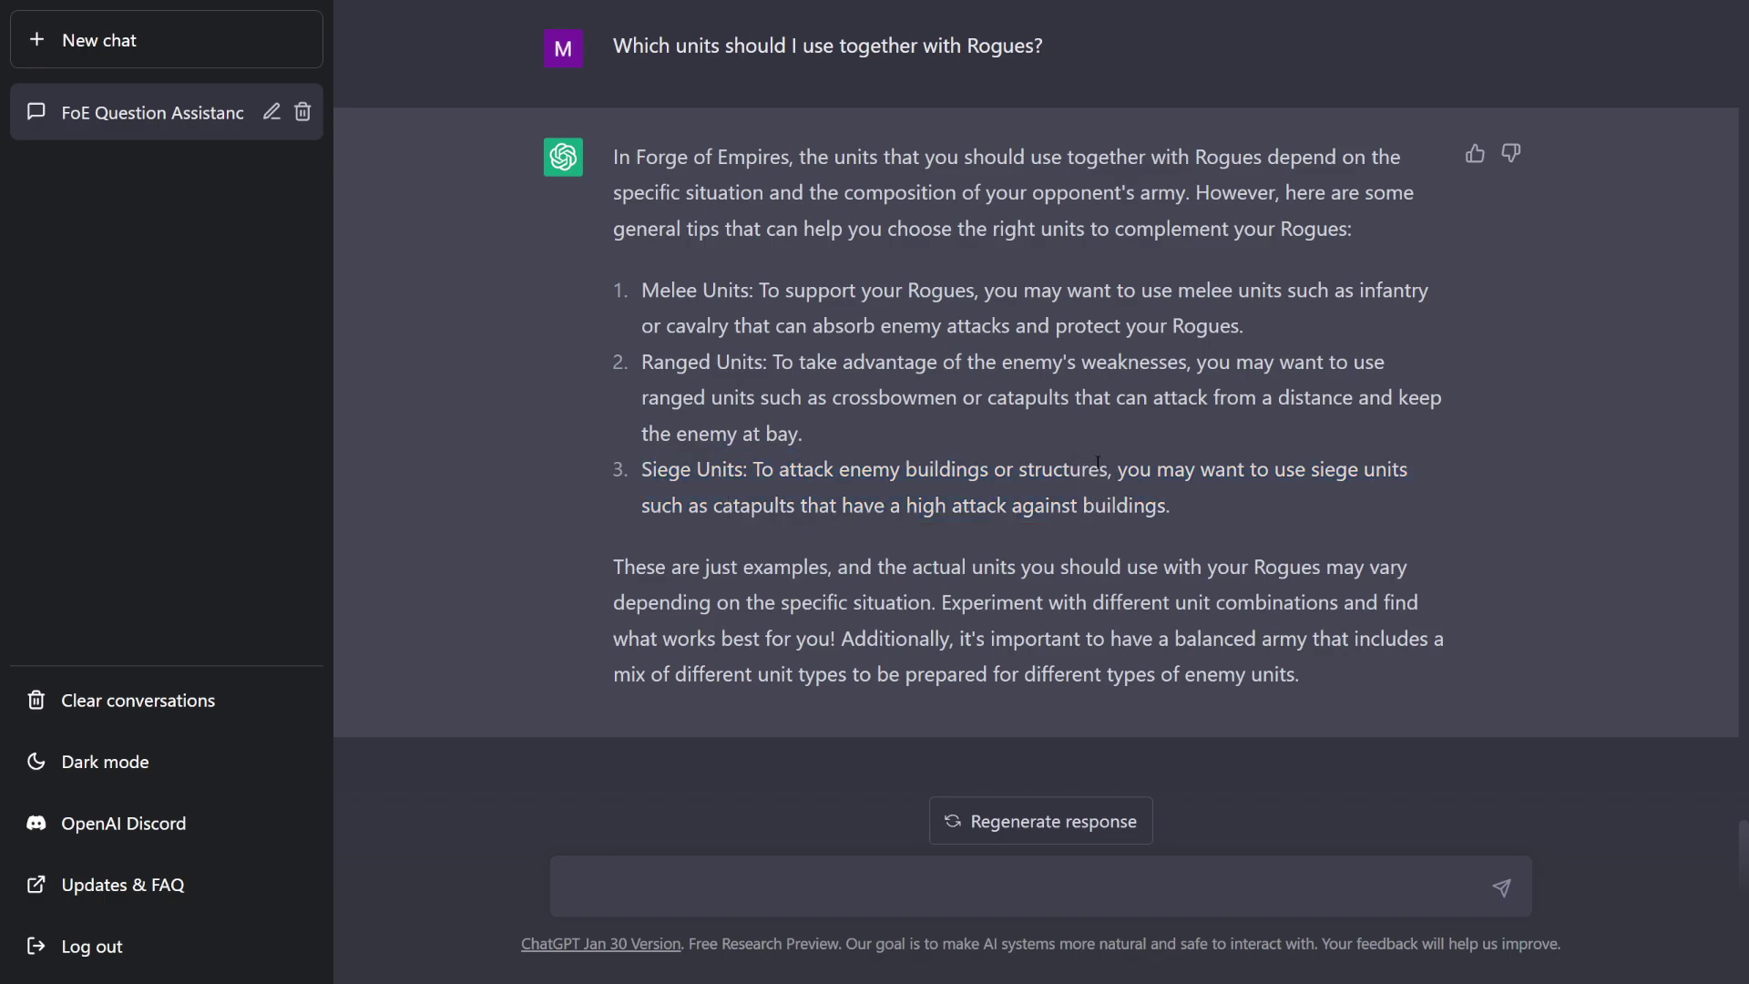
pyautogui.moveTo(629, 565); pyautogui.dragTo(1216, 681)
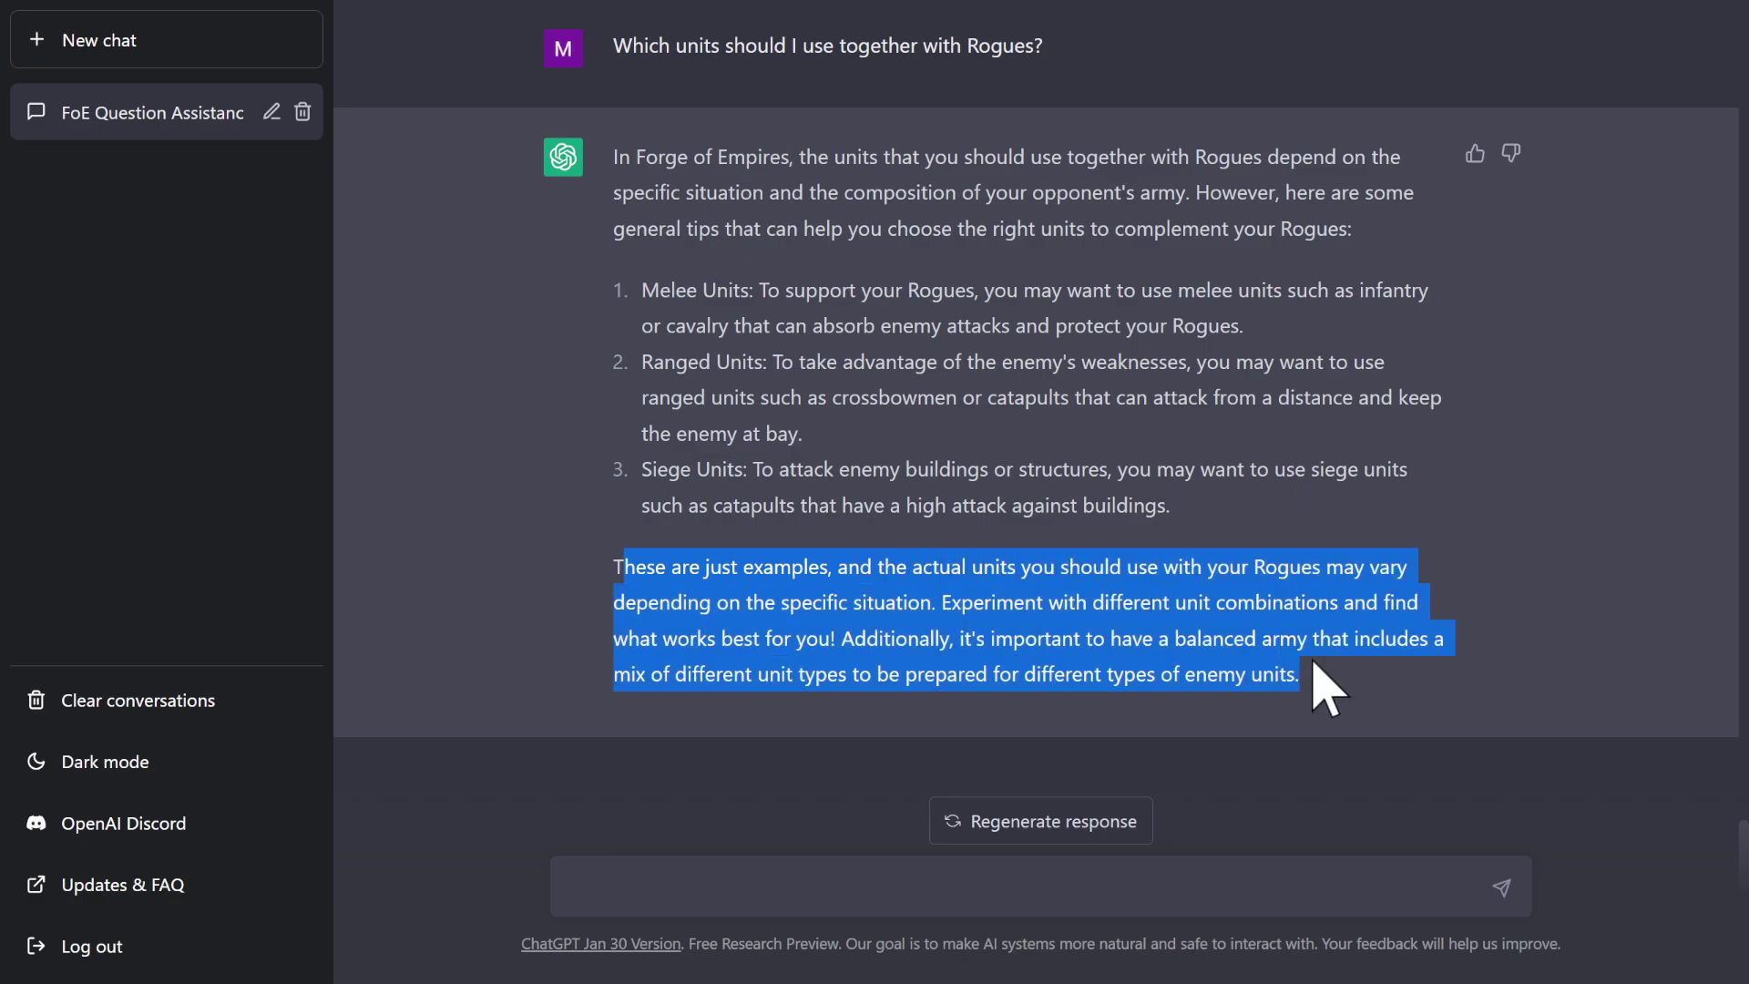
# Send the question "How high attrition can I achieve in GBG with these attack boosts and units?"
pyautogui.click(678, 893)
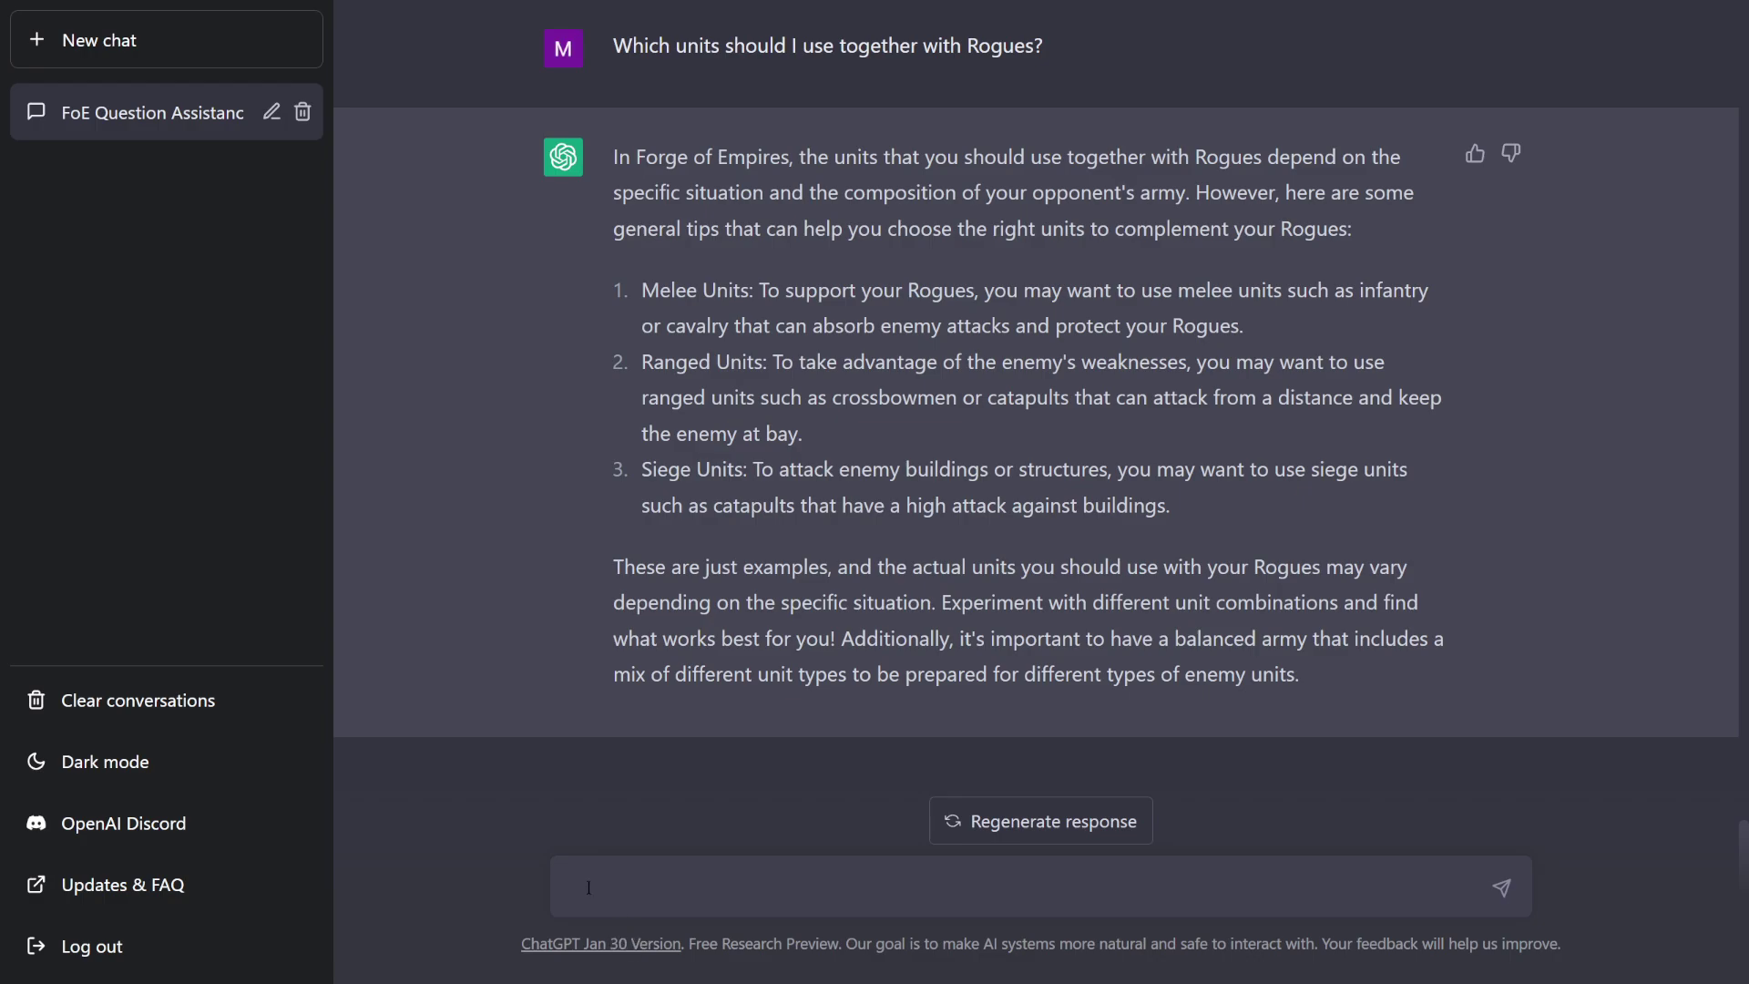
pyautogui.write('How high attrition can I achieve in GBG with these attack boosts and units?')
pyautogui.press('Return')
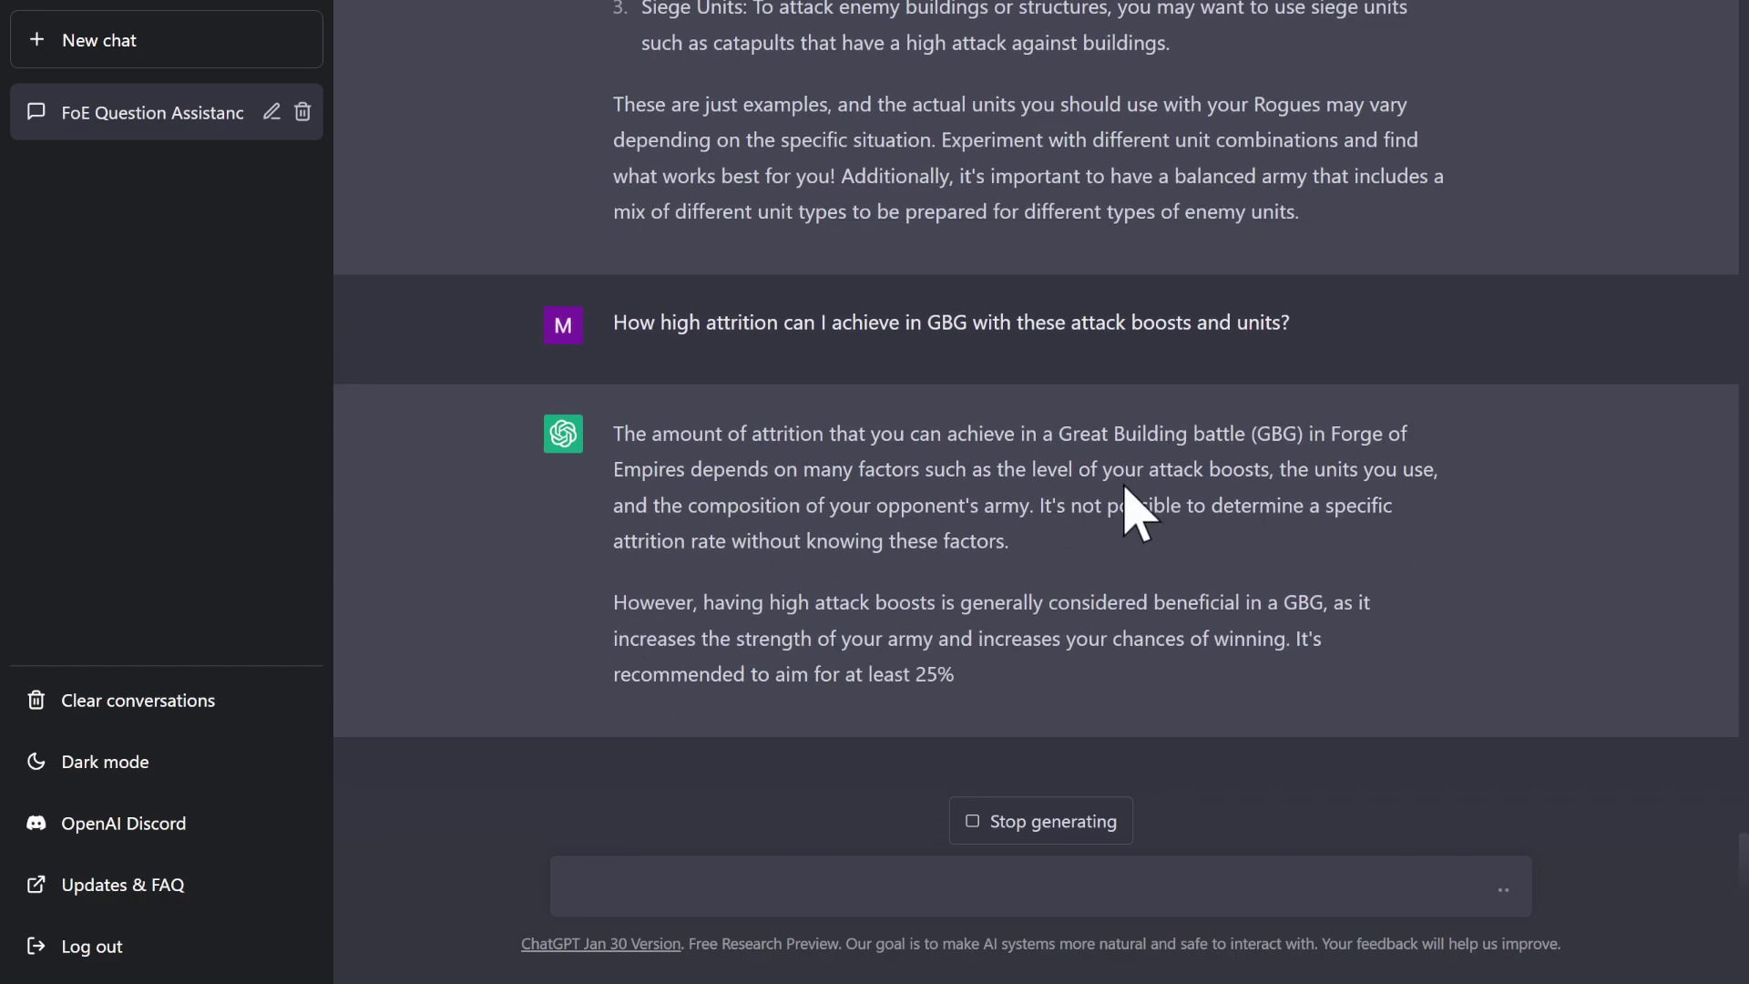
# Examine the attrition answer's passages on deciding factors, recommended attack boosts, balanced armies and the final advice
pyautogui.moveTo(1145, 469); pyautogui.dragTo(1288, 475)
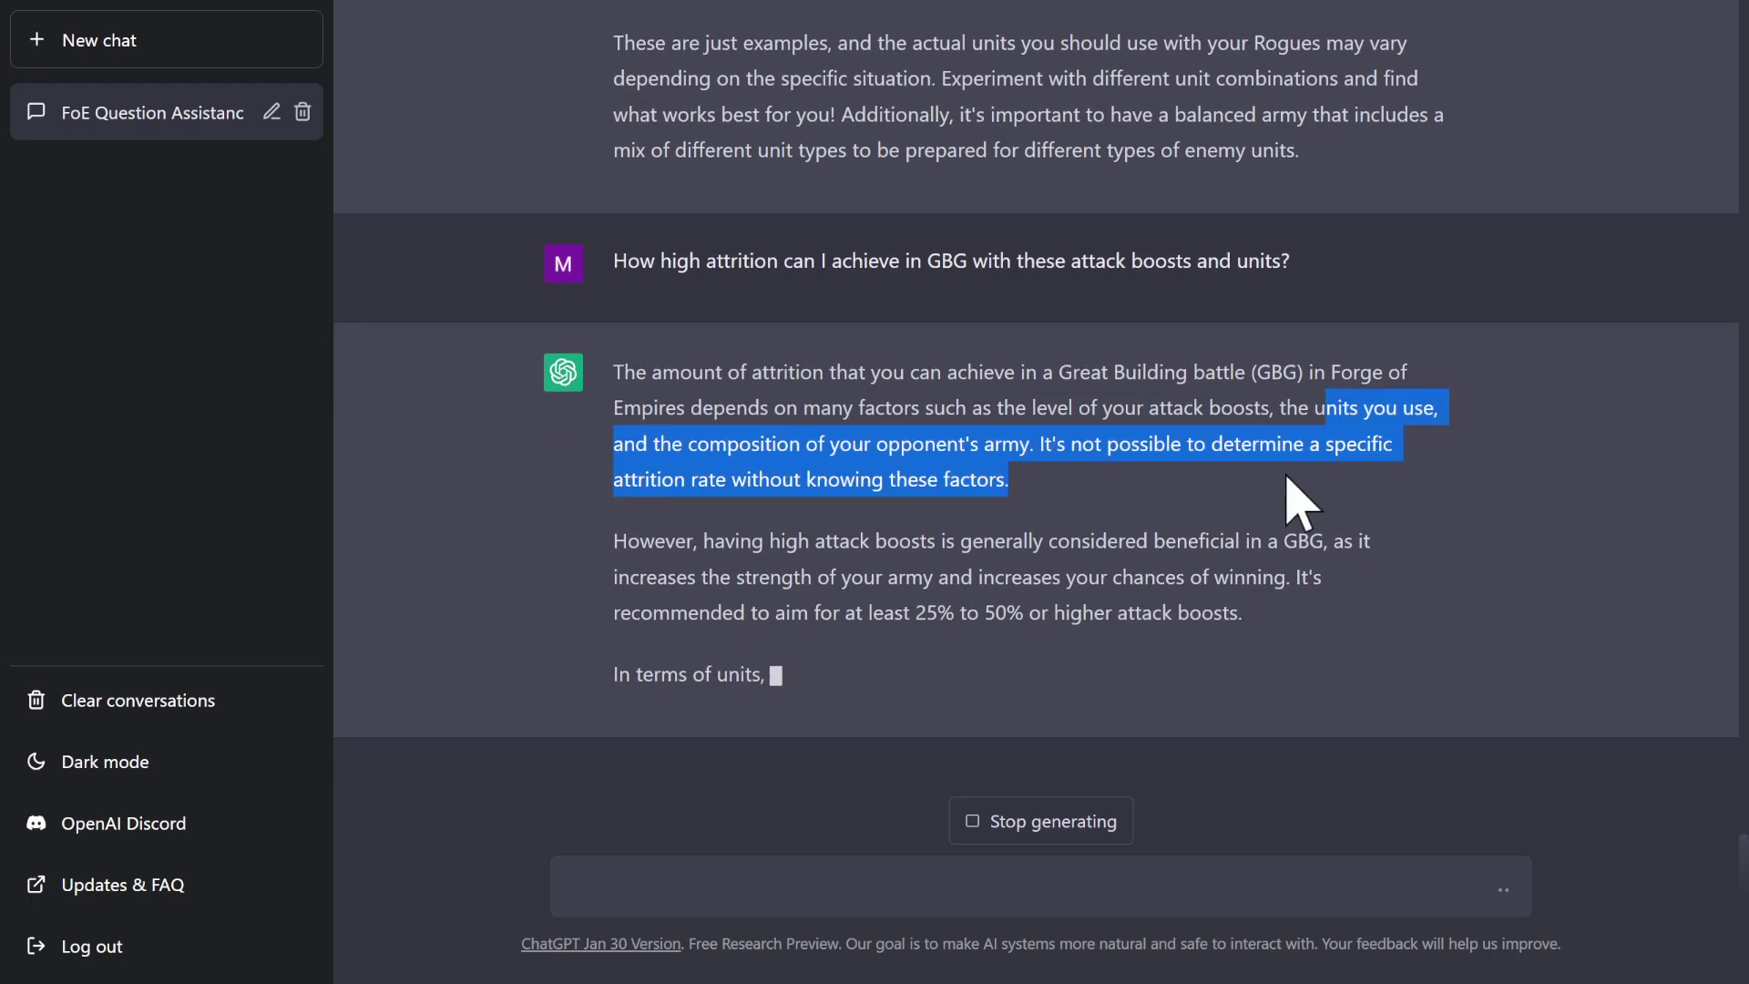
pyautogui.click(847, 469)
pyautogui.moveTo(727, 444); pyautogui.dragTo(1062, 451)
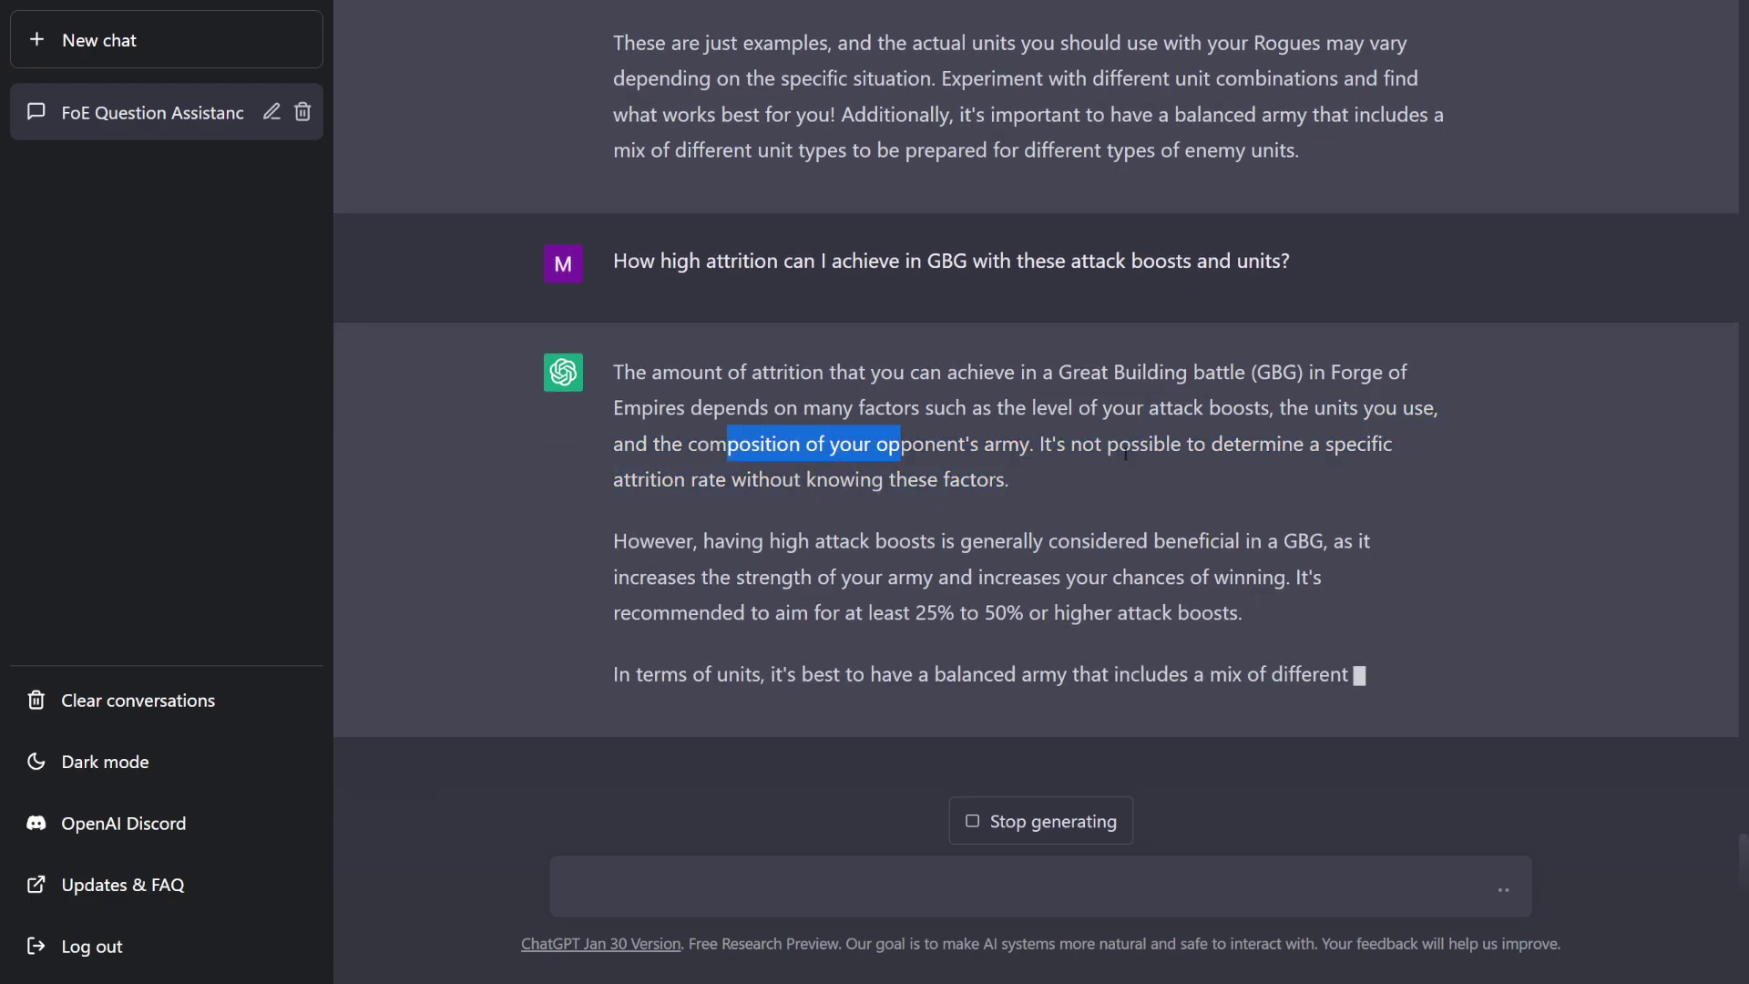
pyautogui.click(1120, 419)
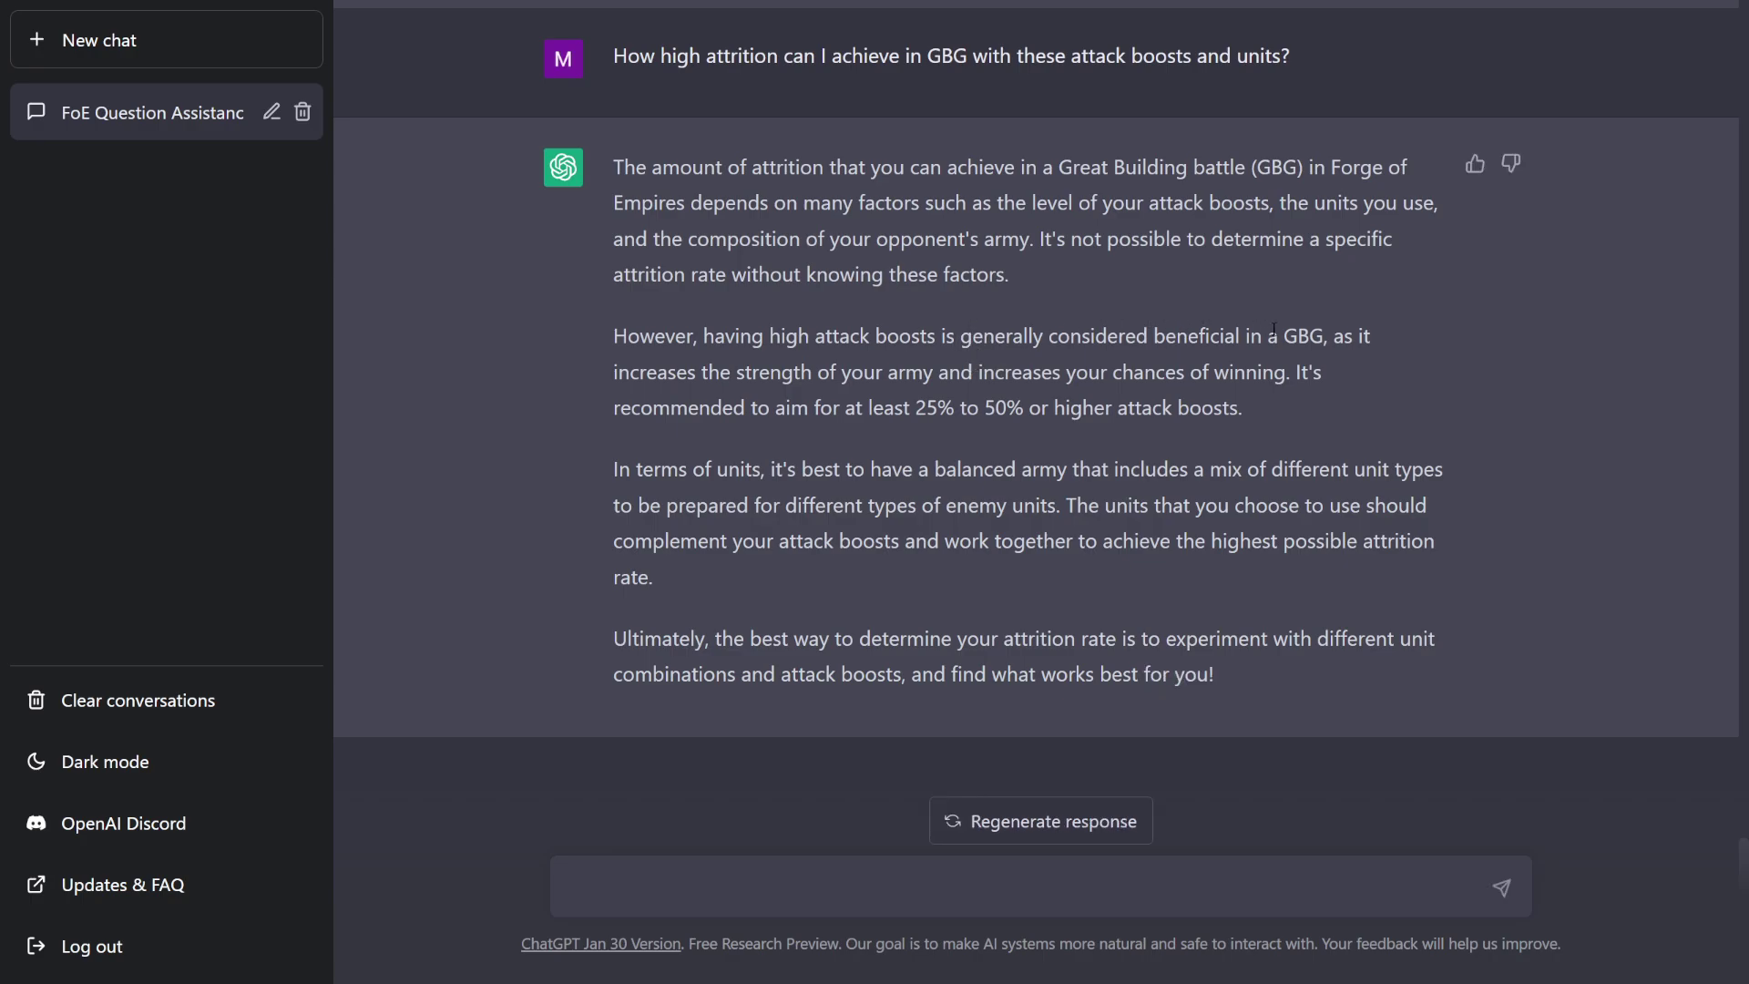
pyautogui.moveTo(917, 408); pyautogui.dragTo(1023, 409)
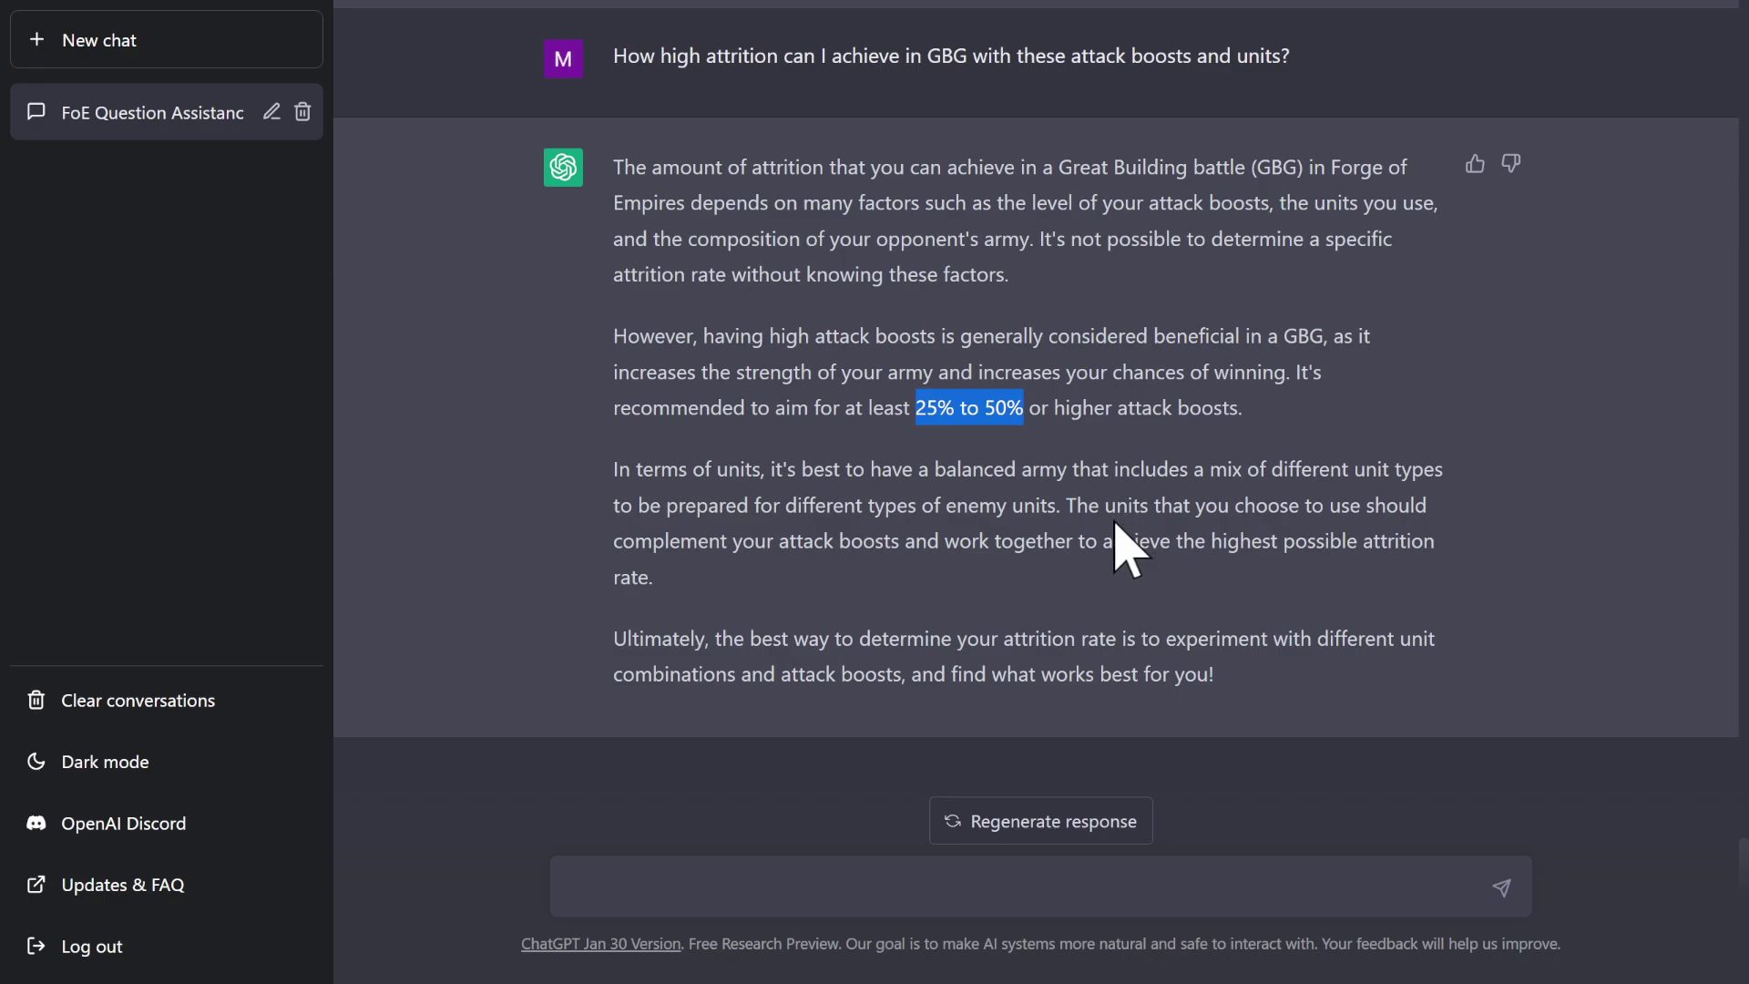
pyautogui.click(756, 470)
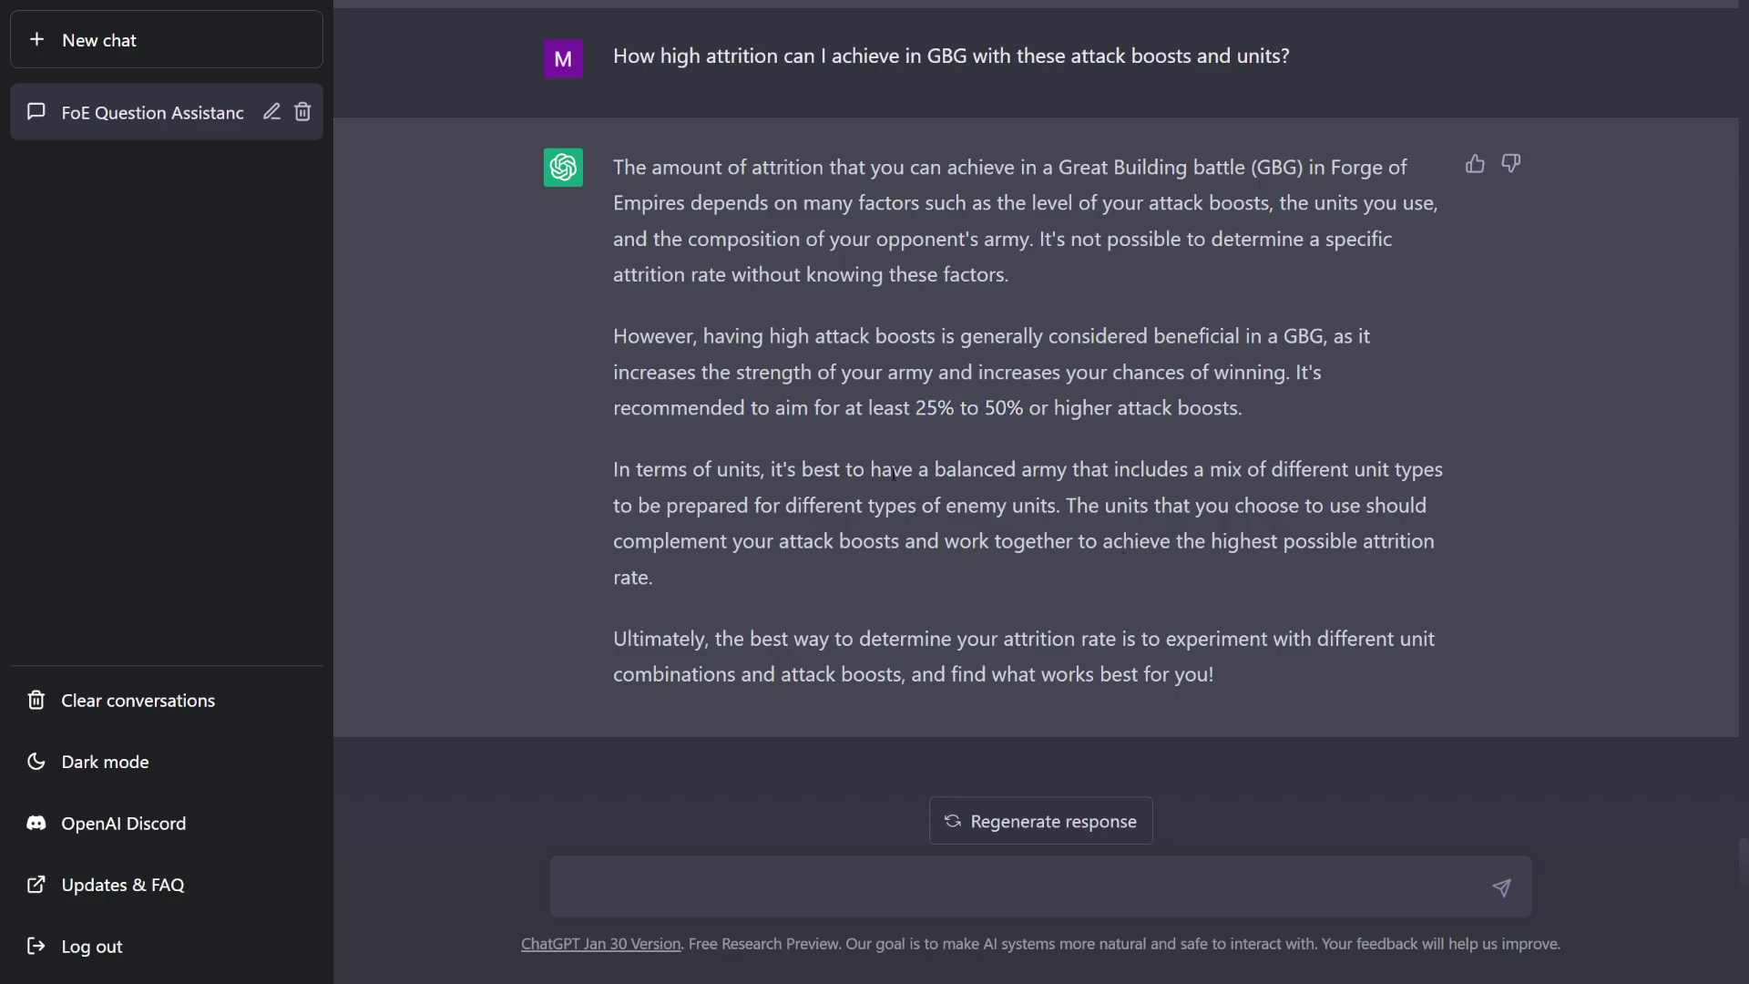
pyautogui.moveTo(945, 469); pyautogui.dragTo(1061, 509)
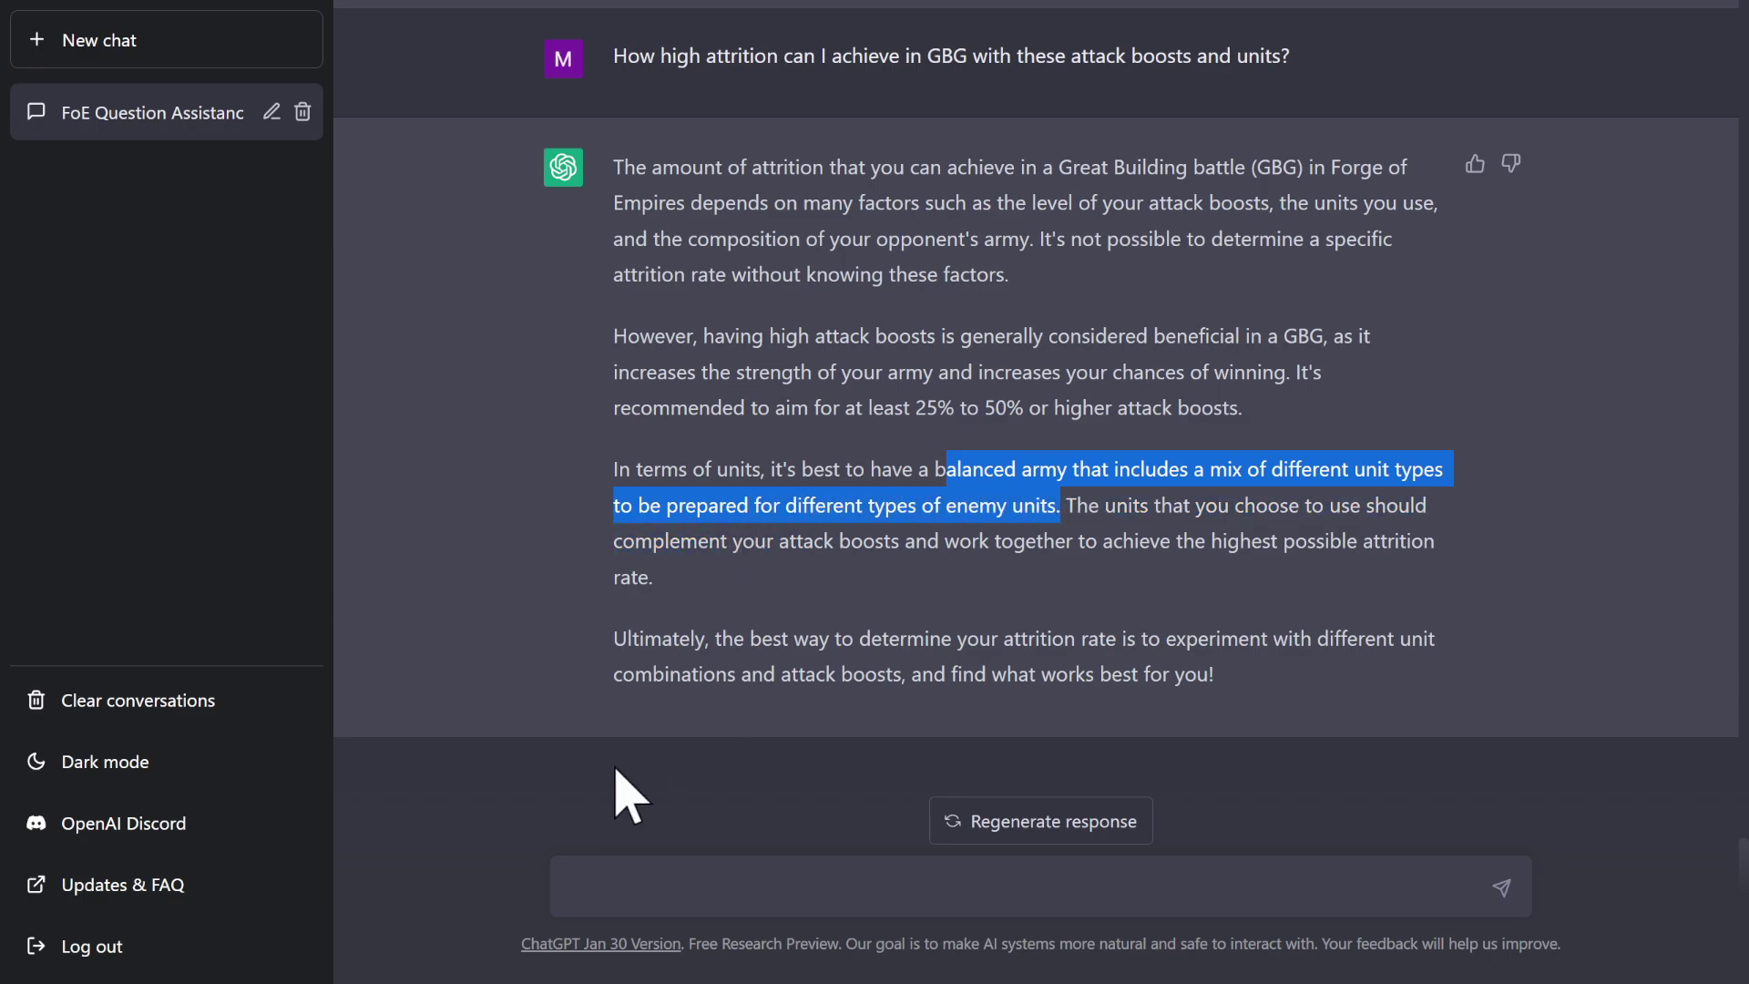
pyautogui.moveTo(615, 642); pyautogui.dragTo(1244, 679)
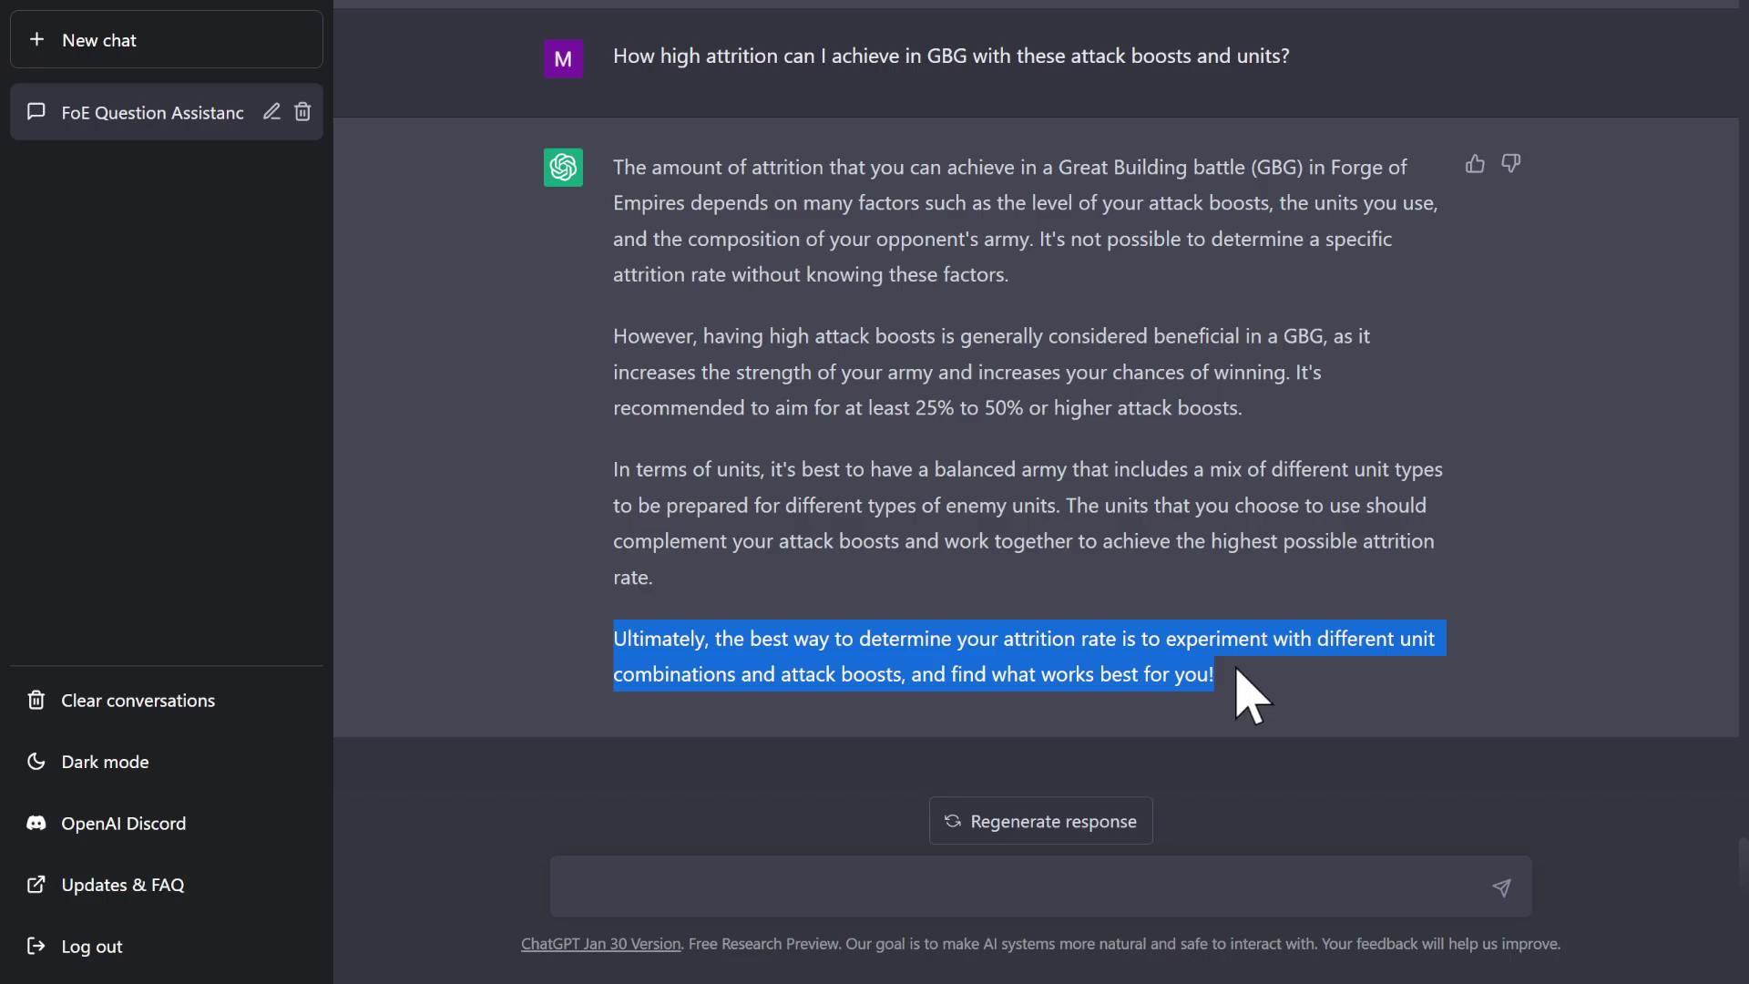
# Send the question "Can you tell me more about GBG?"
pyautogui.click(806, 875)
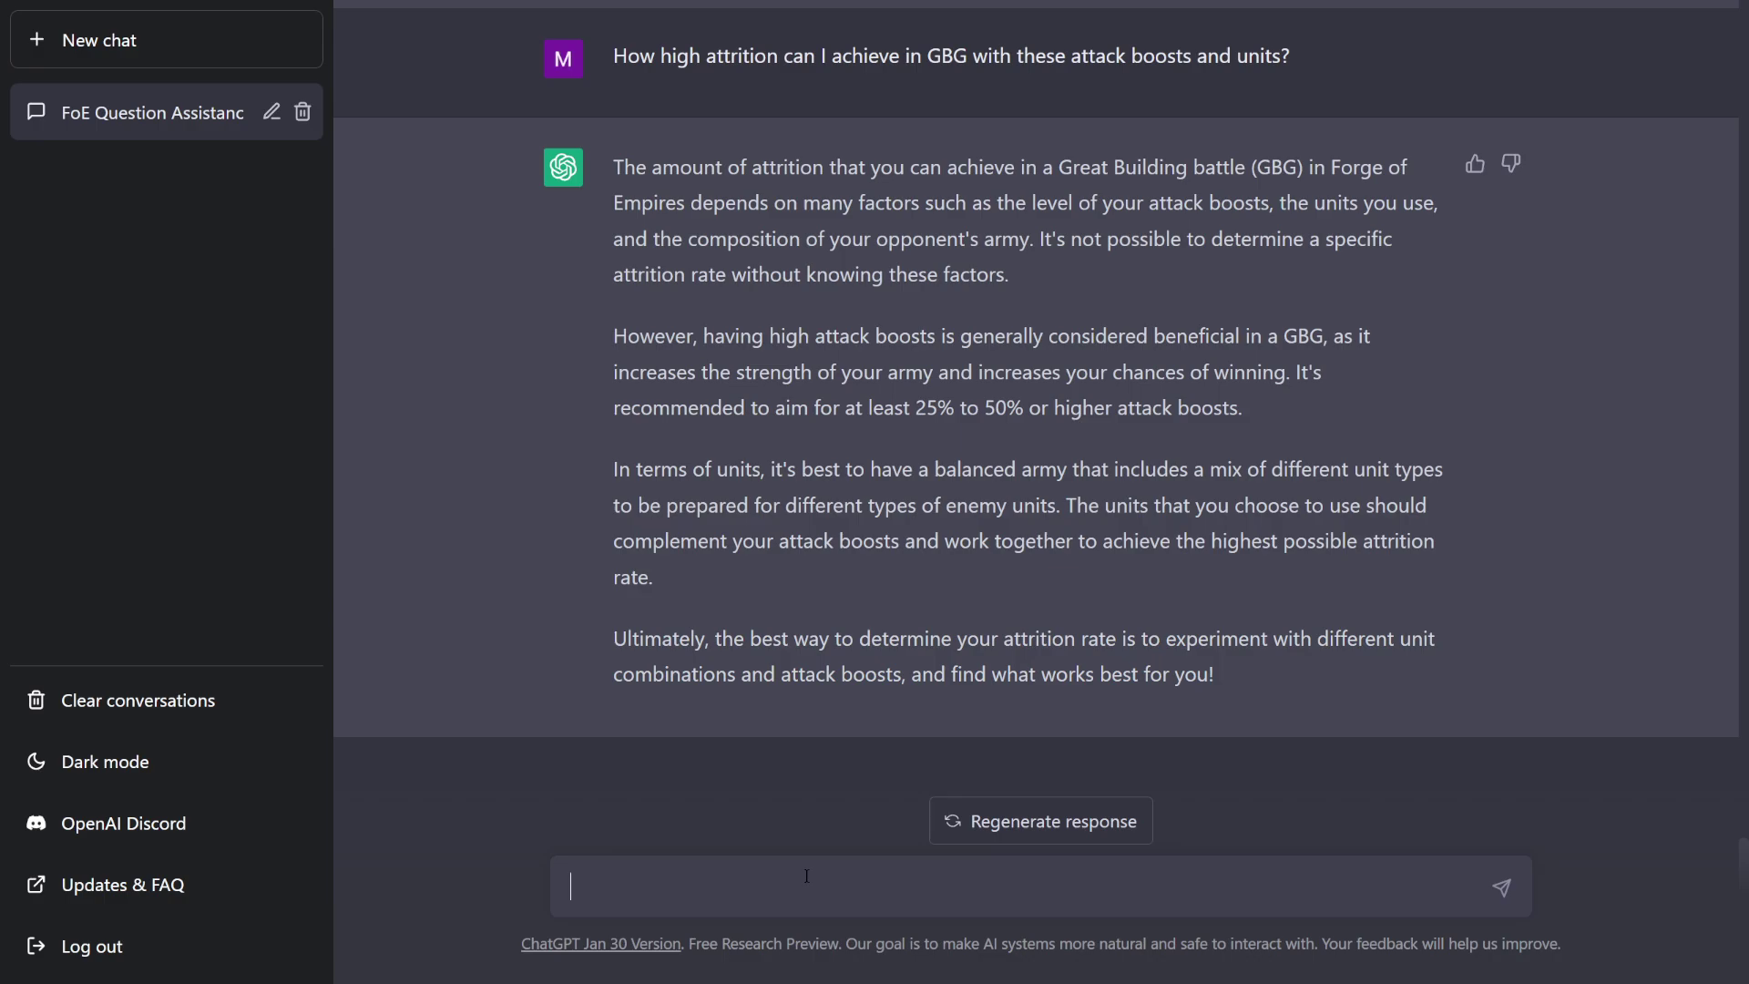
pyautogui.write('Can you tell me more about GBG')
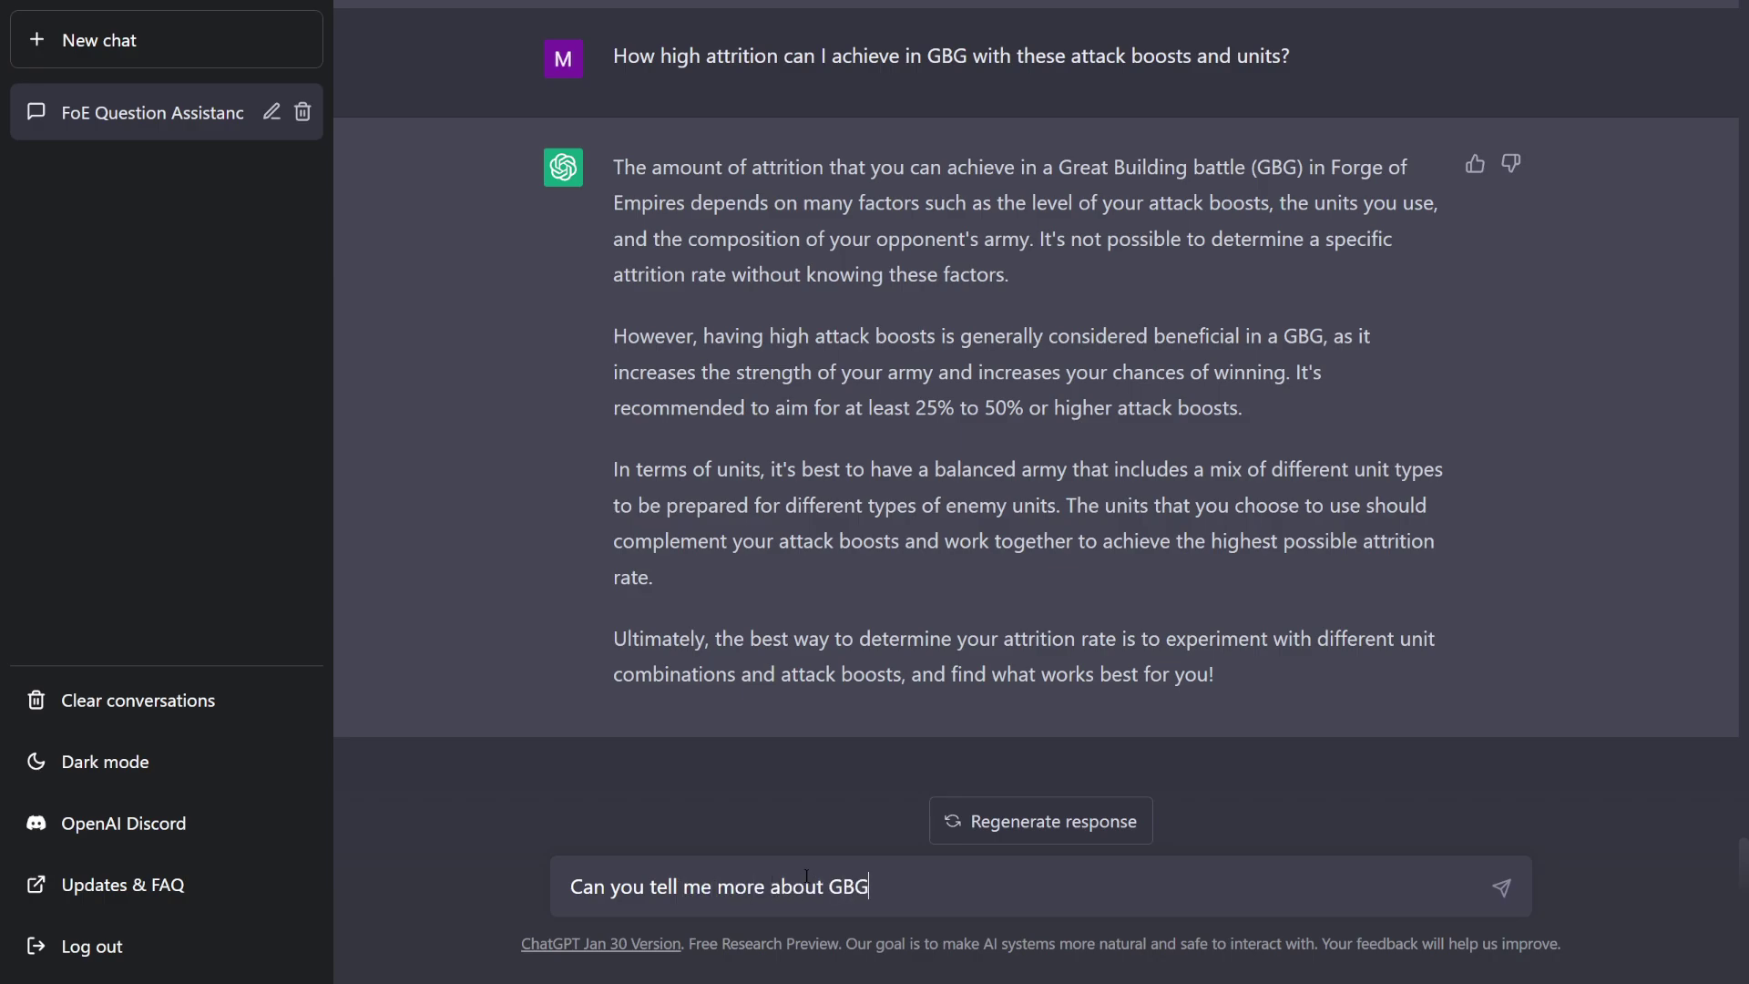
pyautogui.write('`?')
pyautogui.press('Return')
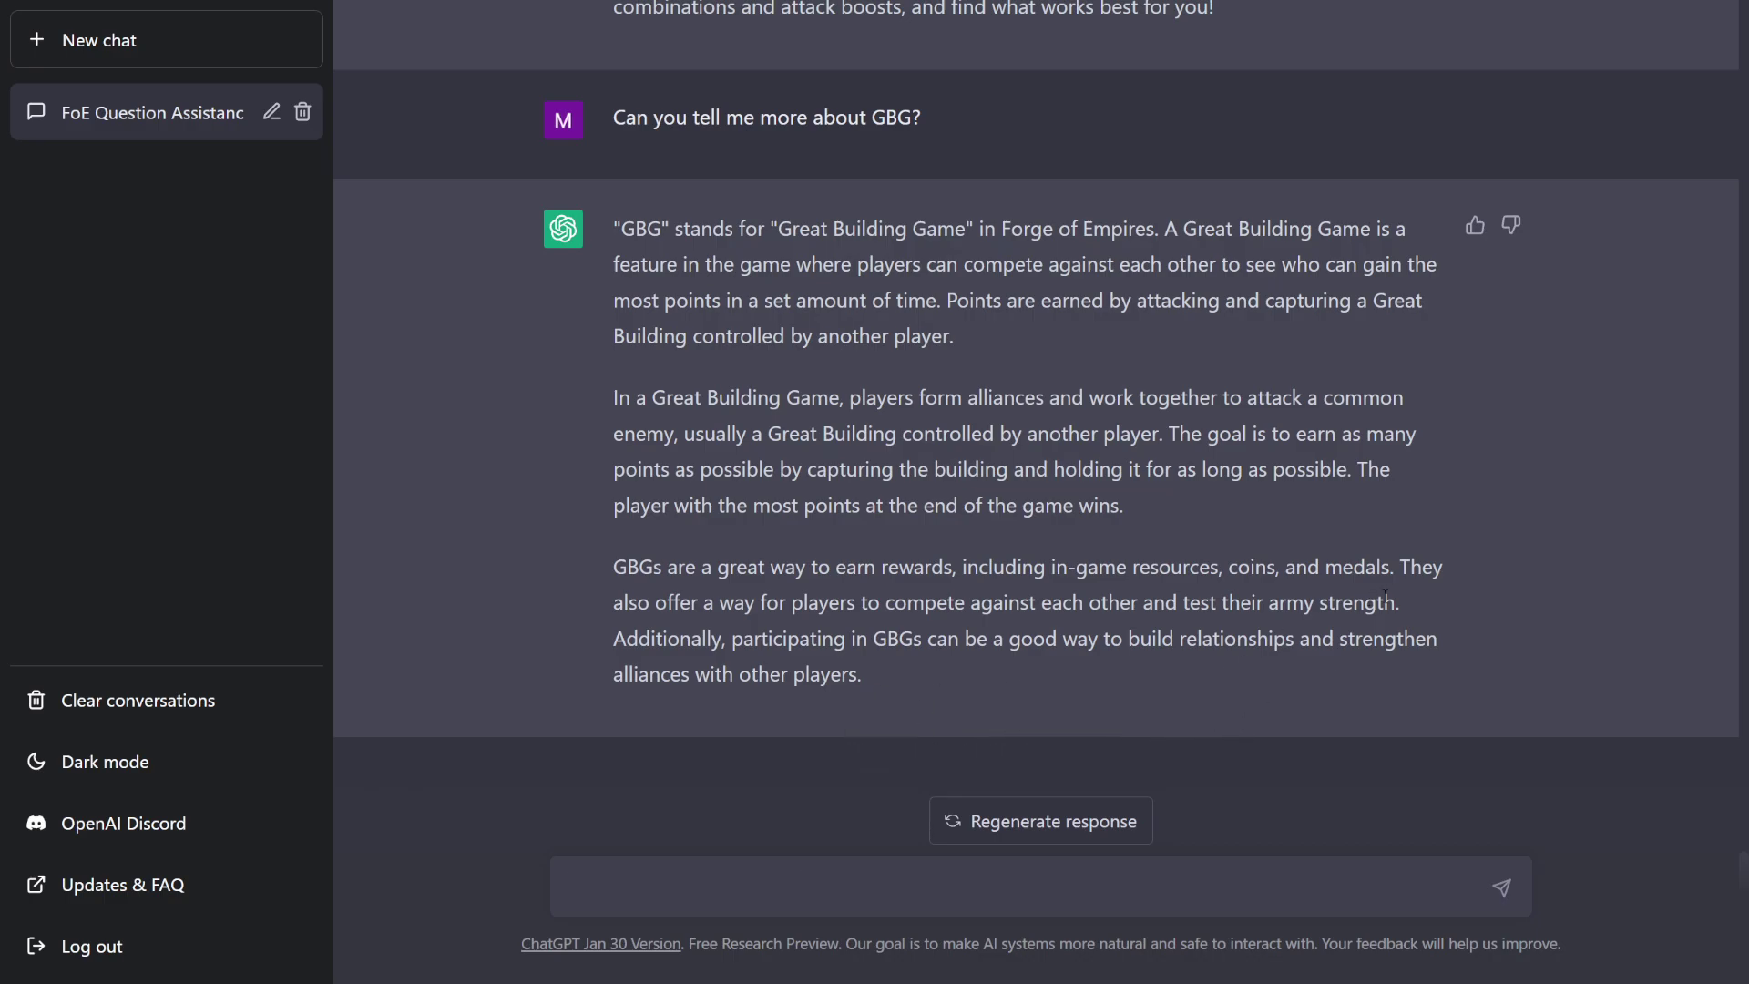
# Highlight and read the last paragraph of the GBG answer, covering army strength, relationships and the word "alliances"
pyautogui.moveTo(1397, 604); pyautogui.dragTo(610, 592)
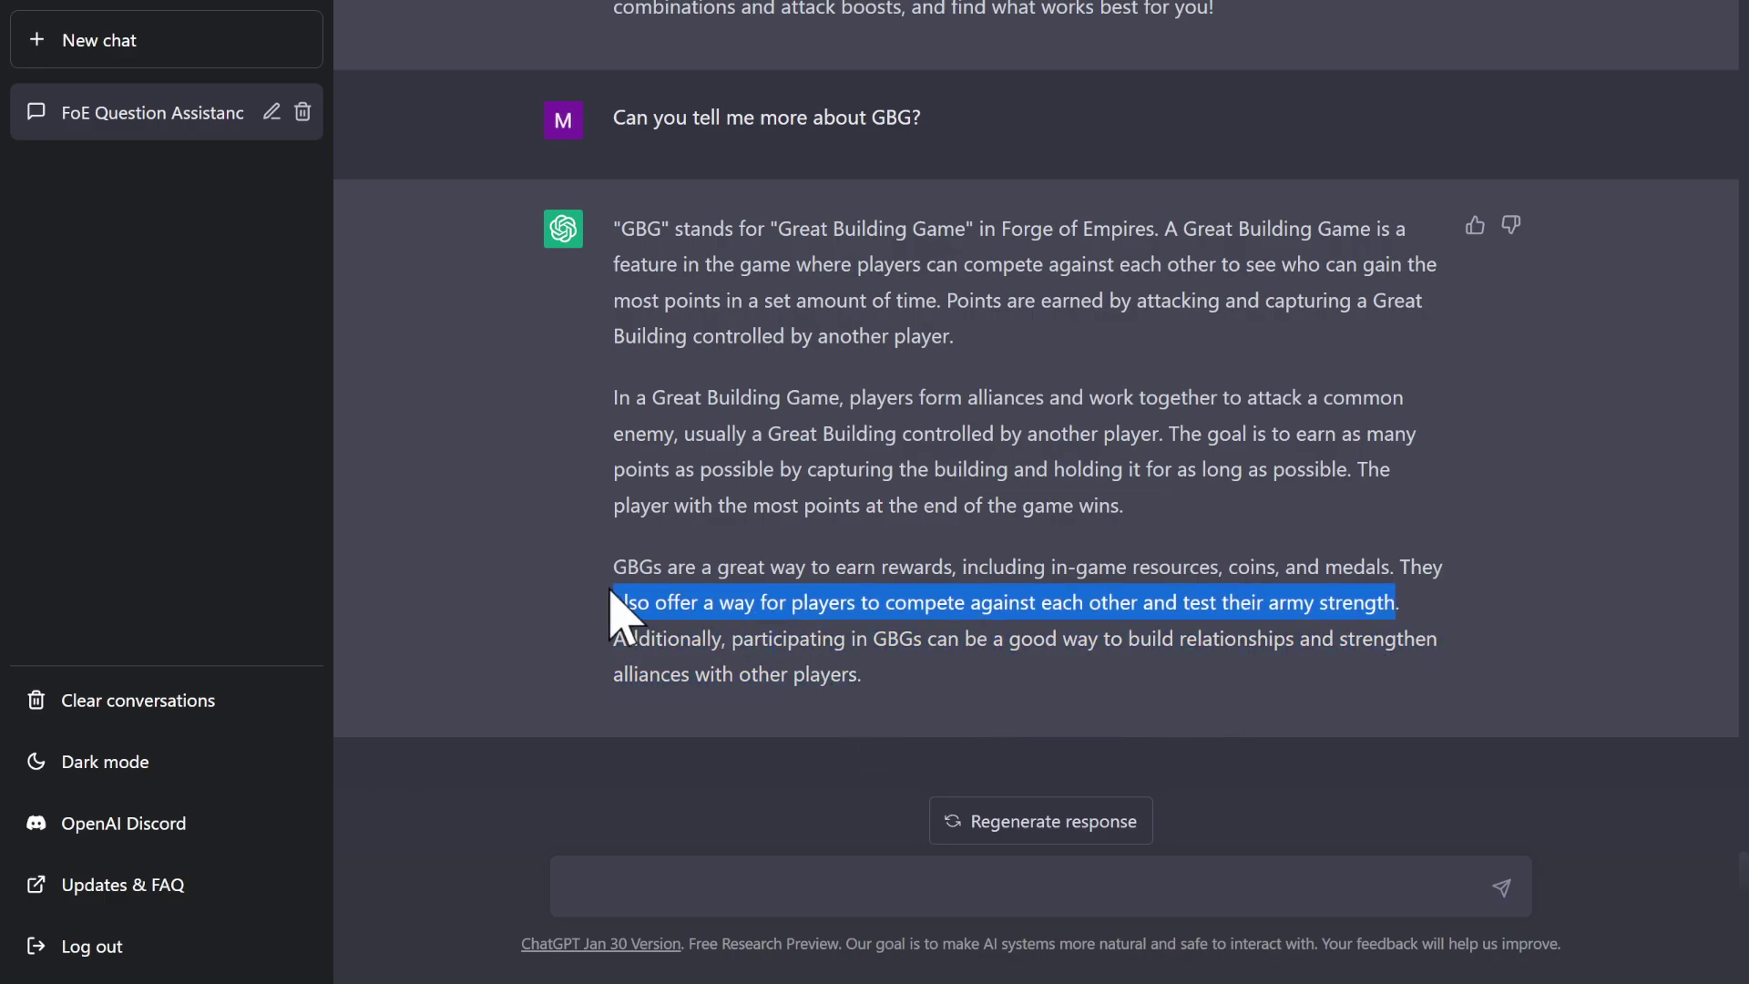
pyautogui.click(1008, 605)
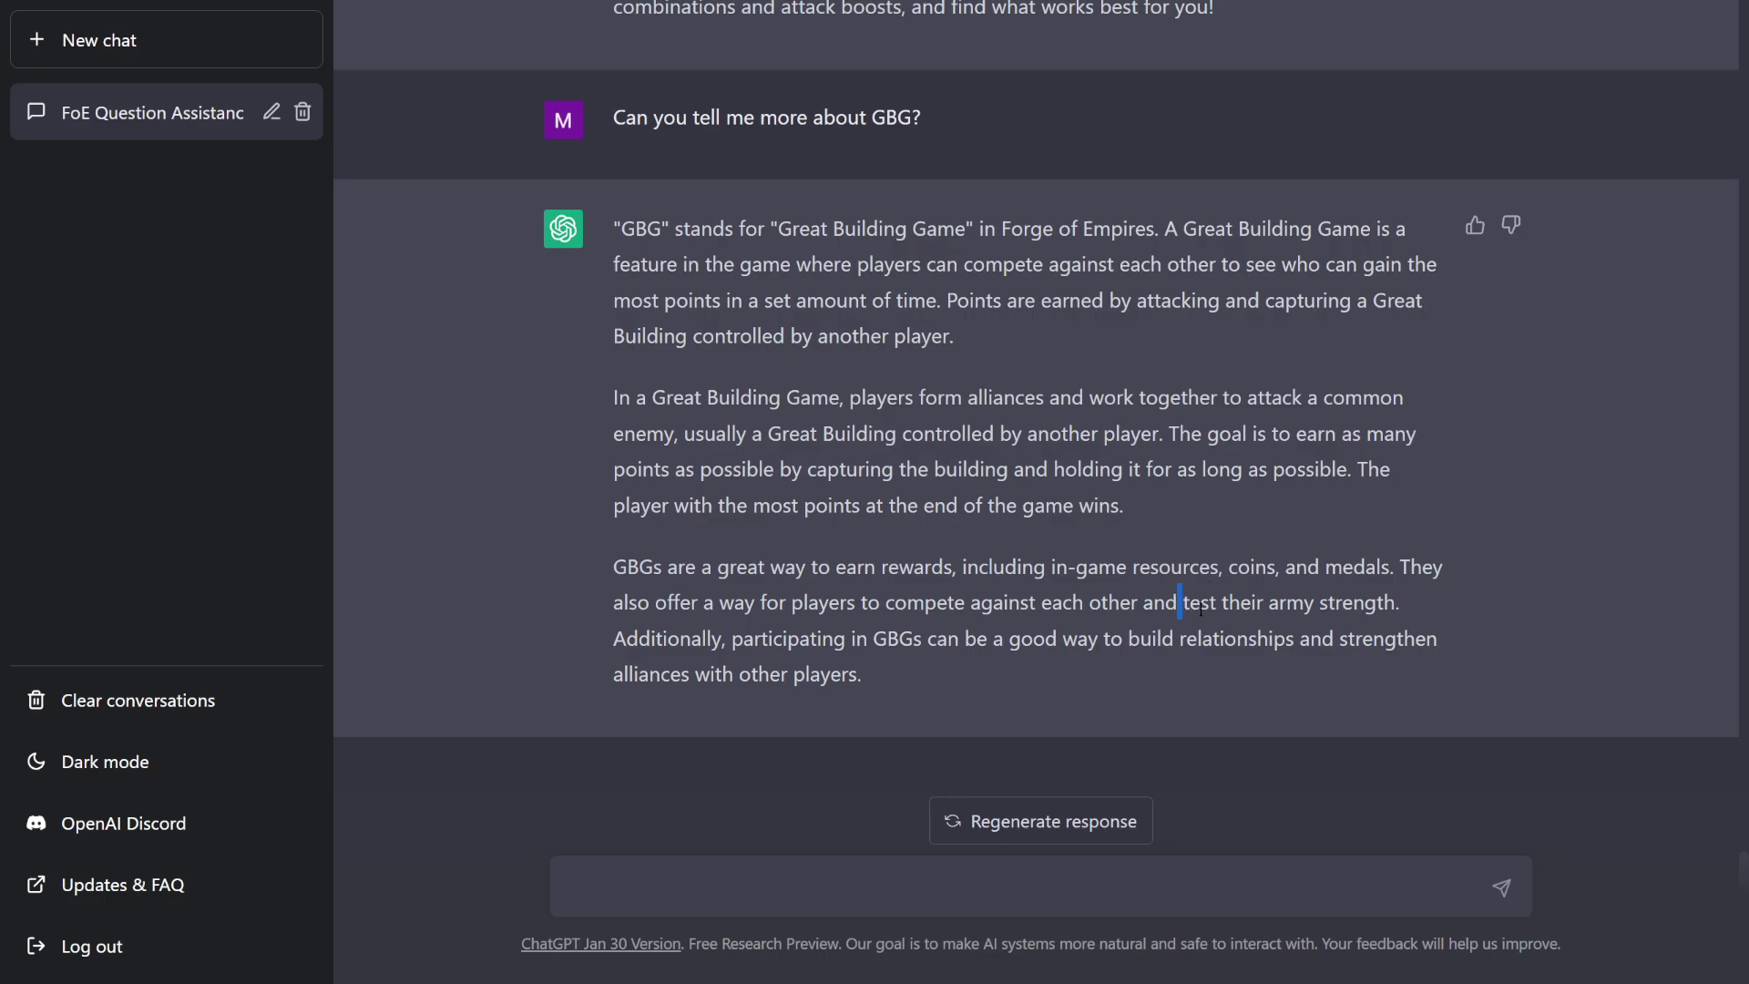
pyautogui.moveTo(1181, 601); pyautogui.dragTo(1439, 638)
pyautogui.click(730, 681)
pyautogui.moveTo(671, 643); pyautogui.dragTo(856, 678)
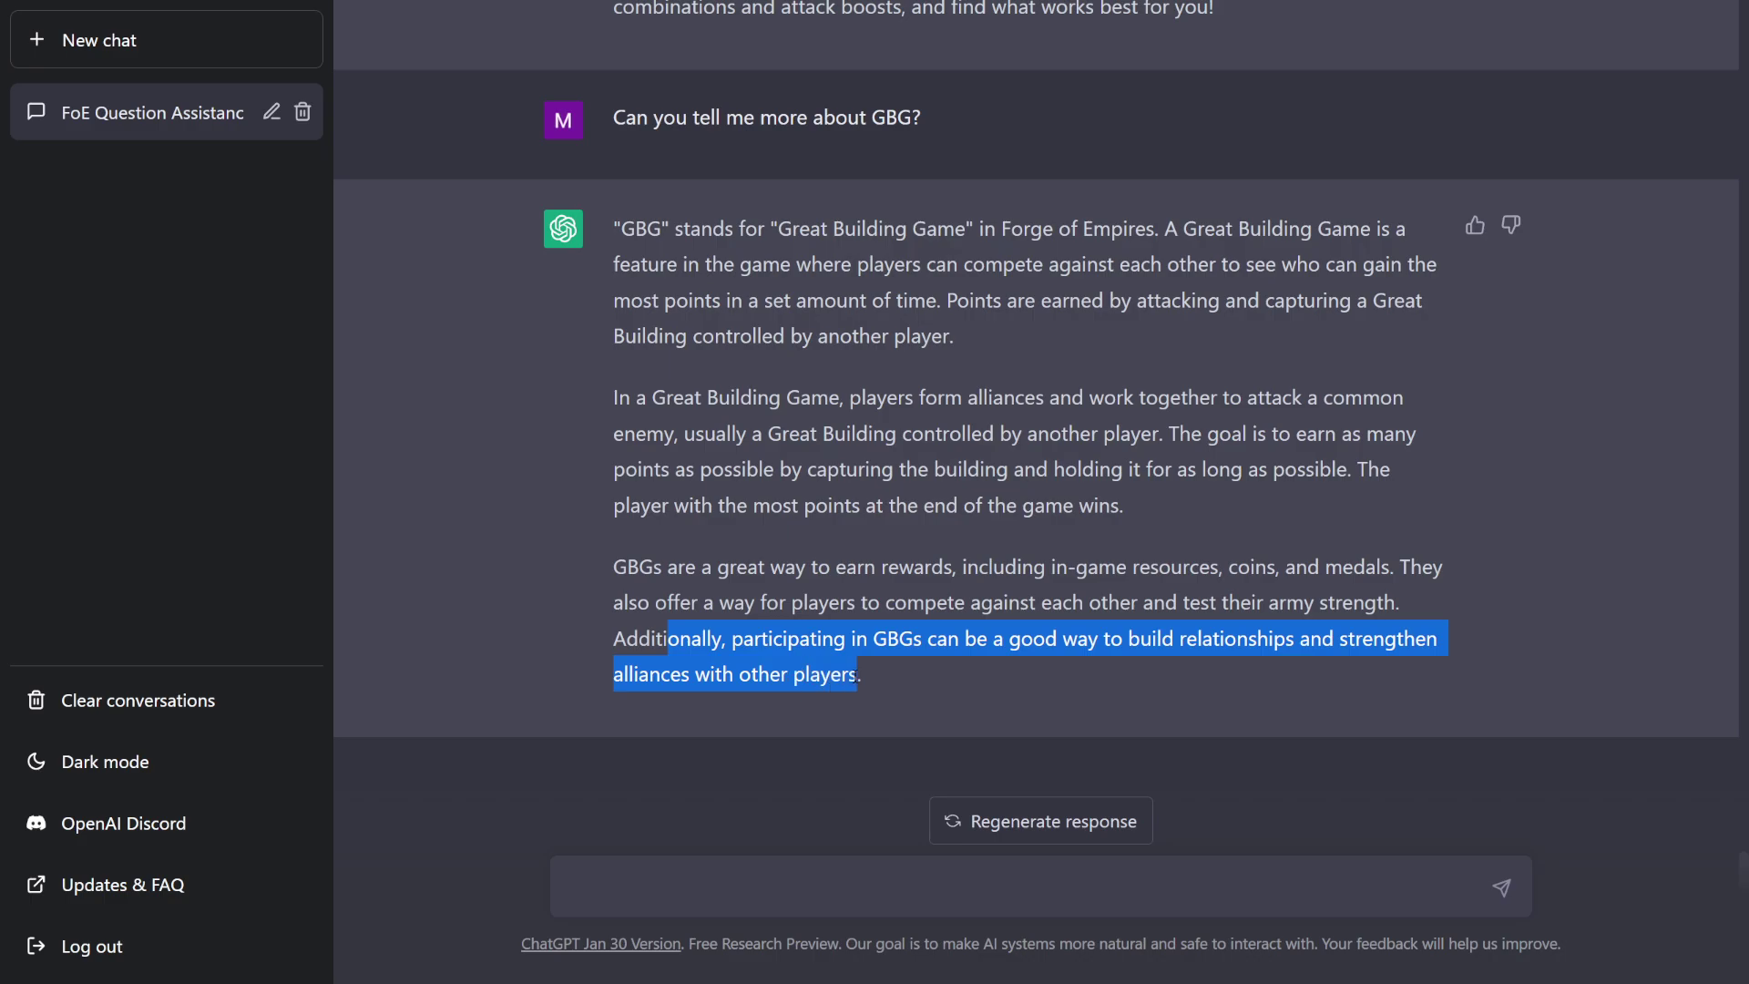
pyautogui.doubleClick(651, 674)
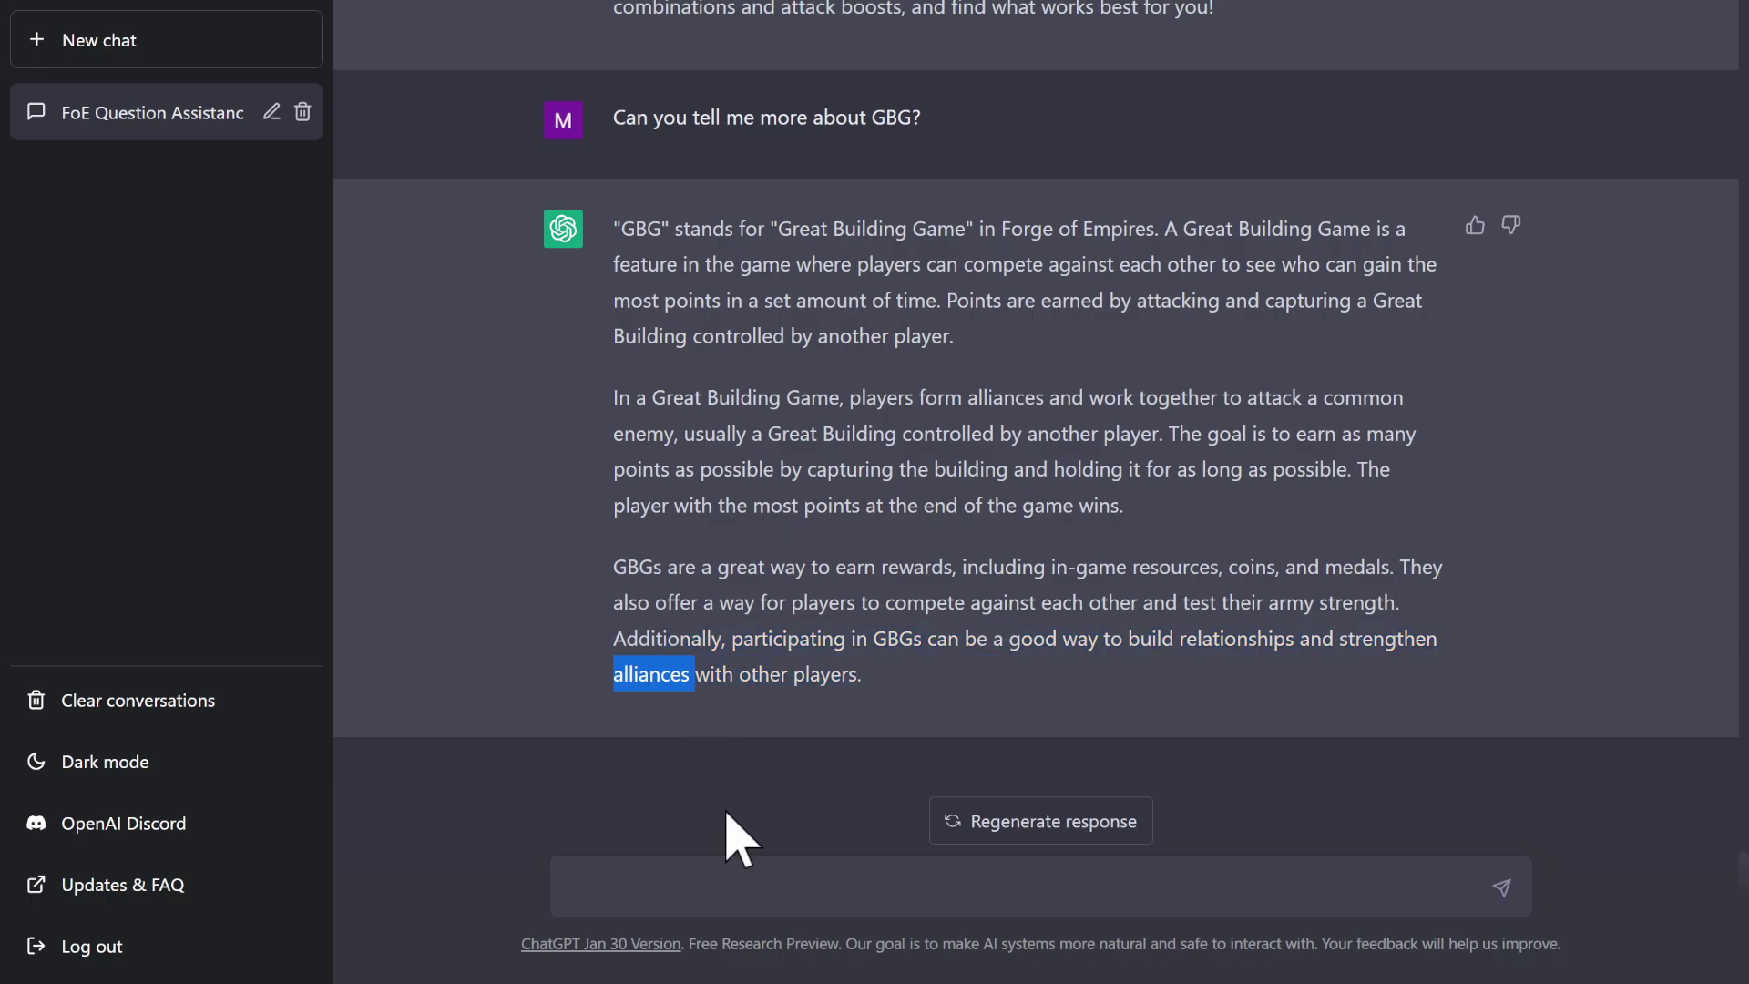
# Send the question "What are these "alliances" you speak of?" and look over the reply
pyautogui.click(717, 872)
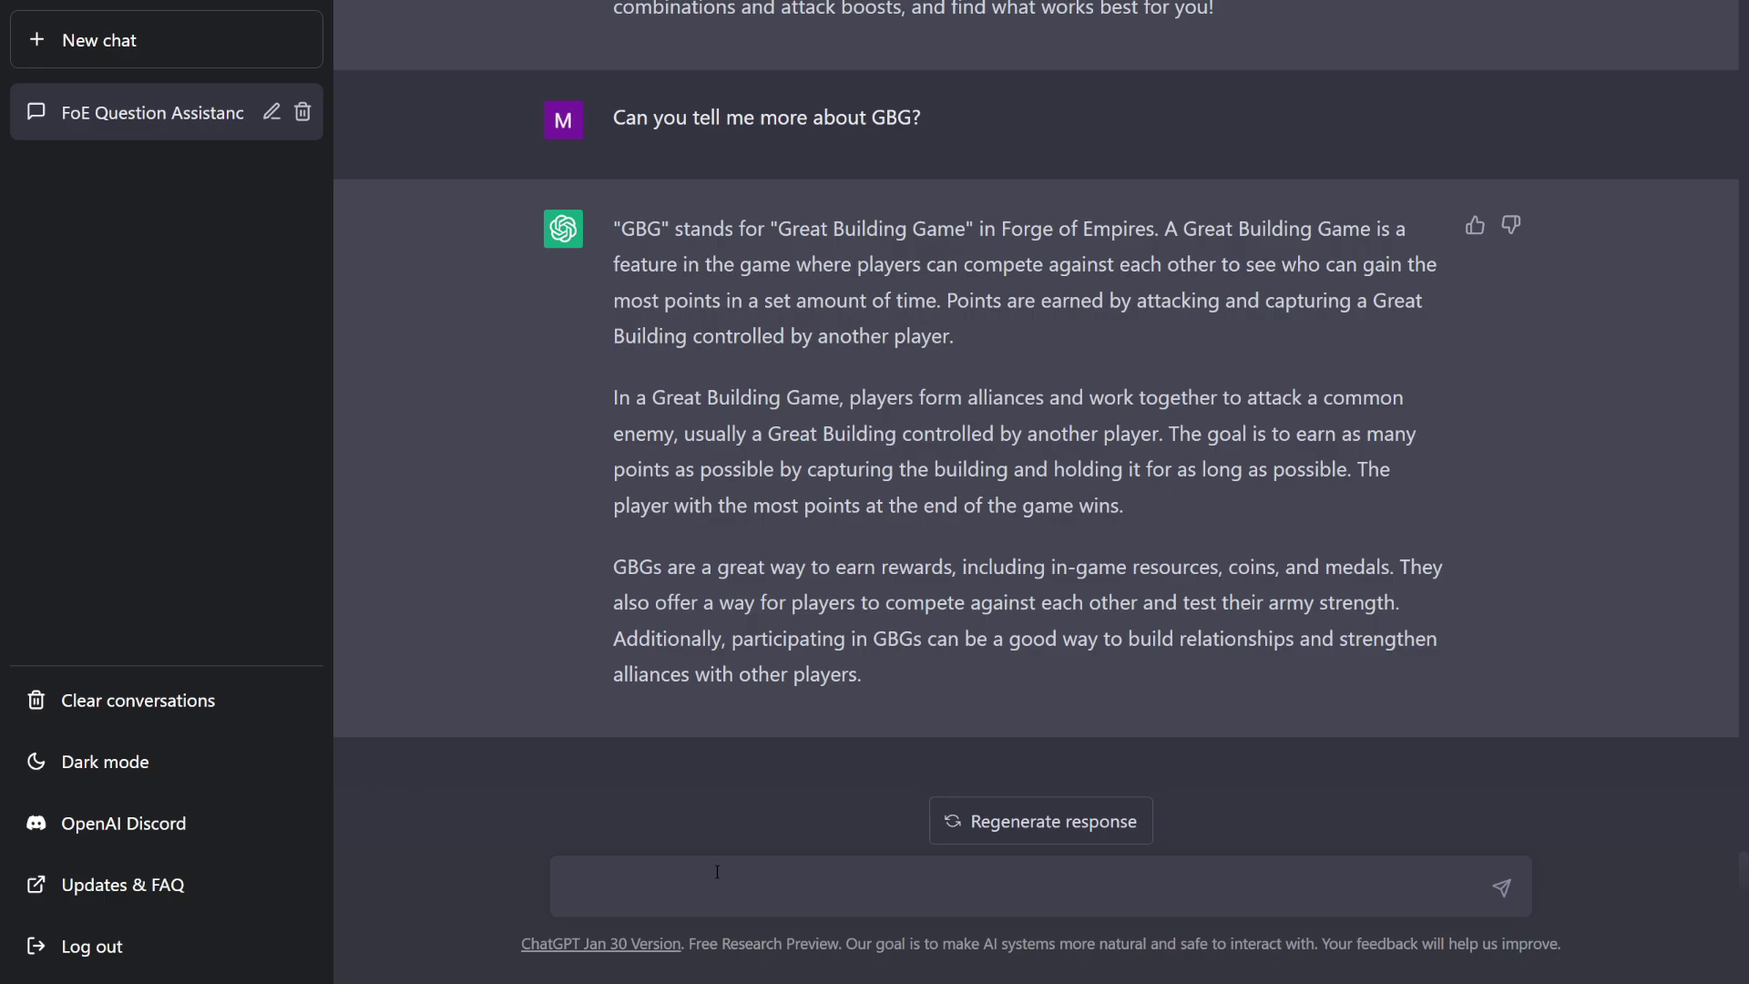
pyautogui.write('What')
pyautogui.hotkey('ctrl', 'a')
pyautogui.press('BackSpace')
pyautogui.write('What are these "alliances" you s')
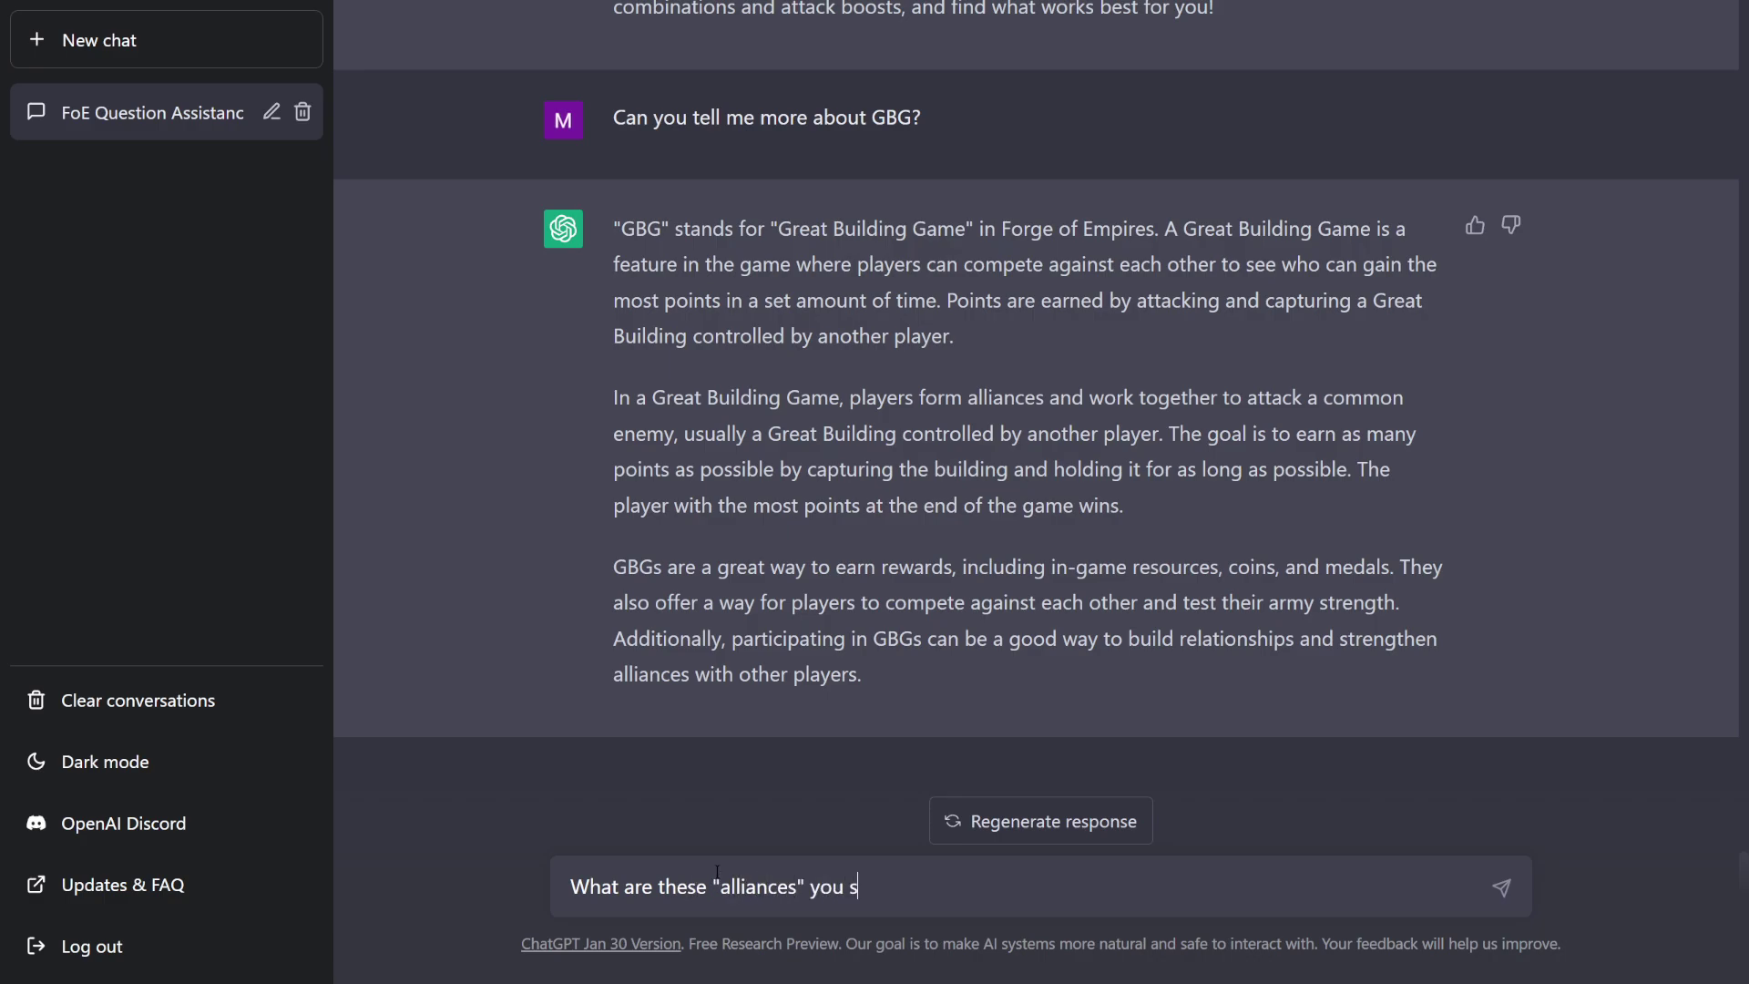
pyautogui.write('peak of?')
pyautogui.press('Return')
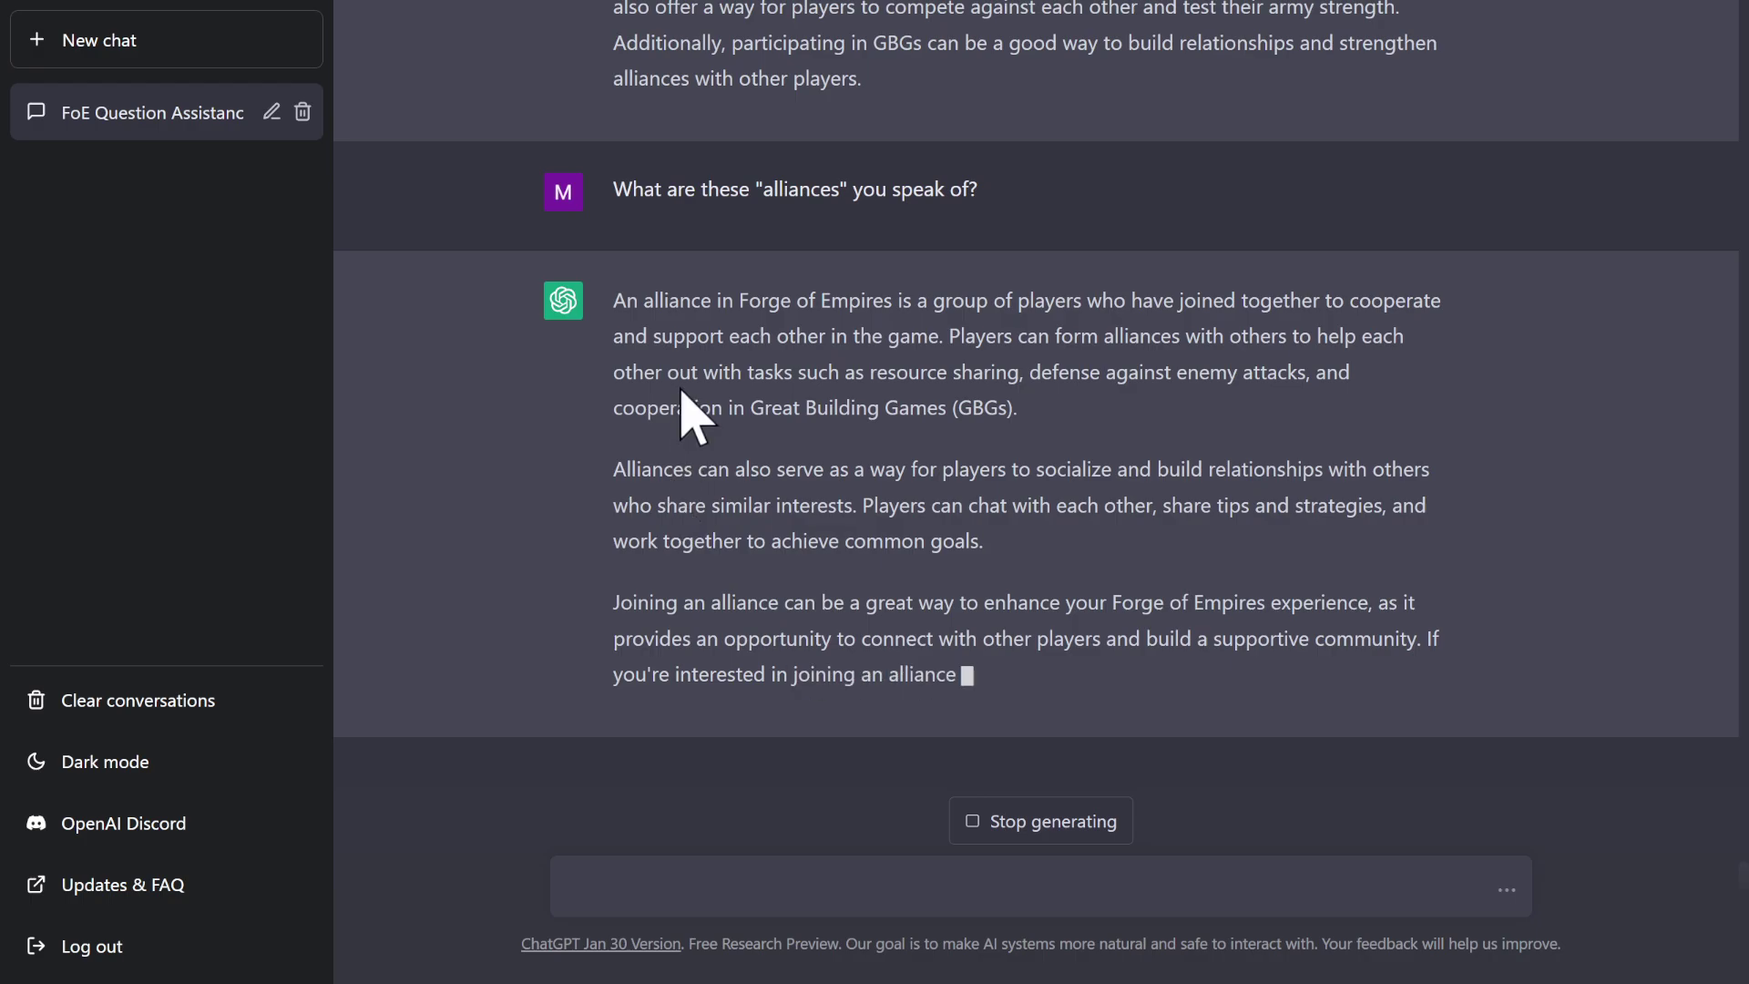
pyautogui.moveTo(806, 407)
pyautogui.mouseDown()
pyautogui.moveTo(890, 394)
pyautogui.moveTo(948, 418)
pyautogui.moveTo(829, 429)
pyautogui.mouseUp()
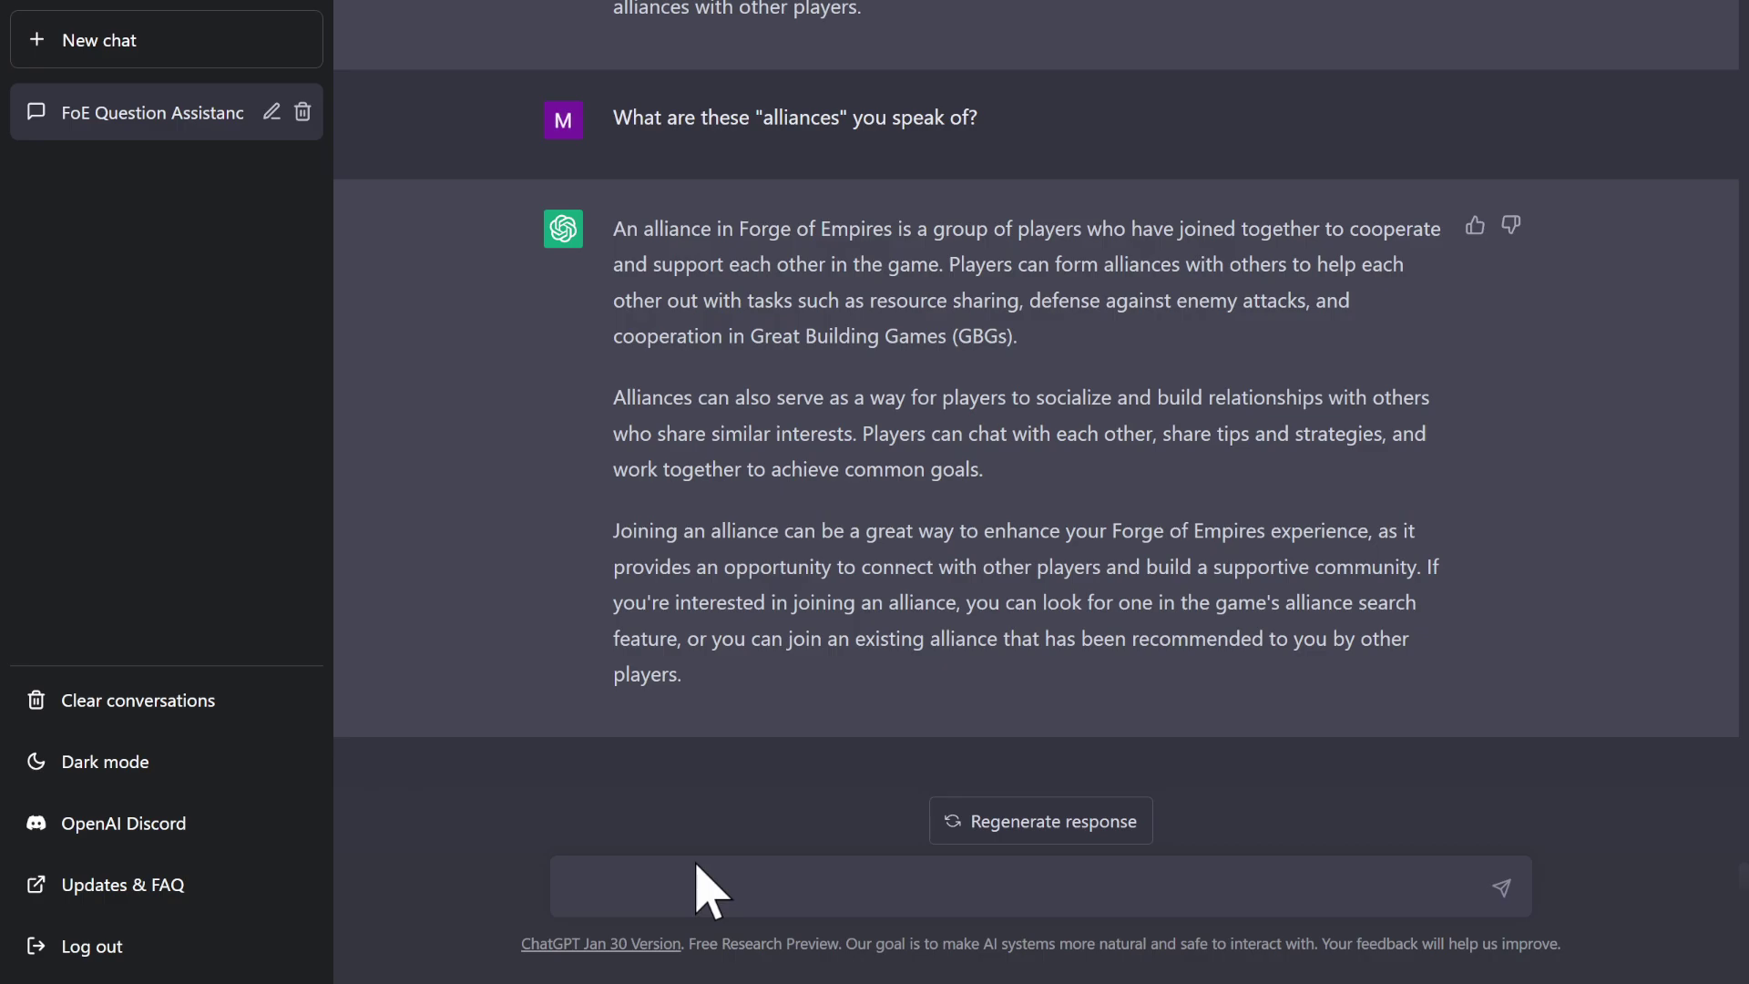
# Send the question "I can't see "alliance" mentioned in the game, is there another word for it?"
pyautogui.write('I can')
pyautogui.write('see')
pyautogui.write('e an')
pyautogui.write('y allianmce')
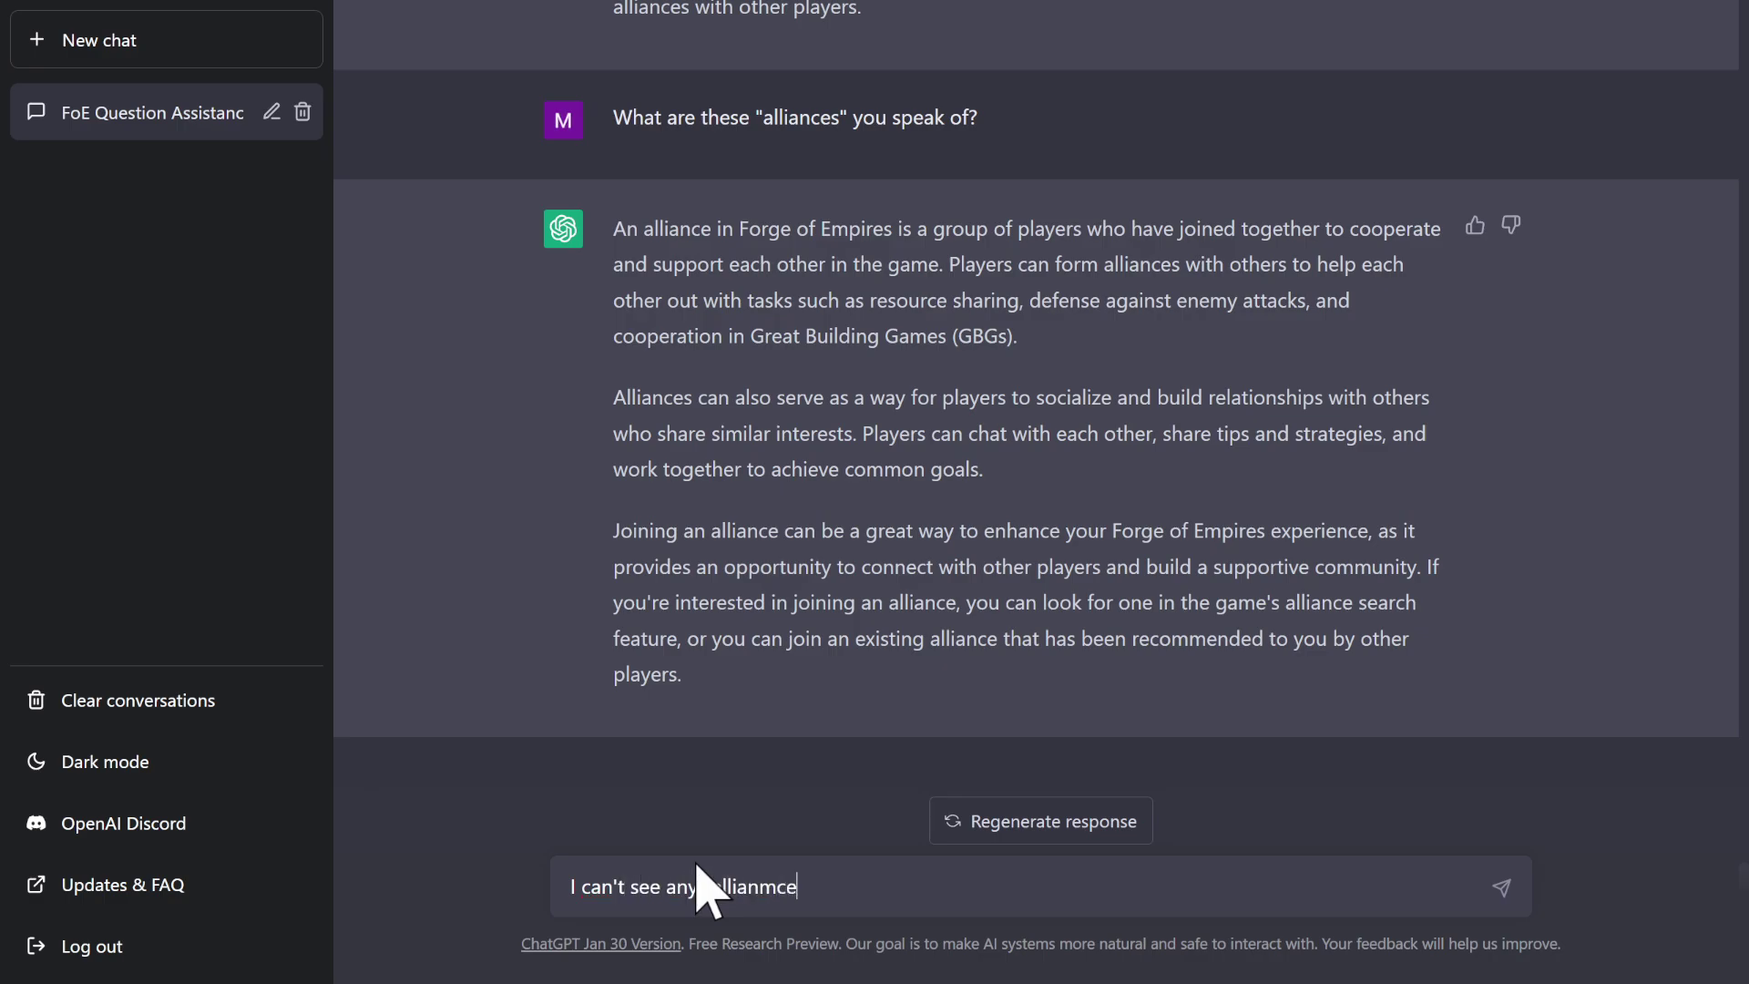
pyautogui.press('BackSpace')
pyautogui.write('ces')
pyautogui.press('BackSpace')
pyautogui.press('BackSpace')
pyautogui.press('BackSpace')
pyautogui.press('BackSpace')
pyautogui.press('BackSpace')
pyautogui.press('BackSpace')
pyautogui.press('BackSpace')
pyautogui.press('BackSpace')
pyautogui.press('BackSpace')
pyautogui.press('BackSpace')
pyautogui.press('BackSpace')
pyautogui.write('entioned int he')
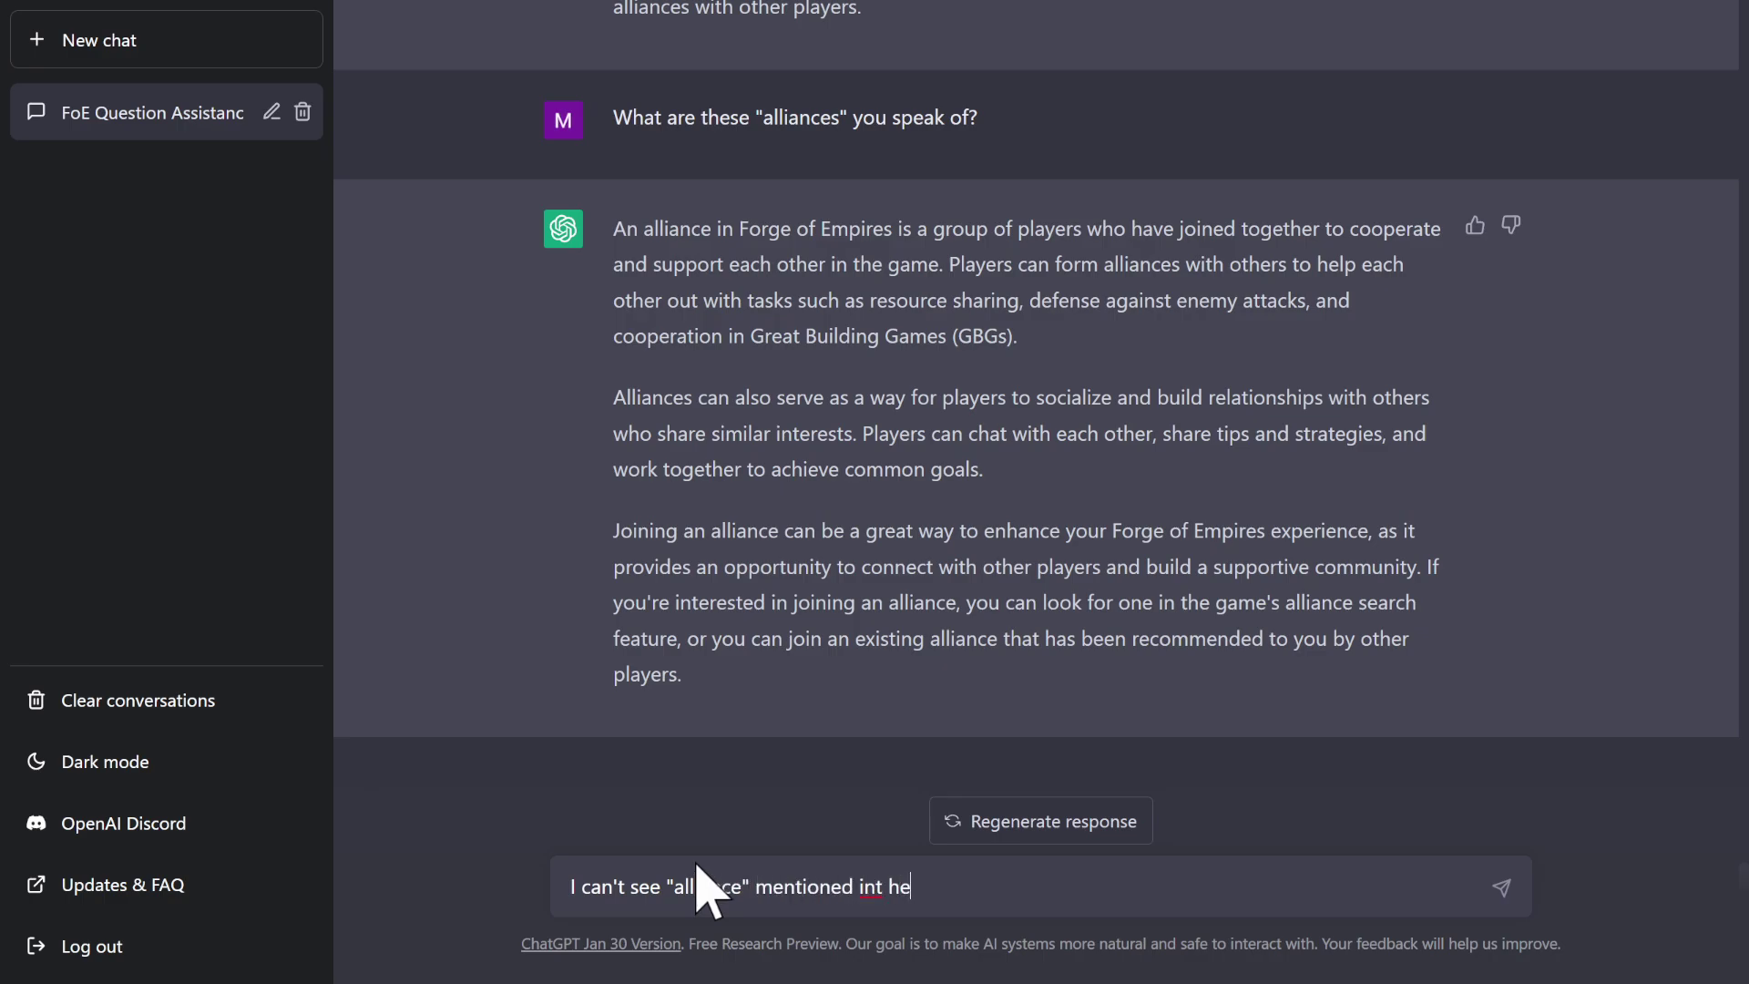
pyautogui.write('the game, is there another word for it?')
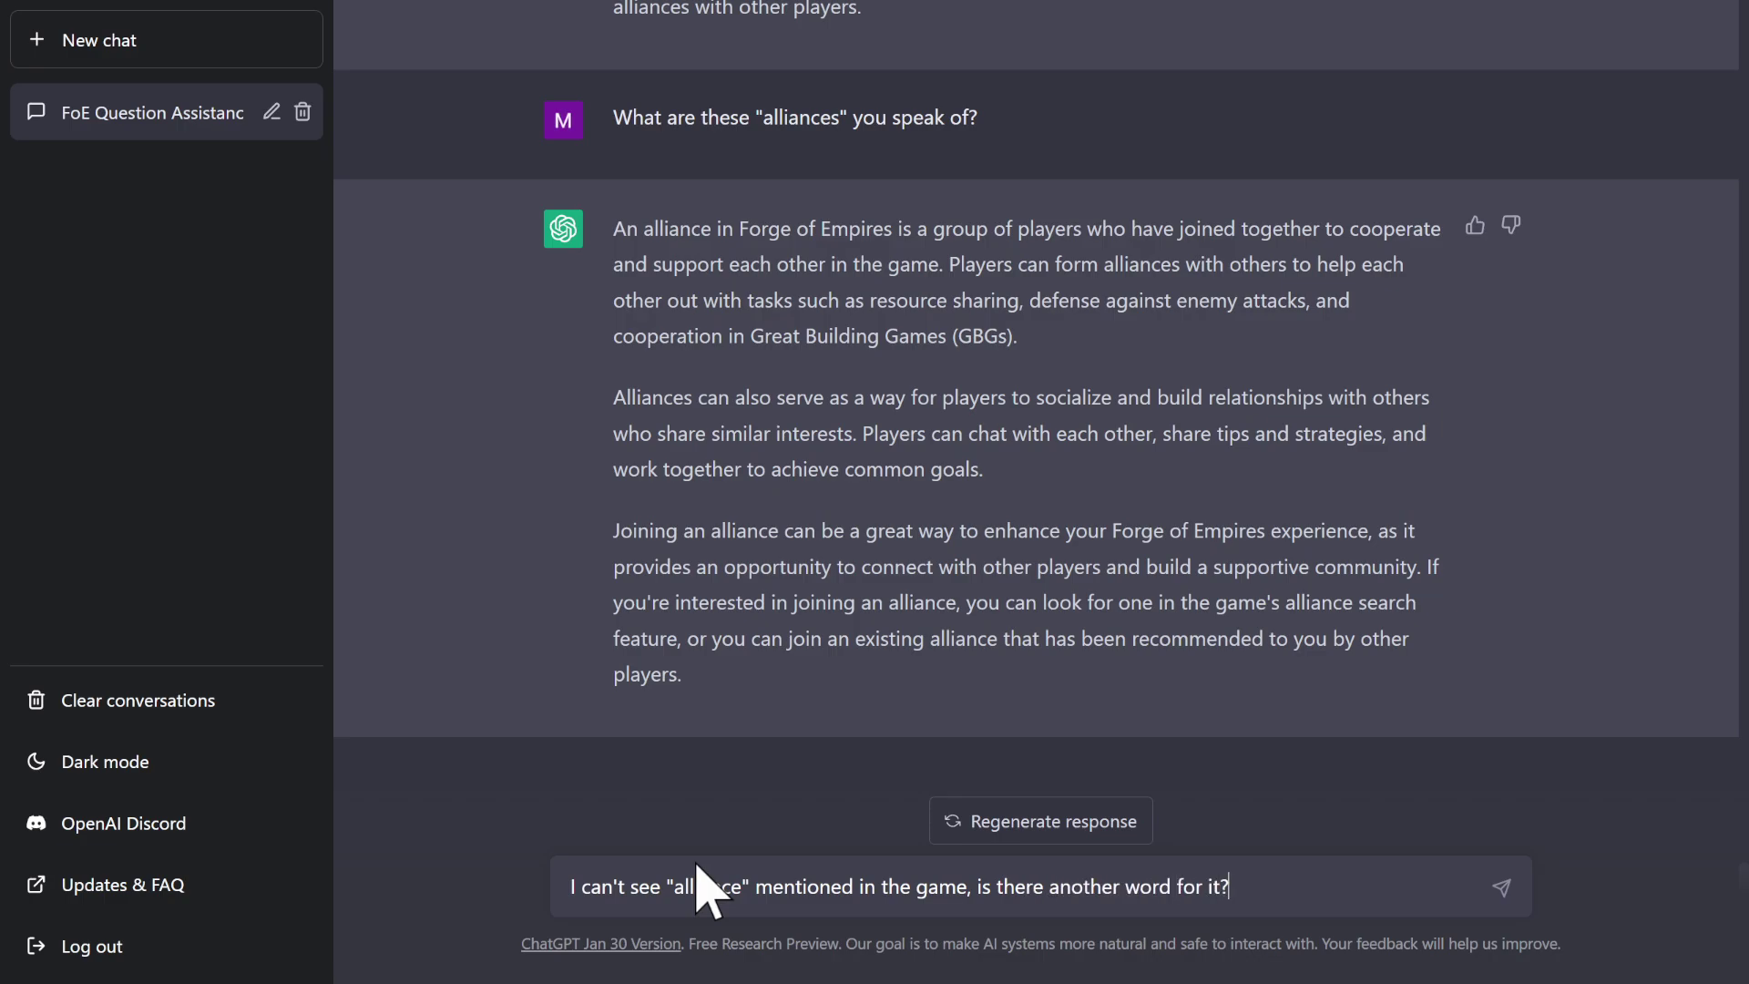
pyautogui.press('Return')
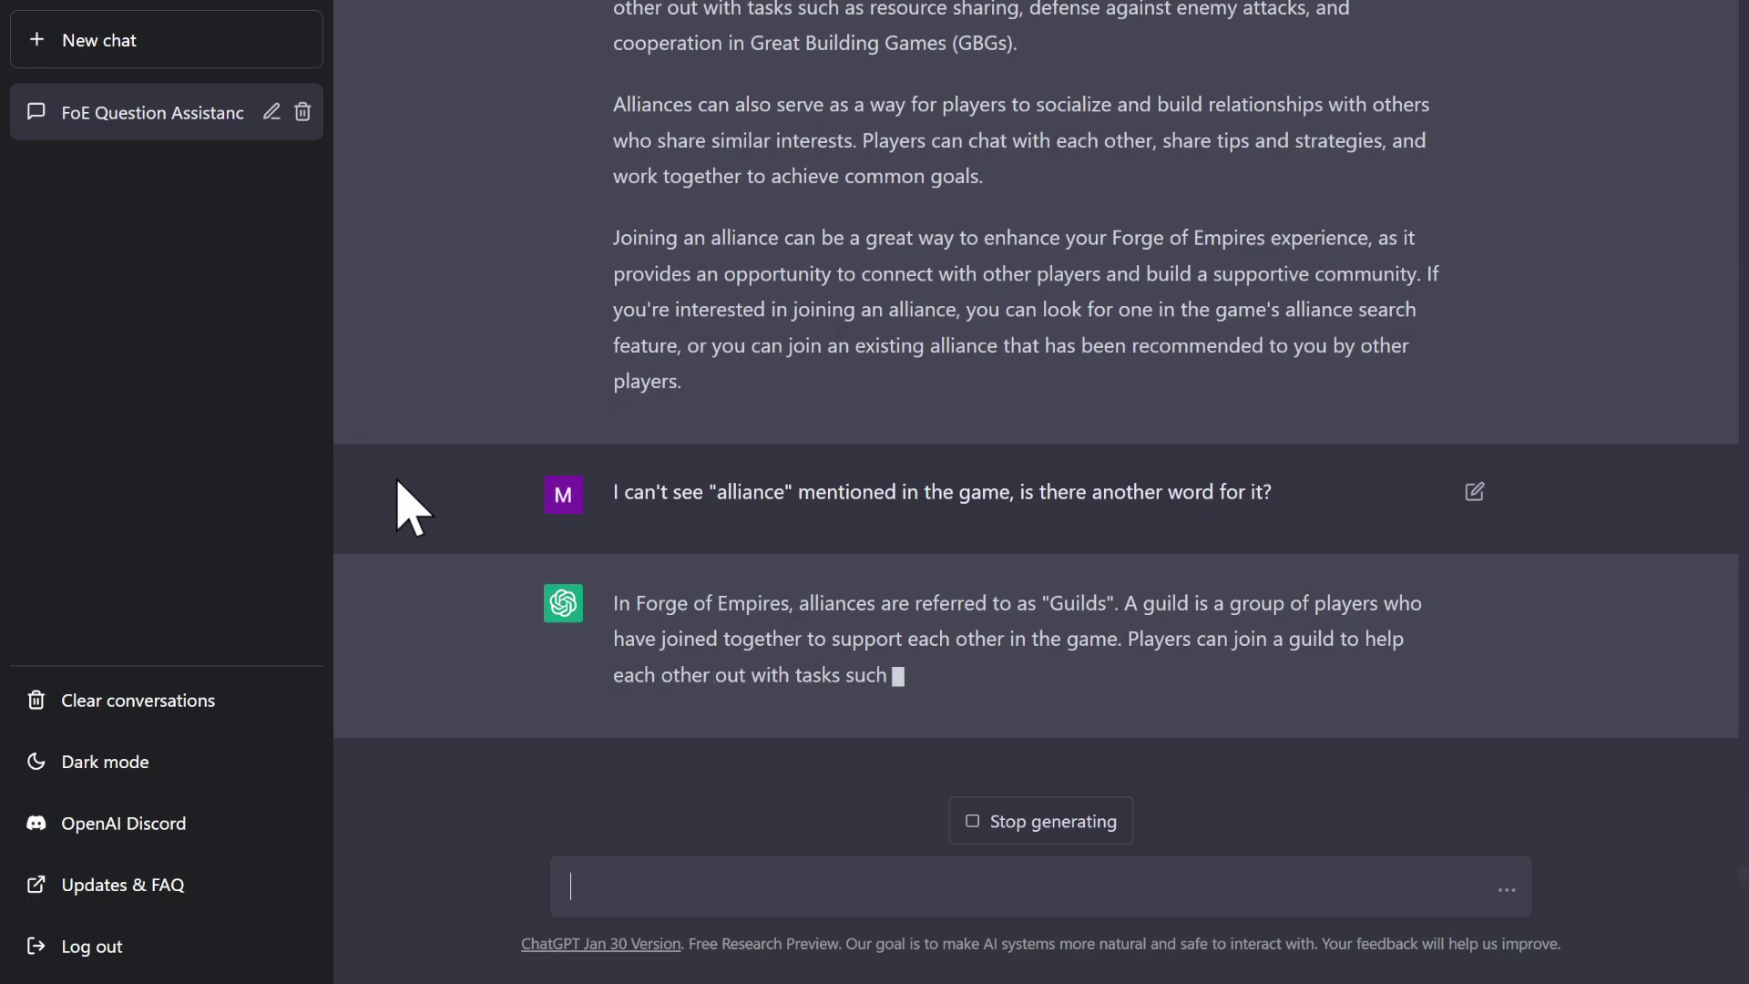
# Look over the alliance and guild answers, then send "How should I choose a guild to join? Or do you recommend starting my own?"
pyautogui.scroll(5, 781, 547)
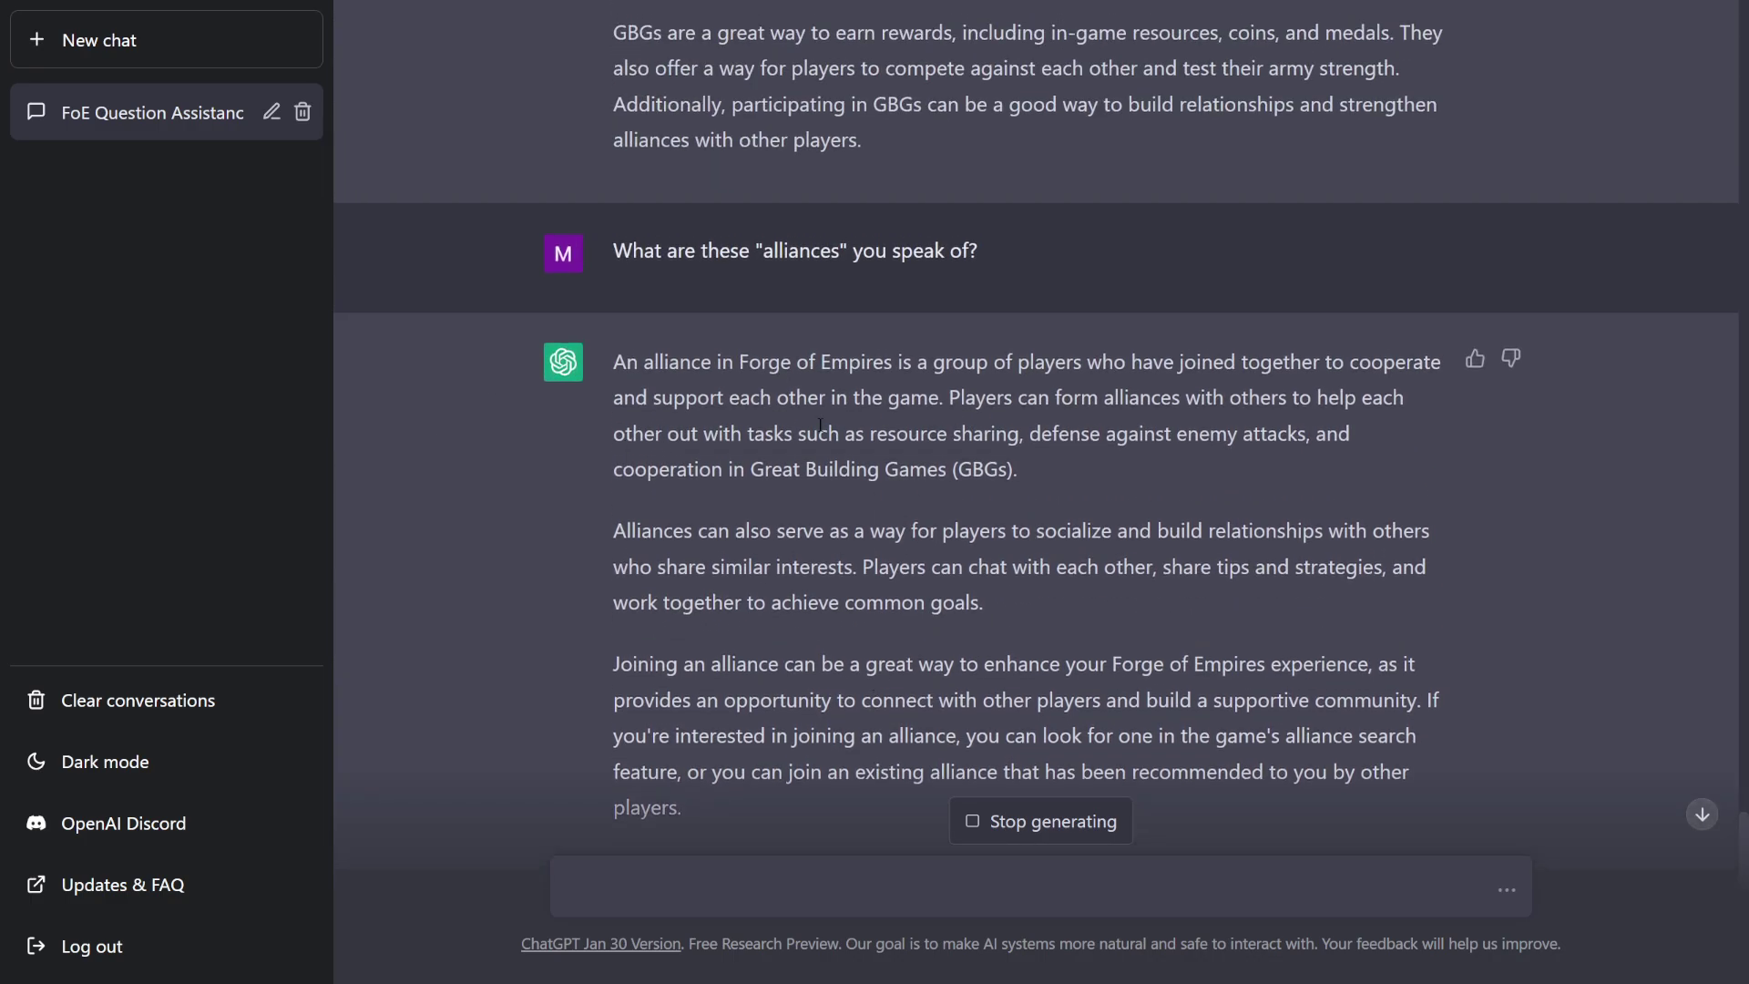
pyautogui.scroll(-5, 988, 496)
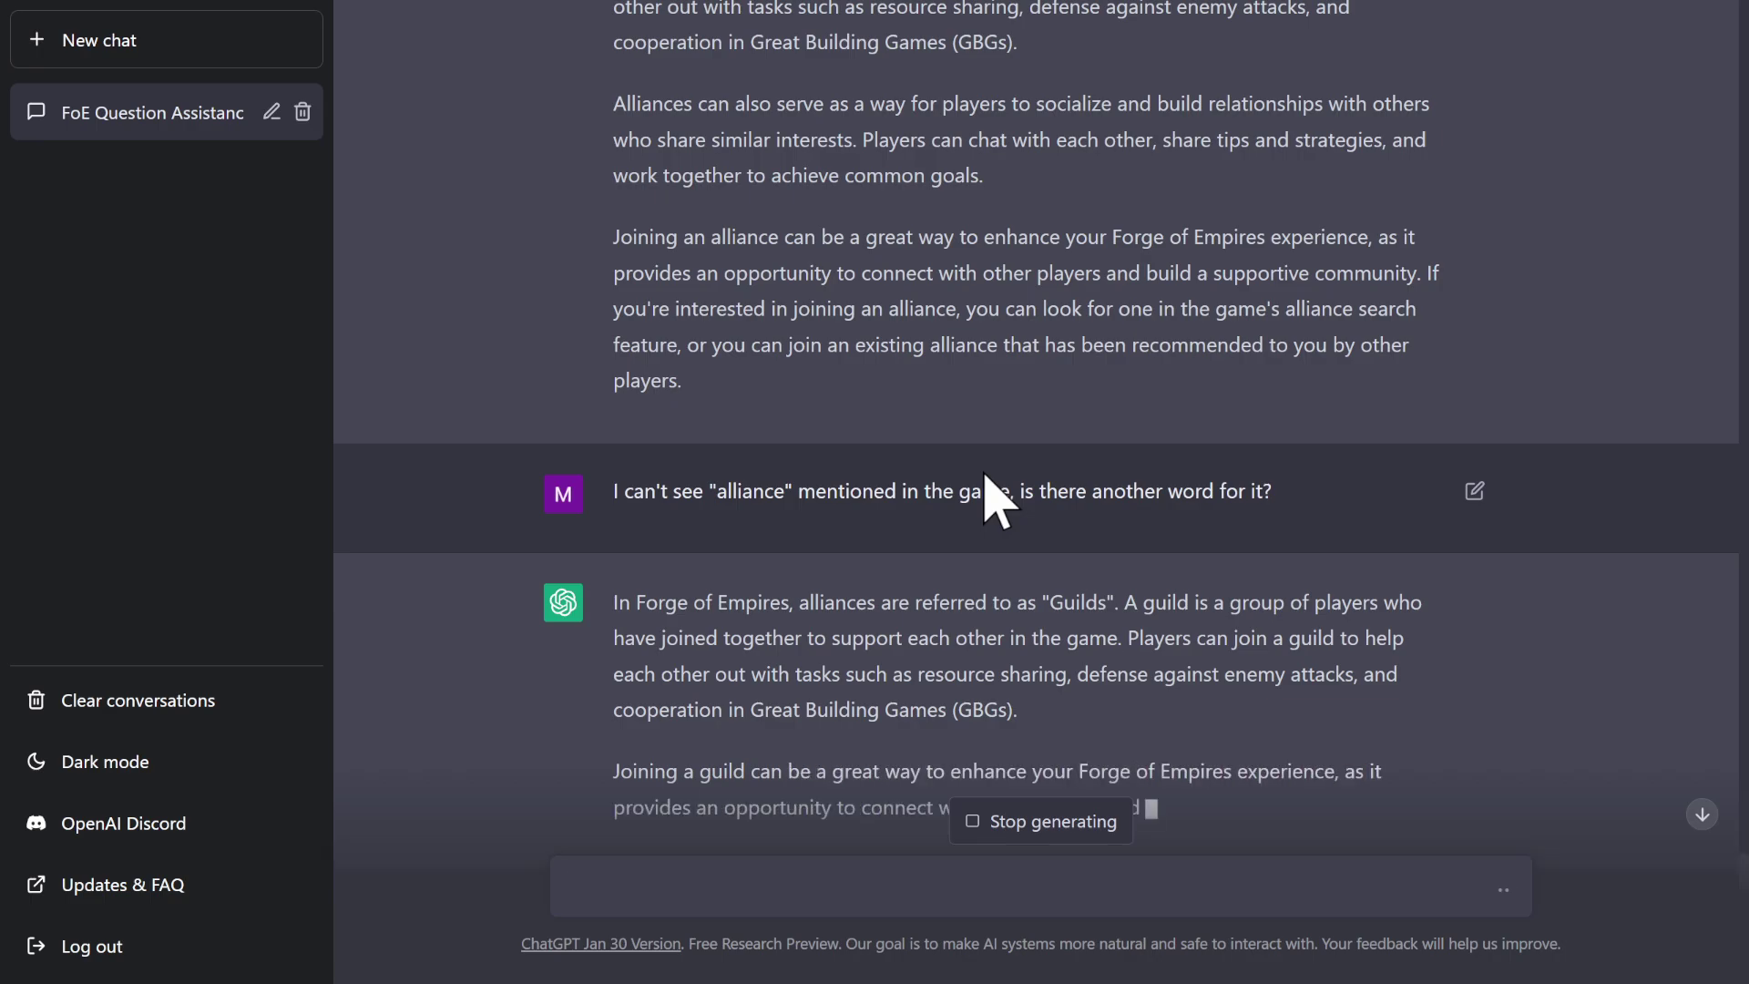
pyautogui.scroll(-1, 1020, 505)
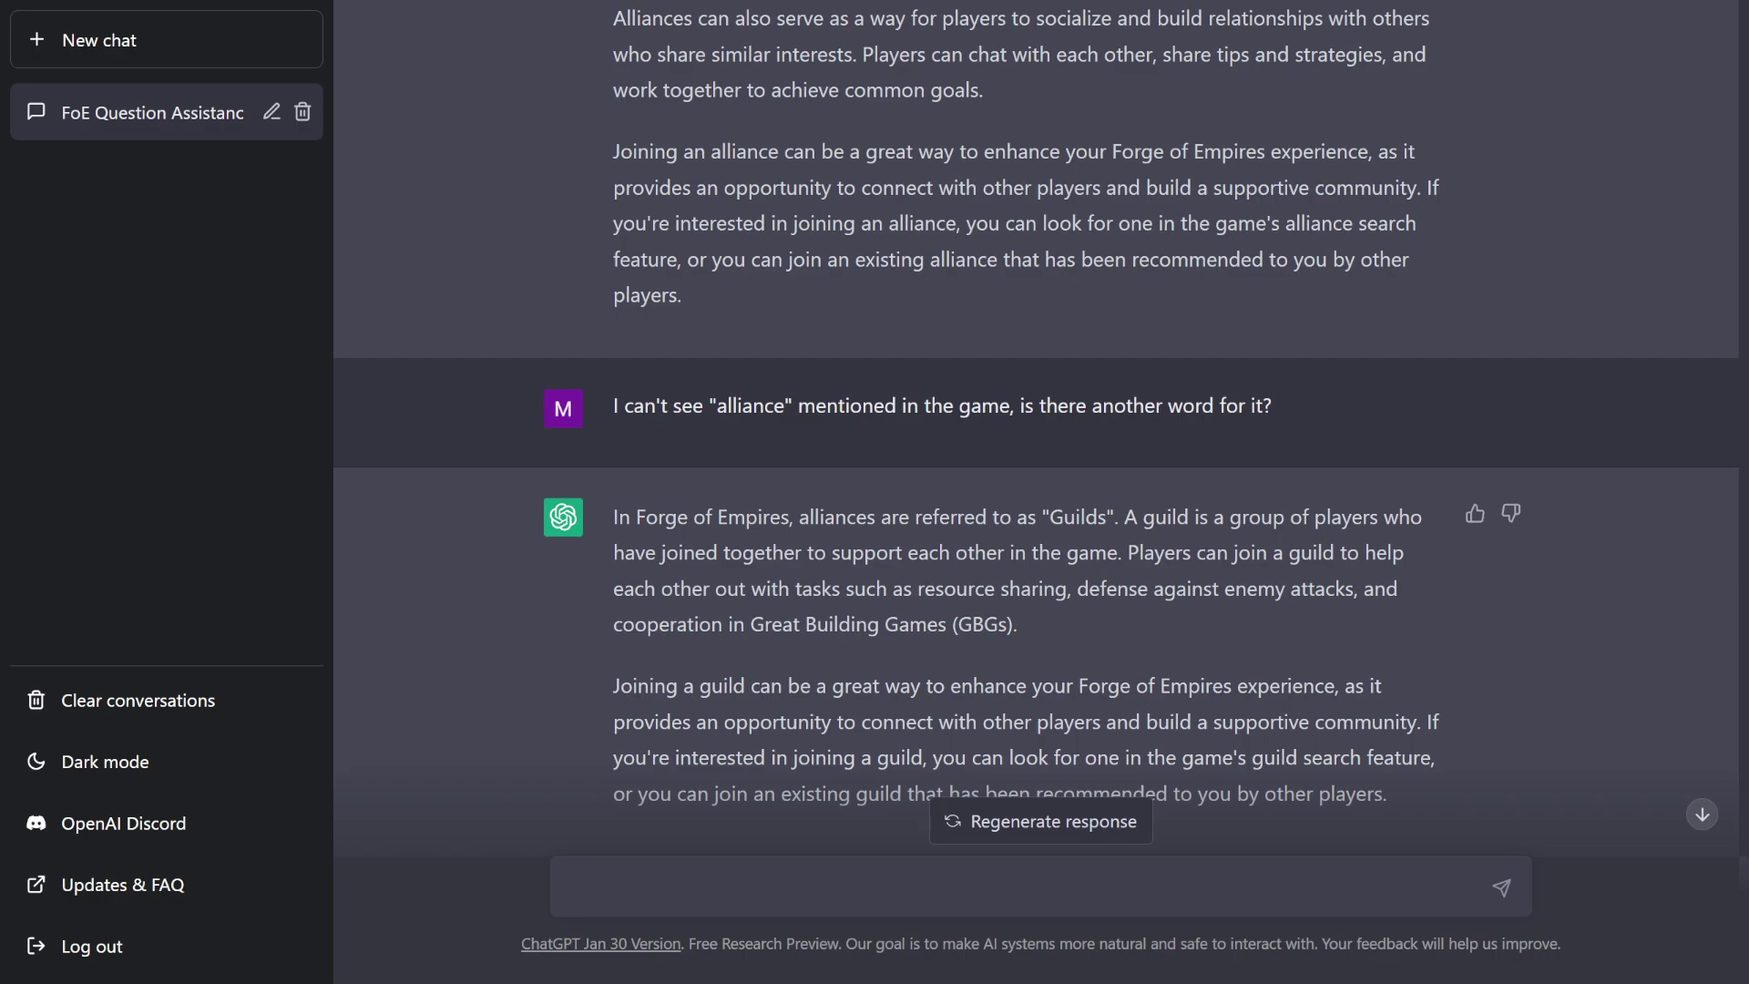
pyautogui.scroll(-2, 769, 801)
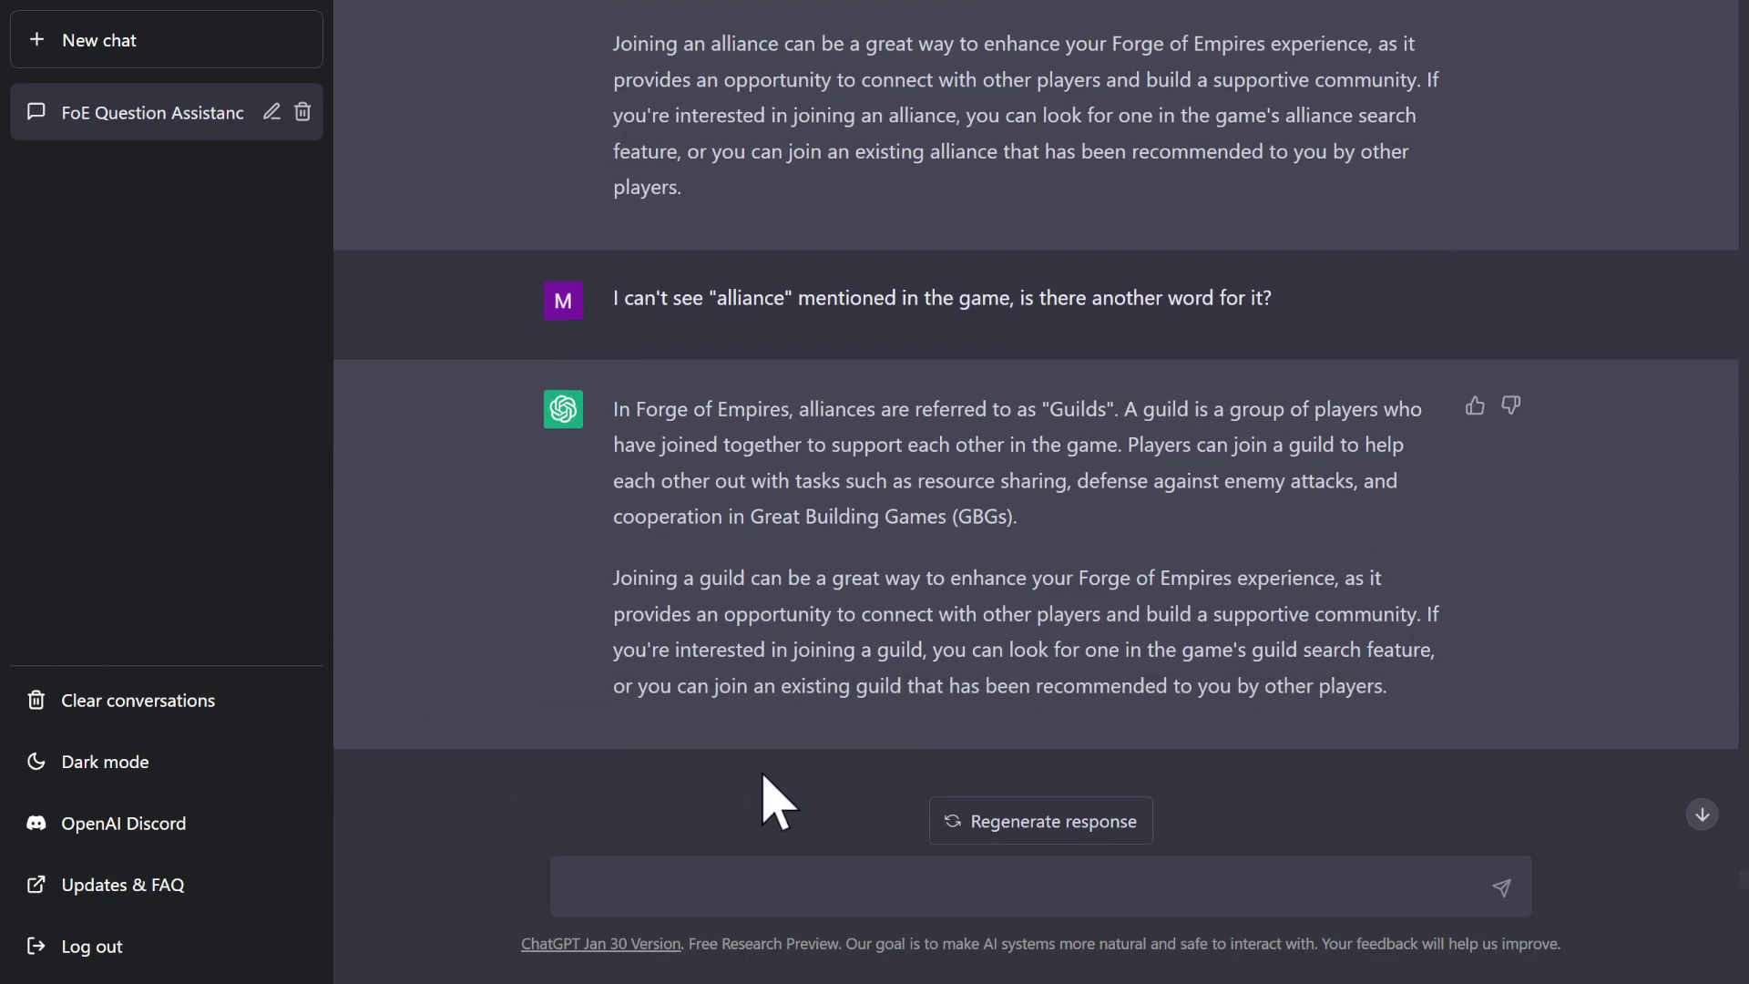
pyautogui.click(747, 891)
pyautogui.write('How should I choose a guild to join? Or do you recommend starting my own?')
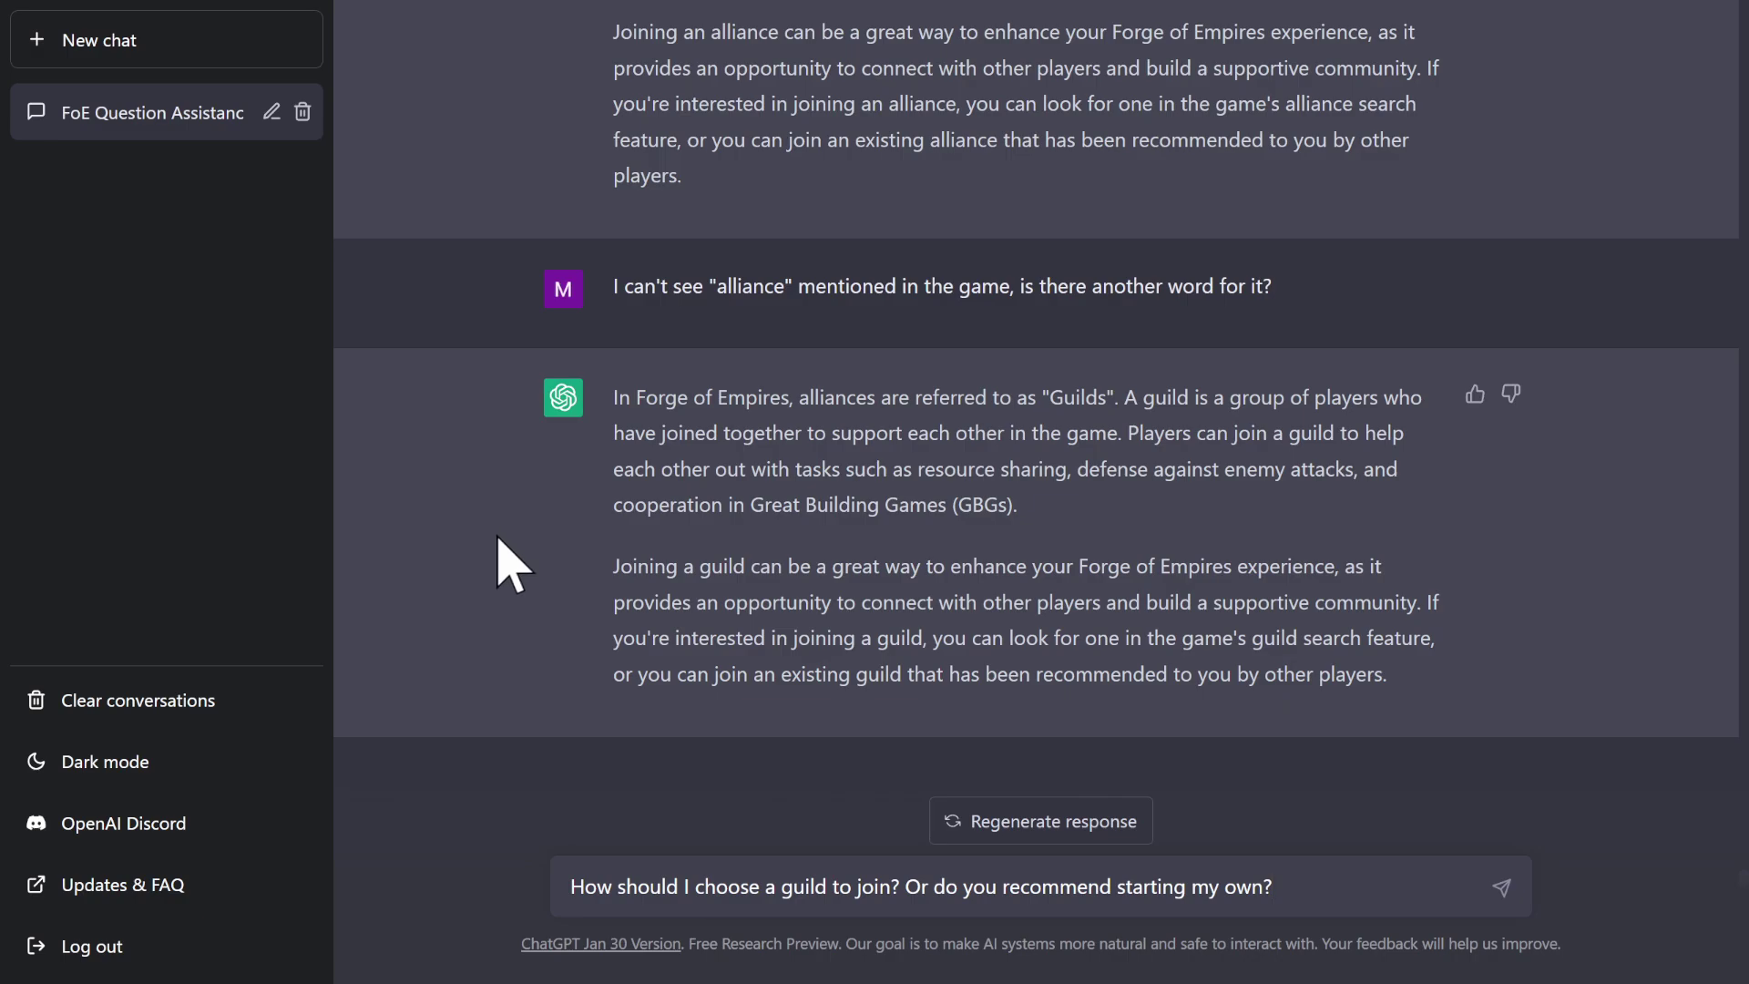
pyautogui.press('Return')
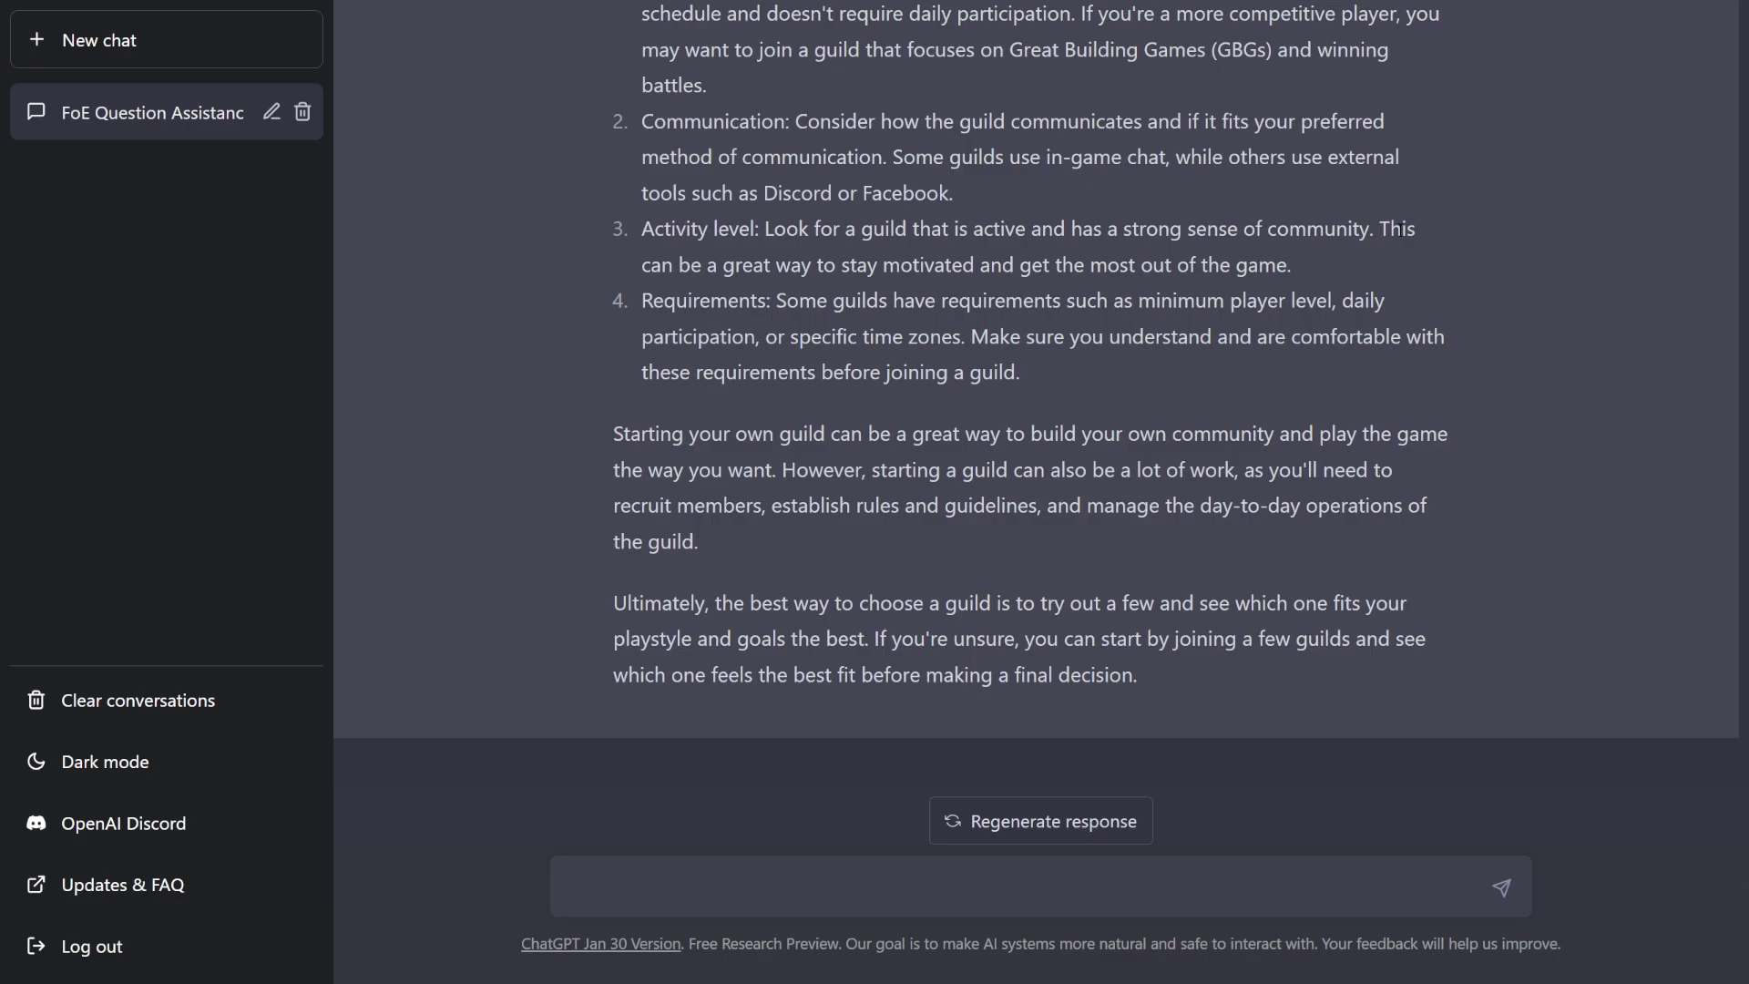
# Highlight and read the guild answer's points on communication tools, "Discord or Facebook", and activity level
pyautogui.doubleClick(810, 198)
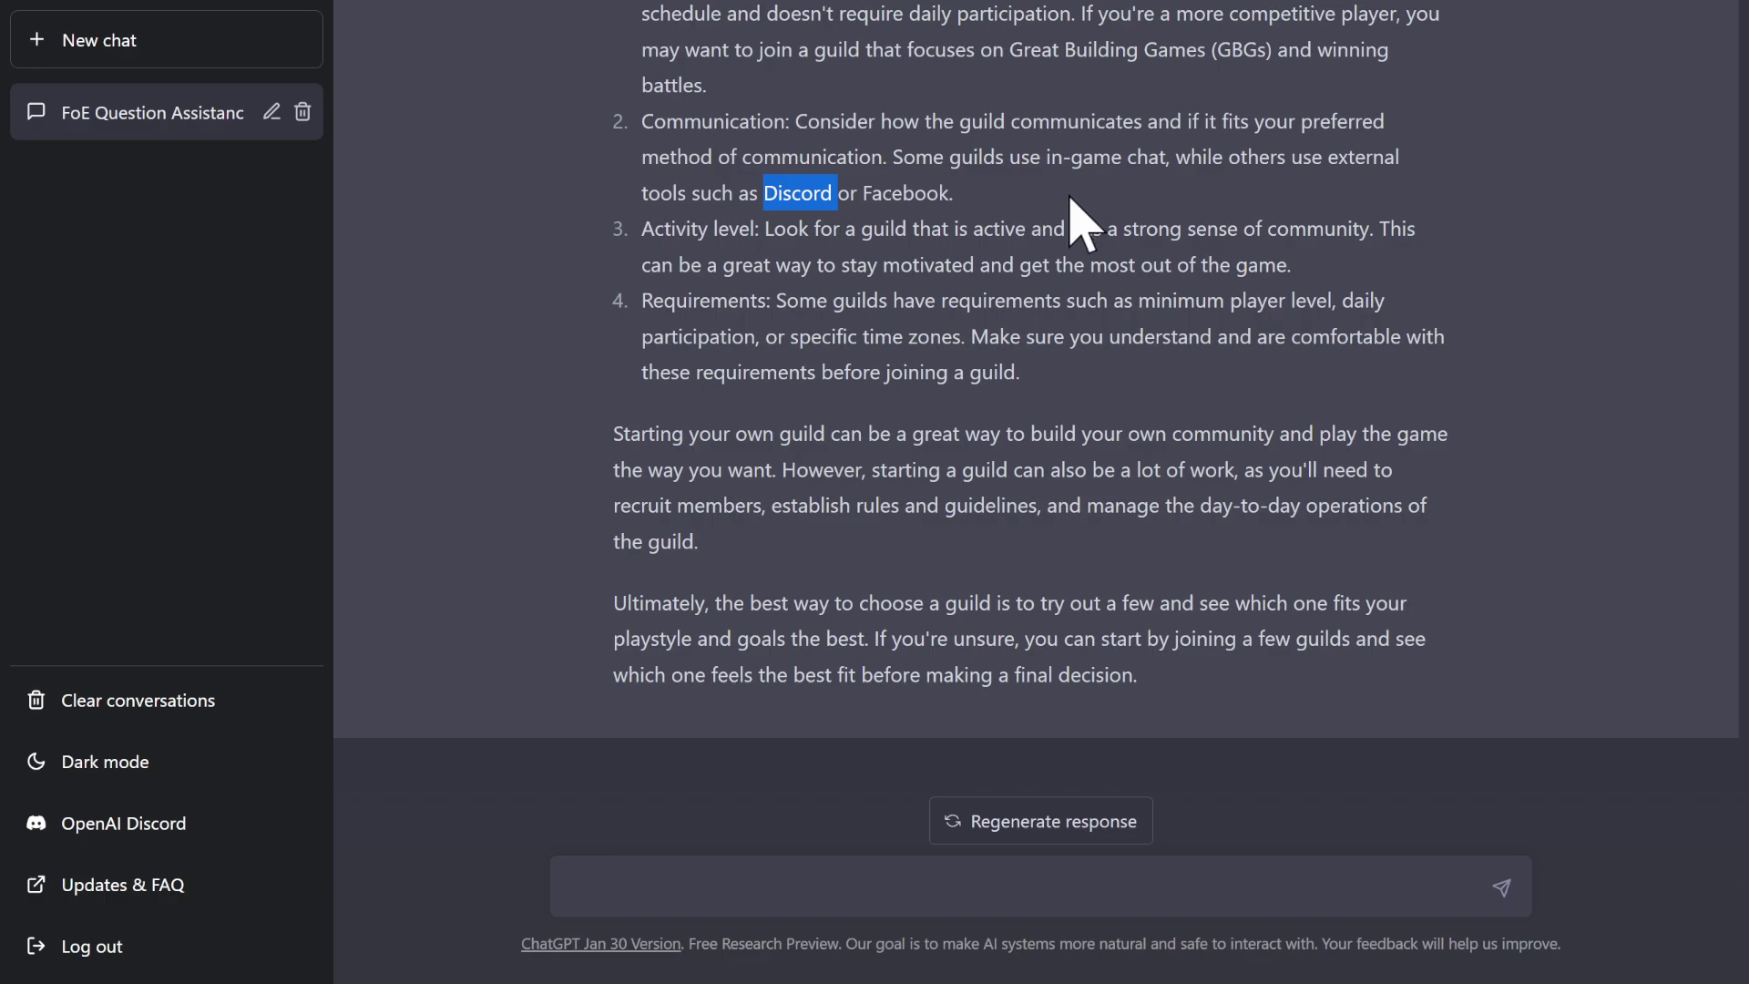
pyautogui.click(995, 181)
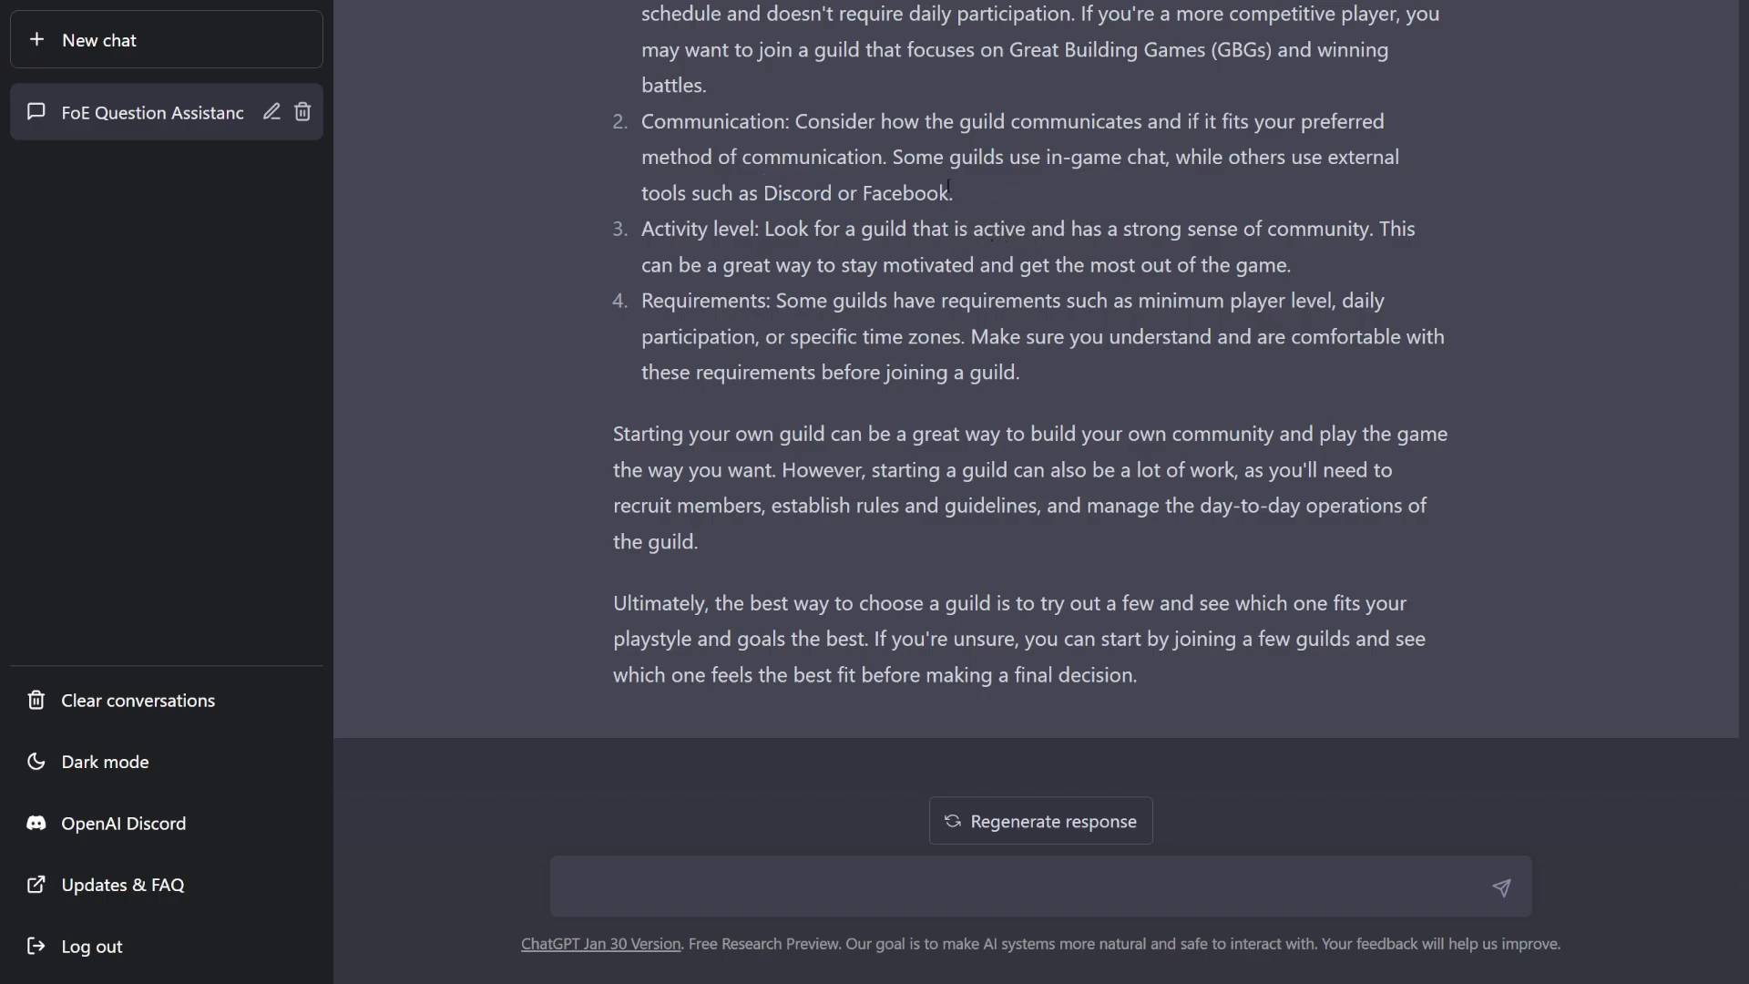
pyautogui.moveTo(953, 195); pyautogui.dragTo(763, 194)
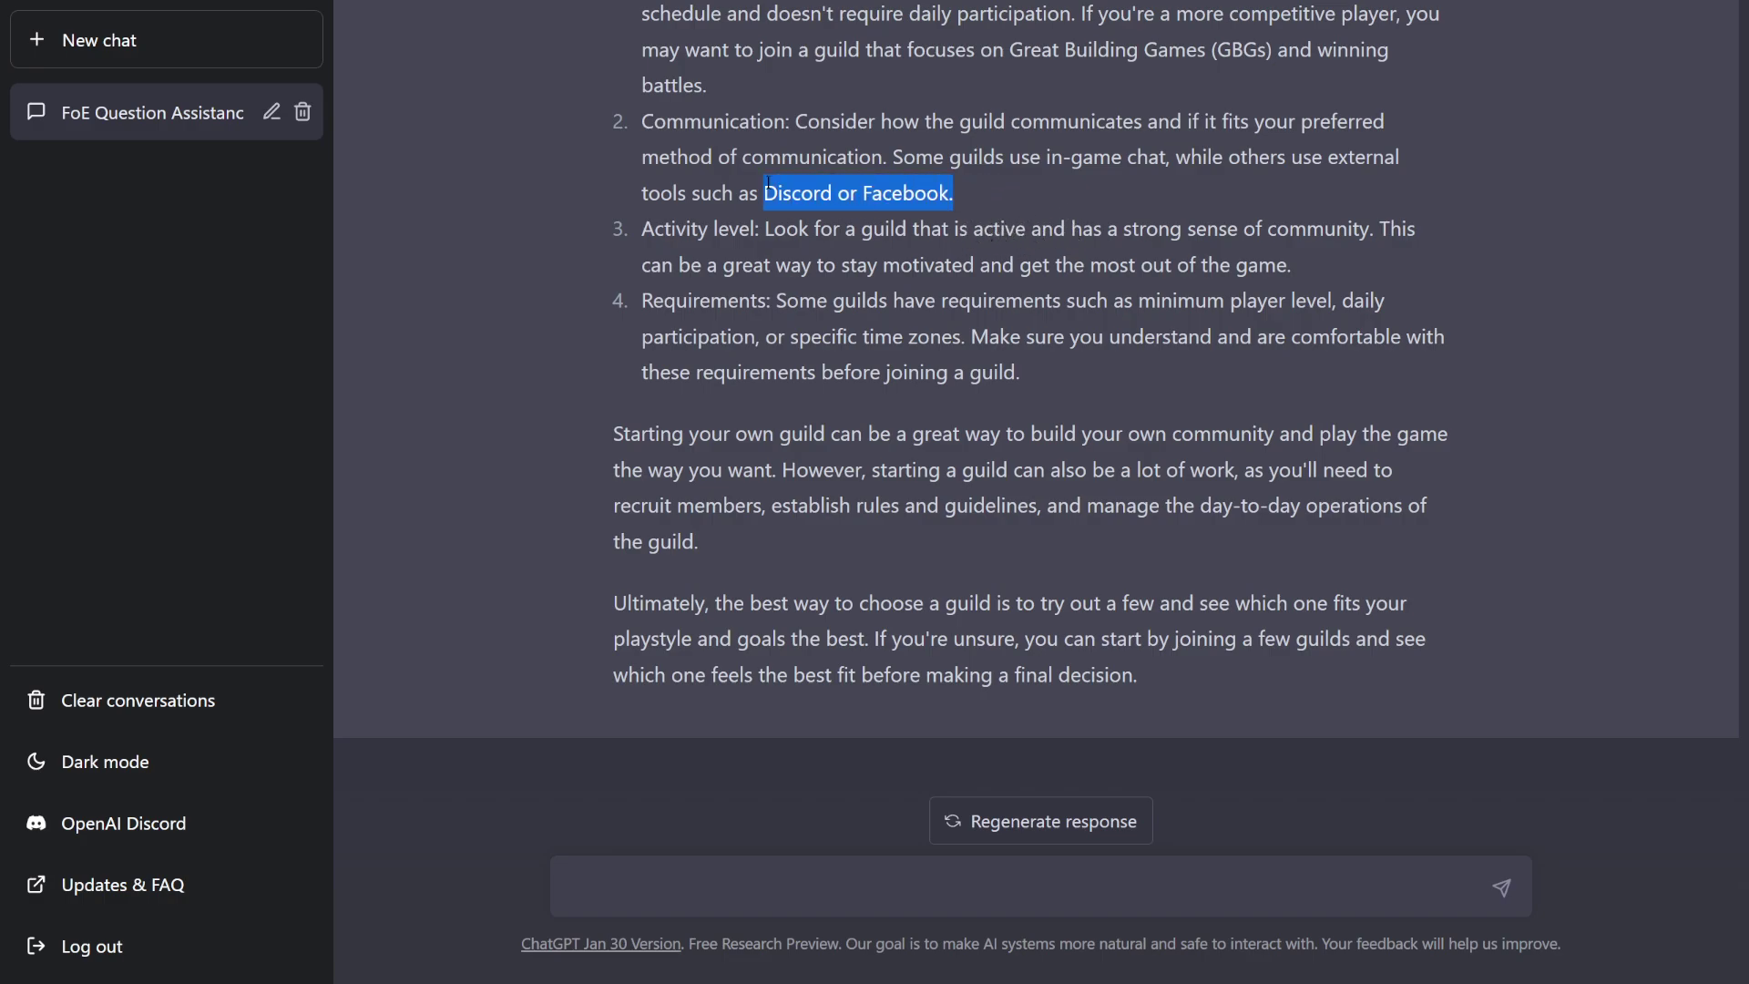
pyautogui.click(648, 235)
pyautogui.moveTo(652, 231); pyautogui.dragTo(907, 229)
pyautogui.click(1075, 262)
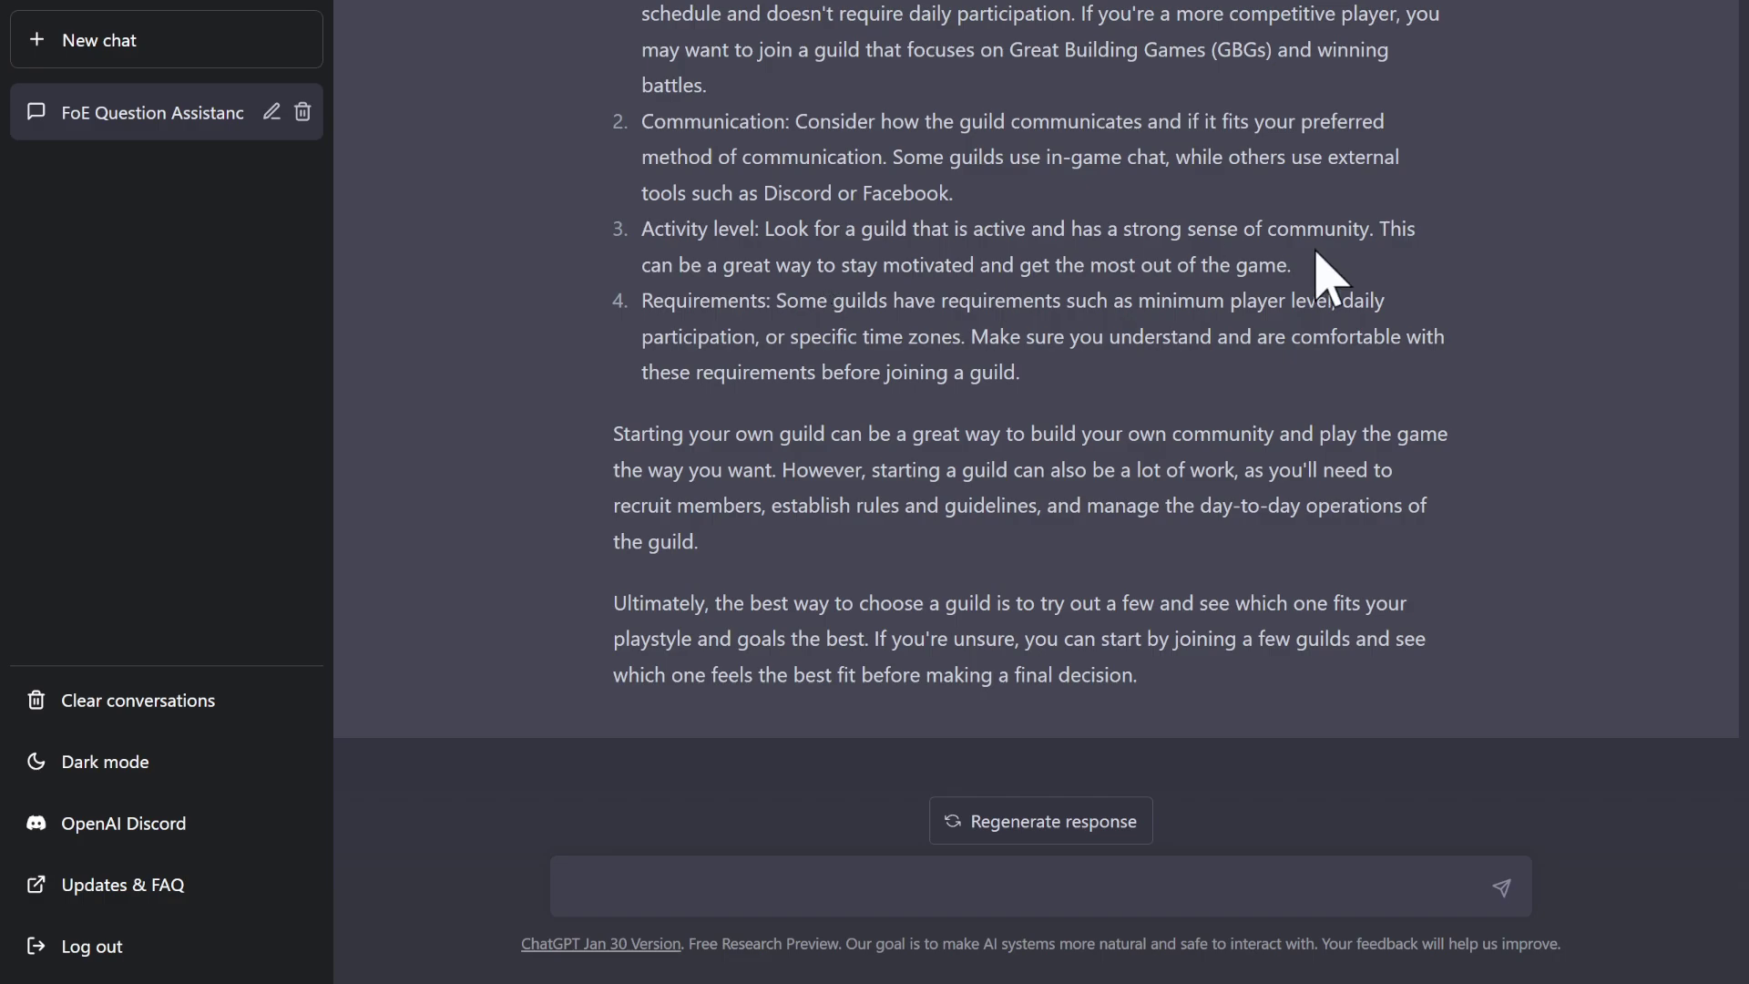
pyautogui.moveTo(1294, 266); pyautogui.dragTo(620, 237)
pyautogui.click(696, 376)
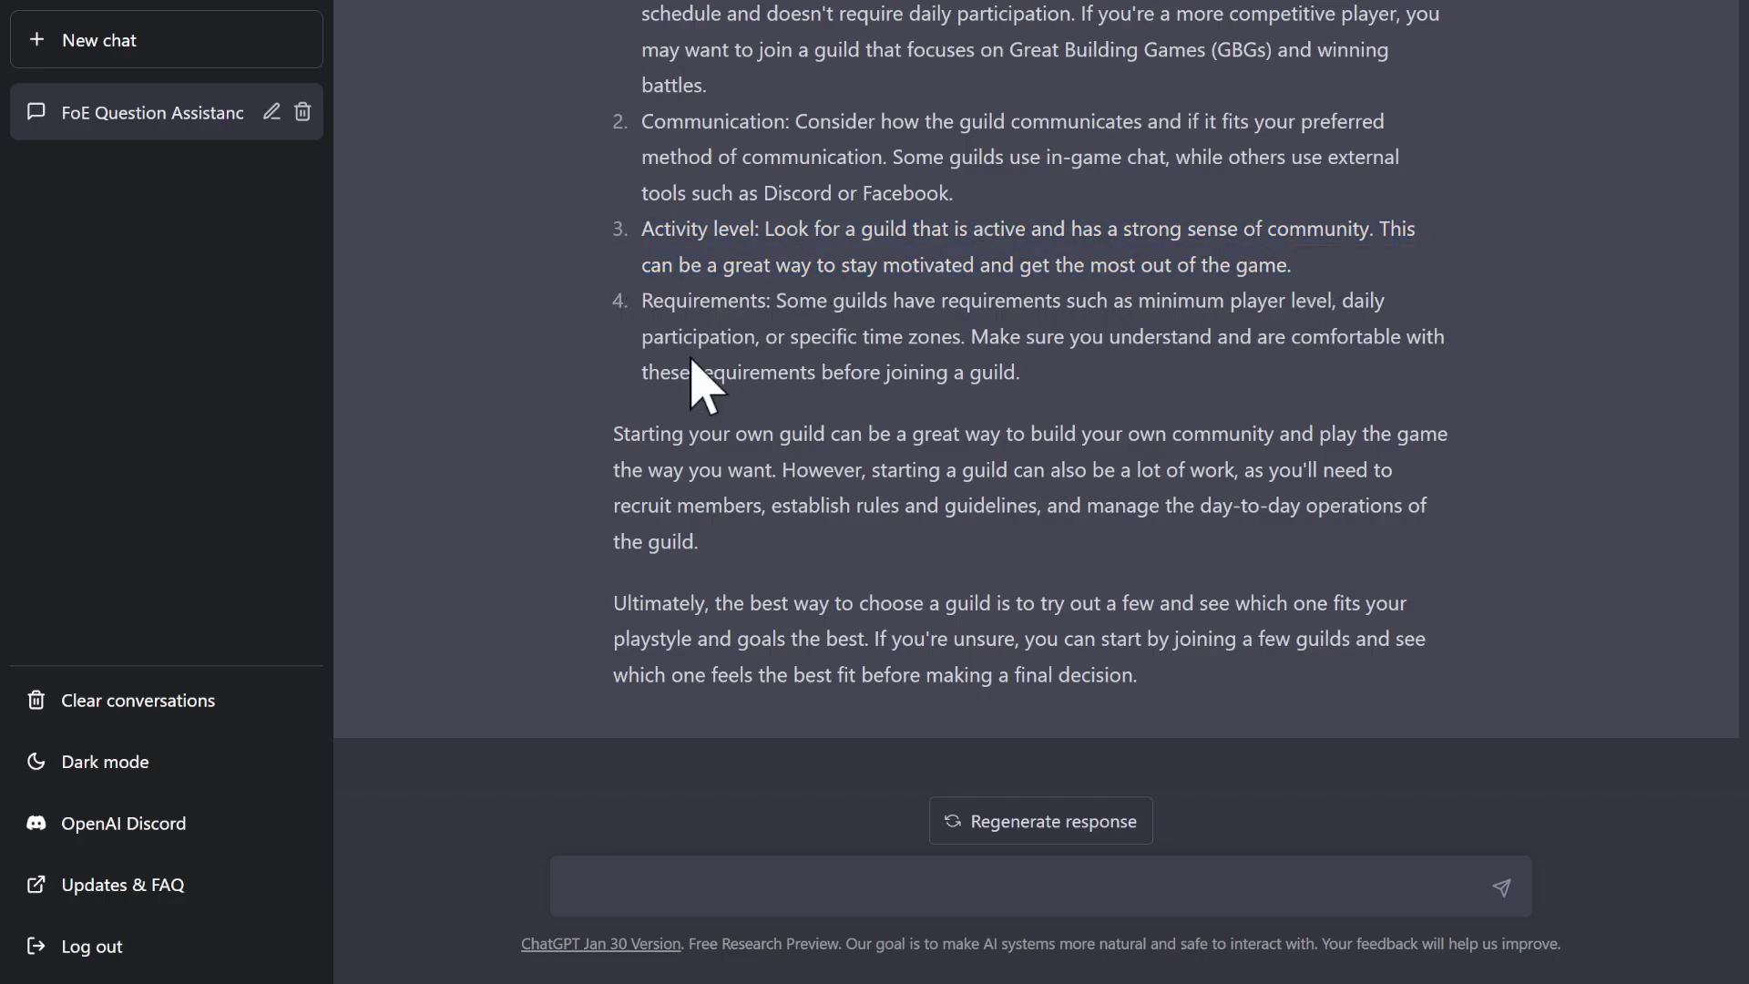
# Examine the guild answer's requirements point and its closing paragraphs on starting a guild and trying out a few
pyautogui.moveTo(653, 301); pyautogui.dragTo(740, 301)
pyautogui.click(814, 297)
pyautogui.moveTo(1331, 304); pyautogui.dragTo(1258, 303)
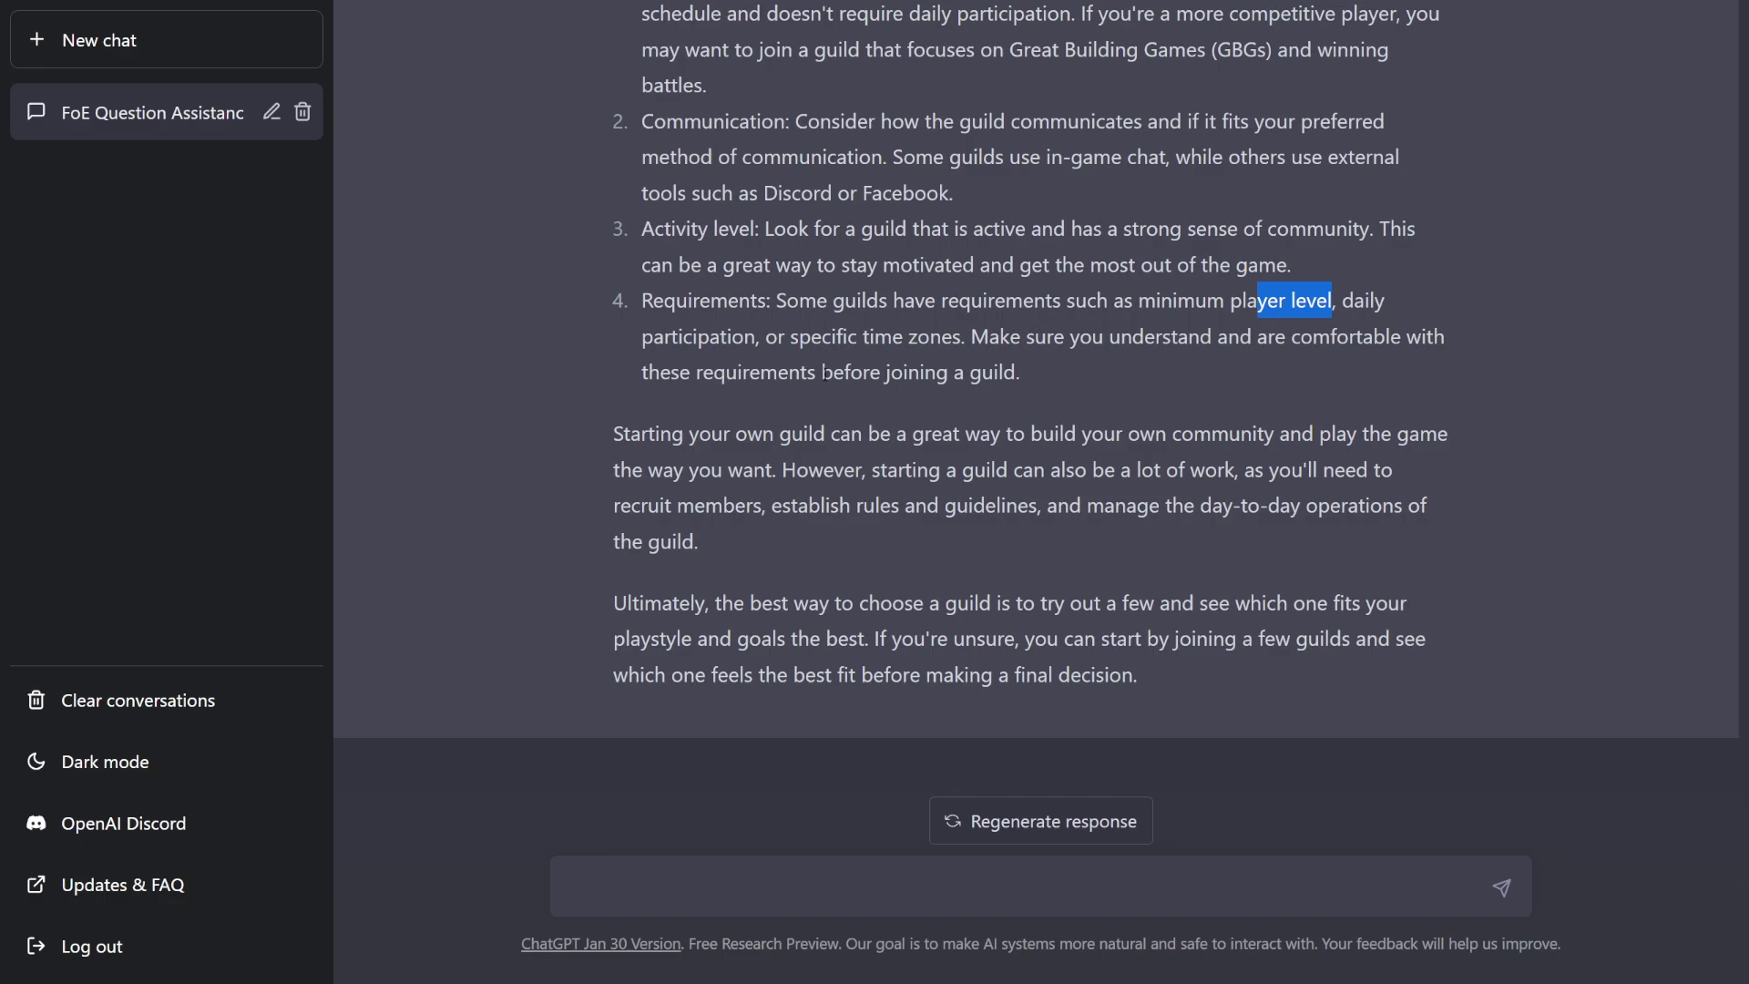
pyautogui.moveTo(1022, 375); pyautogui.dragTo(622, 300)
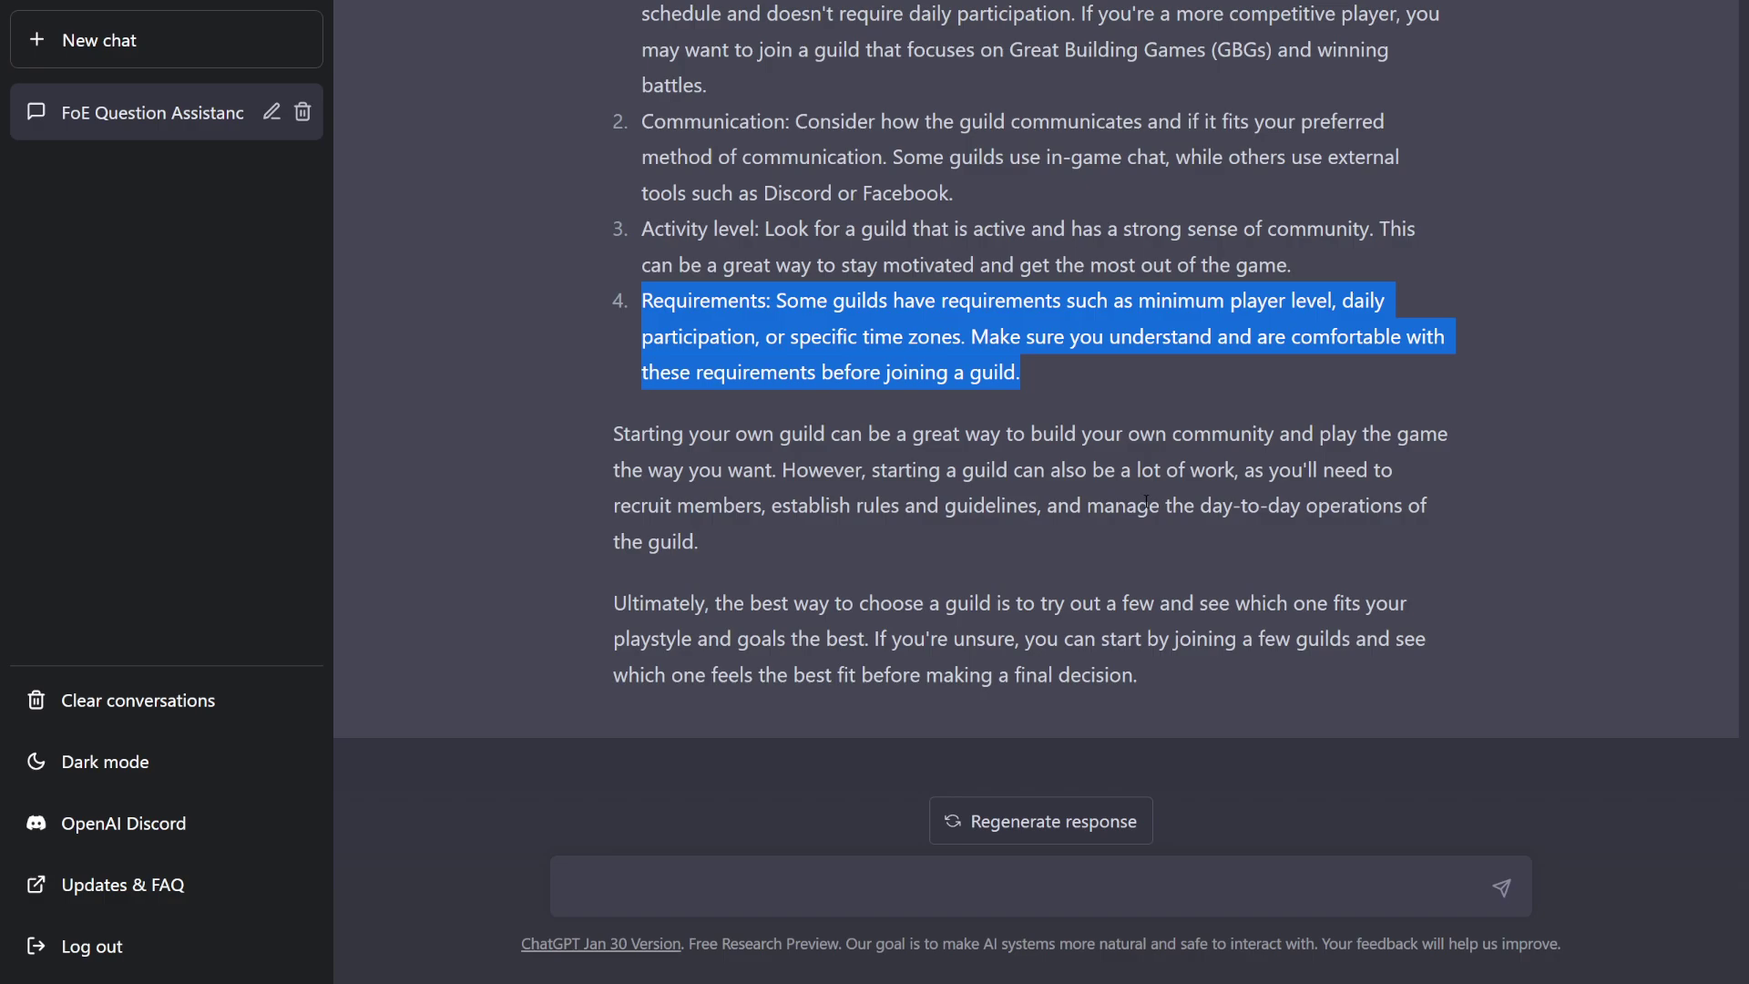
pyautogui.moveTo(719, 557); pyautogui.dragTo(616, 421)
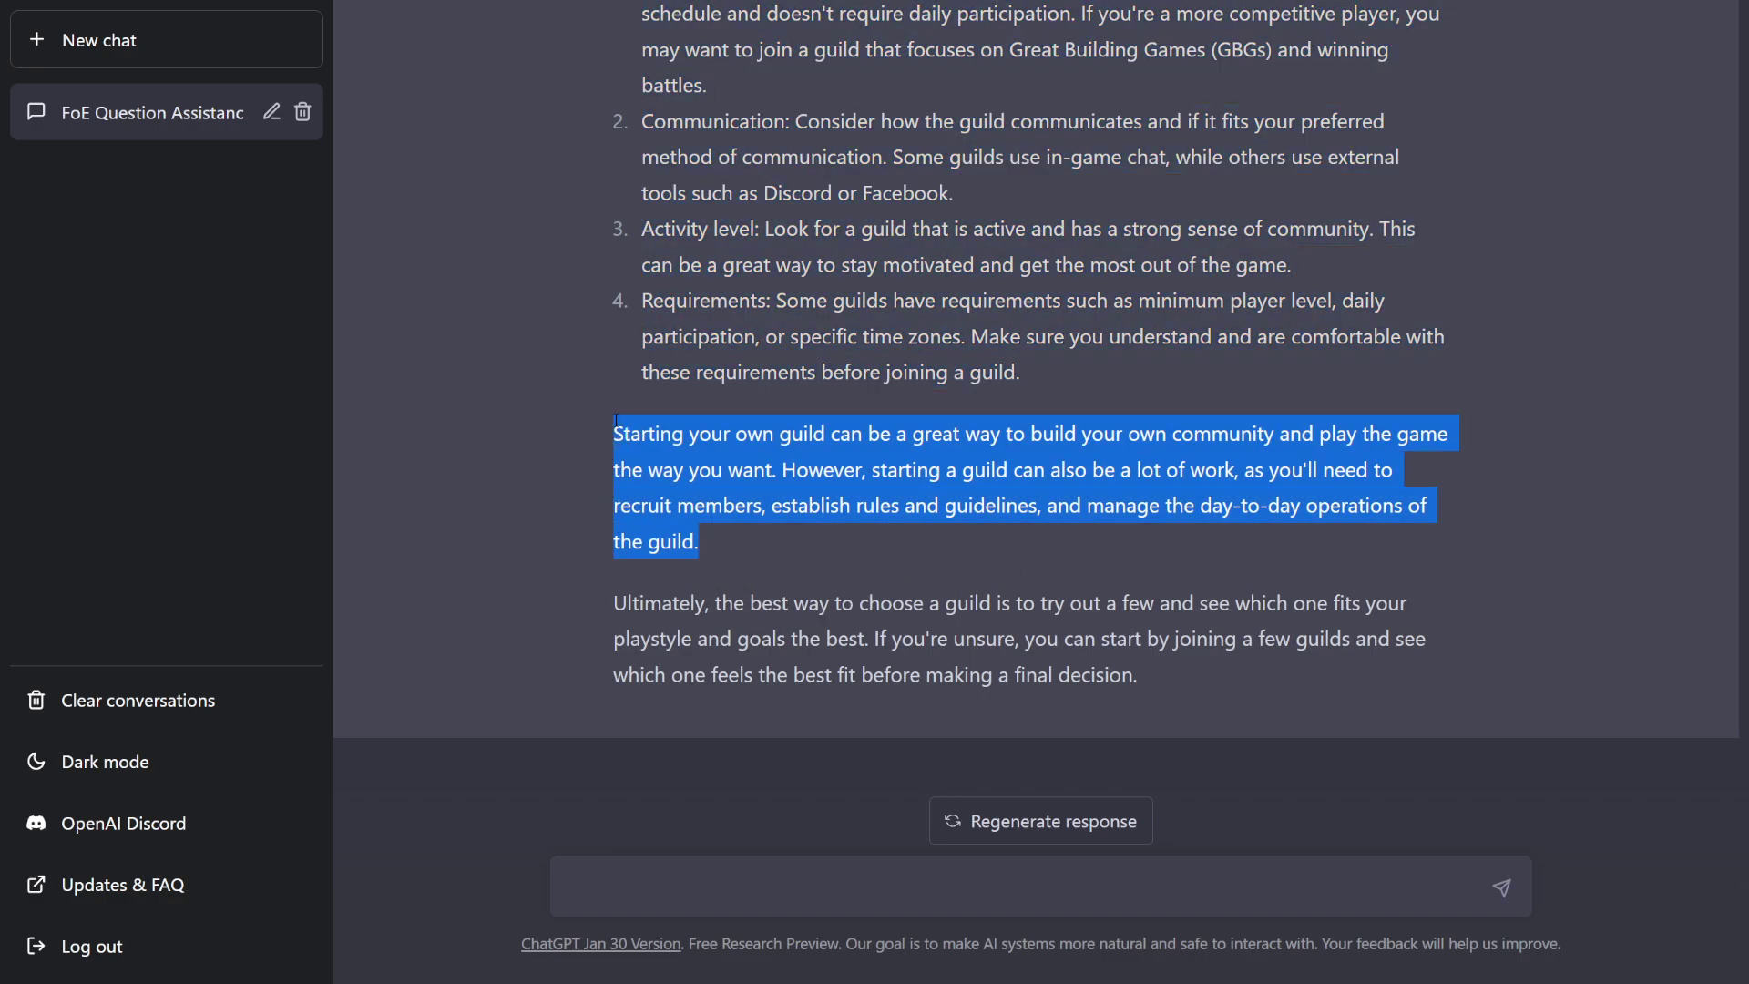
pyautogui.click(681, 612)
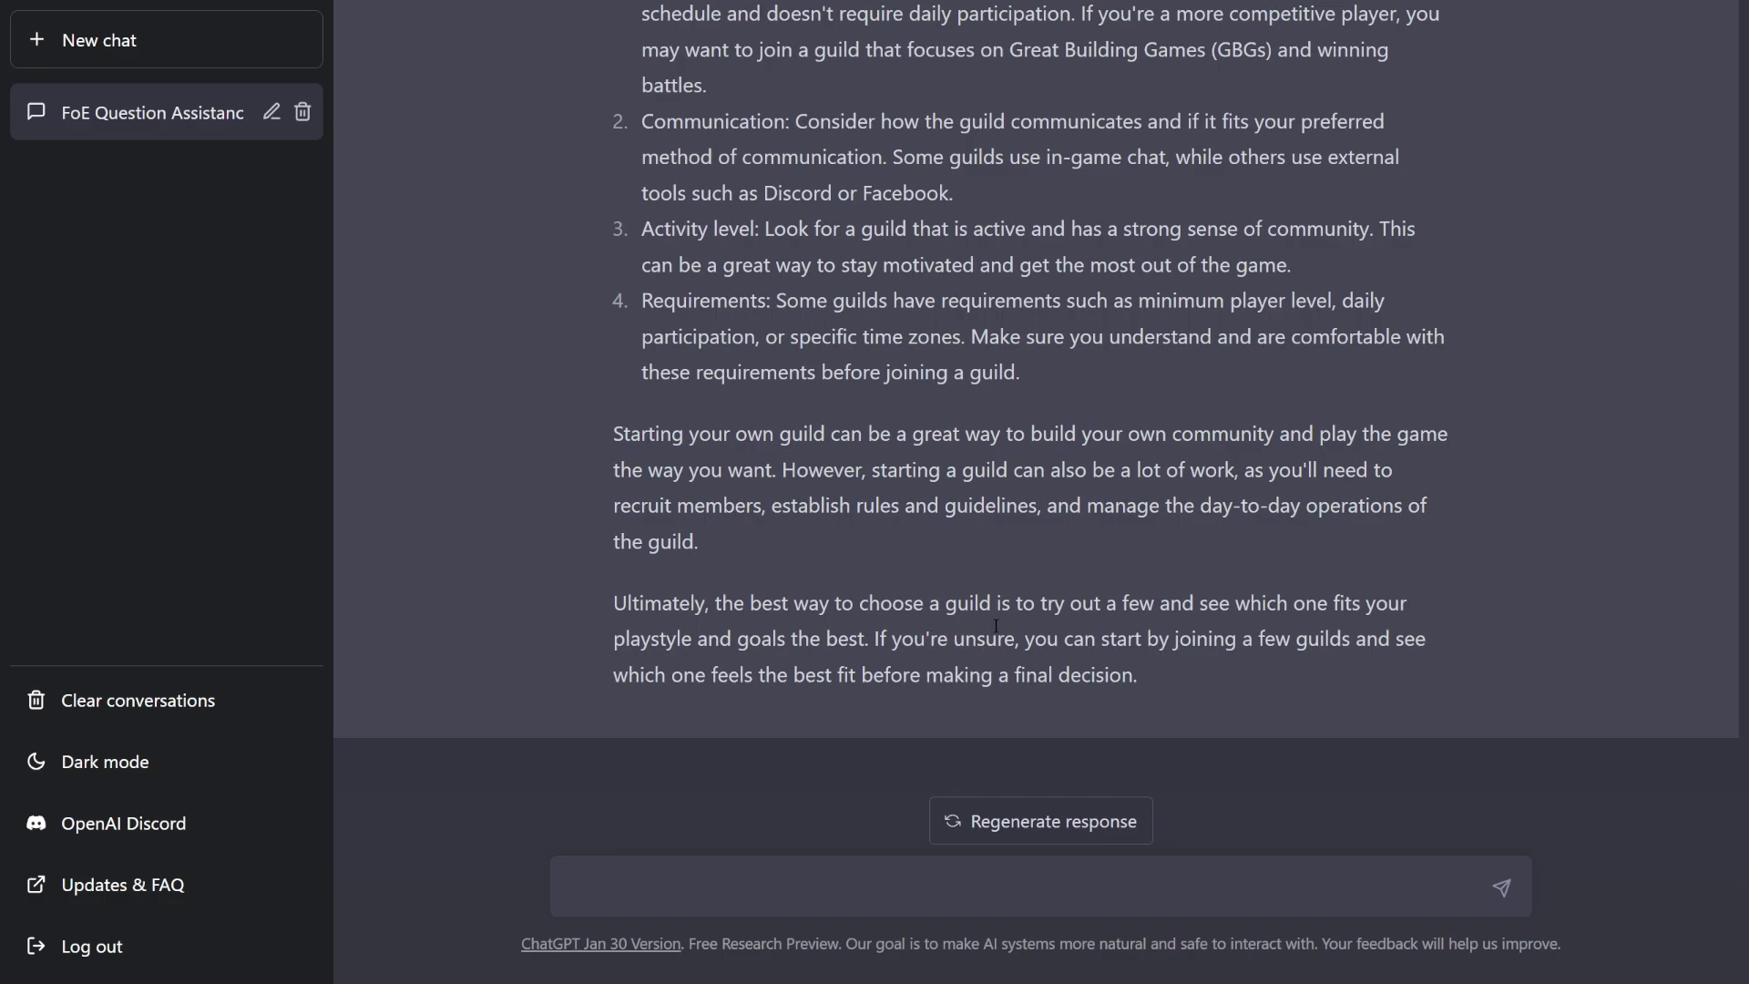
pyautogui.moveTo(1182, 603); pyautogui.dragTo(843, 605)
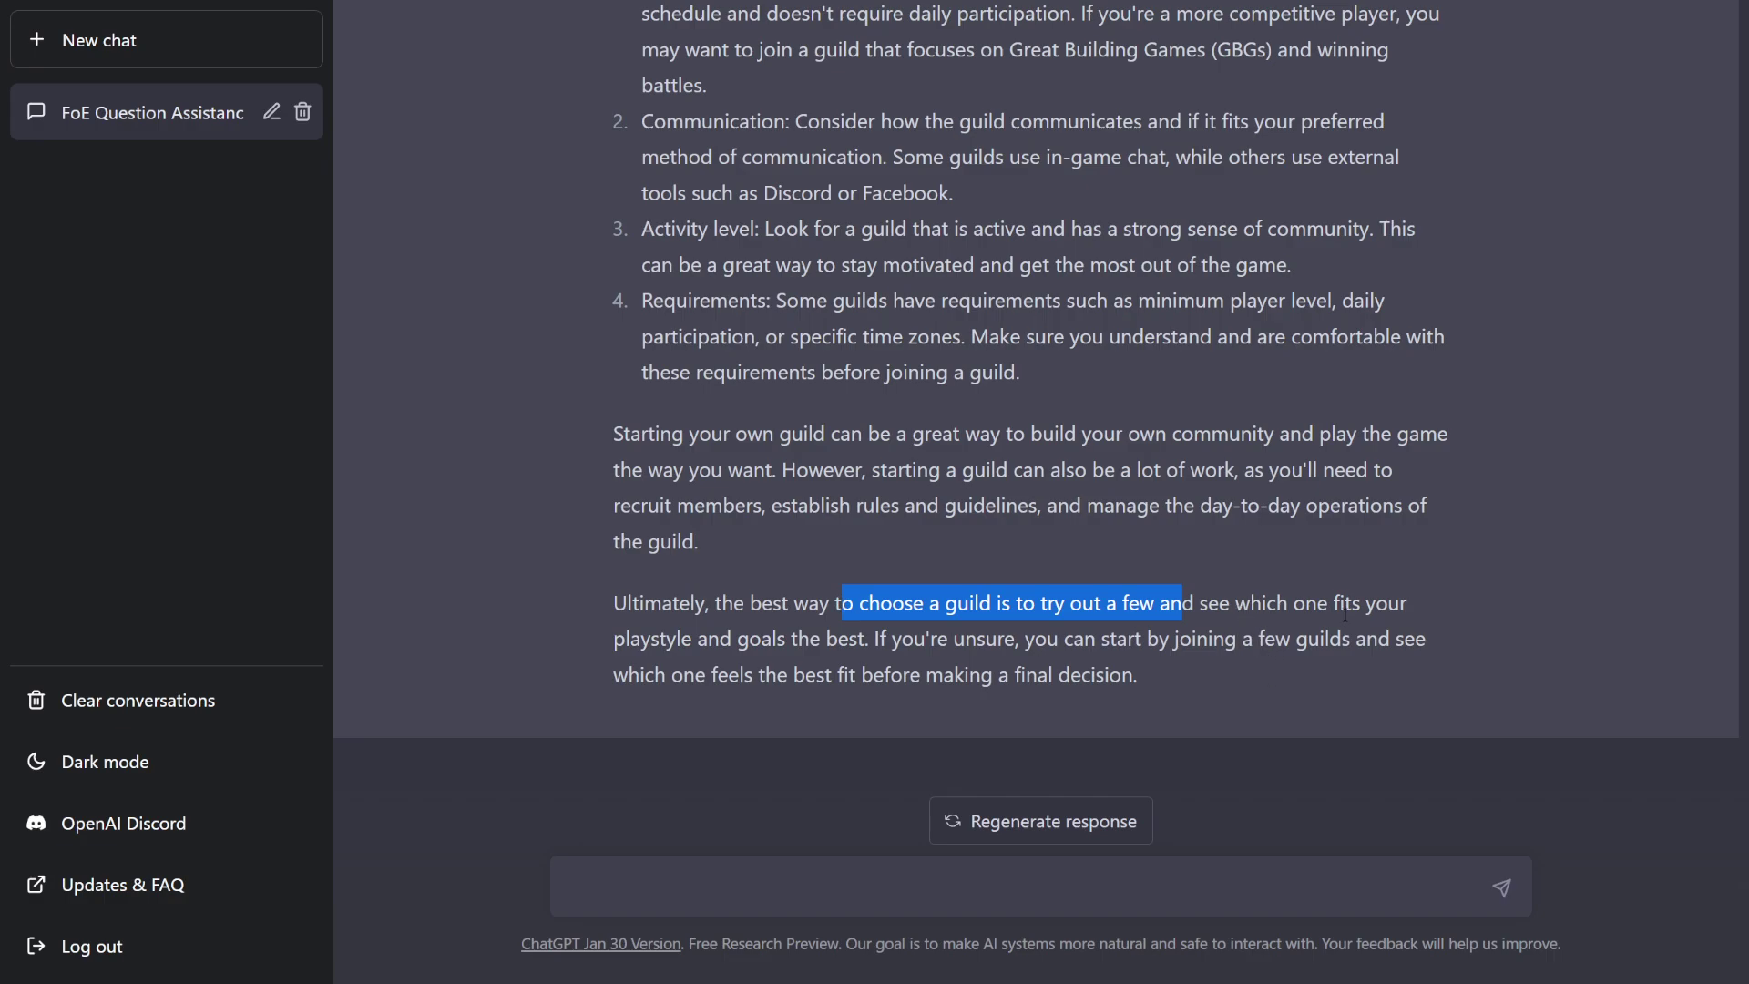
pyautogui.click(1207, 688)
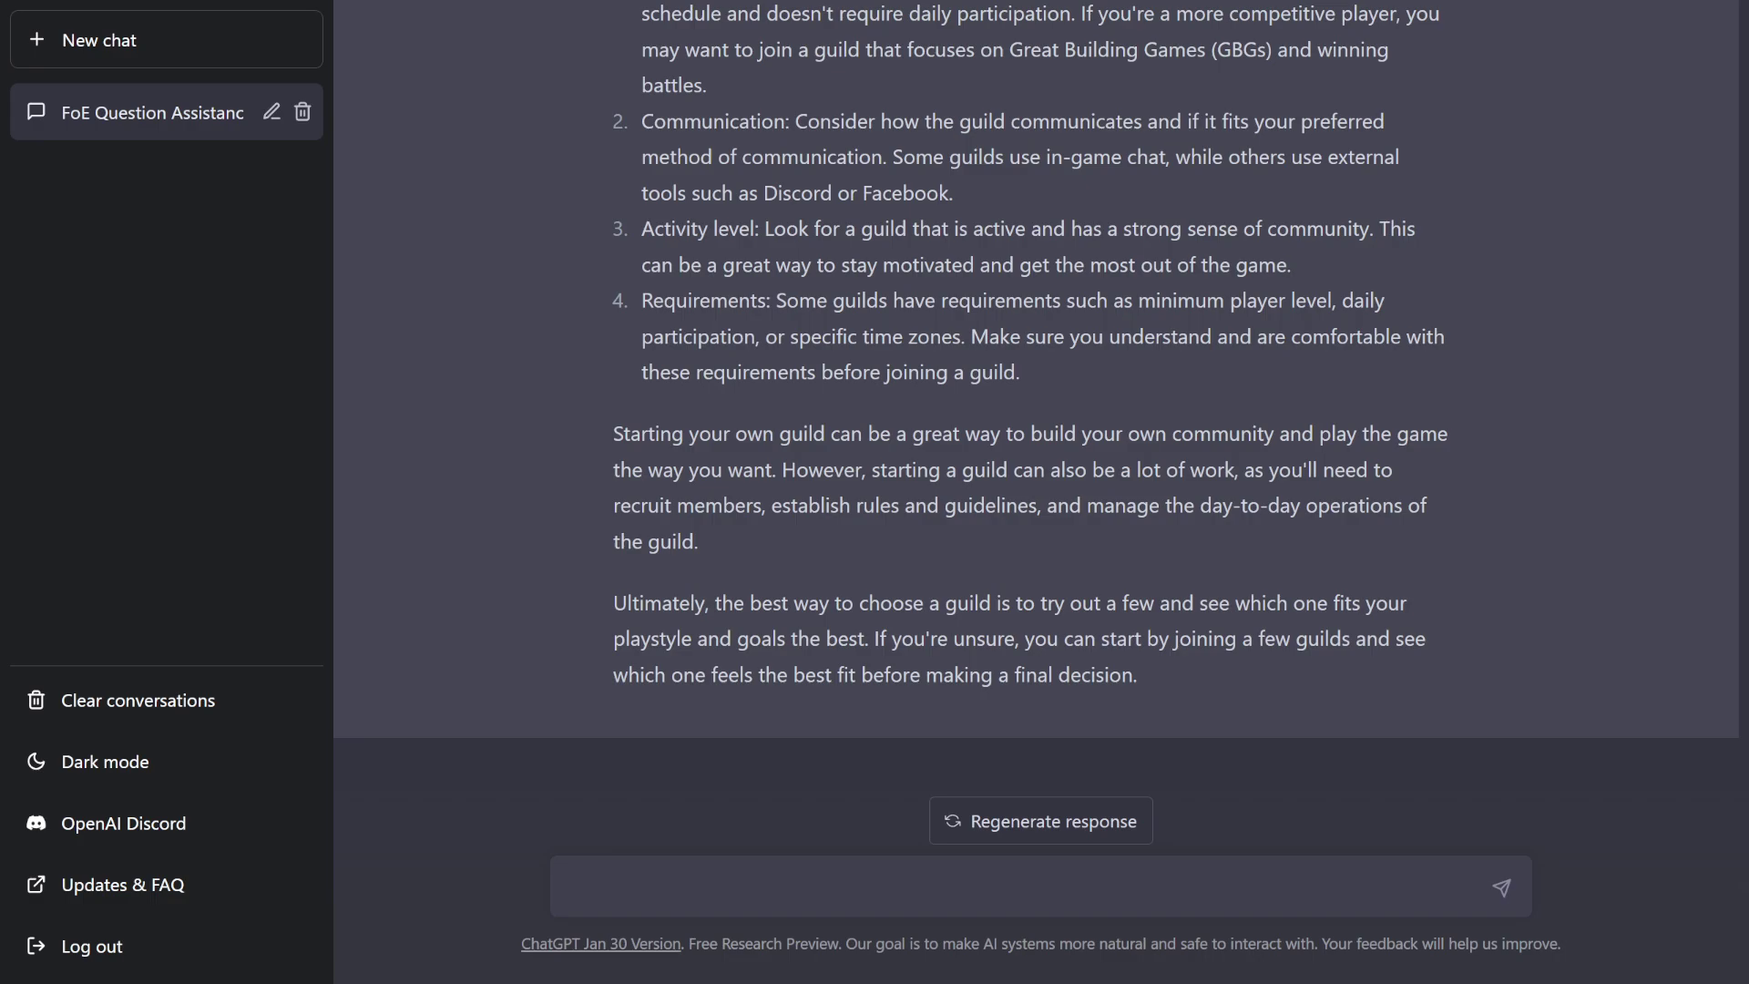
# Send the question "Should I increase attack or defense boost for easier fighting?"
pyautogui.click(756, 885)
pyautogui.write('Should I increase attack or defense boost for easier fighting?')
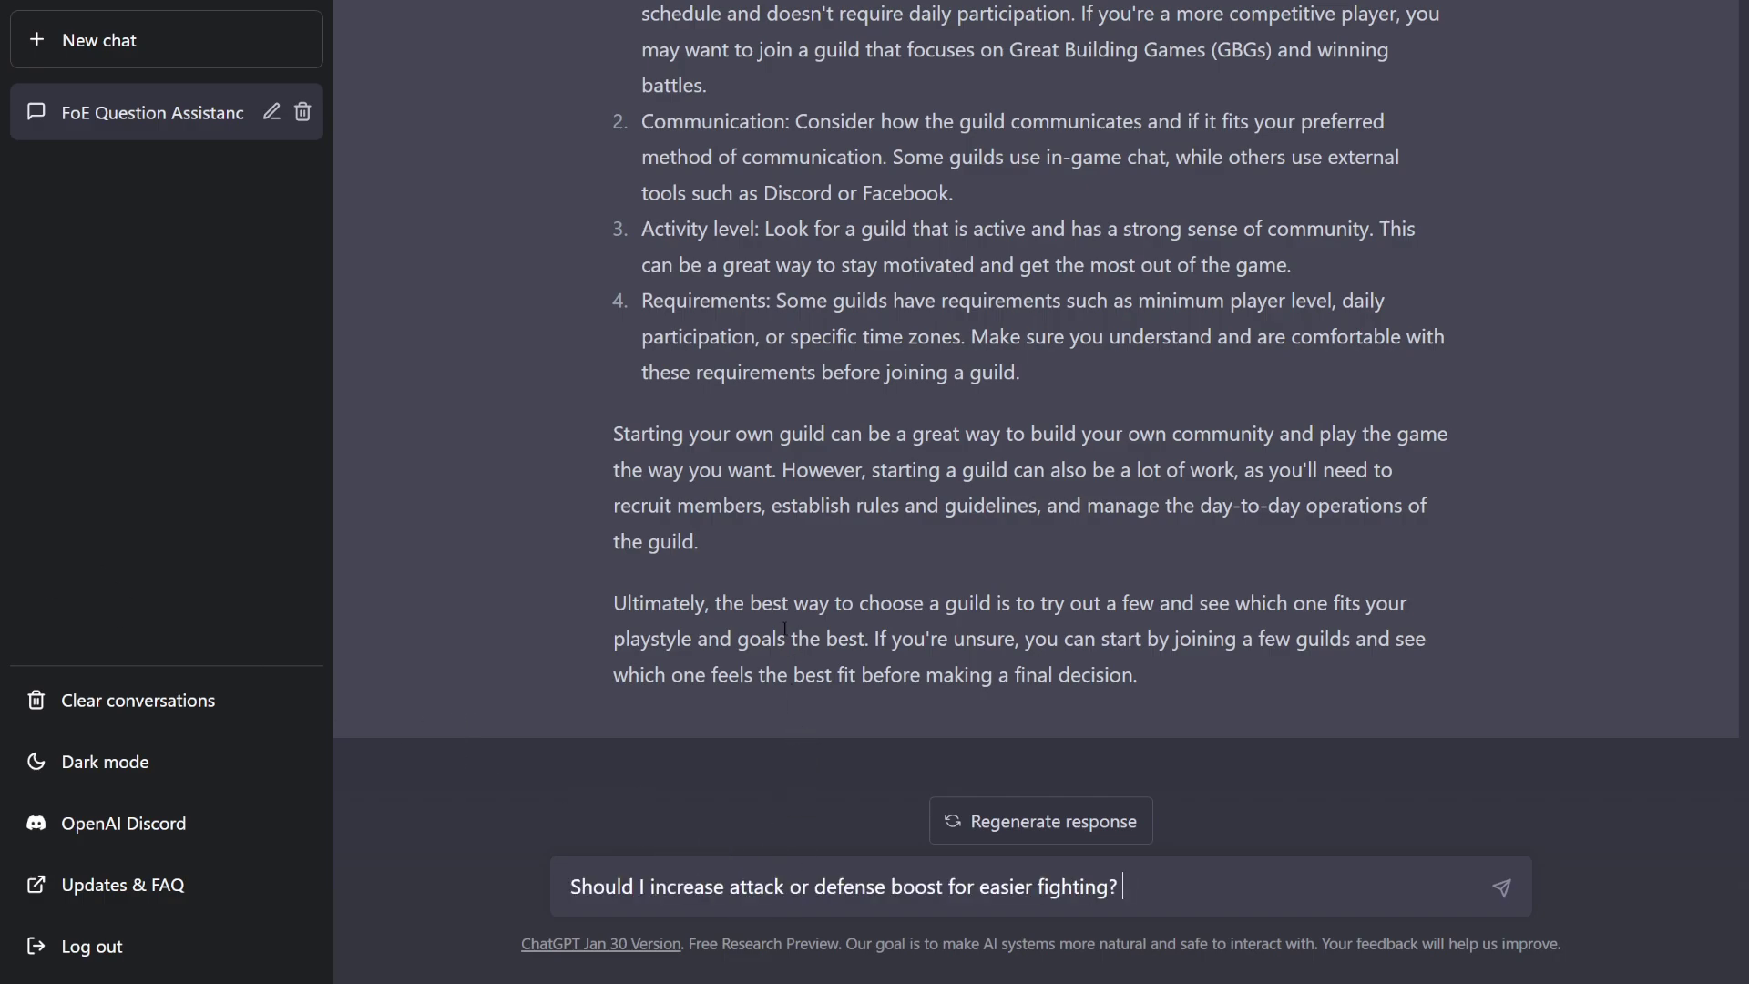
pyautogui.press('Return')
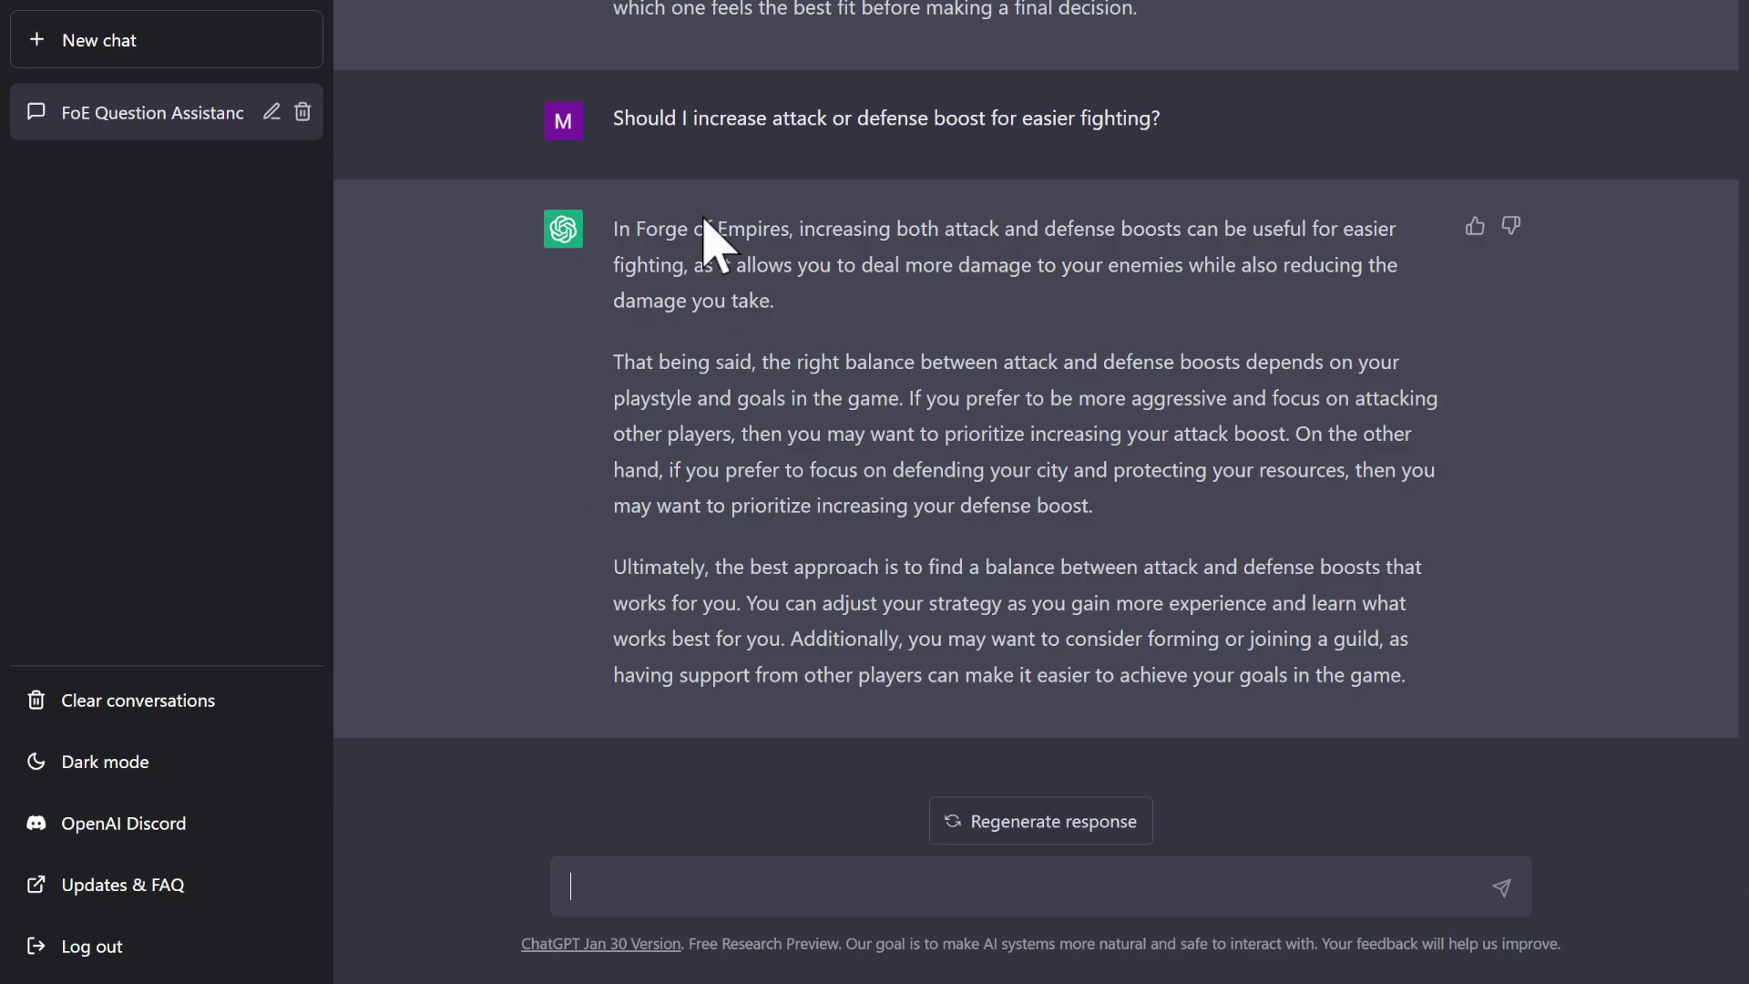
# Send the follow-up "I'm specifically referring to attack and defense boosts for my attacking army, which should I increase first?"
pyautogui.moveTo(617, 114); pyautogui.dragTo(1199, 128)
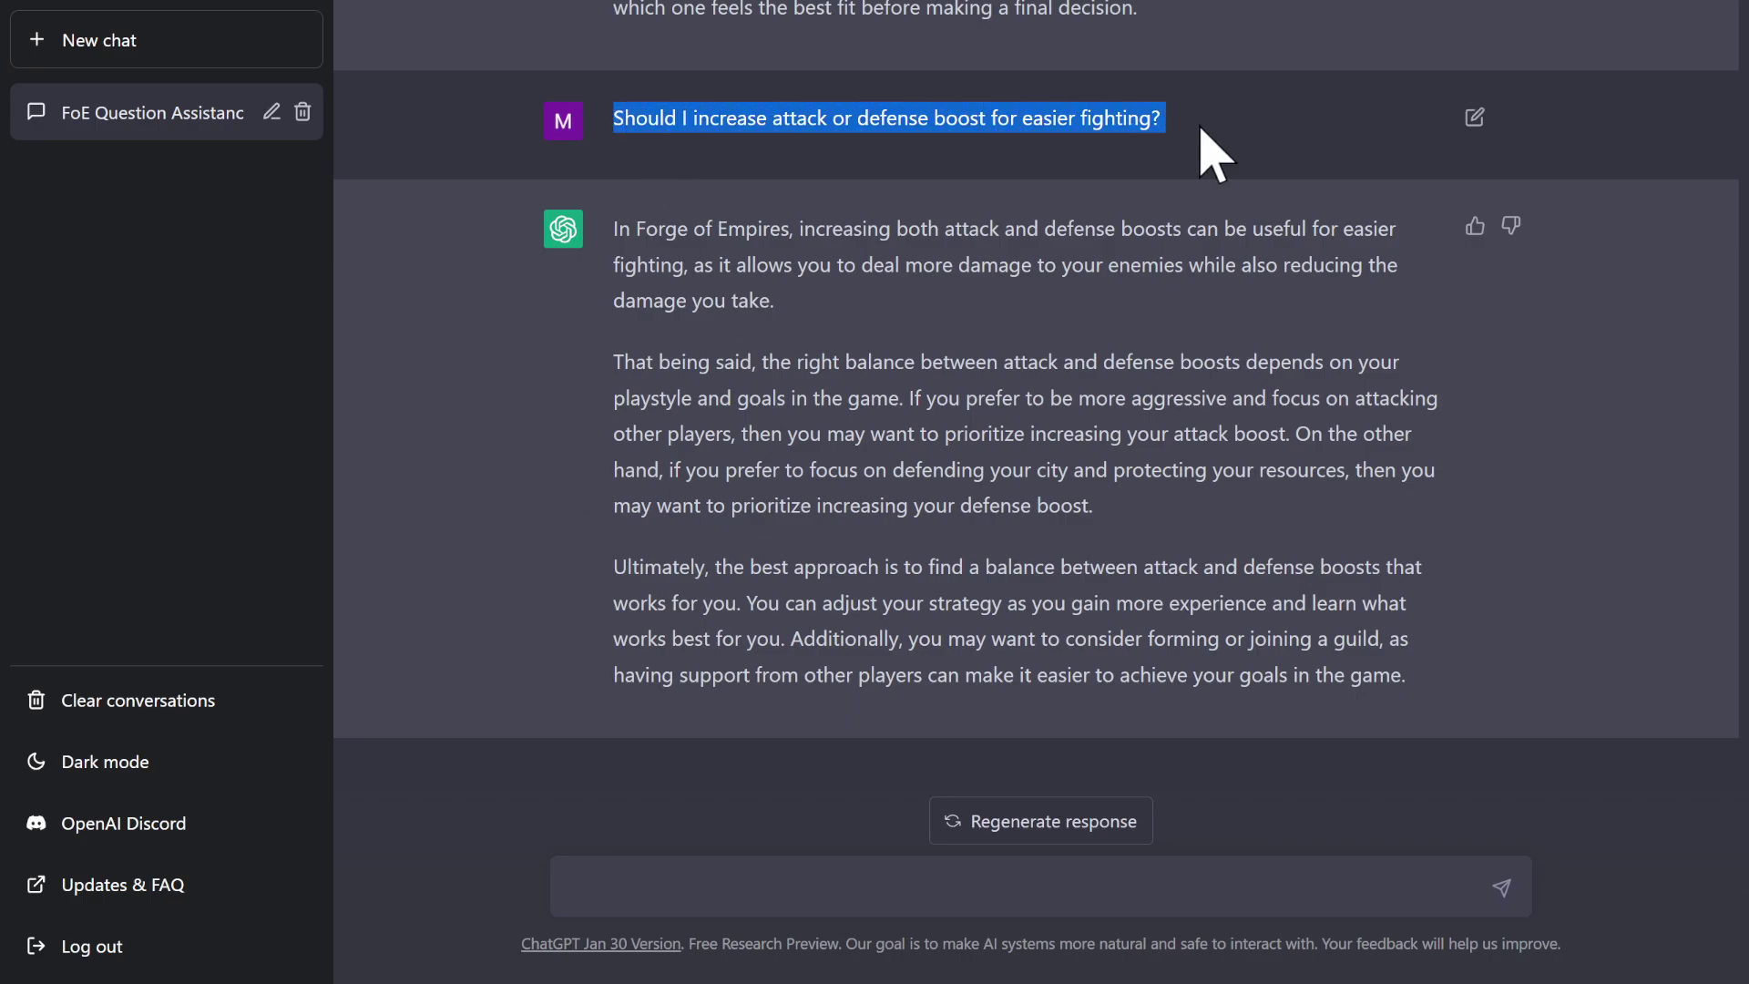
pyautogui.click(833, 893)
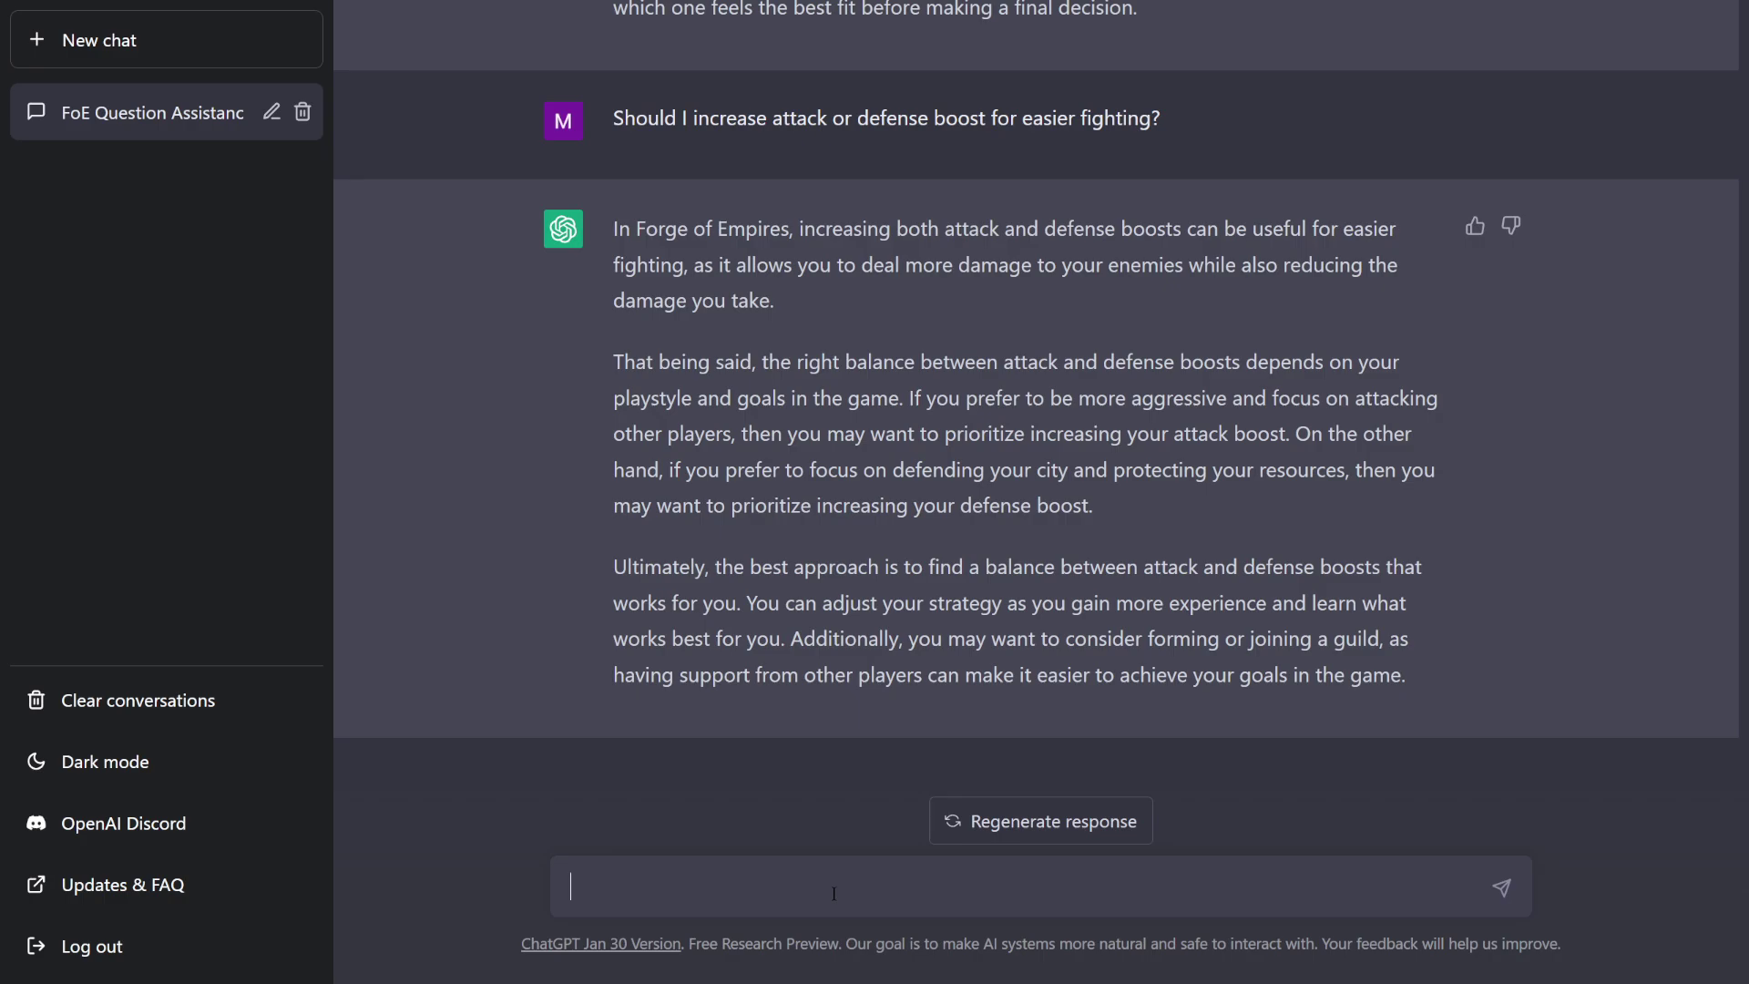
pyautogui.write("I'm speficially")
pyautogui.doubleClick(663, 887)
pyautogui.write('specifically refering')
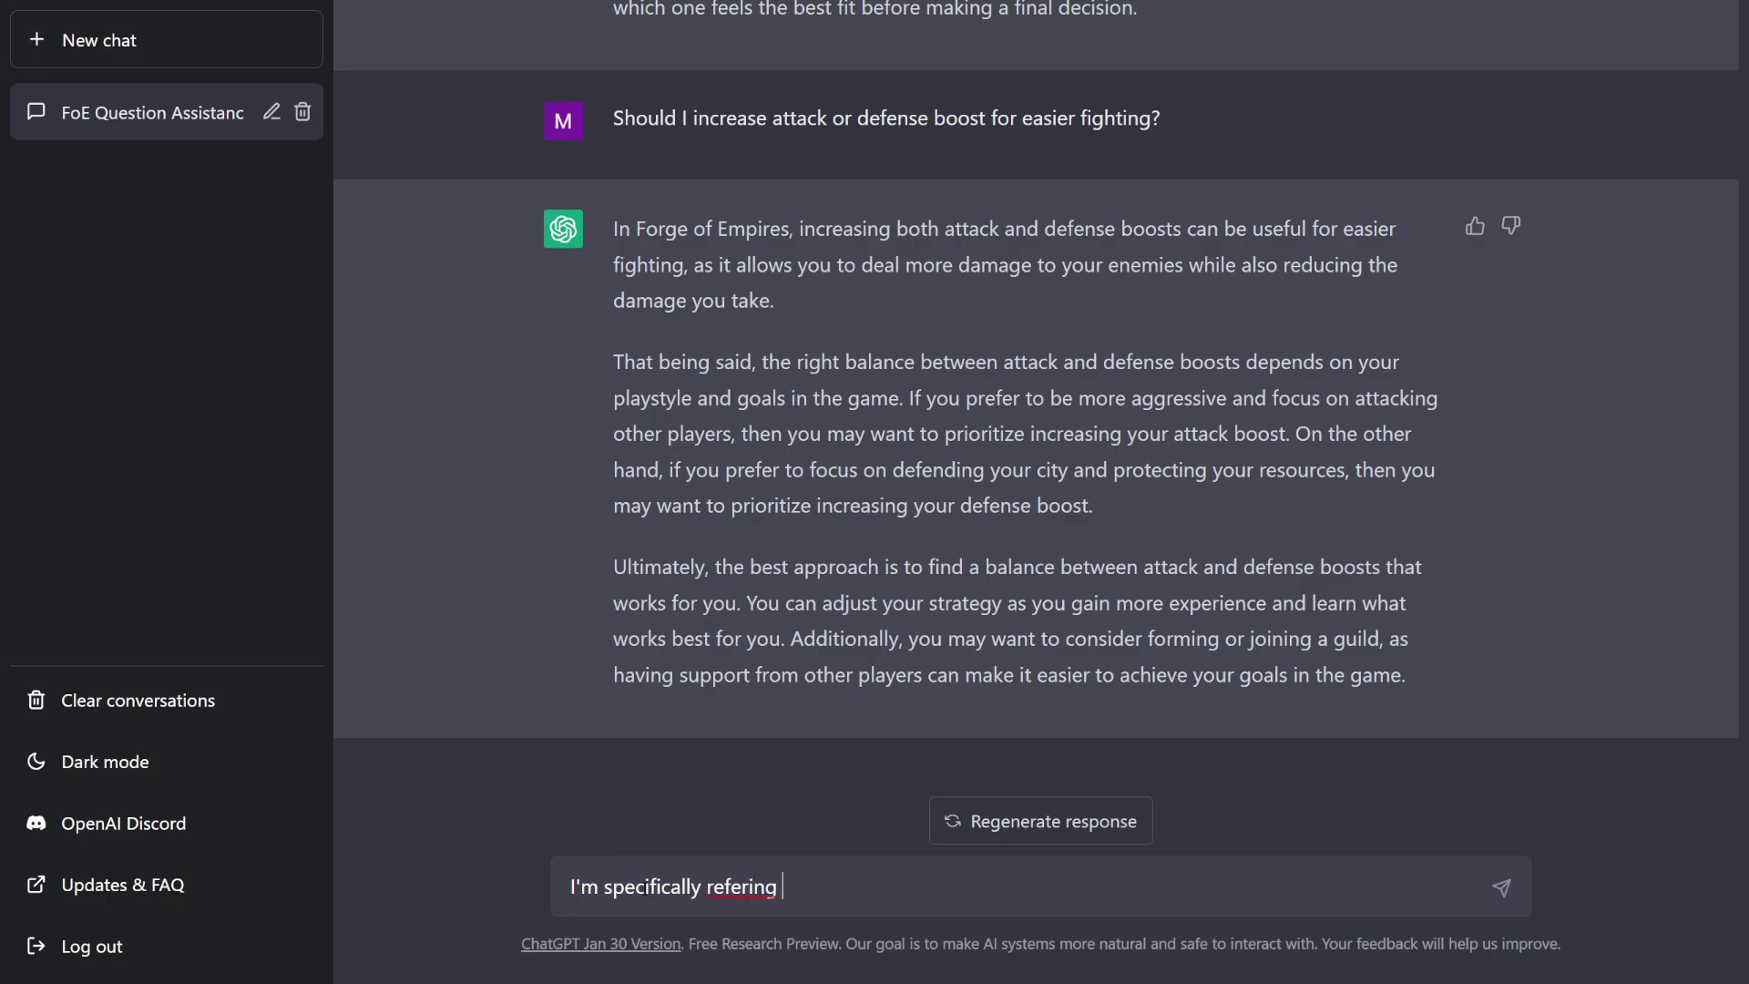
pyautogui.press('BackSpace')
pyautogui.press('BackSpace')
pyautogui.press('BackSpace')
pyautogui.press('BackSpace')
pyautogui.write('ring to attack and defen')
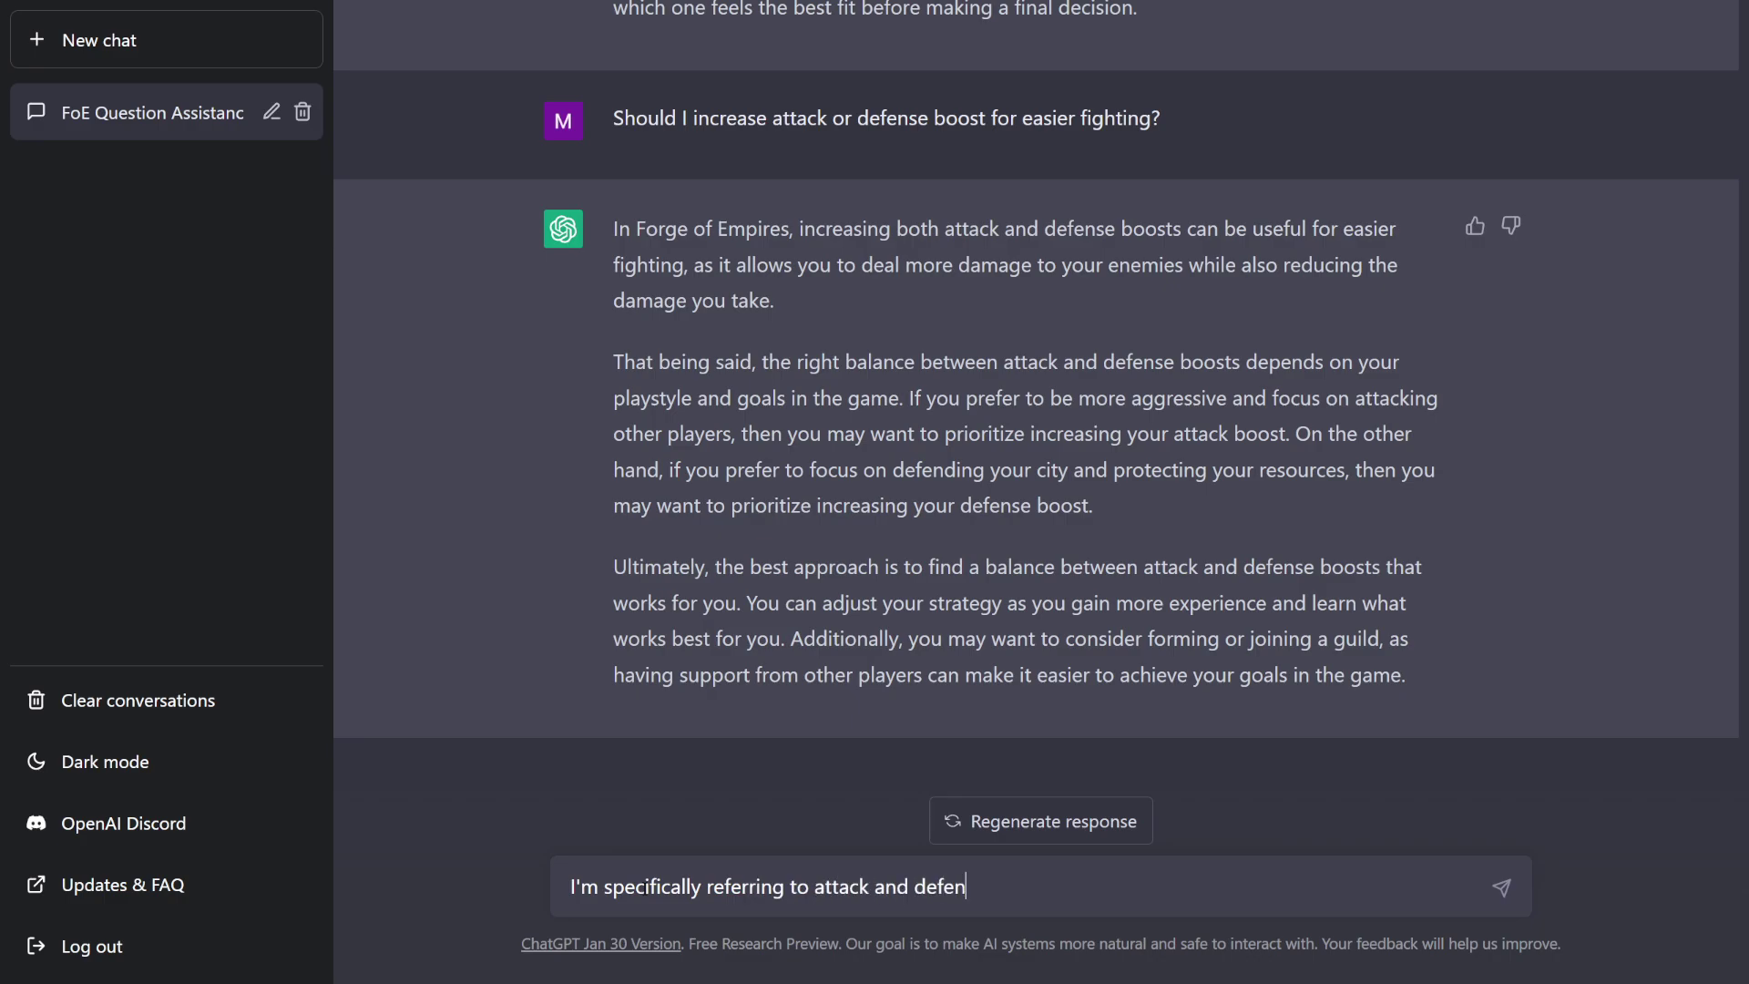
pyautogui.write('se boosts for my attacking army, w')
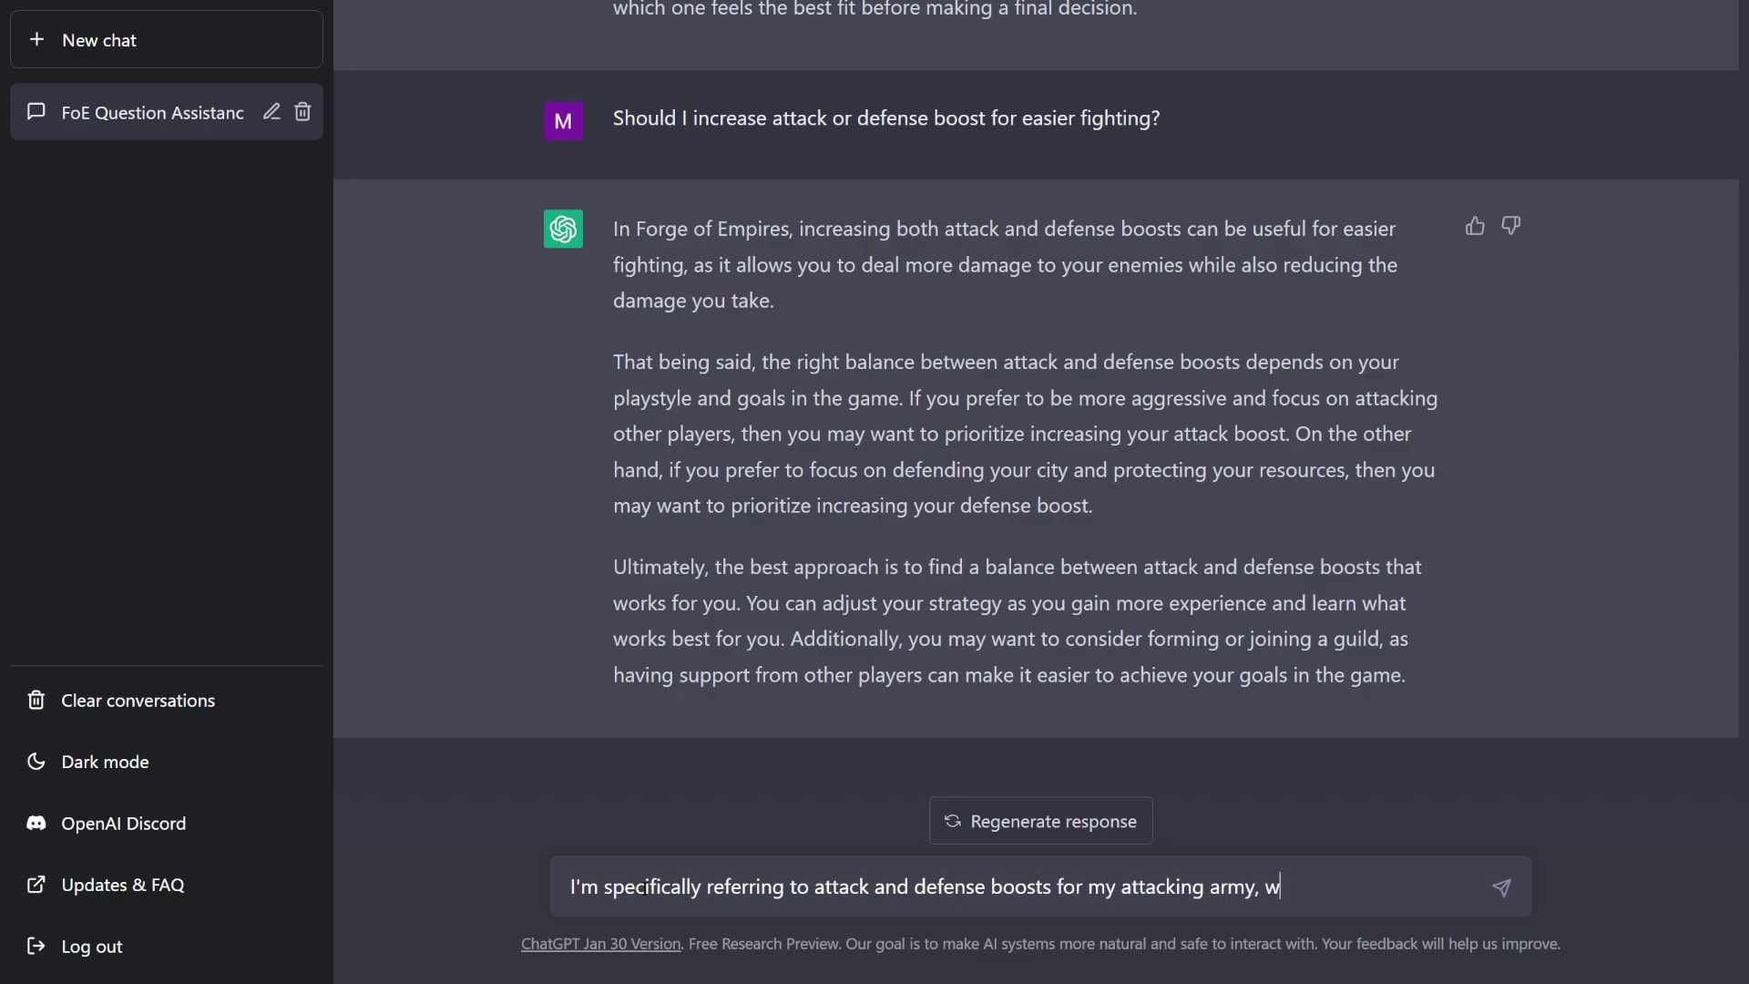
pyautogui.write('hich should I increase first?')
pyautogui.press('Return')
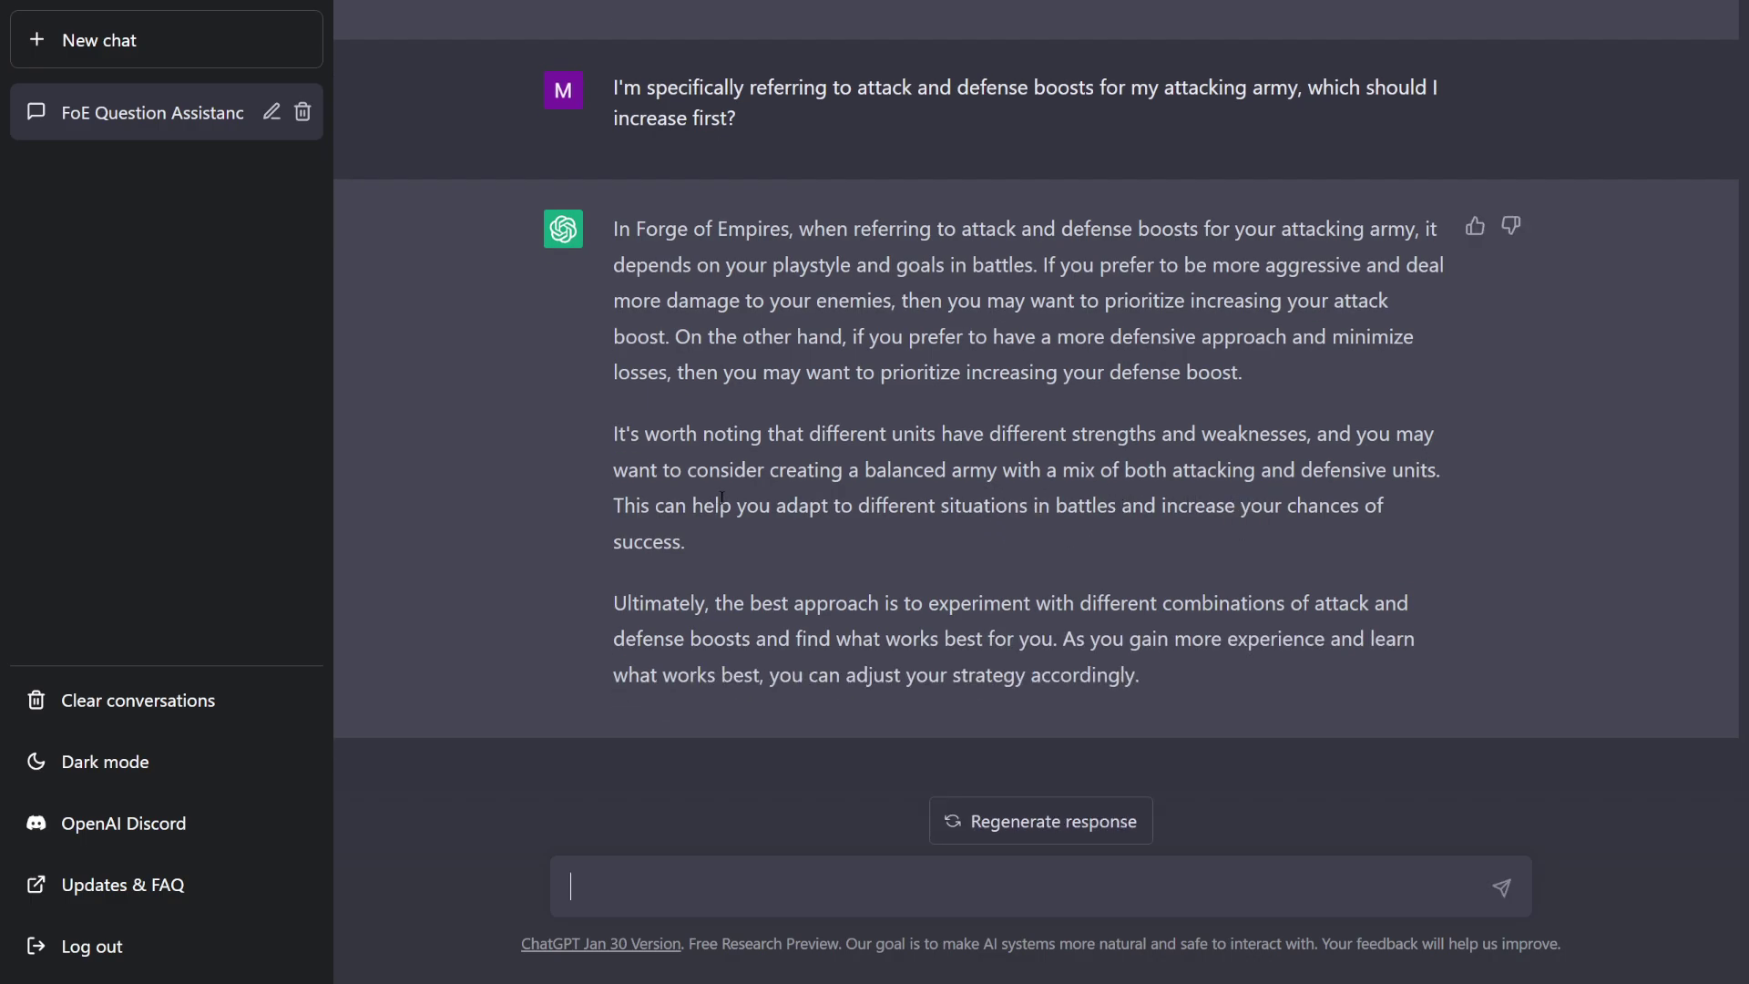
# Highlight and read the boost answer's passages on a balanced army, adapting to battle situations and experimenting with boost combinations
pyautogui.moveTo(779, 472); pyautogui.dragTo(1189, 474)
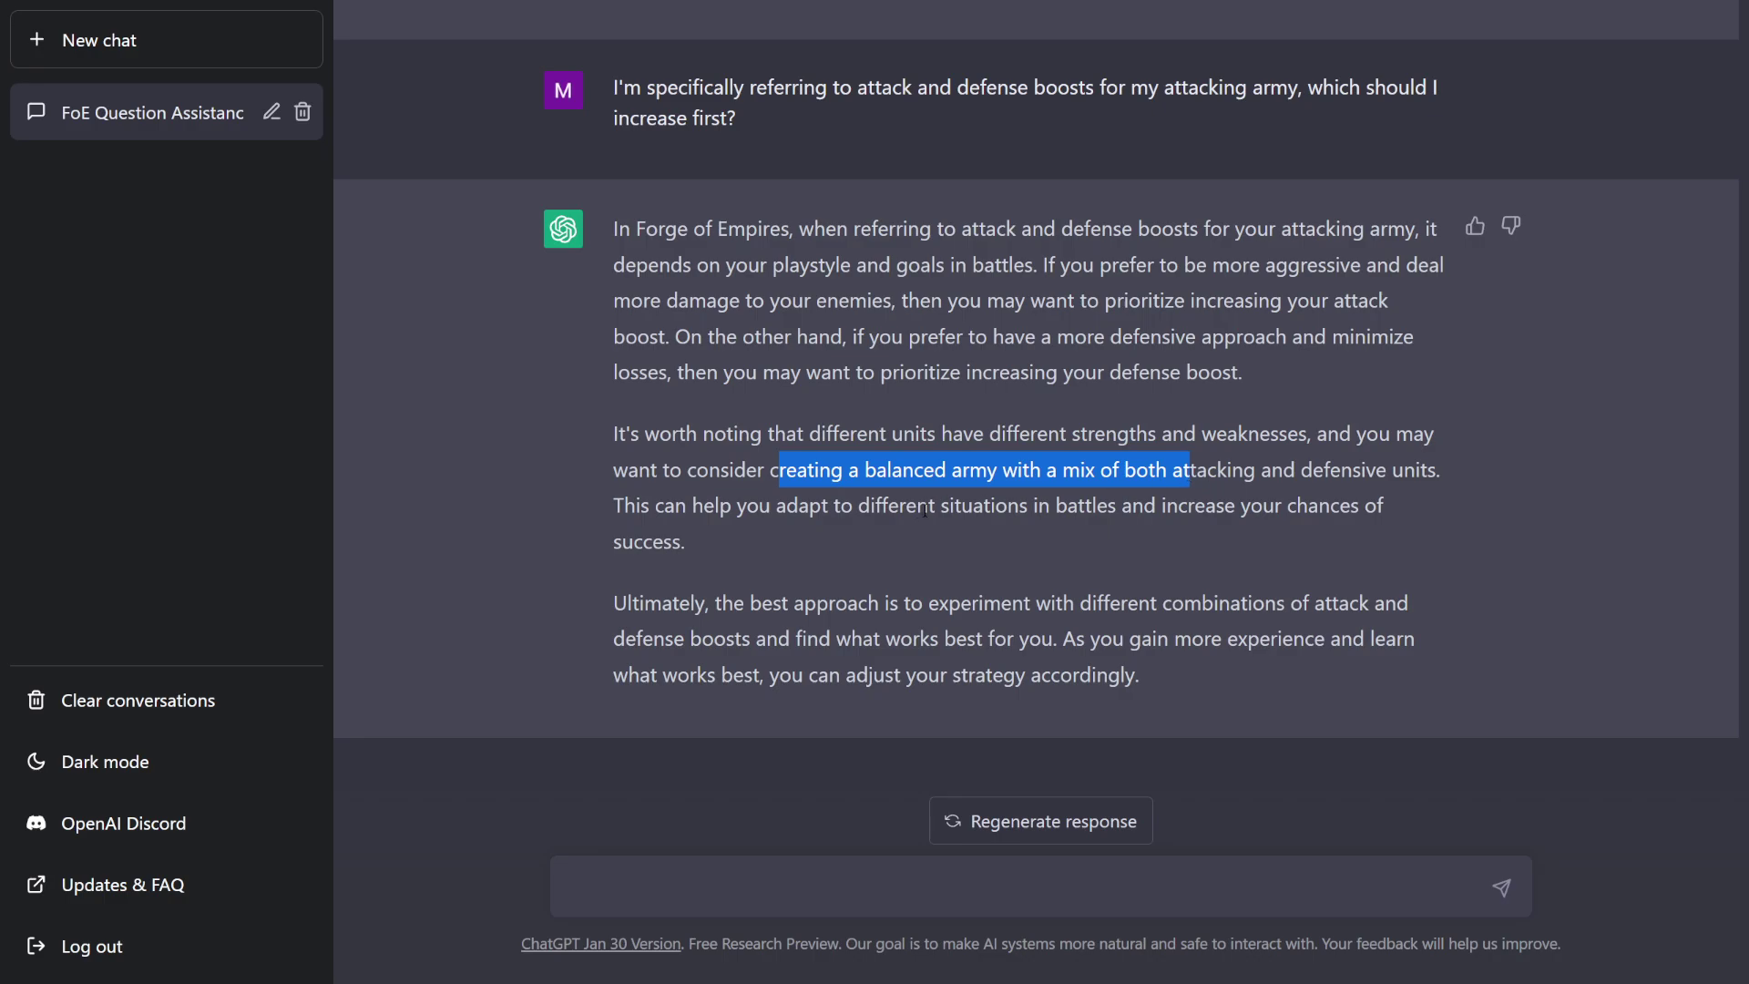
pyautogui.click(644, 506)
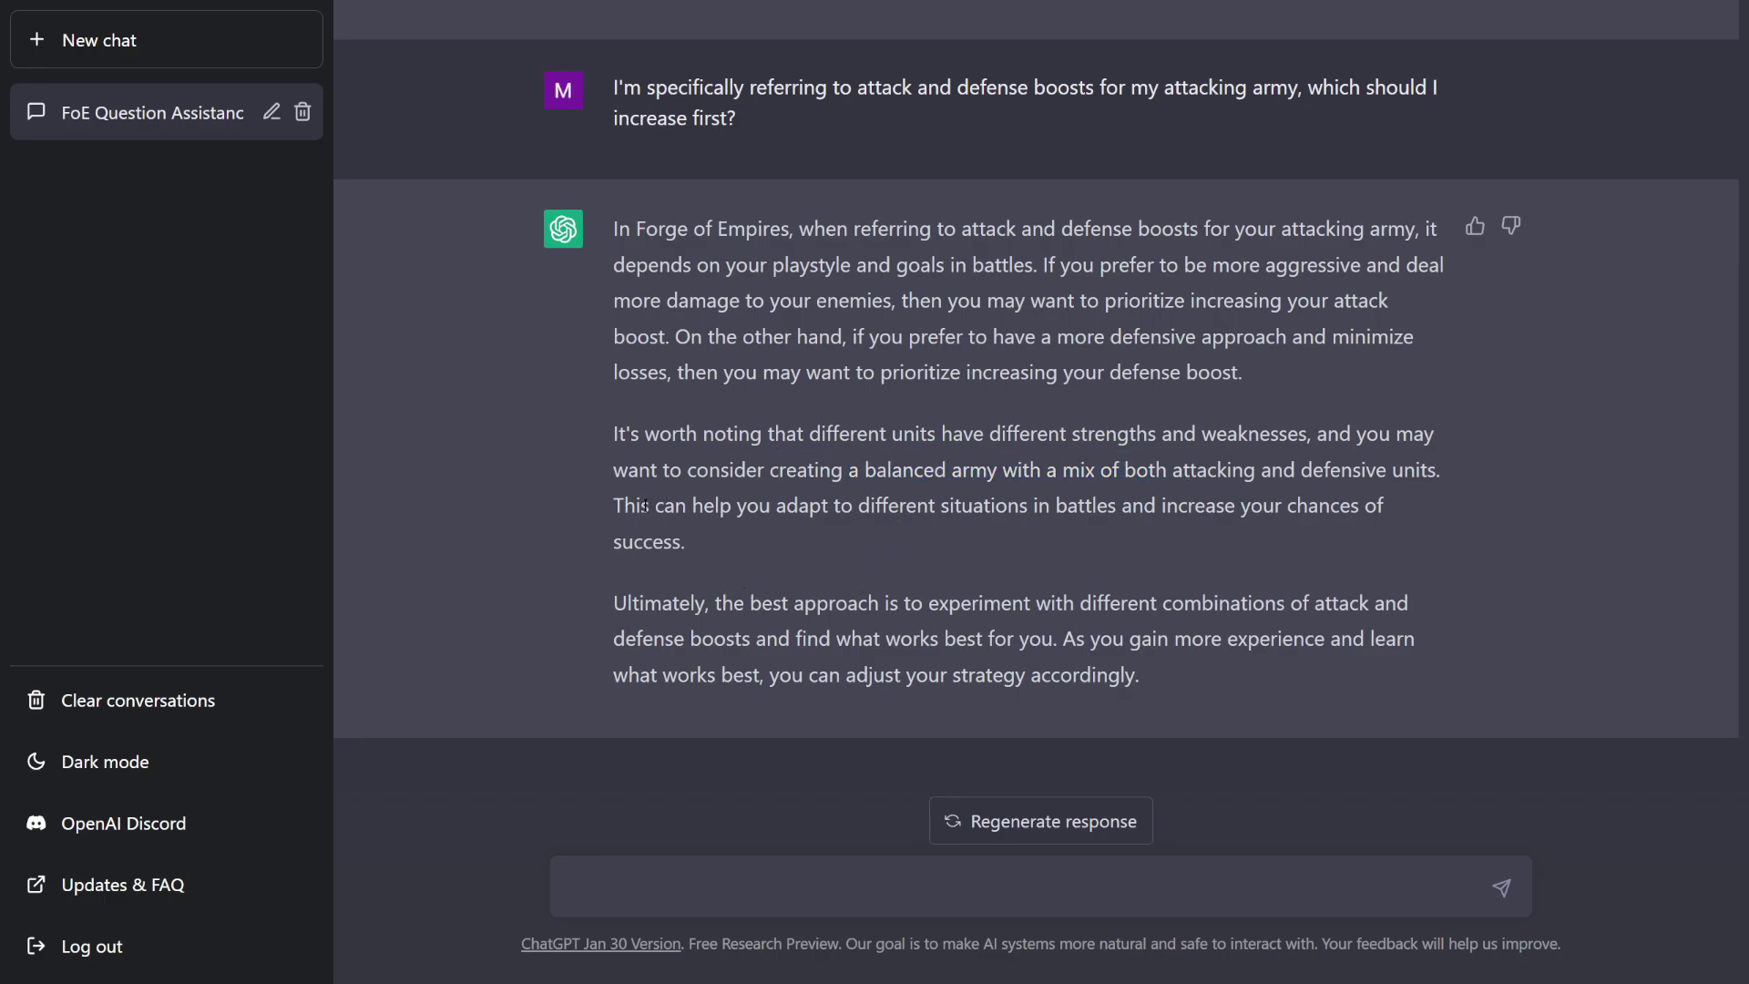
pyautogui.moveTo(644, 506); pyautogui.dragTo(722, 534)
pyautogui.click(695, 590)
pyautogui.moveTo(794, 602); pyautogui.dragTo(1285, 674)
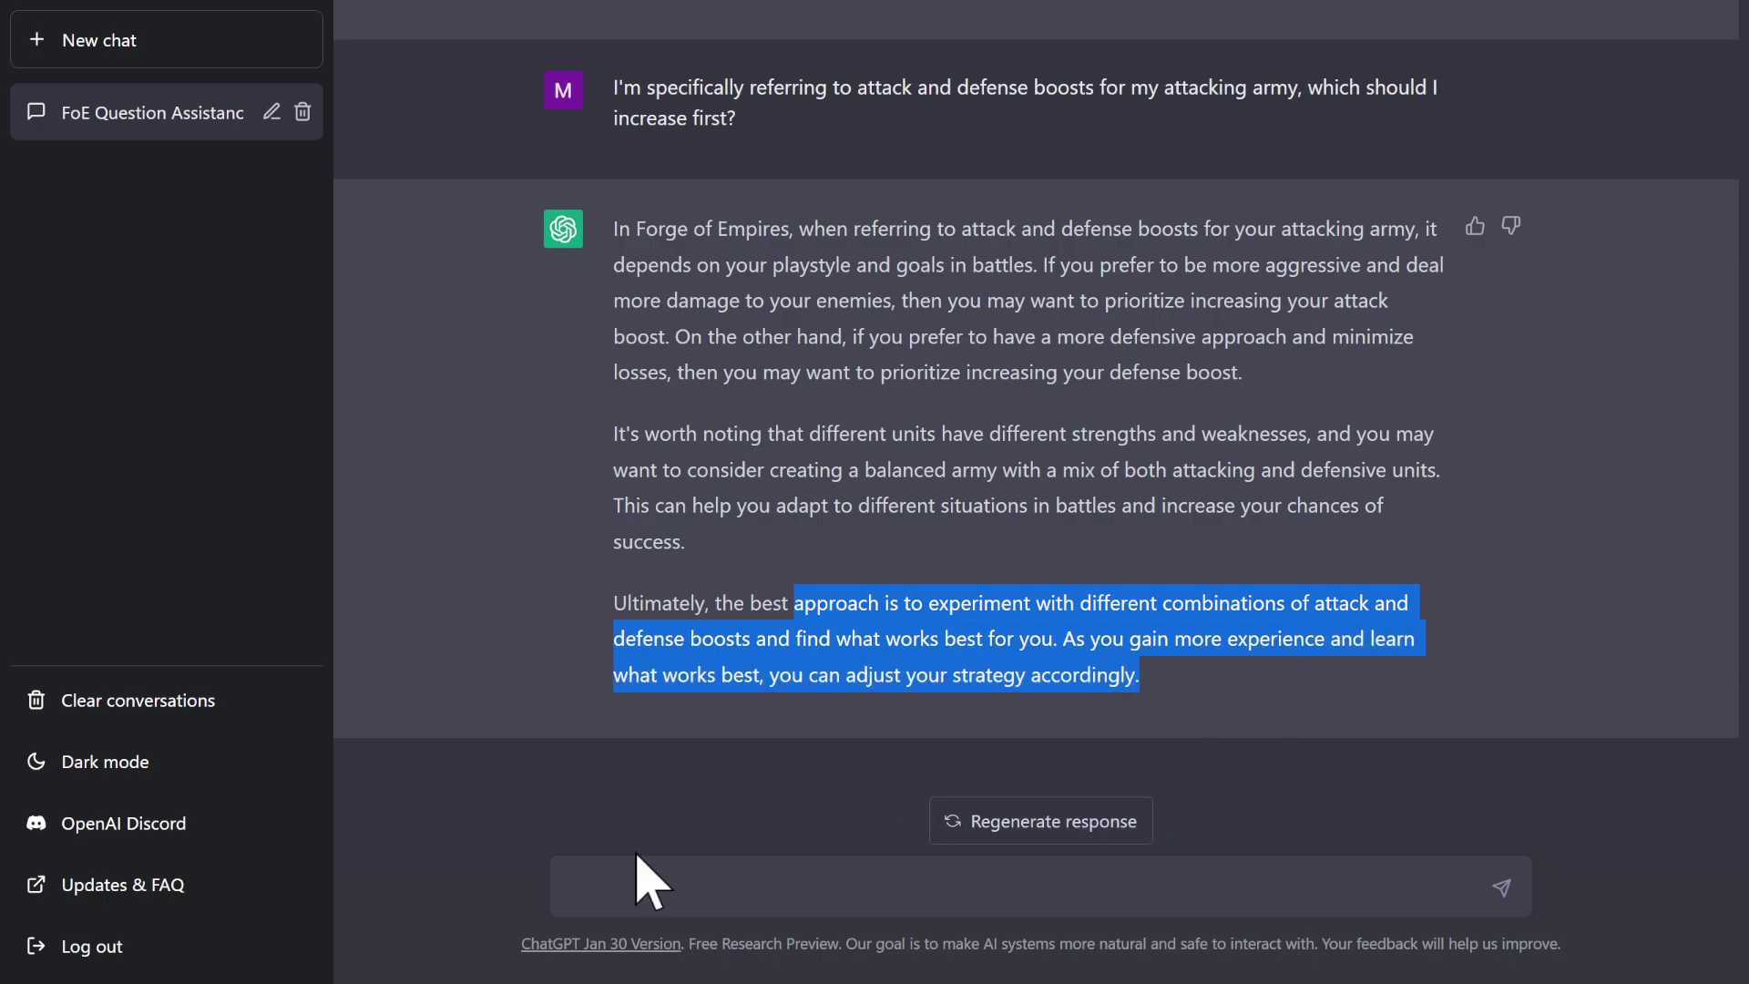
# Send the question "Will it be easier for me if I move up to another age?"
pyautogui.click(610, 870)
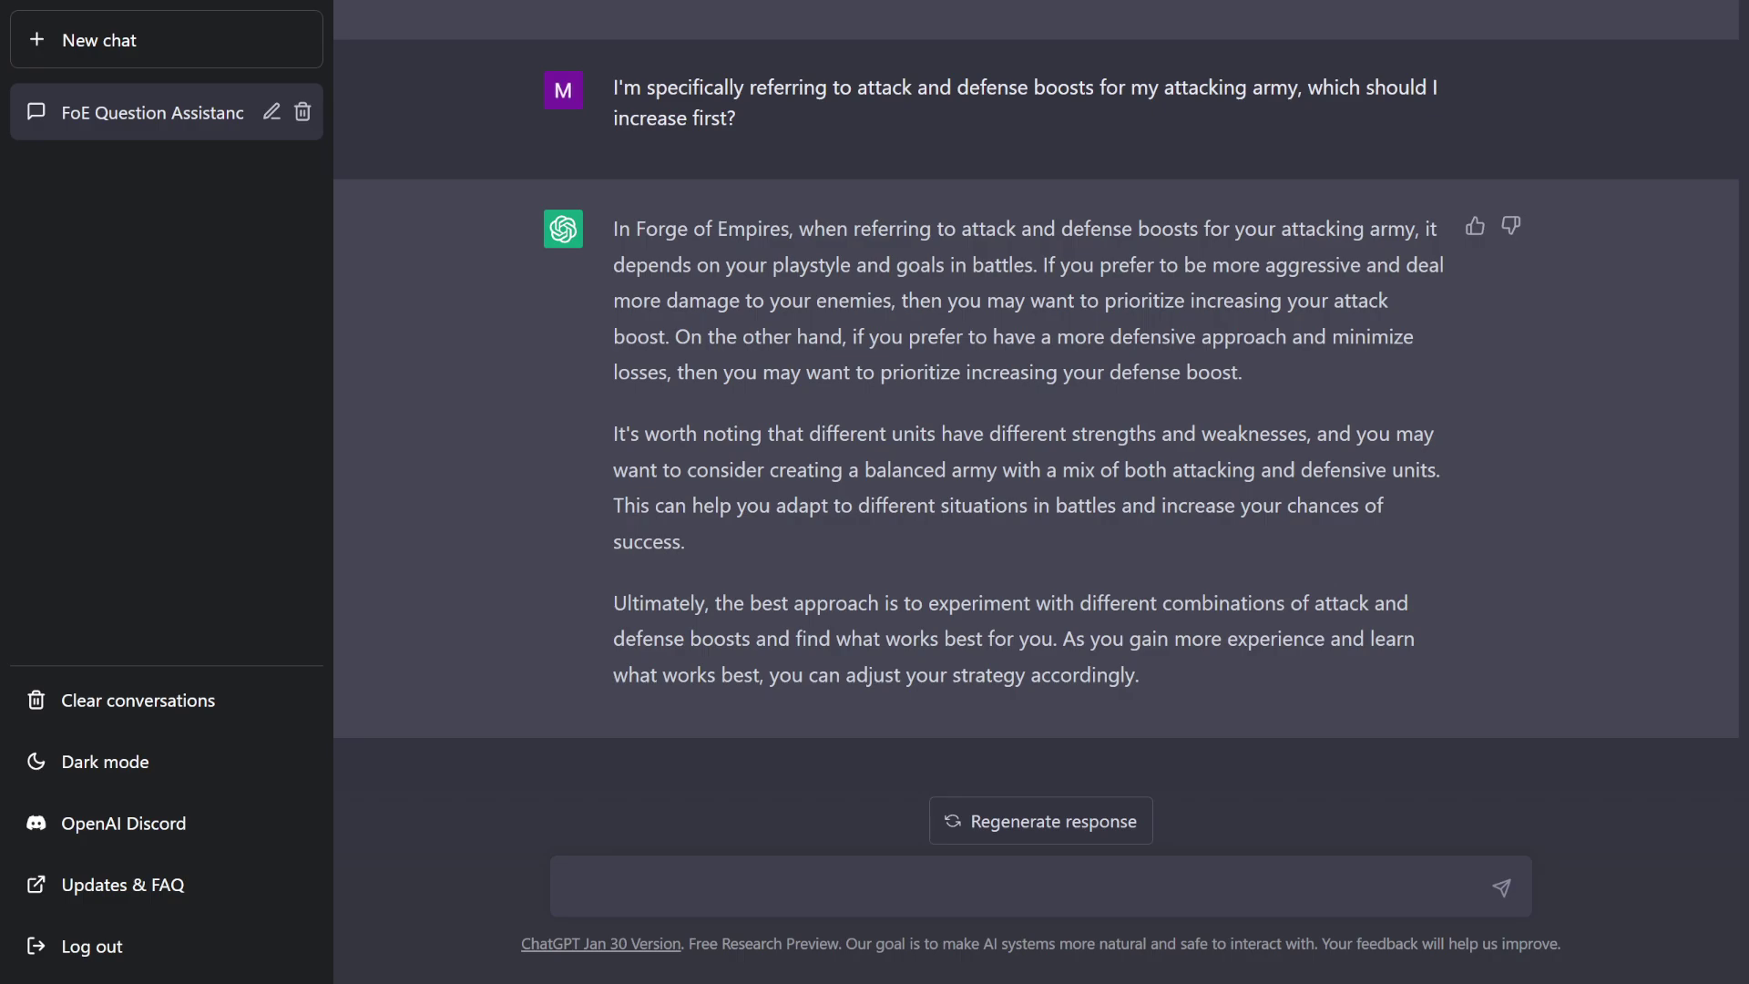
pyautogui.click(683, 883)
pyautogui.write('Will it be easier for me if I move up to another age?')
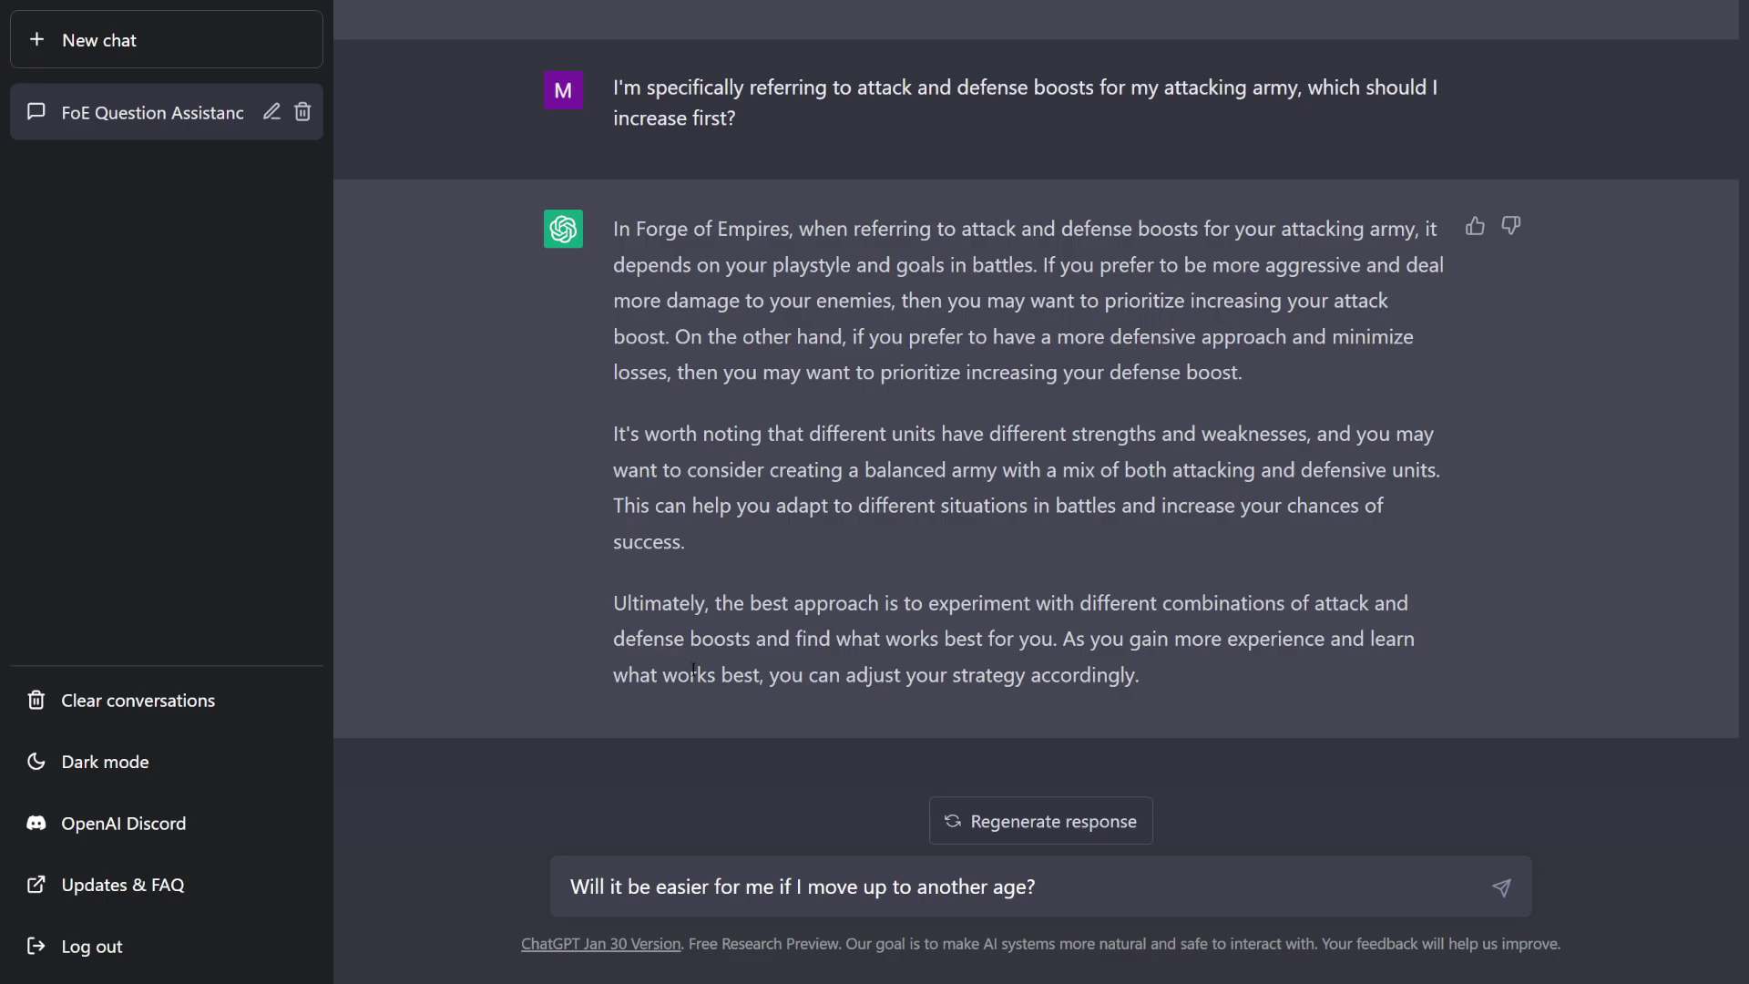
pyautogui.press('Return')
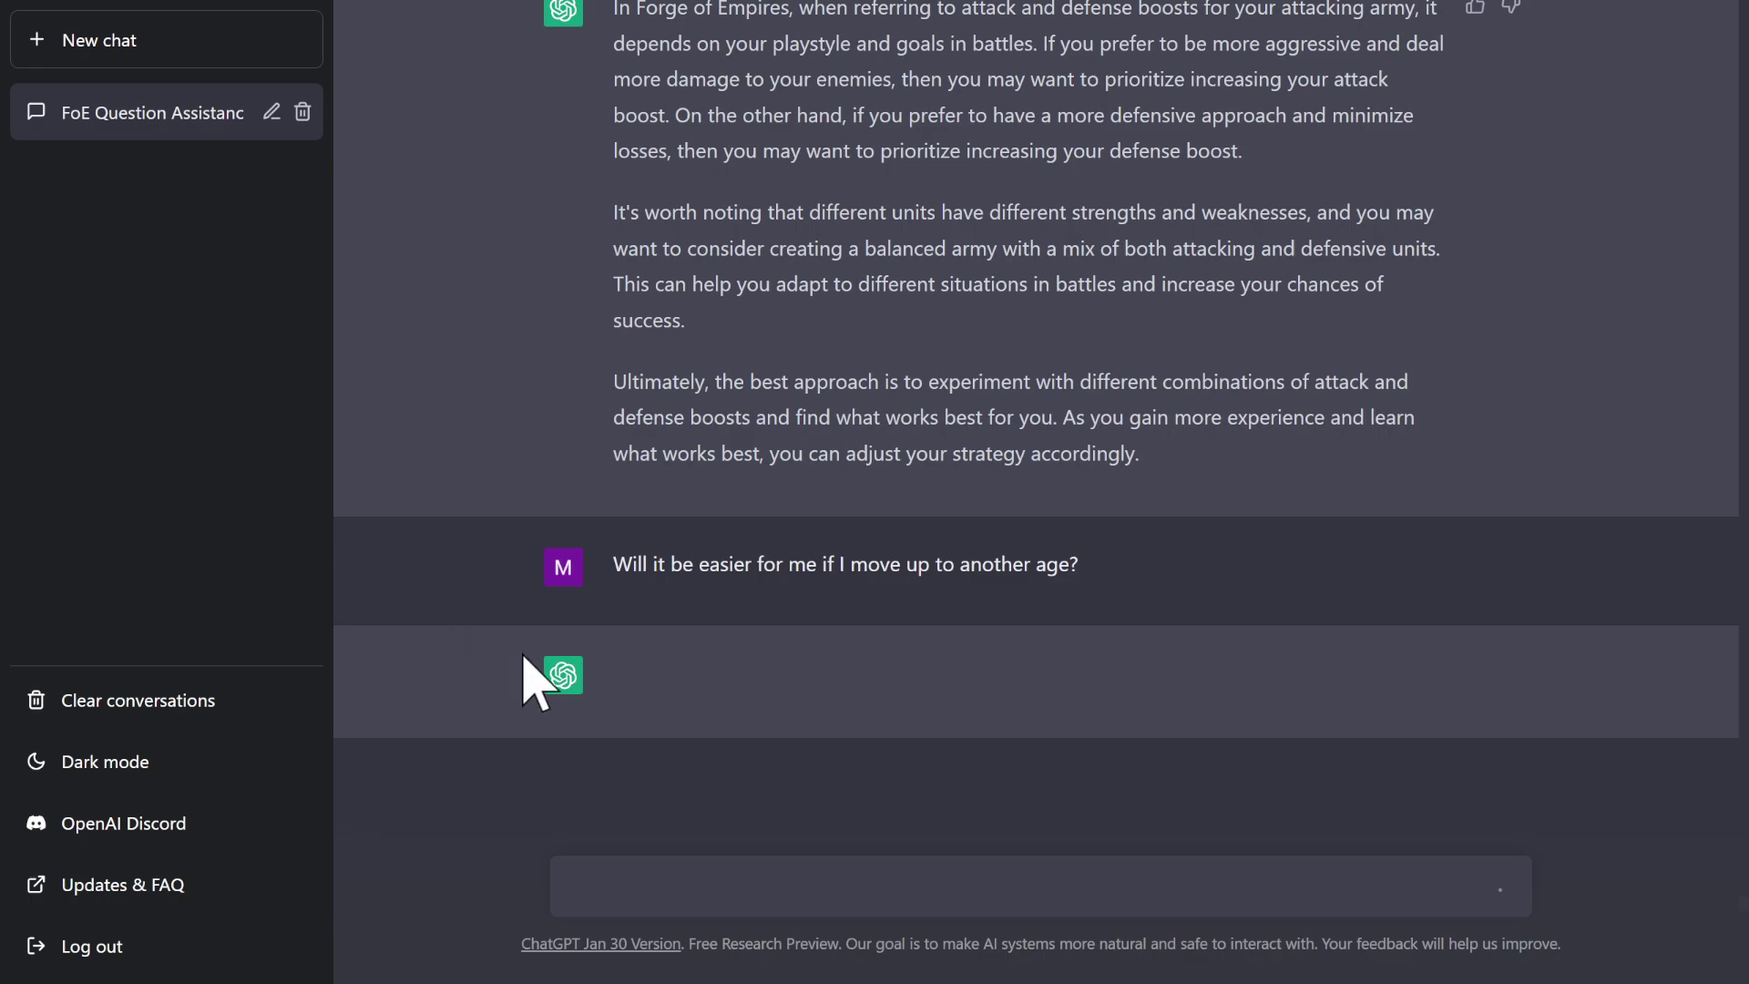
# Reread and highlight the boost answer's passages on the defensive approach, a balanced army and experimenting with boost combinations
pyautogui.scroll(10, 806, 679)
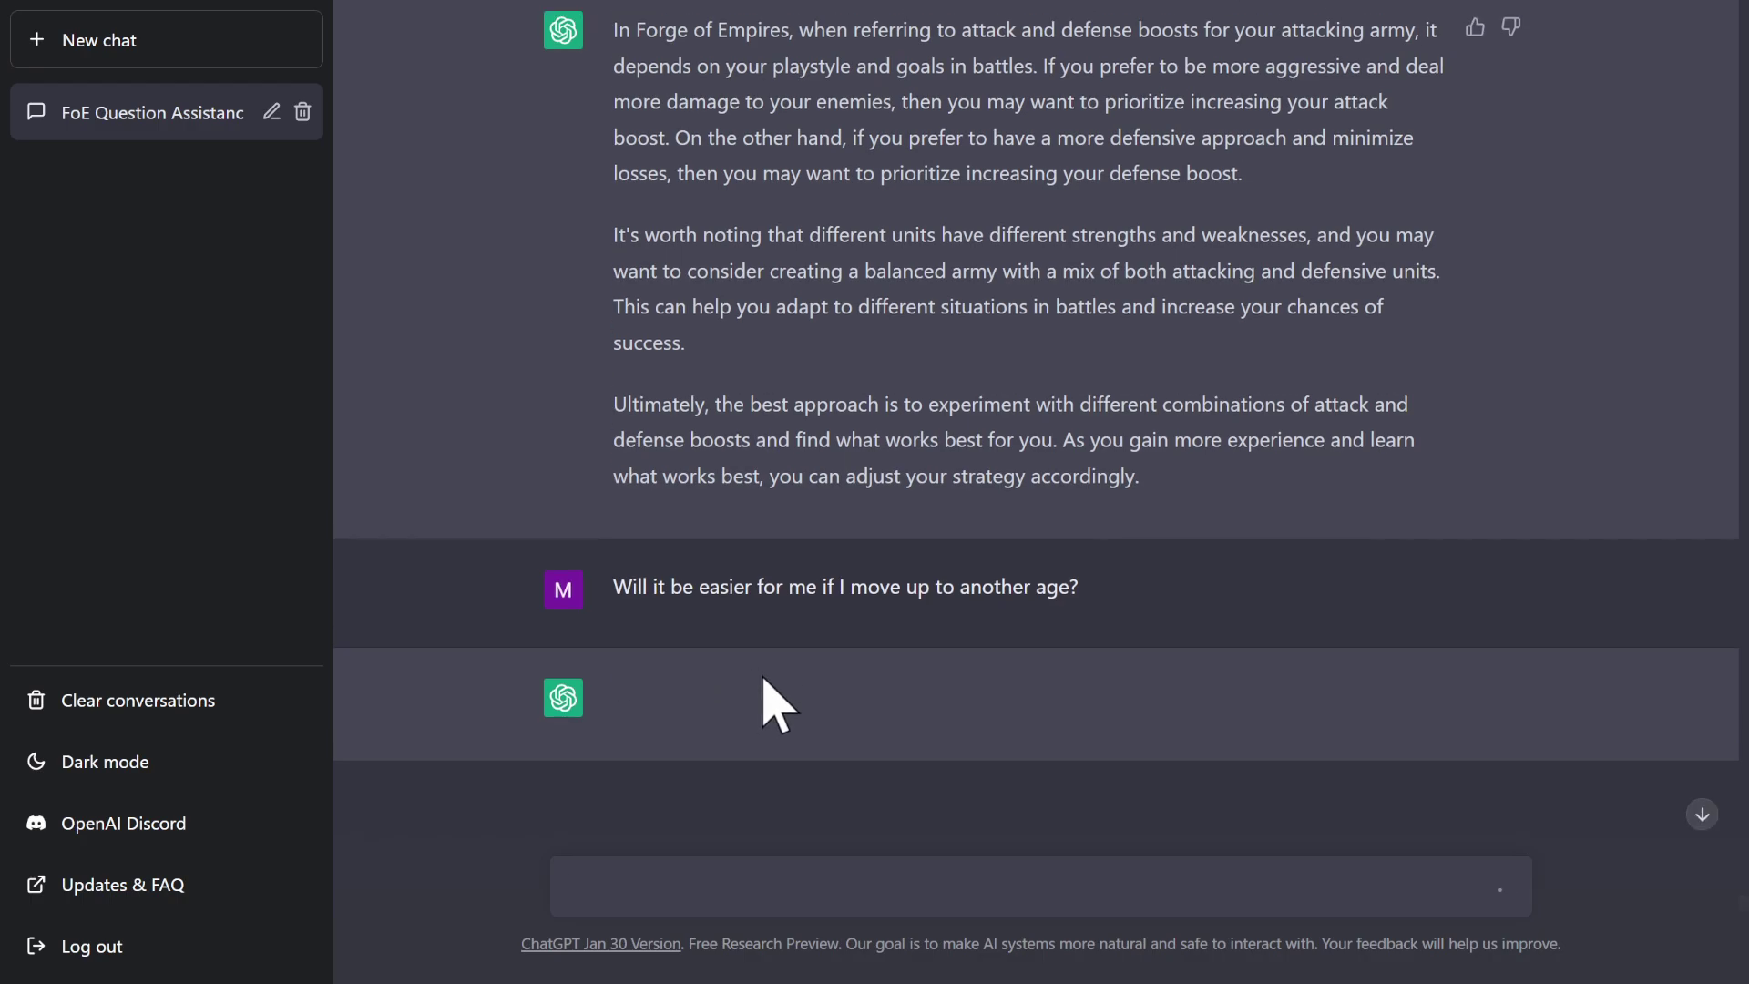
pyautogui.scroll(-10, 770, 772)
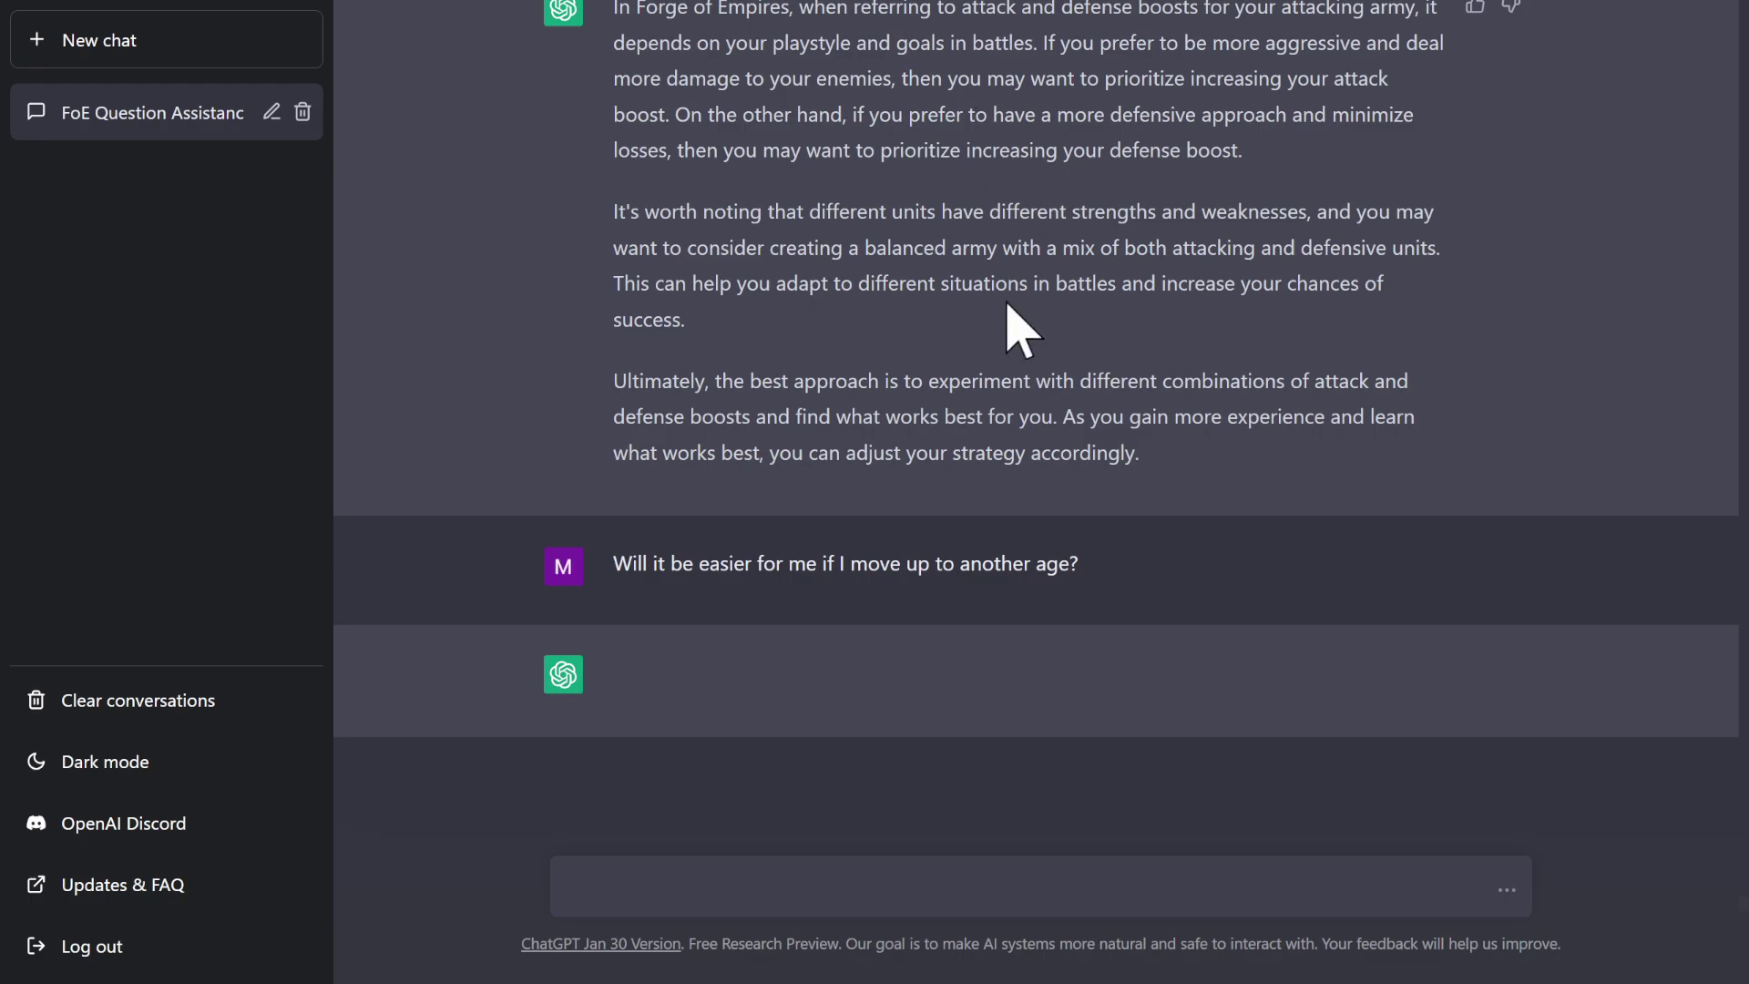
pyautogui.scroll(2, 820, 355)
pyautogui.moveTo(674, 271); pyautogui.dragTo(1242, 320)
pyautogui.click(1280, 328)
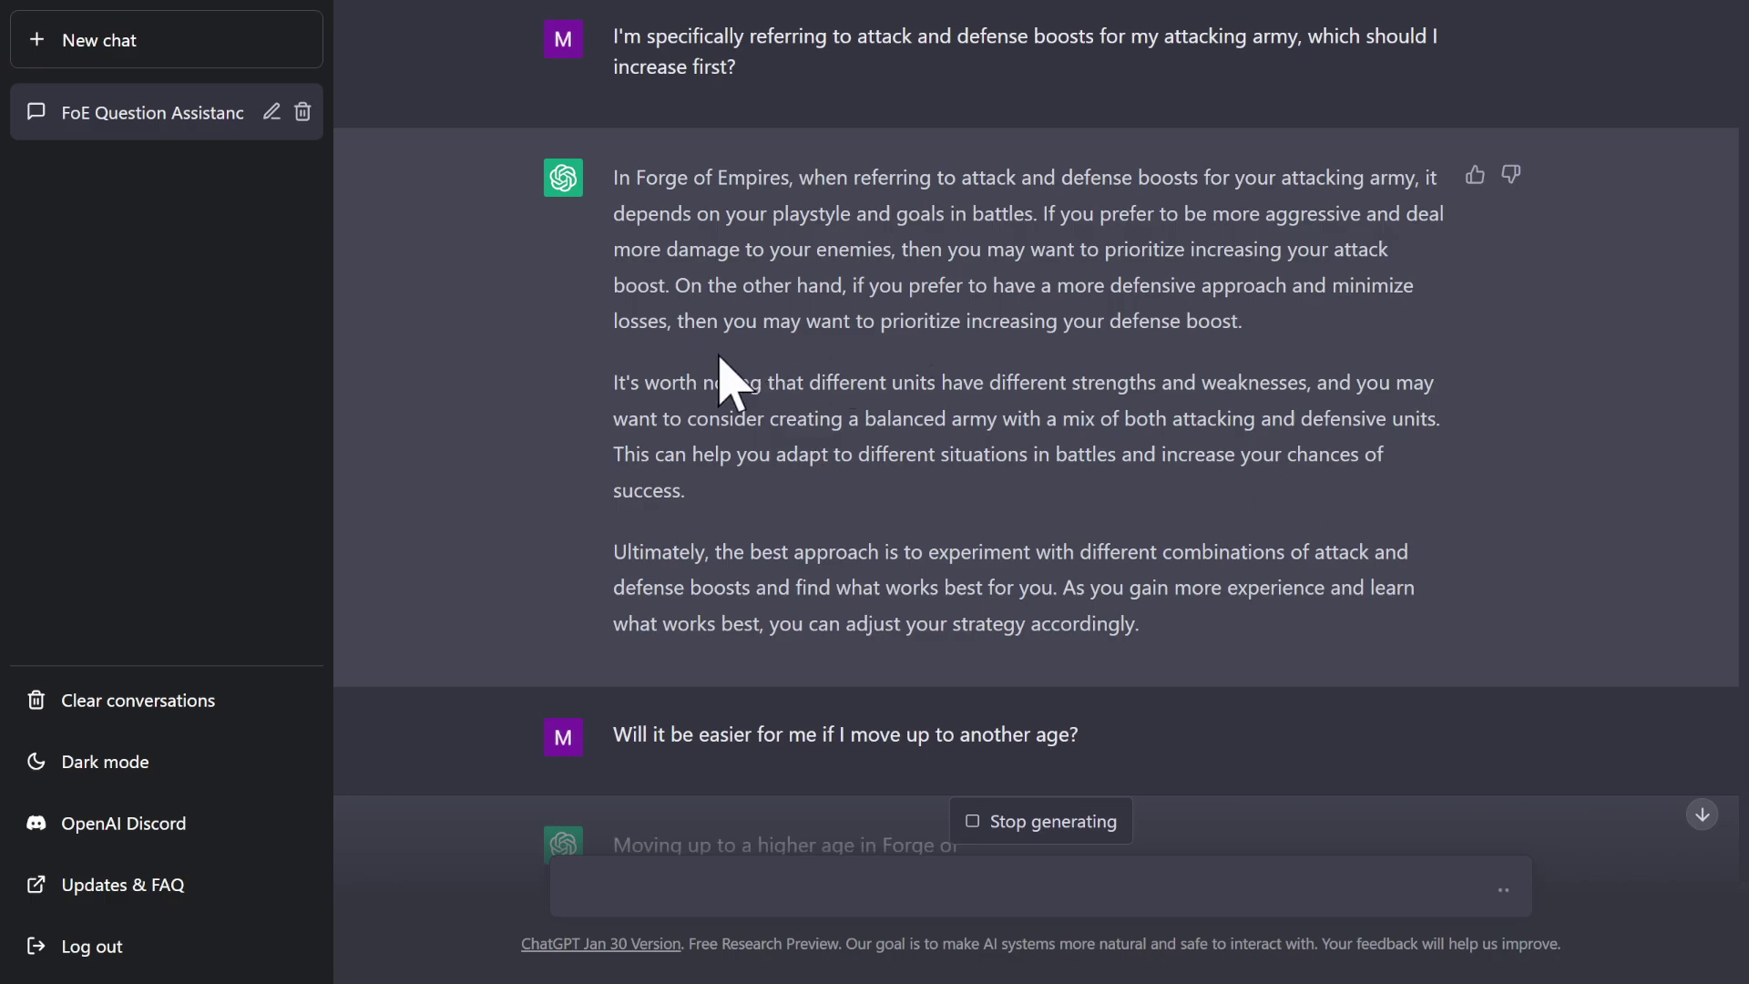
pyautogui.moveTo(614, 410); pyautogui.dragTo(1196, 421)
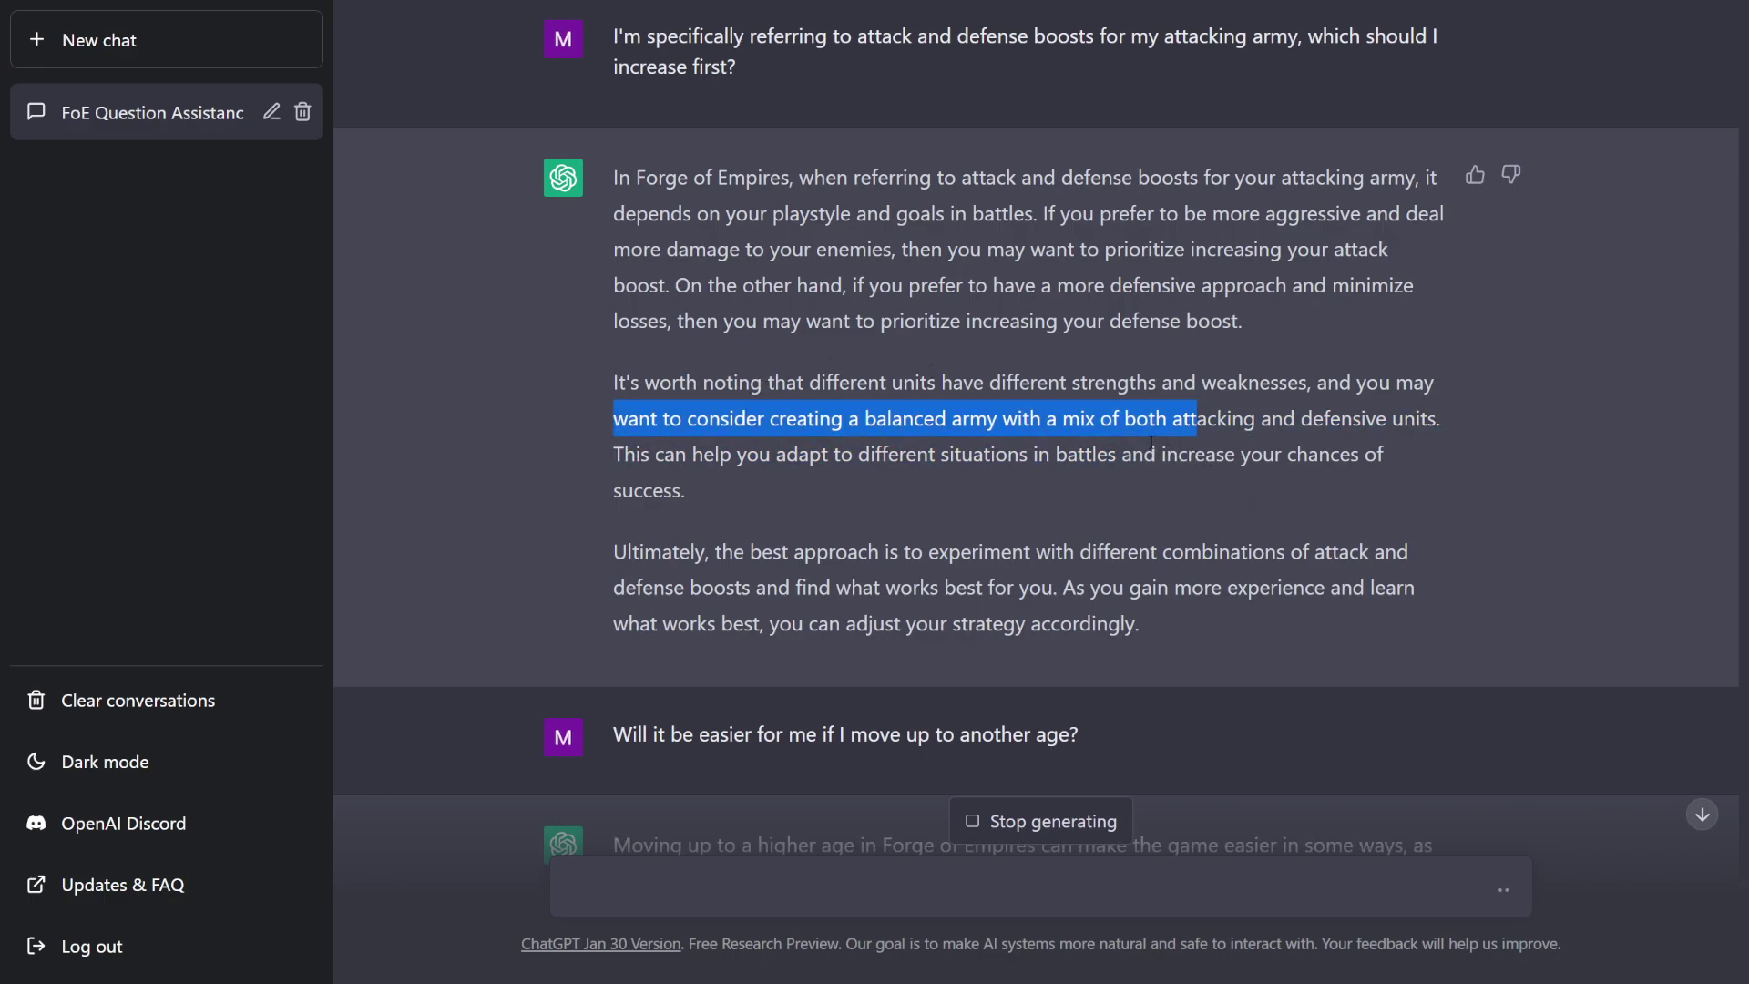
pyautogui.scroll(-1, 1199, 461)
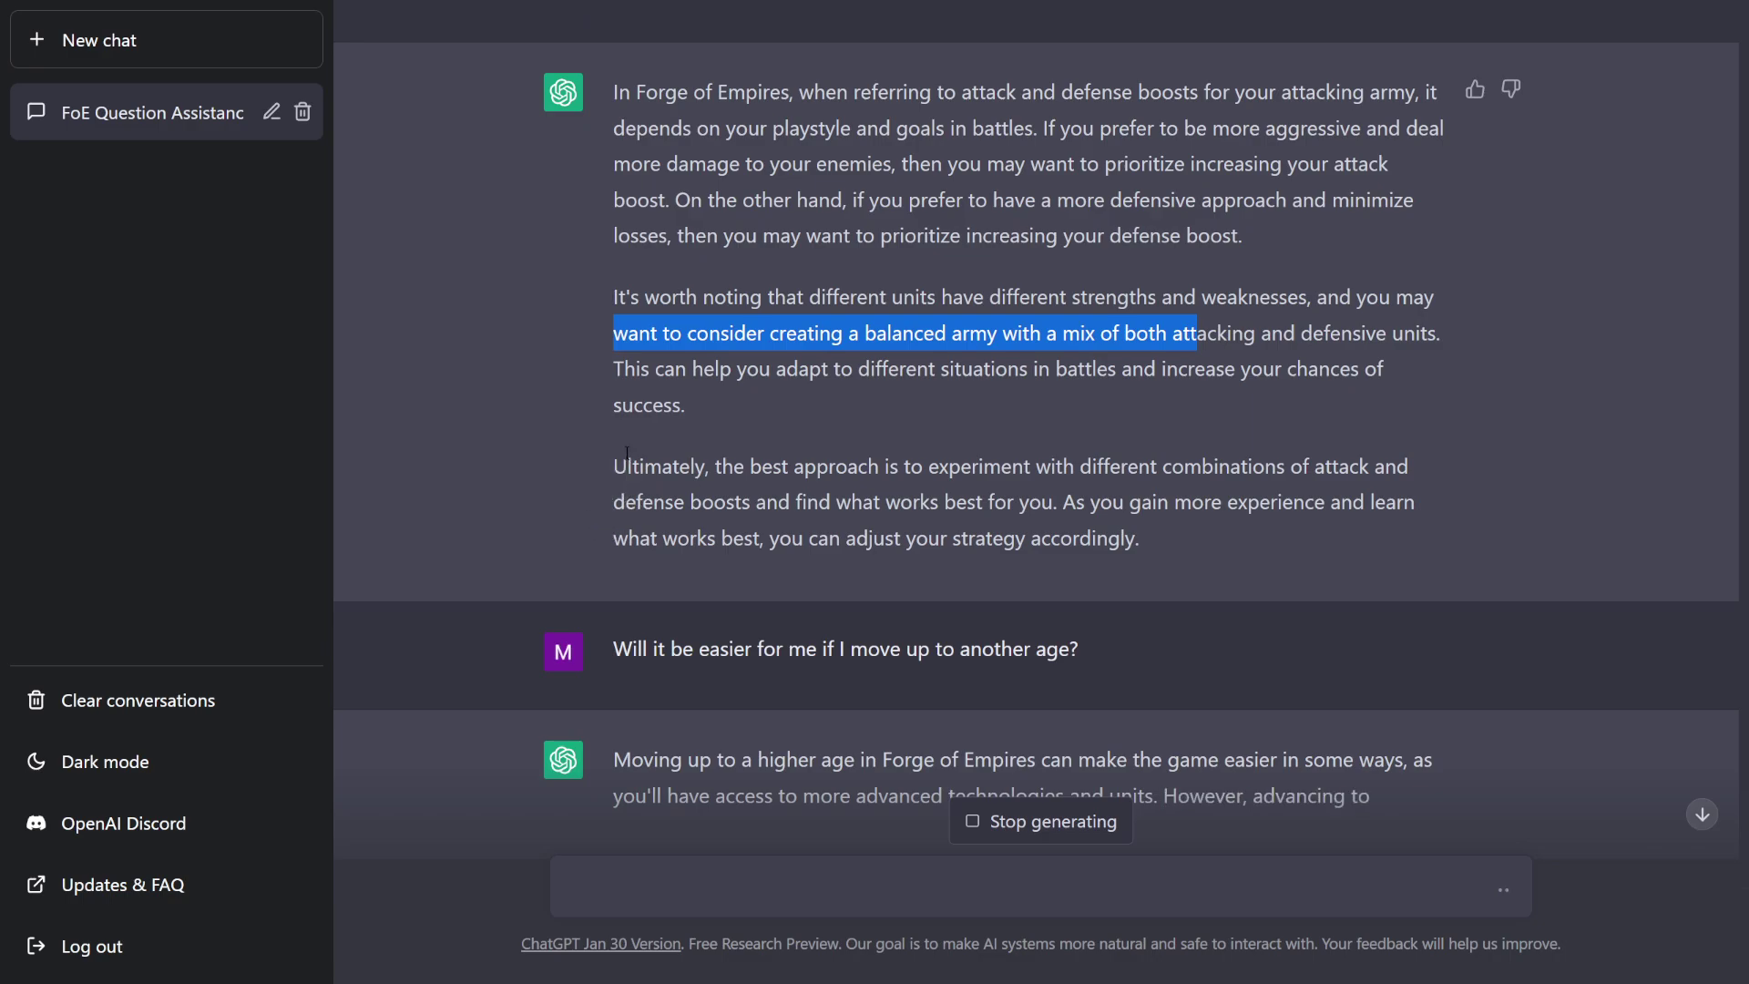
pyautogui.moveTo(609, 467); pyautogui.dragTo(1164, 550)
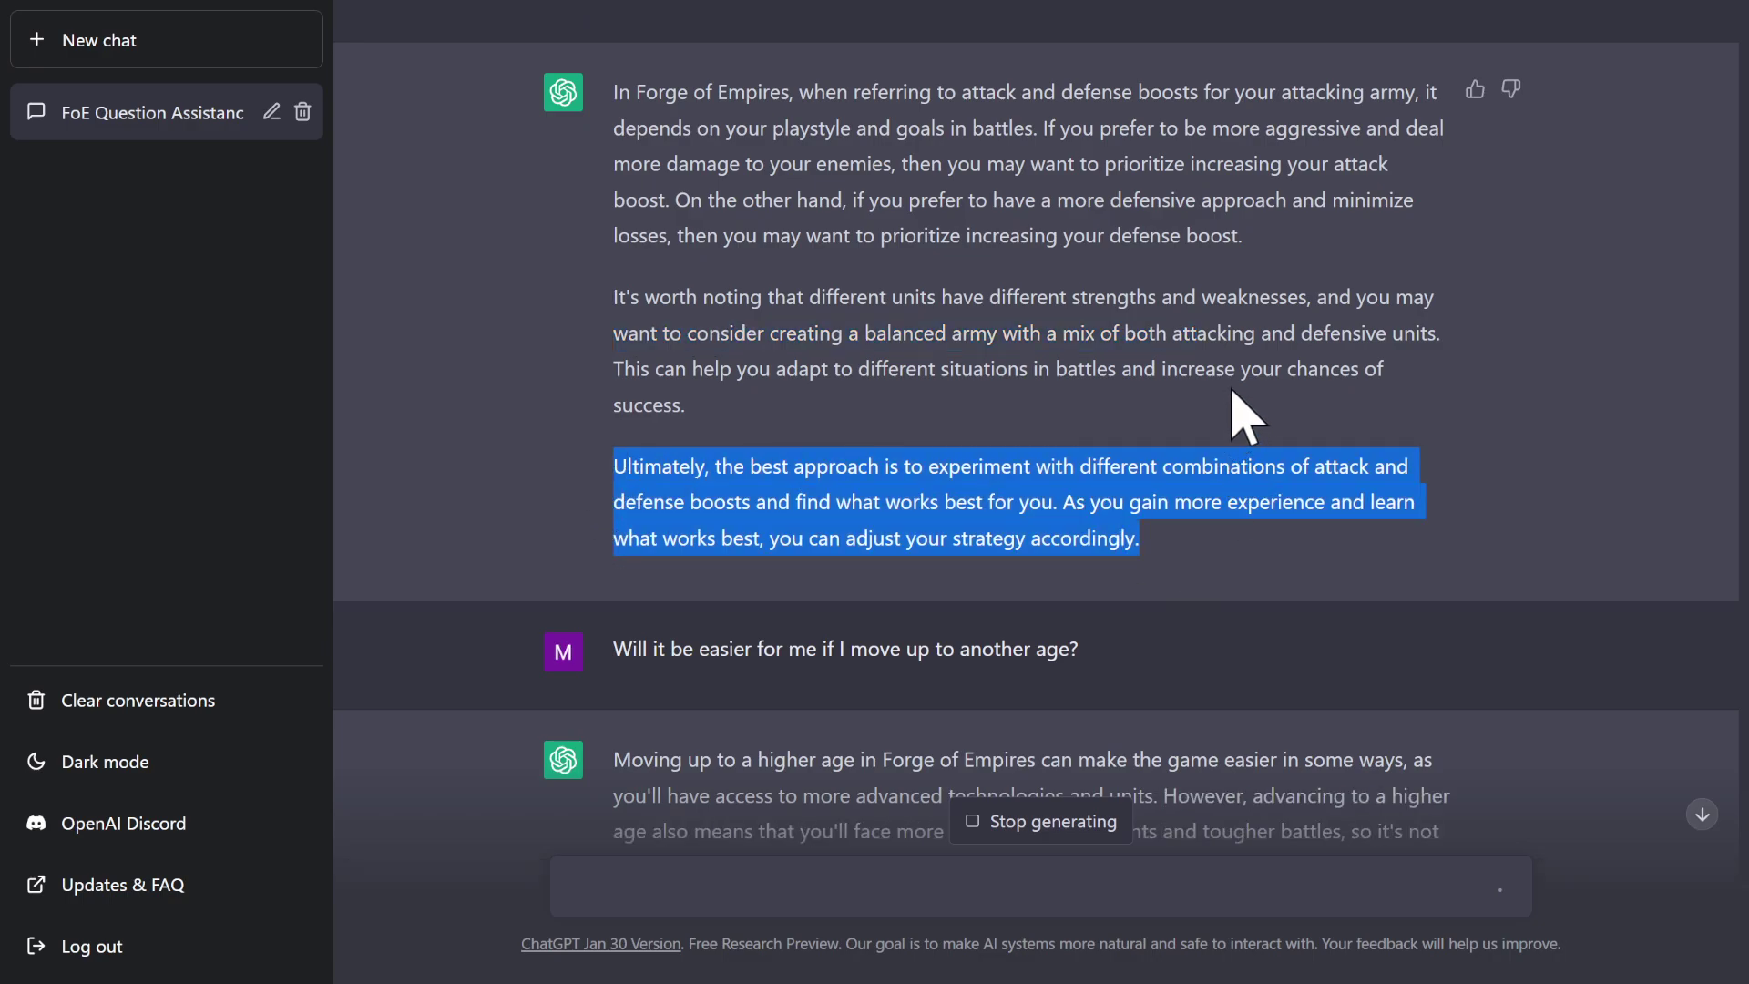
# Highlight and read the age answer's opening paragraph on easier play, advanced technologies and units, and tougher opponents and battles
pyautogui.scroll(-2, 1218, 429)
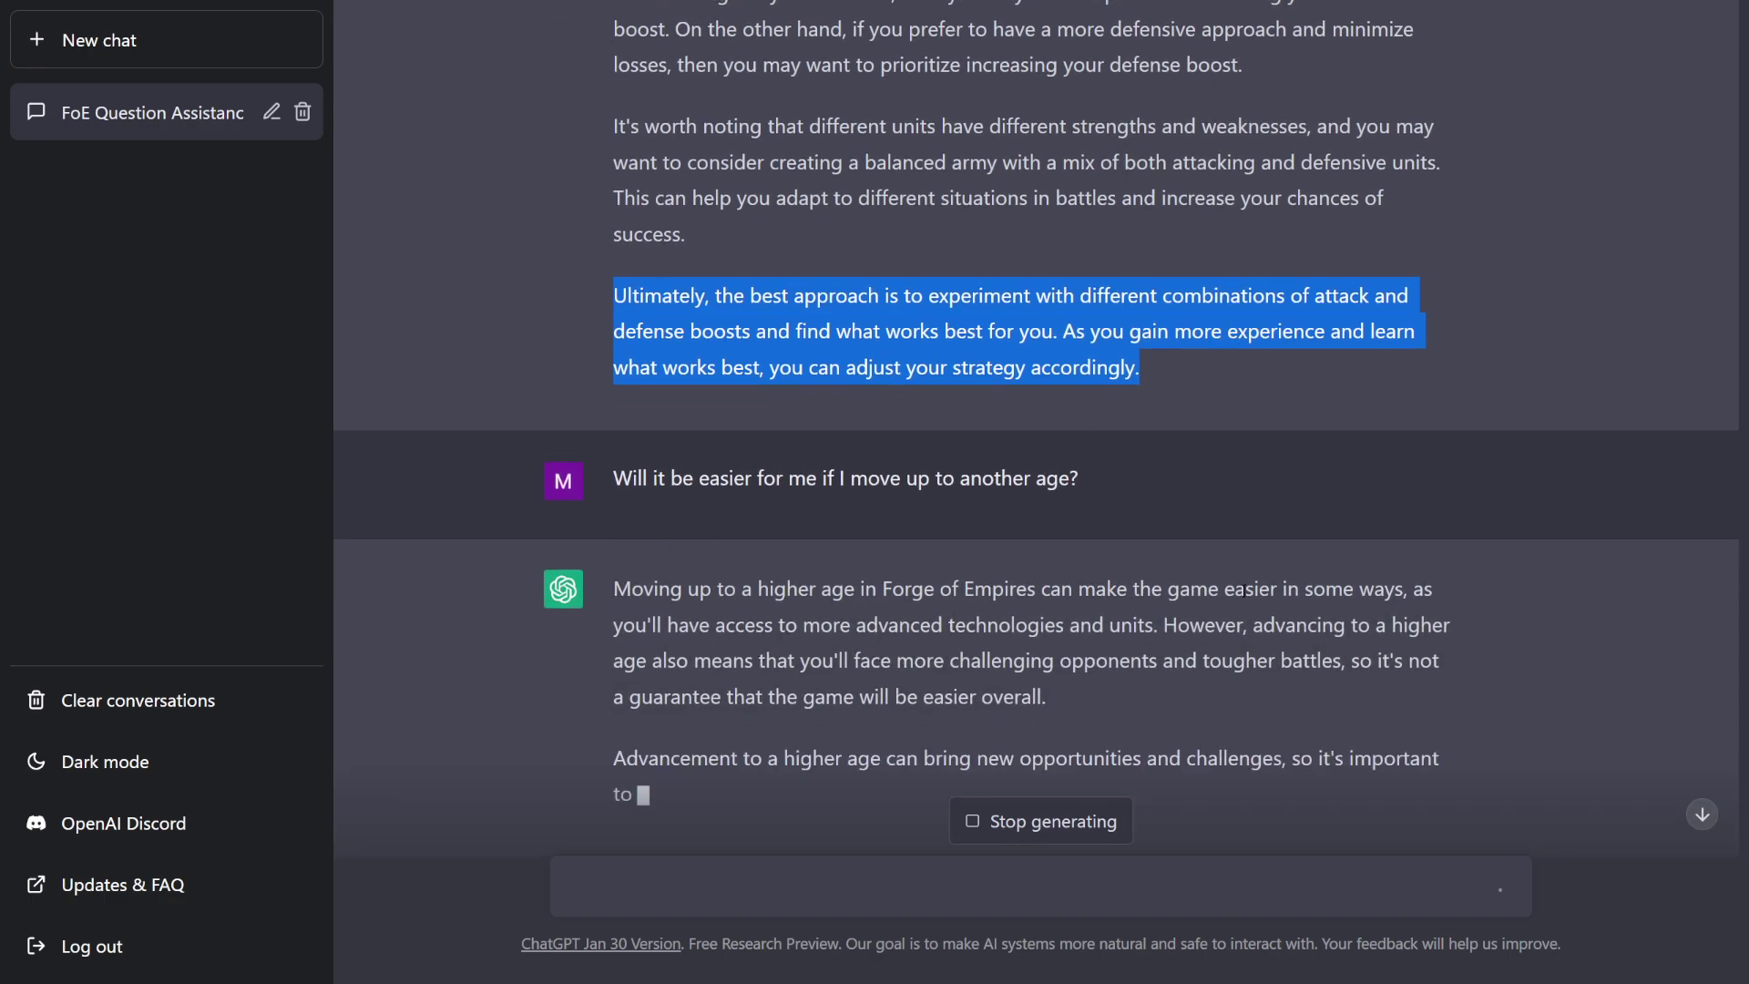
pyautogui.moveTo(1245, 589); pyautogui.dragTo(1413, 589)
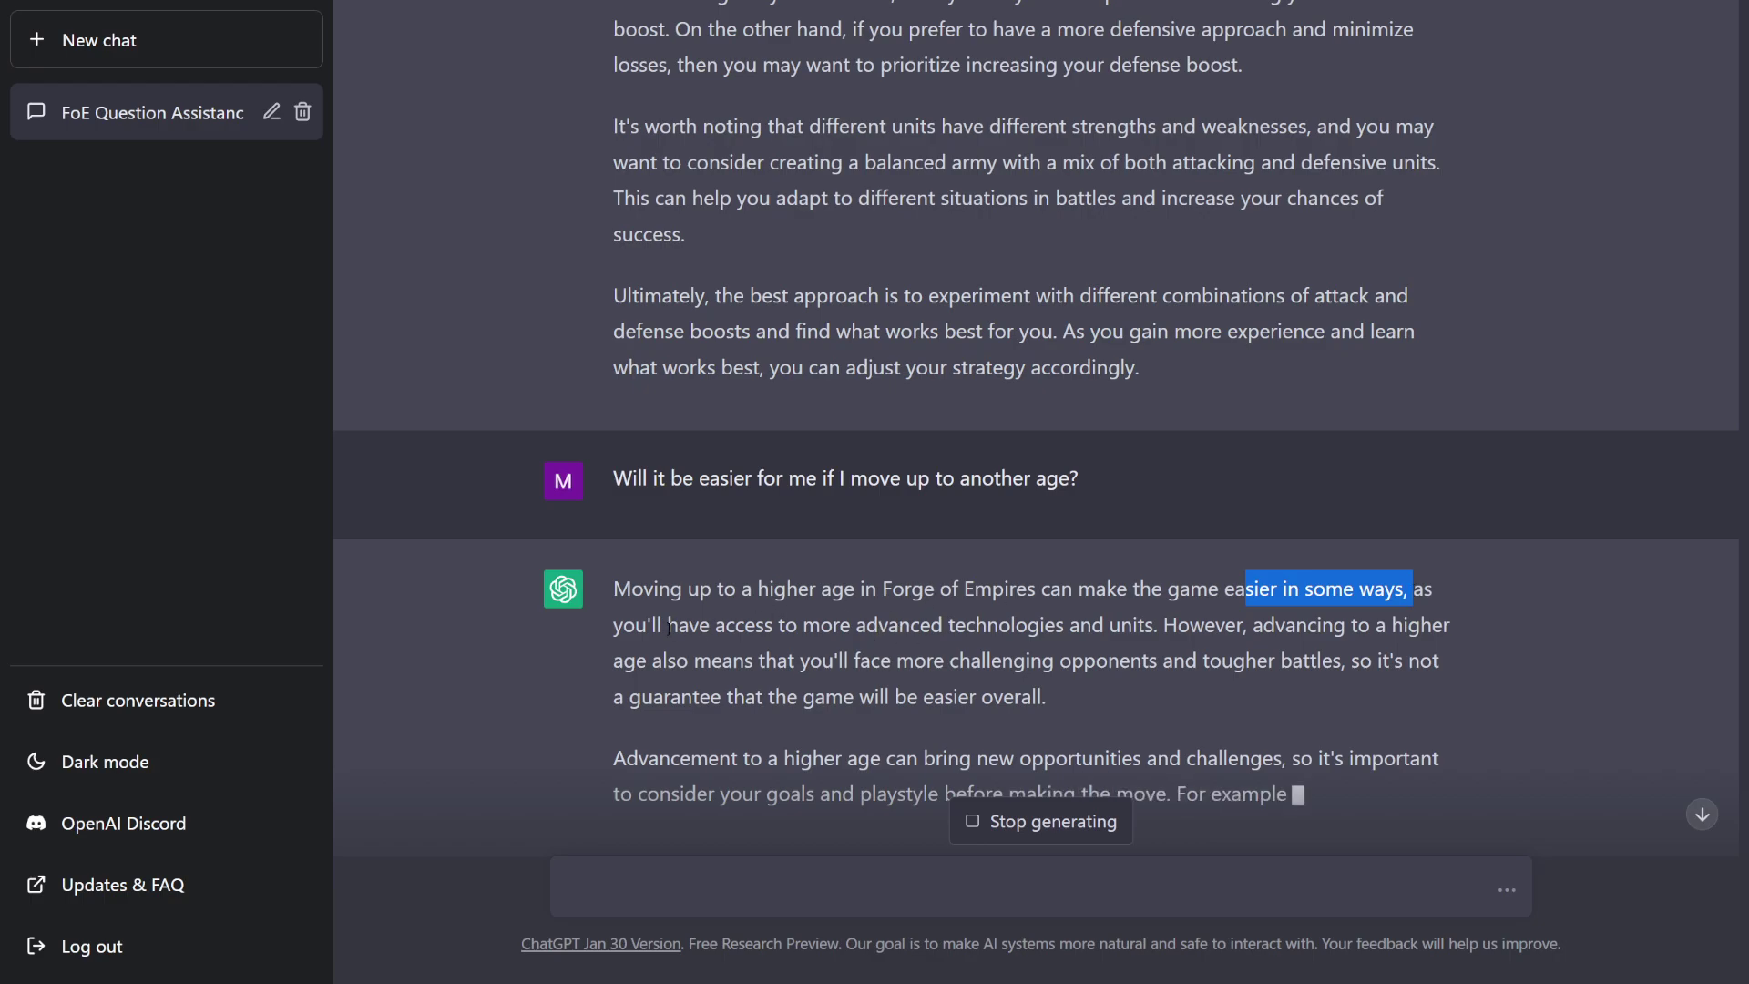
pyautogui.moveTo(636, 625); pyautogui.dragTo(1134, 626)
pyautogui.click(1194, 625)
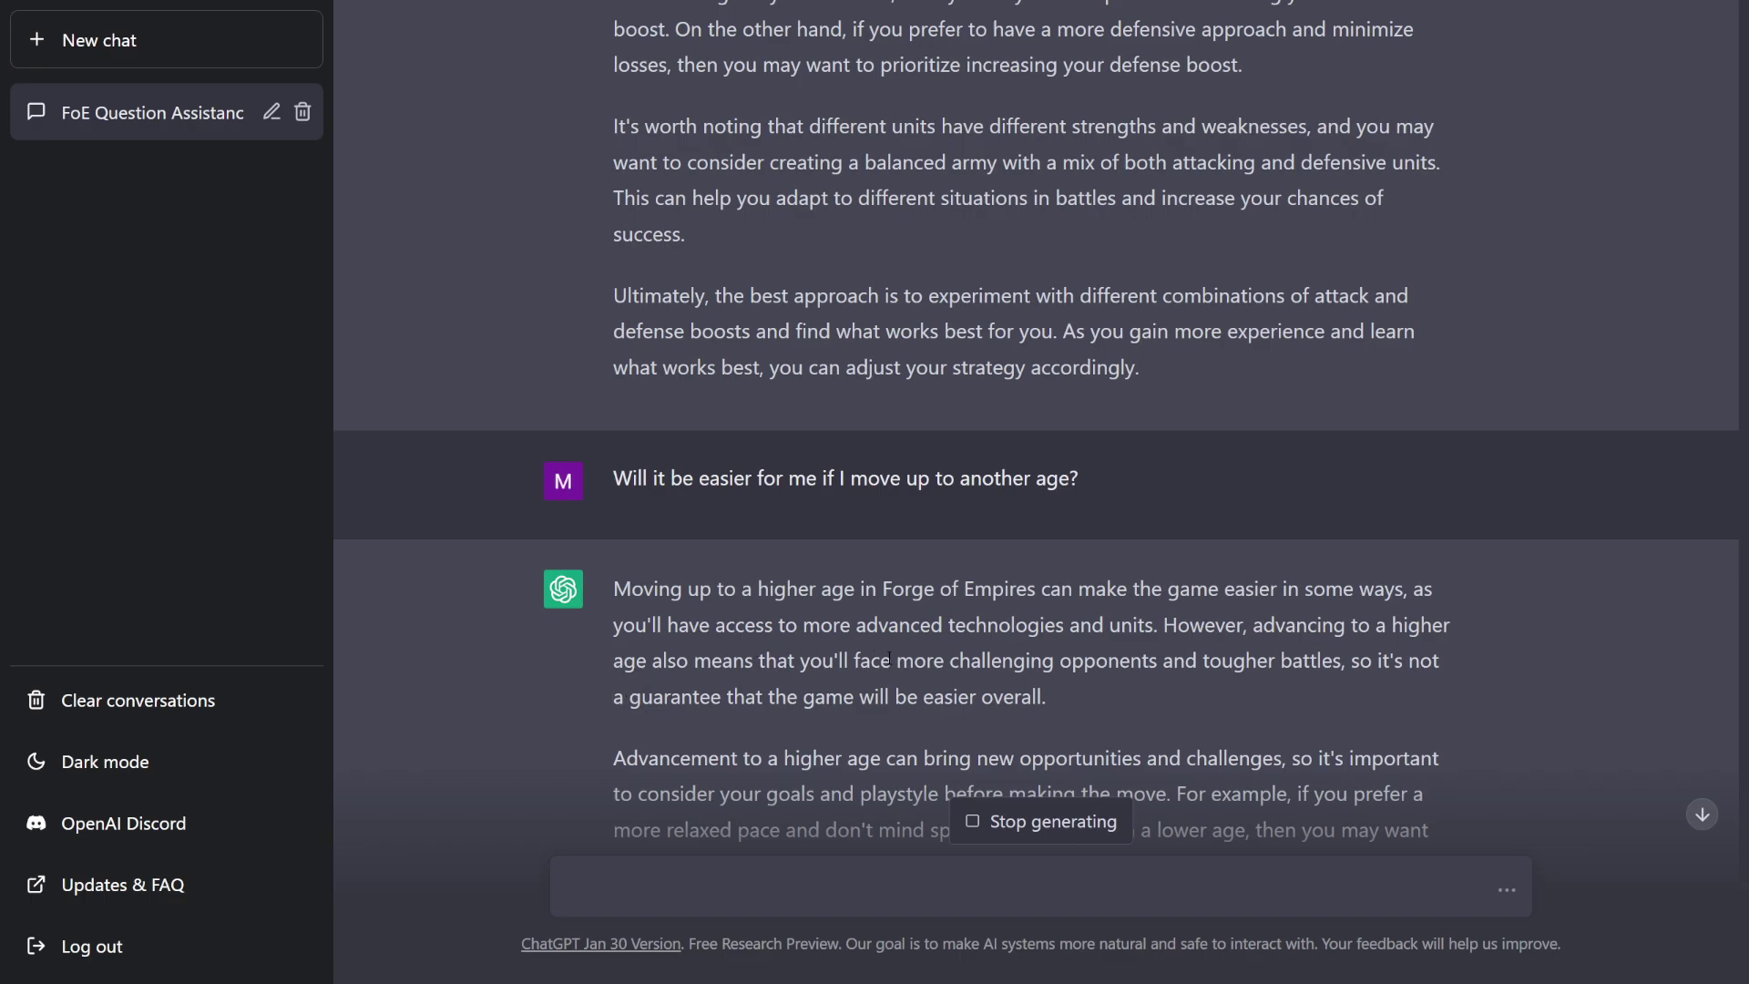
pyautogui.moveTo(896, 660); pyautogui.dragTo(1159, 659)
pyautogui.moveTo(1205, 660); pyautogui.dragTo(1293, 659)
pyautogui.moveTo(653, 697); pyautogui.dragTo(1038, 712)
pyautogui.click(1093, 721)
pyautogui.tripleClick(1088, 698)
pyautogui.scroll(-1, 1066, 665)
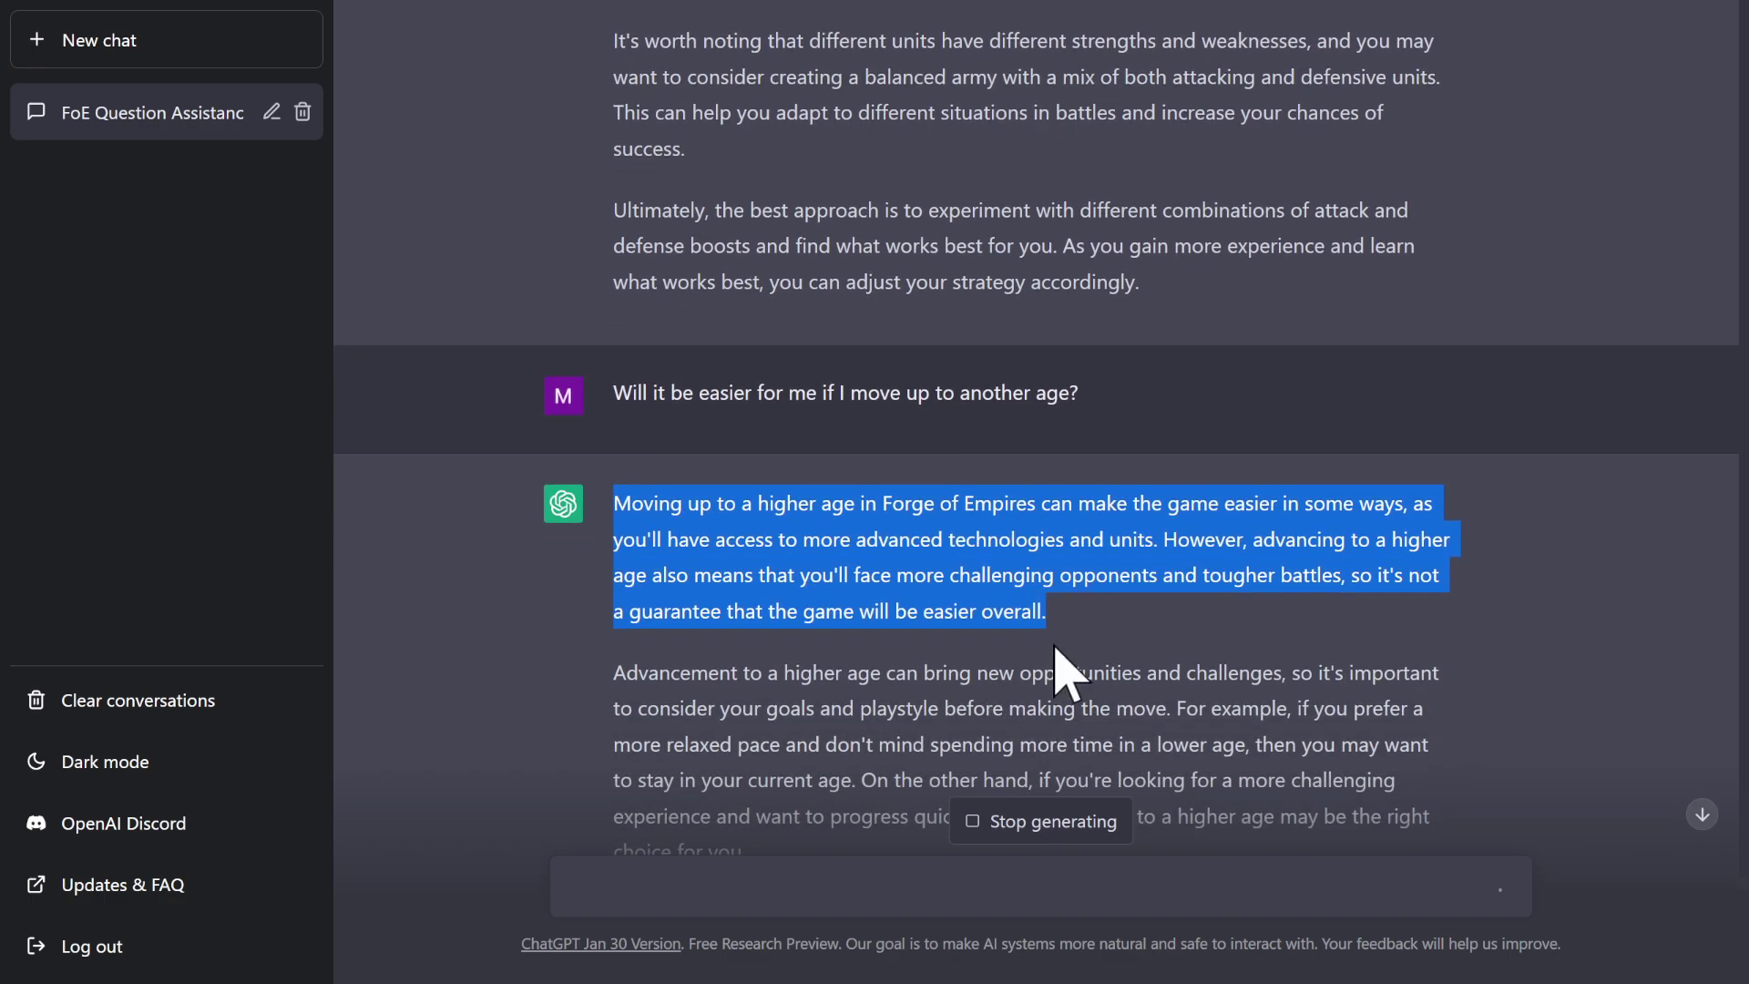
# Highlight and read the age answer's remaining paragraphs on goals and playstyle, current progress, resources and future plans
pyautogui.scroll(-1, 1066, 669)
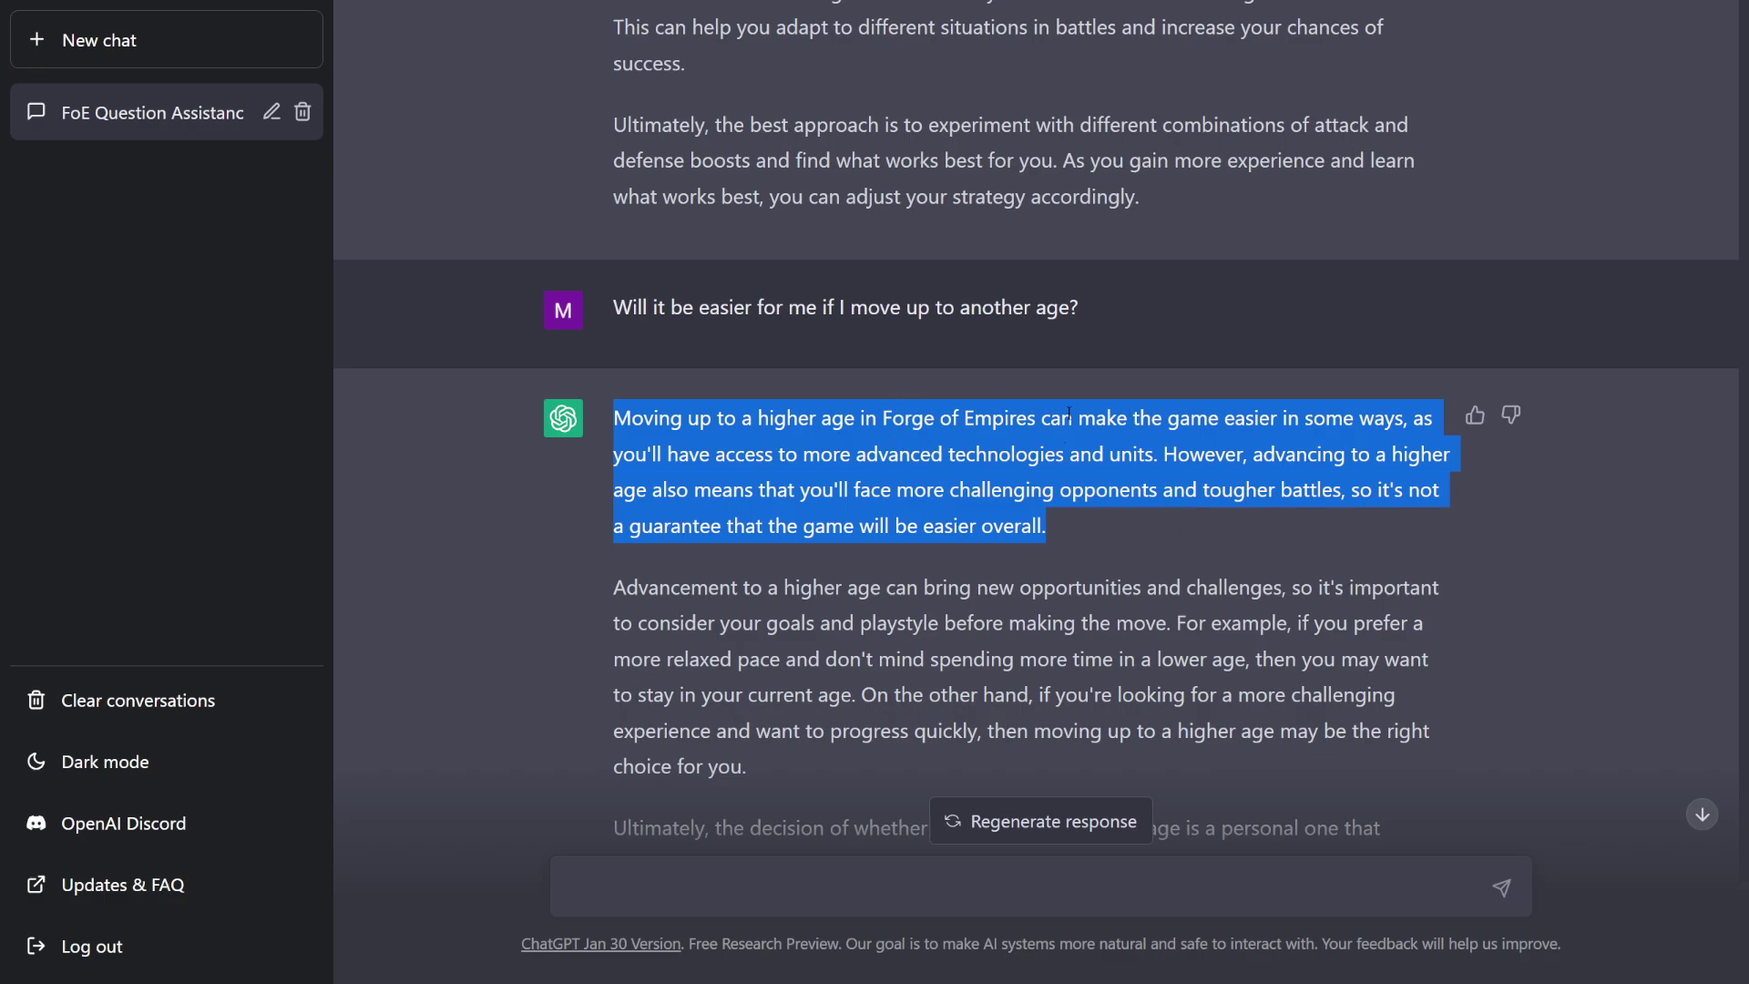
pyautogui.scroll(-1, 930, 501)
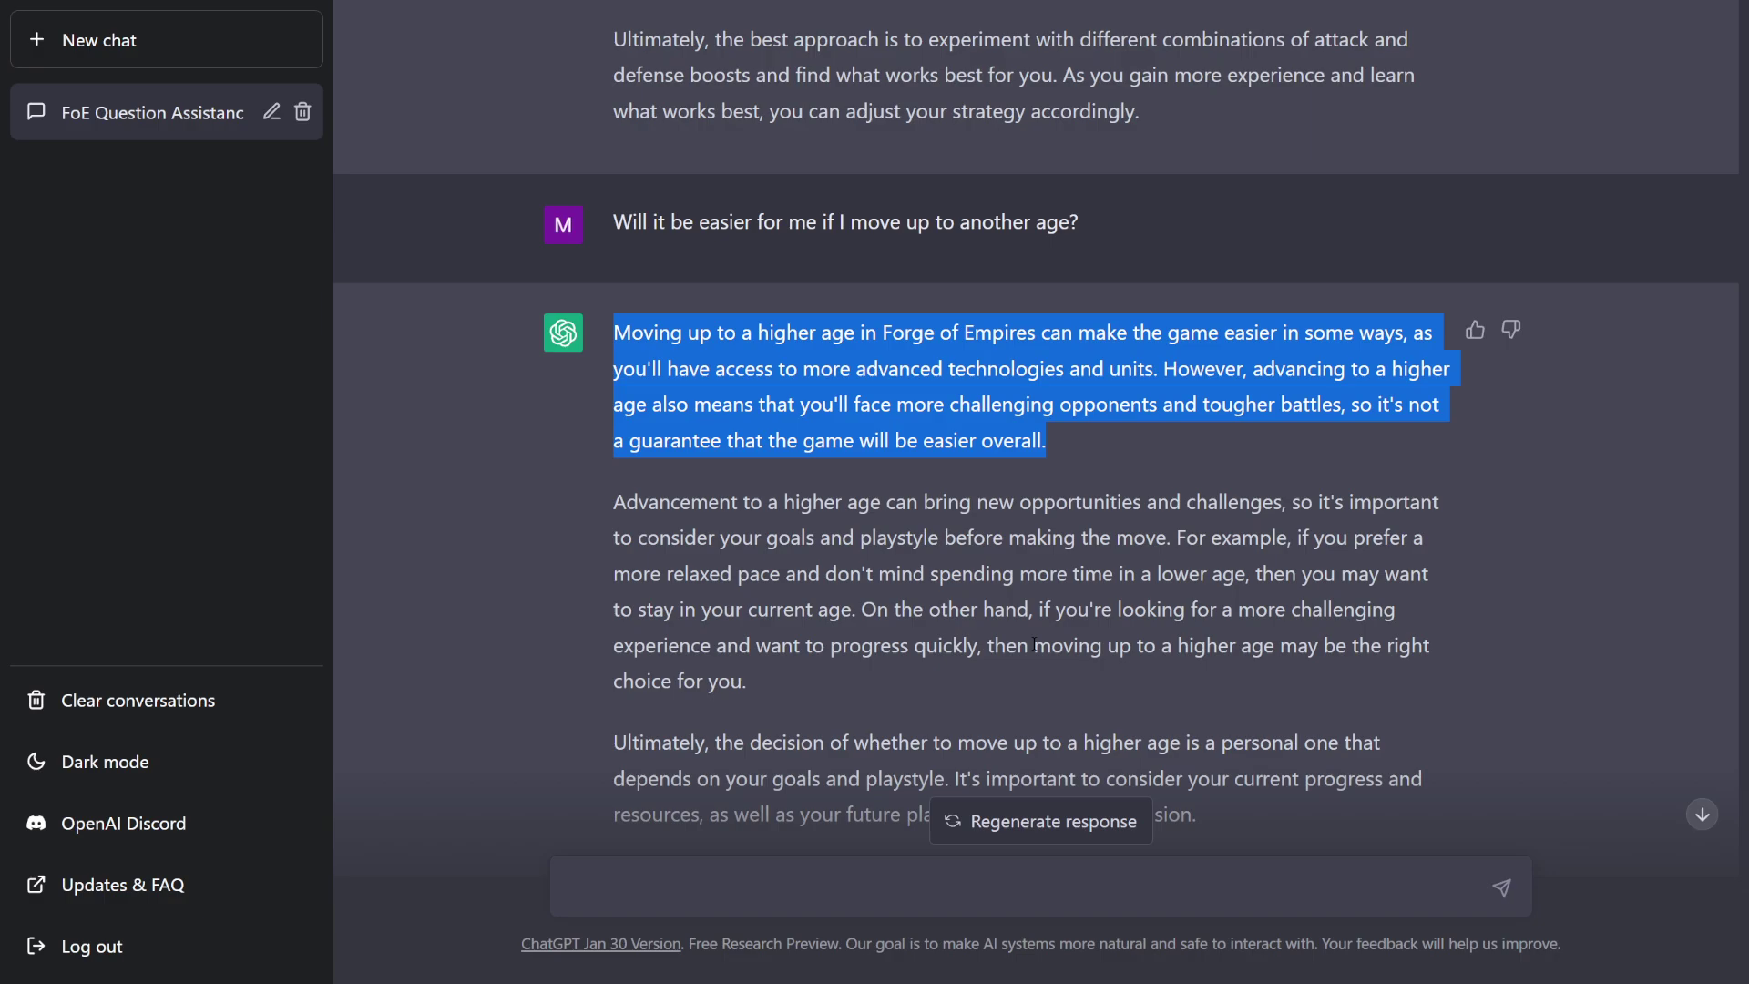
pyautogui.scroll(-2, 1120, 656)
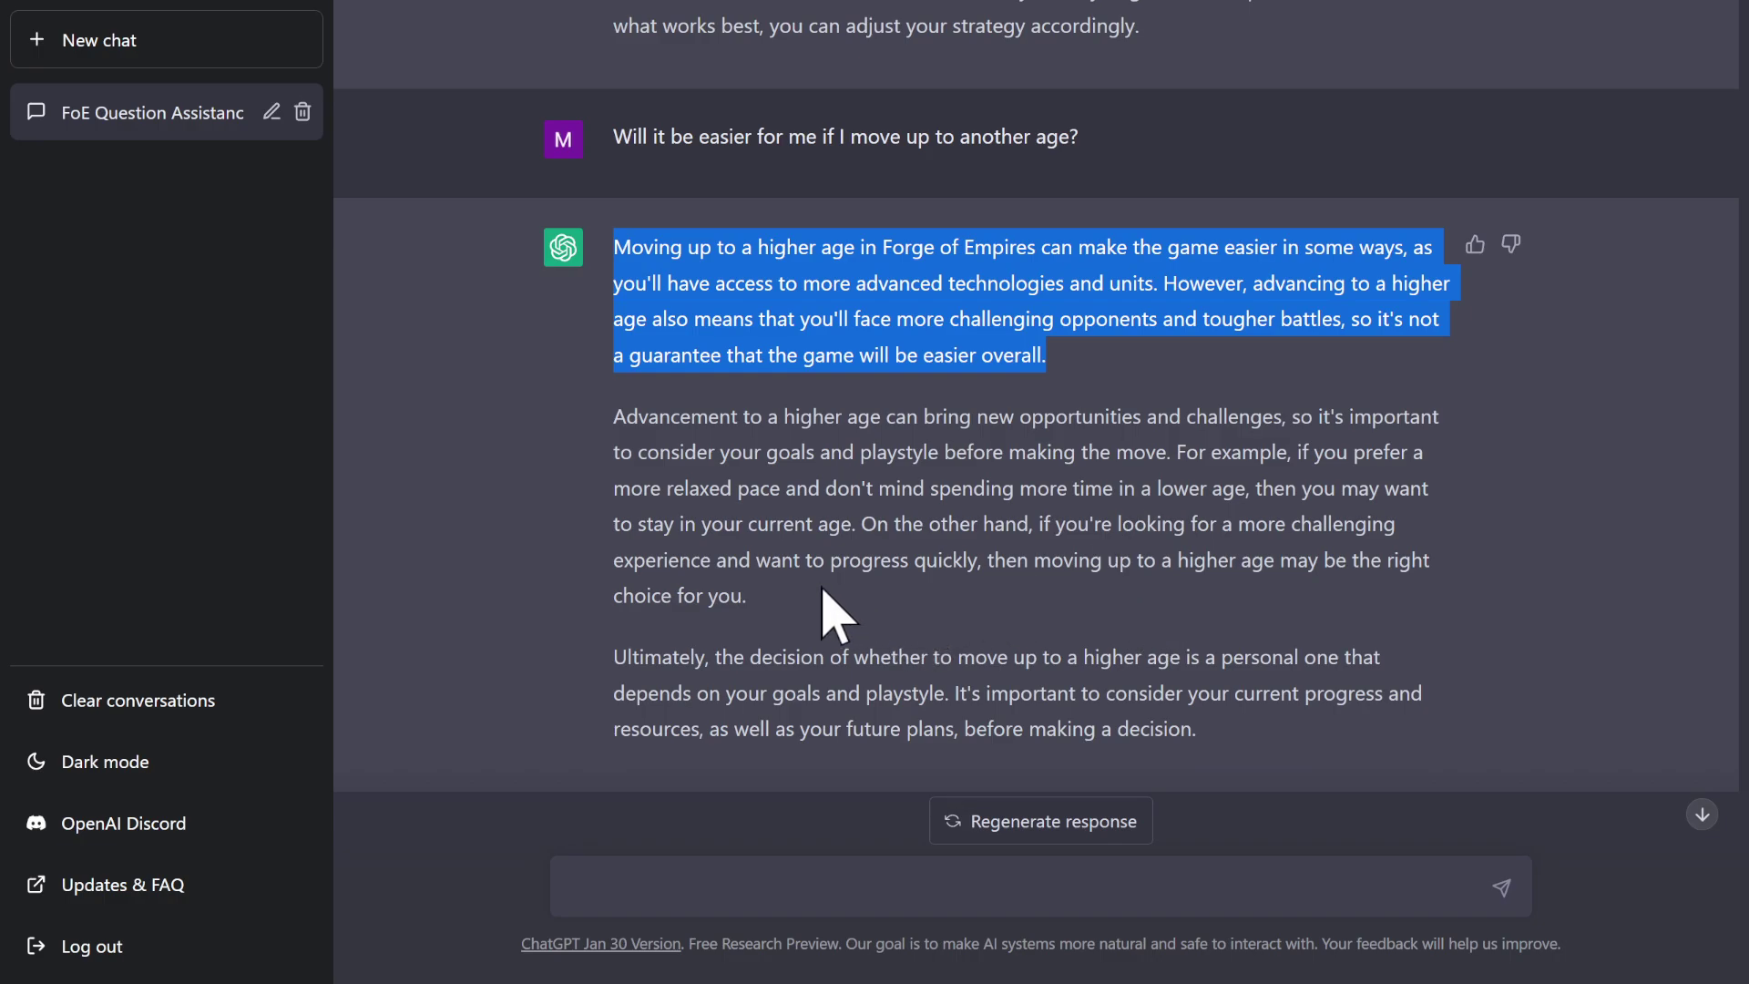
pyautogui.moveTo(825, 592); pyautogui.dragTo(603, 421)
pyautogui.scroll(-1, 1062, 664)
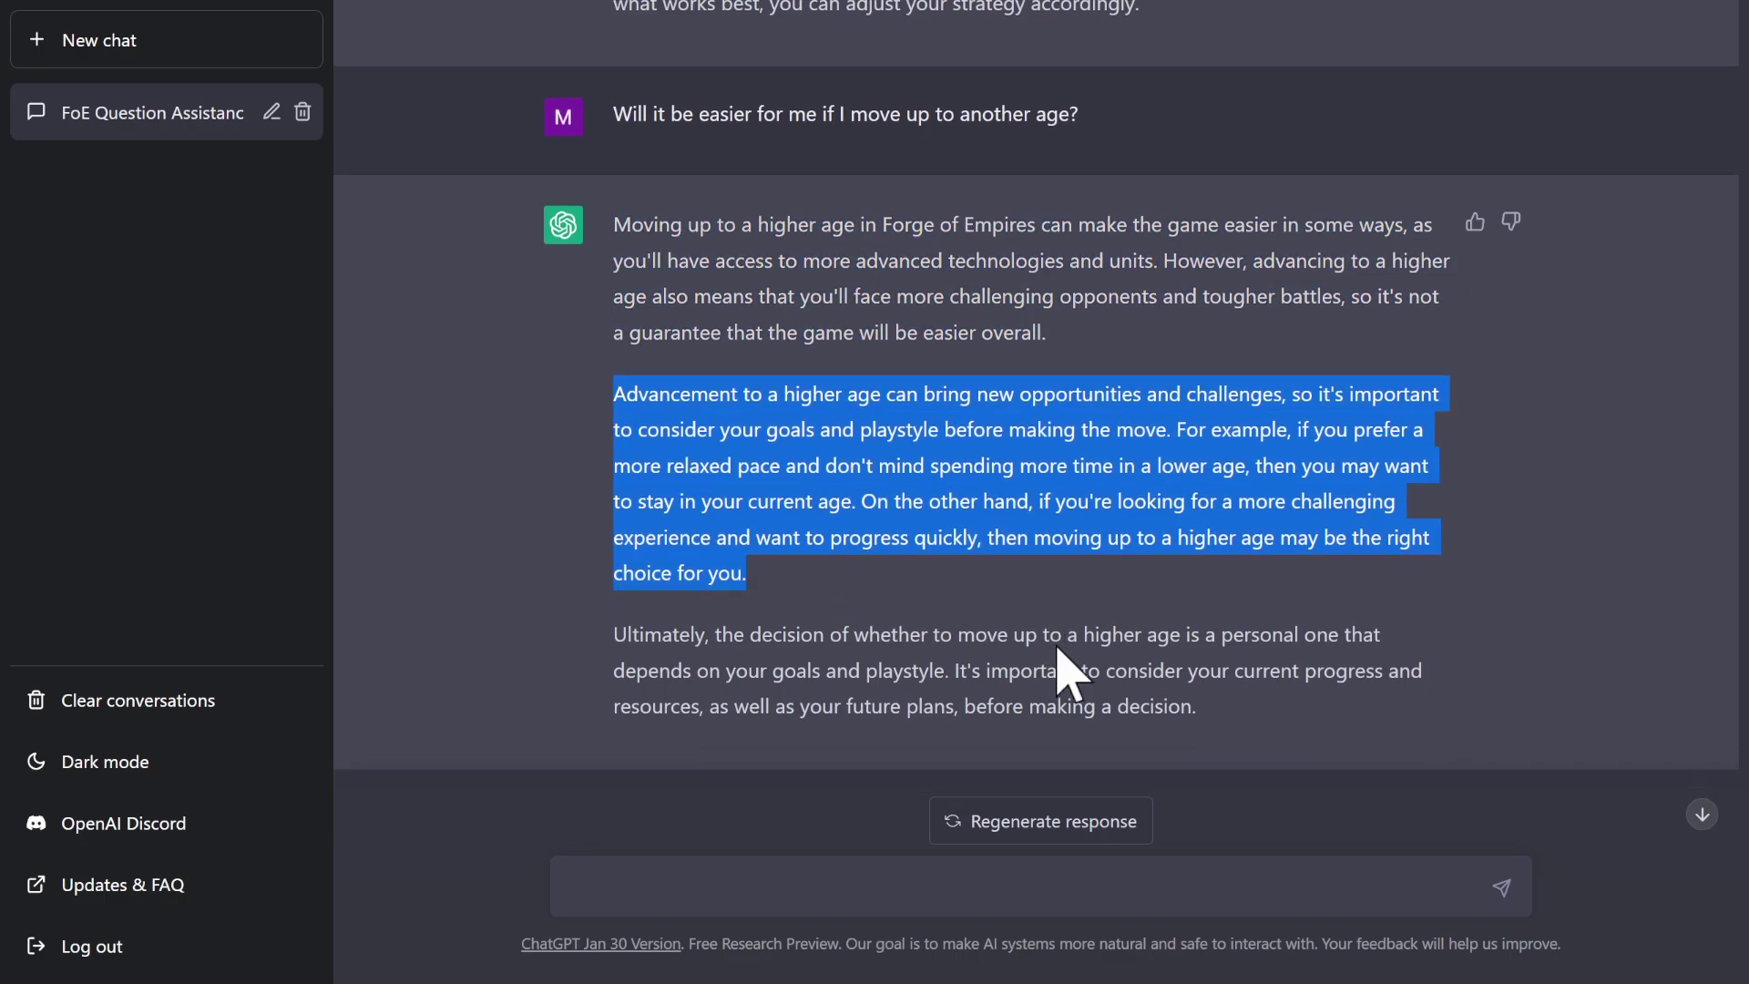
pyautogui.click(655, 605)
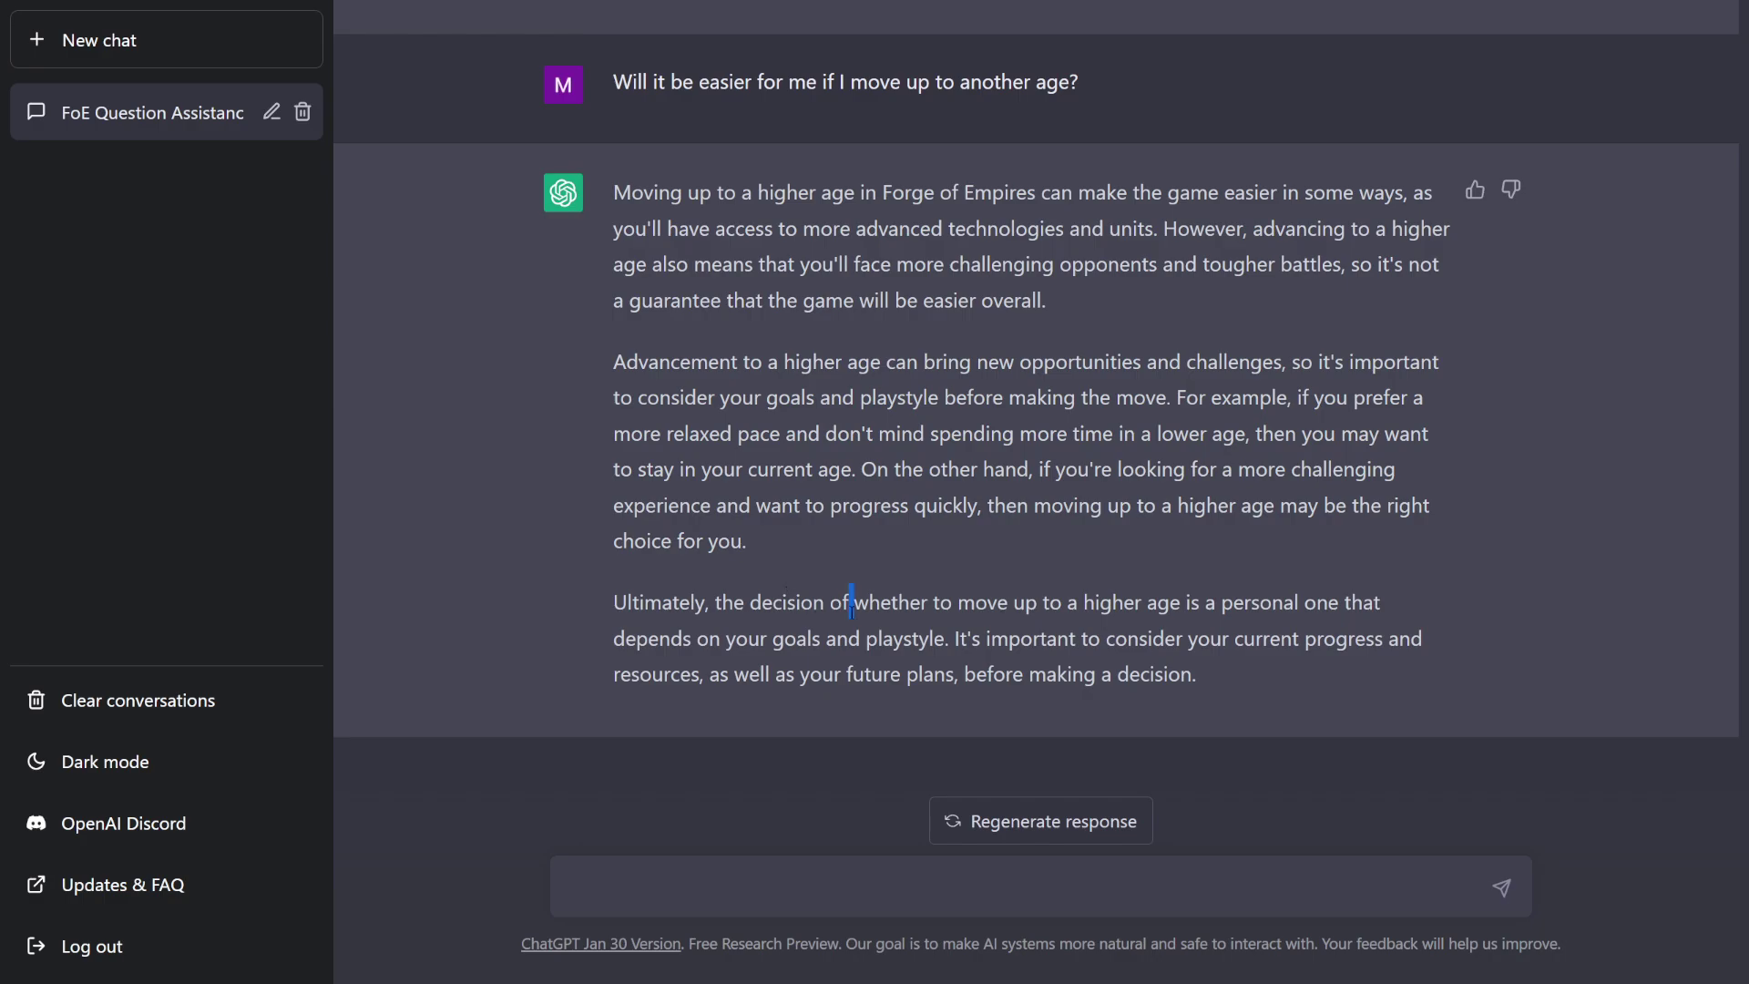
pyautogui.moveTo(851, 601); pyautogui.dragTo(1380, 679)
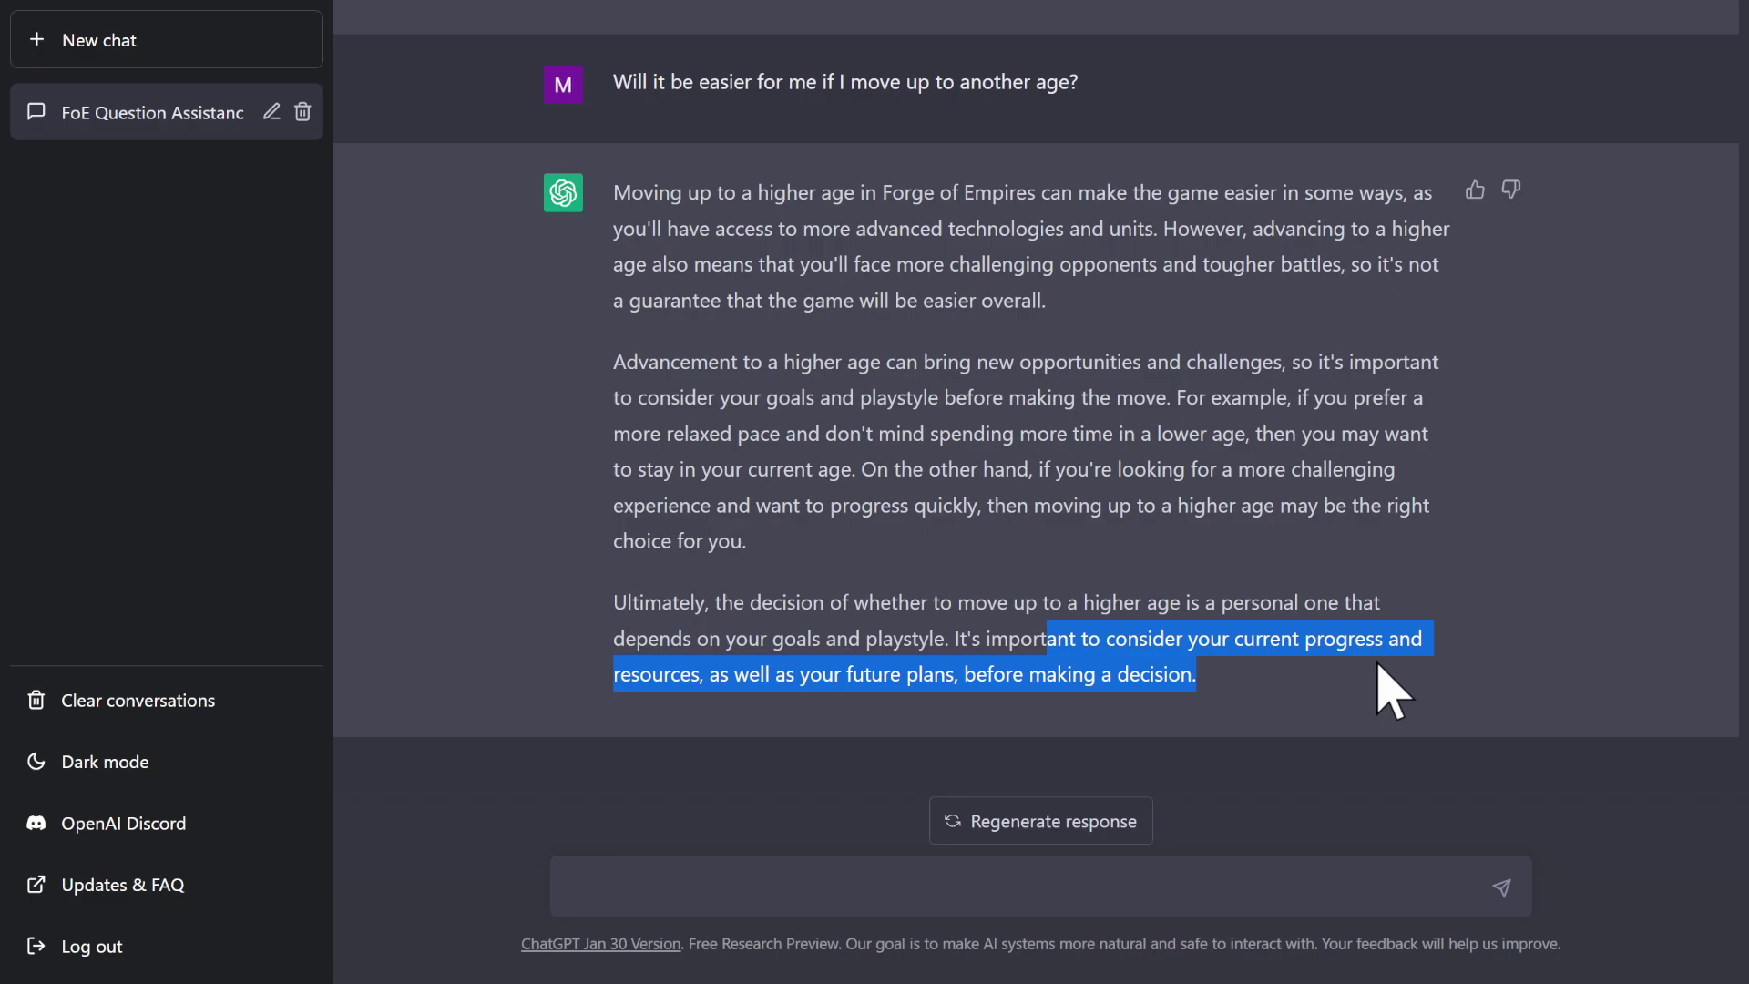
# Send the question "When do you recommend moving up to the next age?"
pyautogui.click(974, 645)
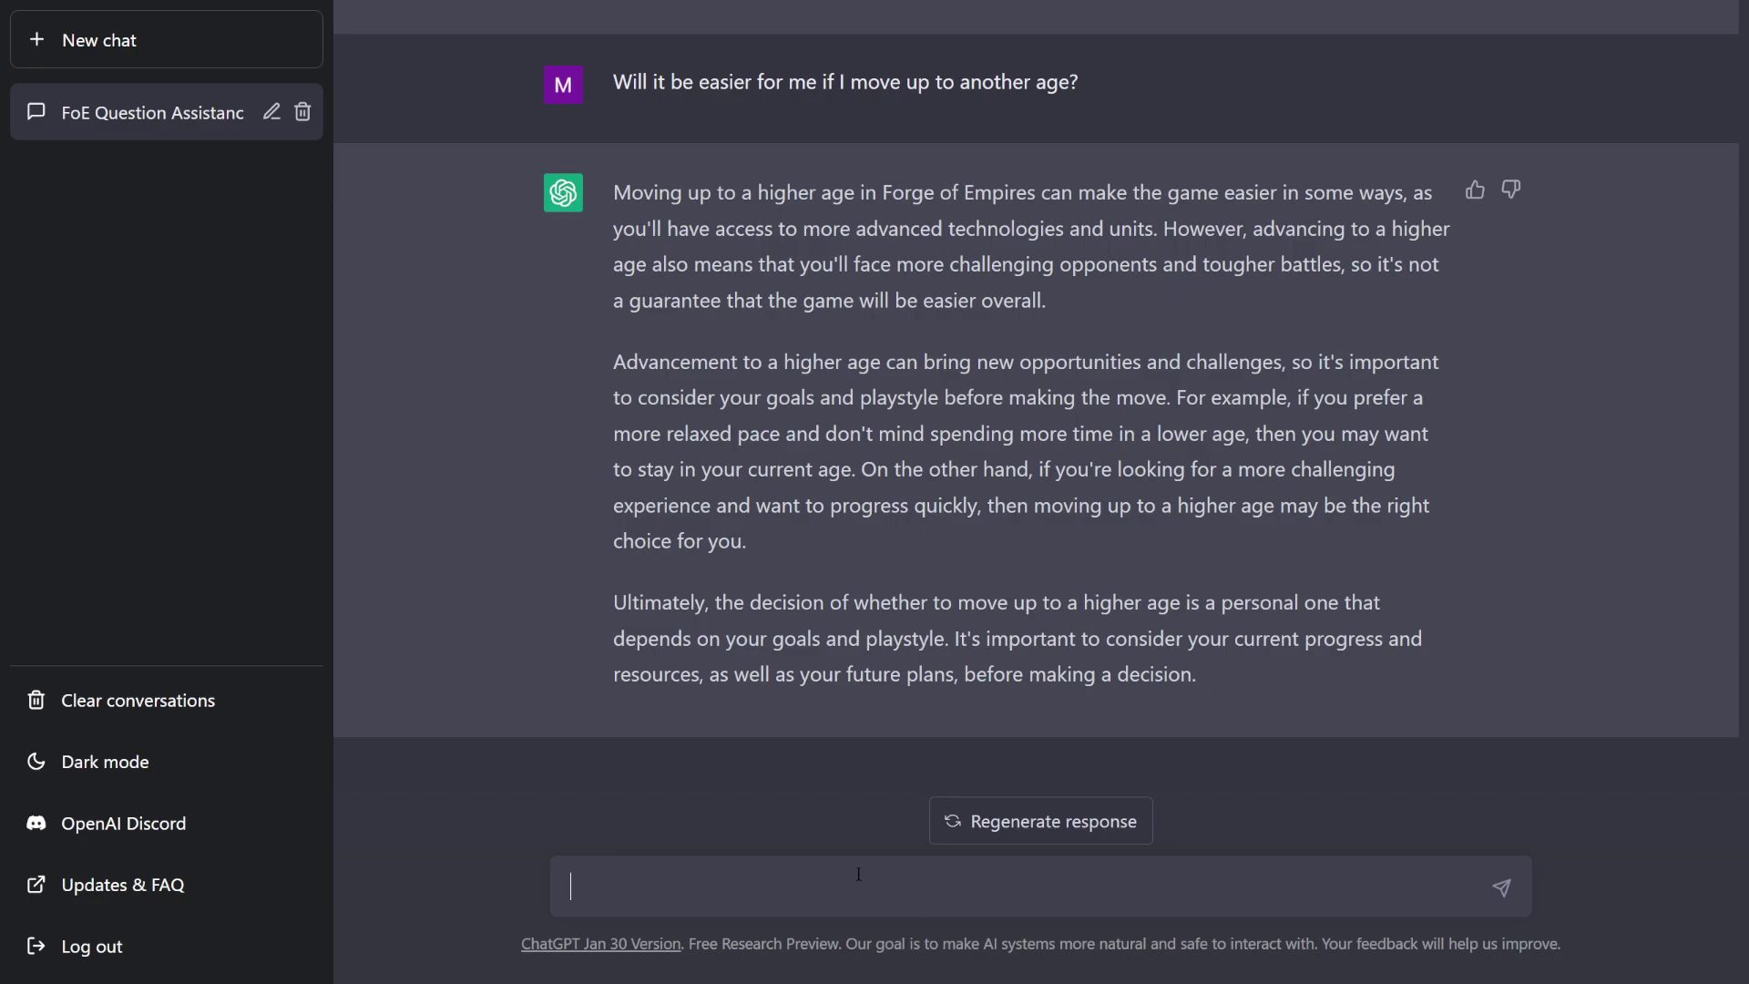
pyautogui.write('When do you recommend moving up to the next age?')
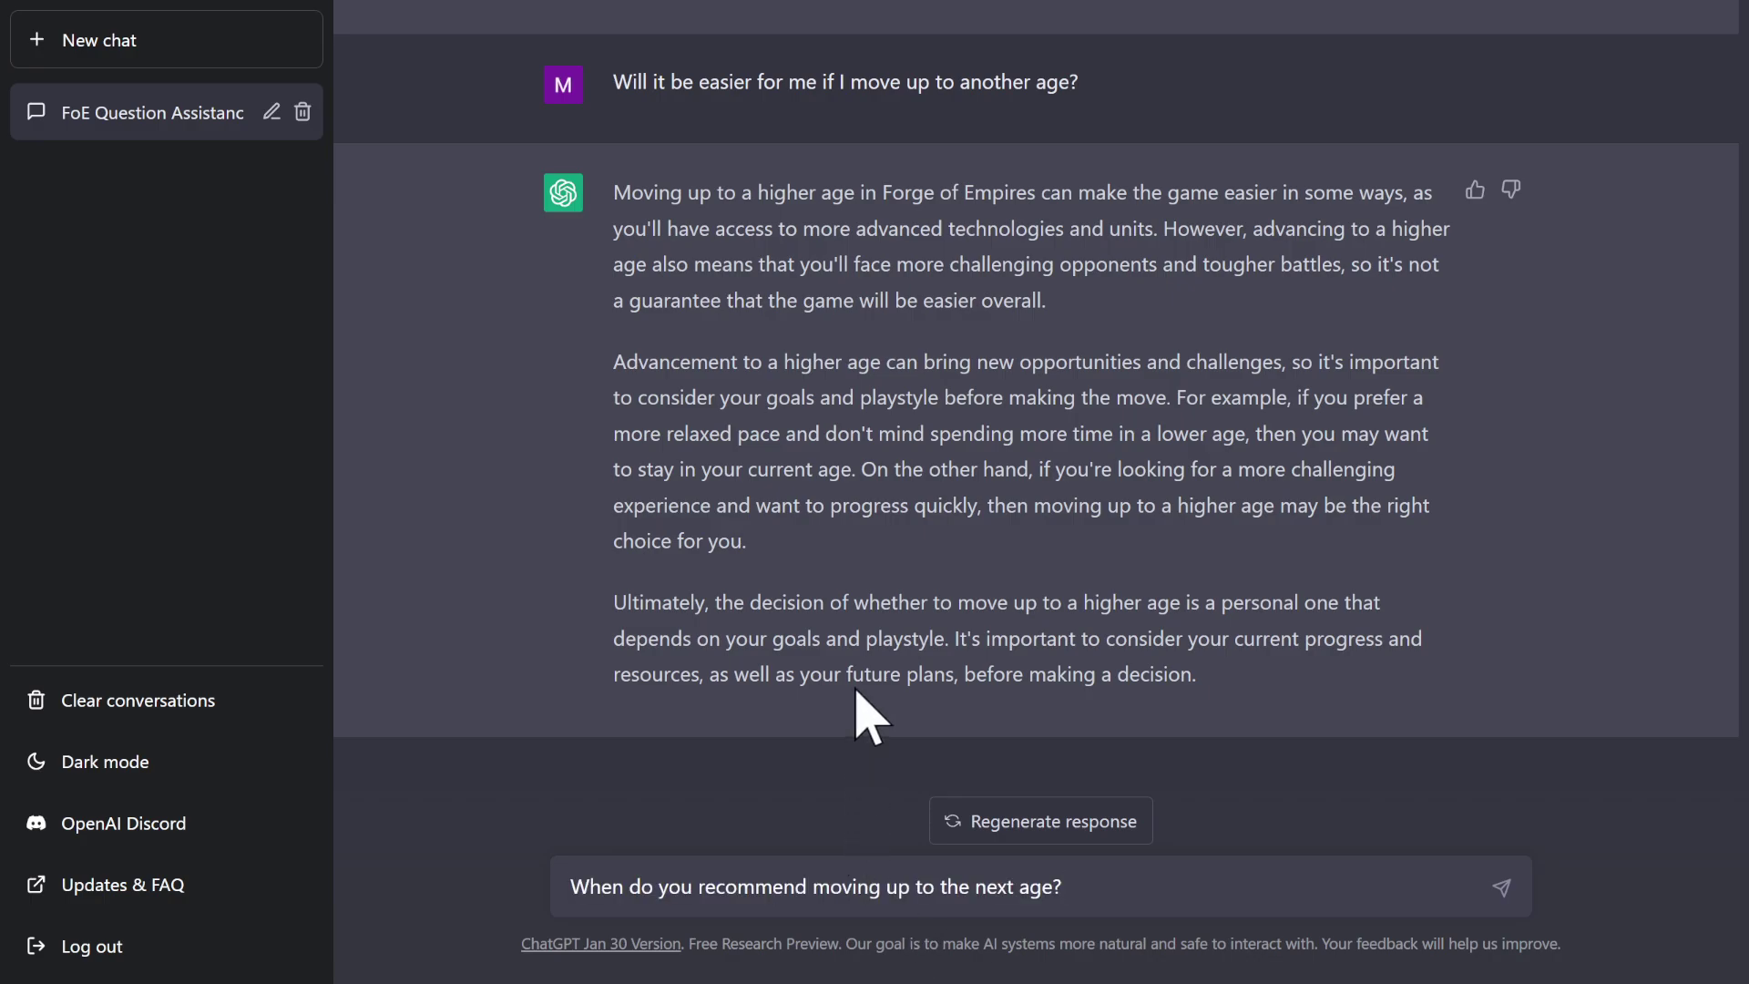
pyautogui.press('Return')
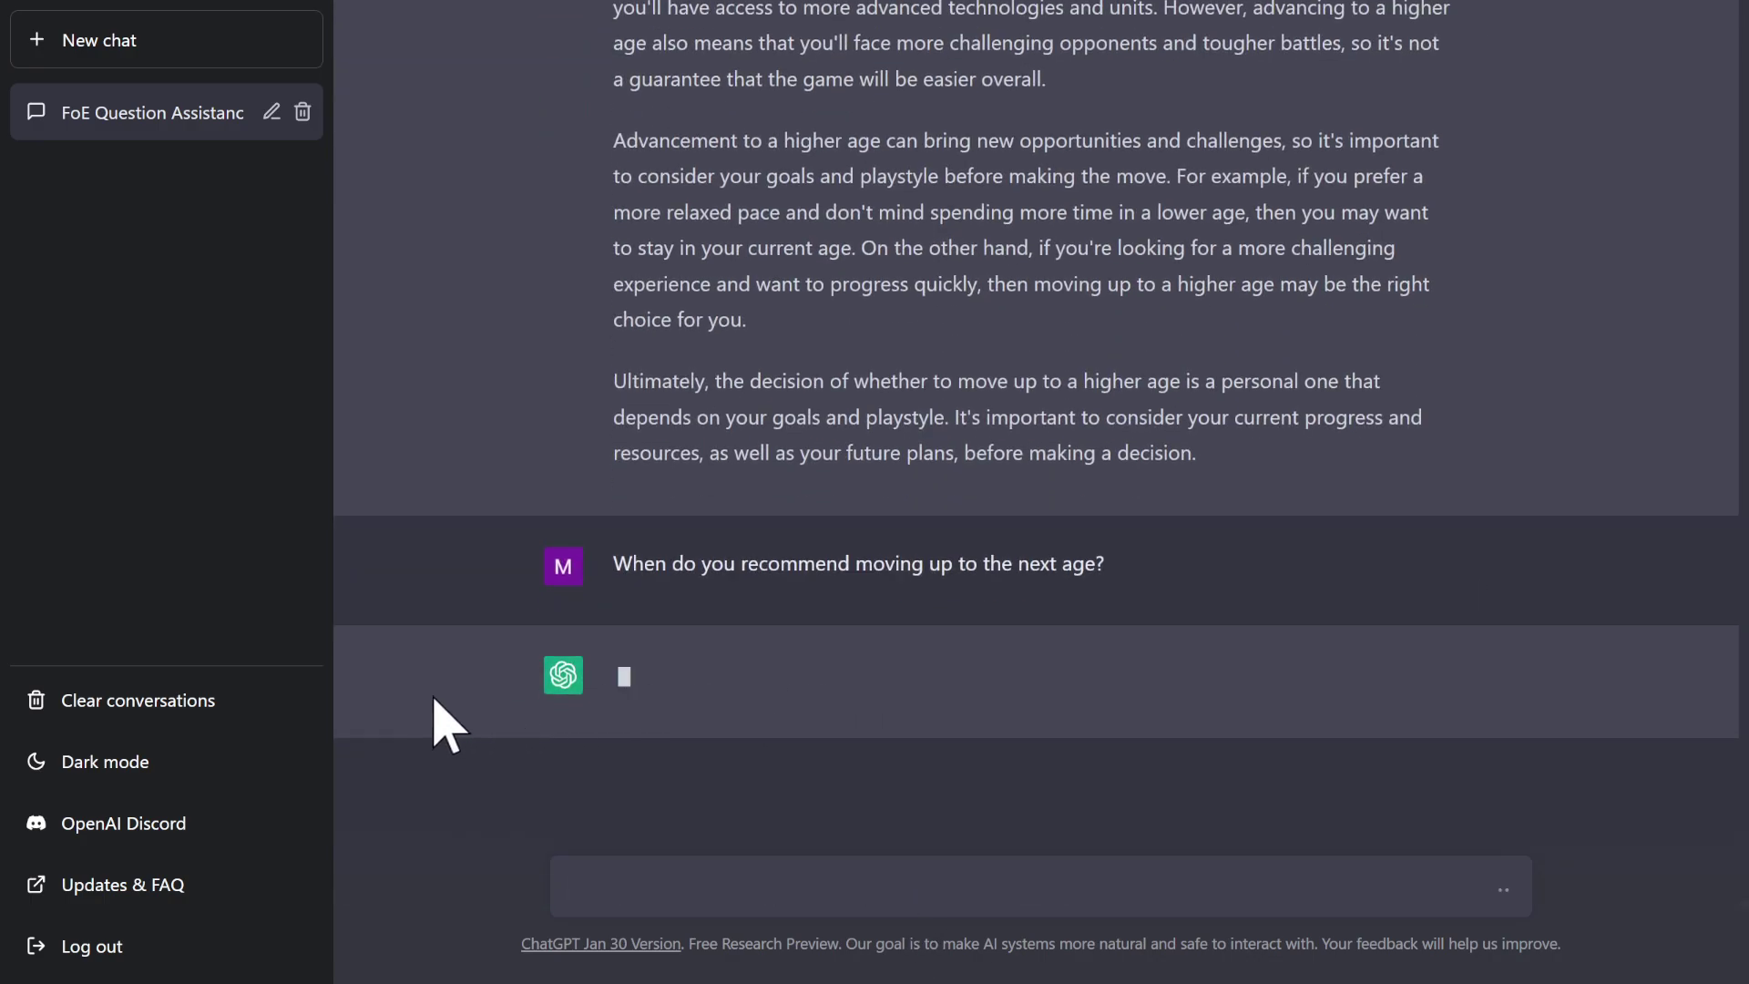
pyautogui.scroll(3, 638, 546)
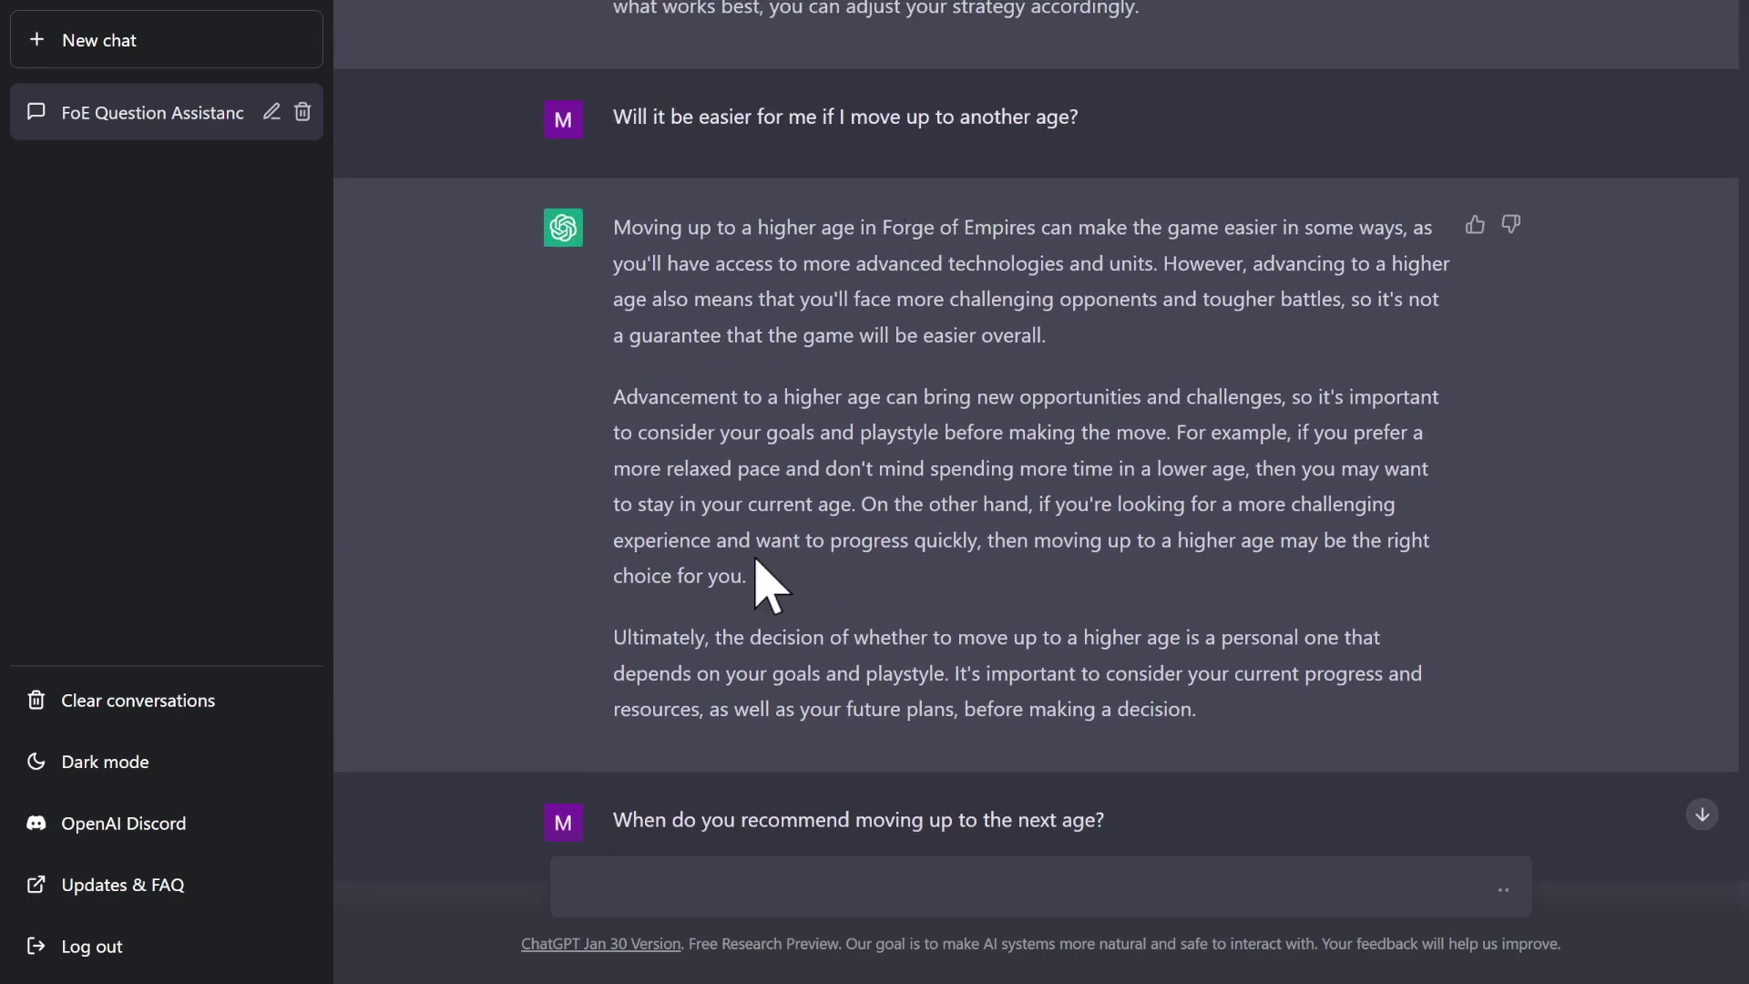
pyautogui.scroll(-3, 410, 561)
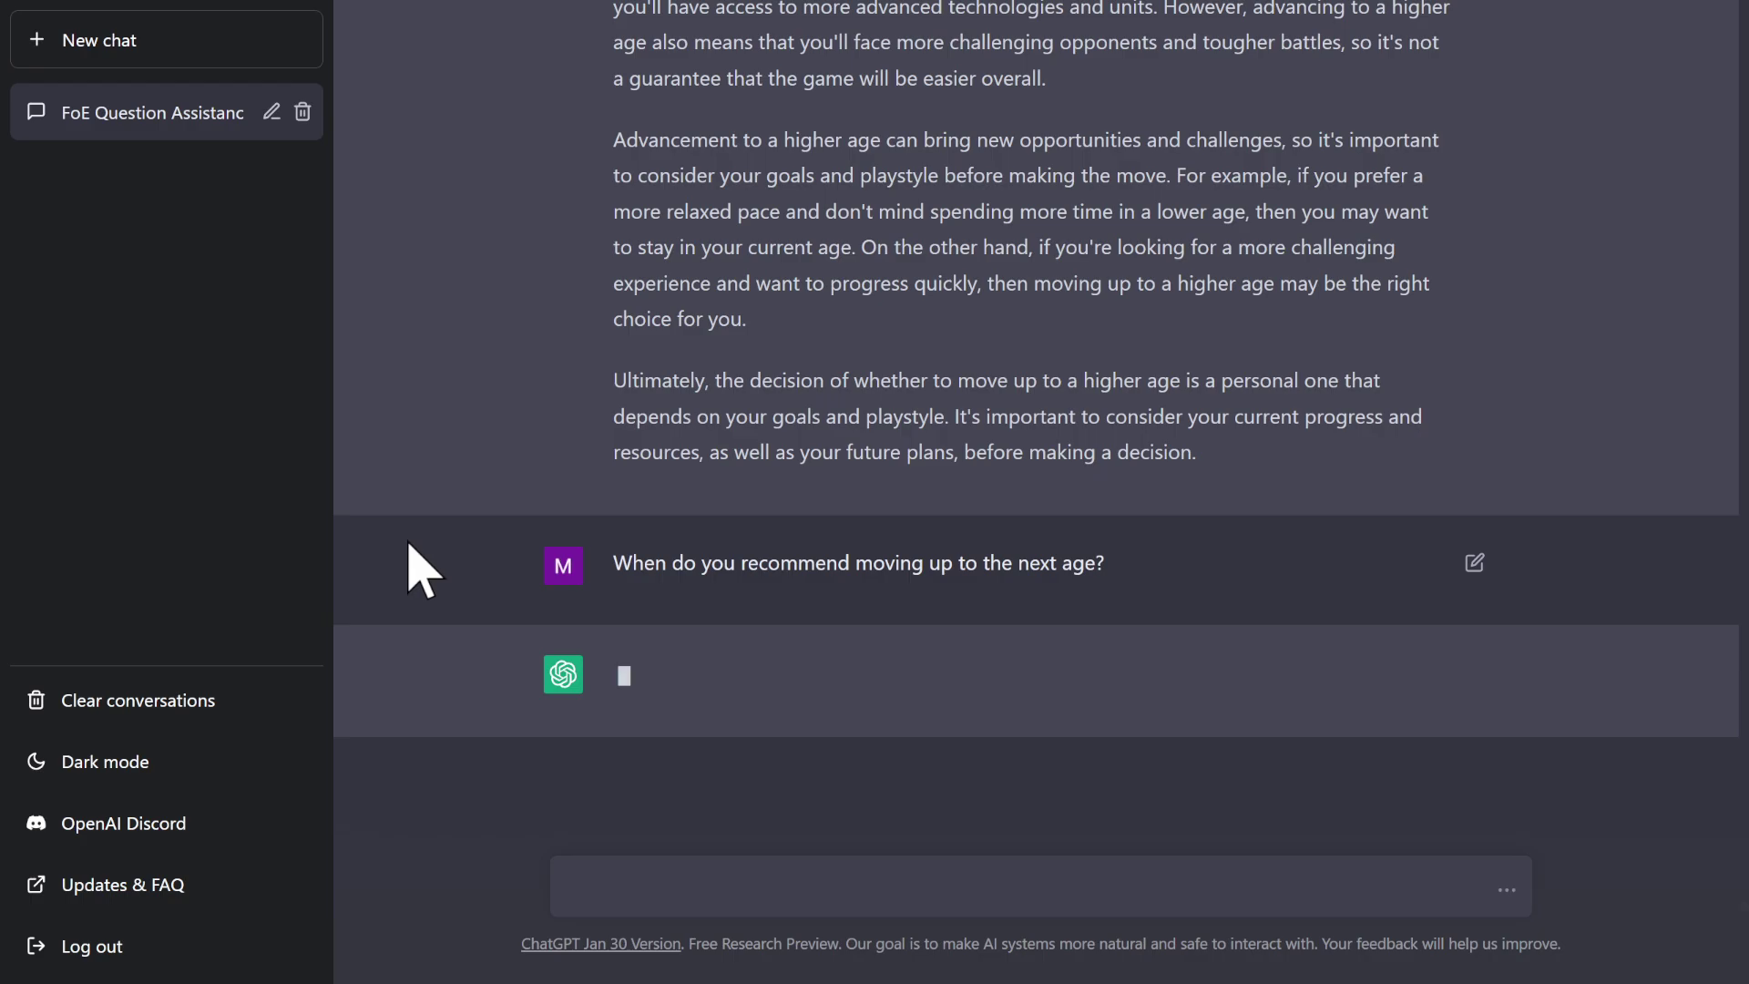
# Draft the follow-up "I have 300/300 attack boosts in EMA, am I ready to move up to HMA?" without sending it
pyautogui.write('I have 300/300 attack boosts in')
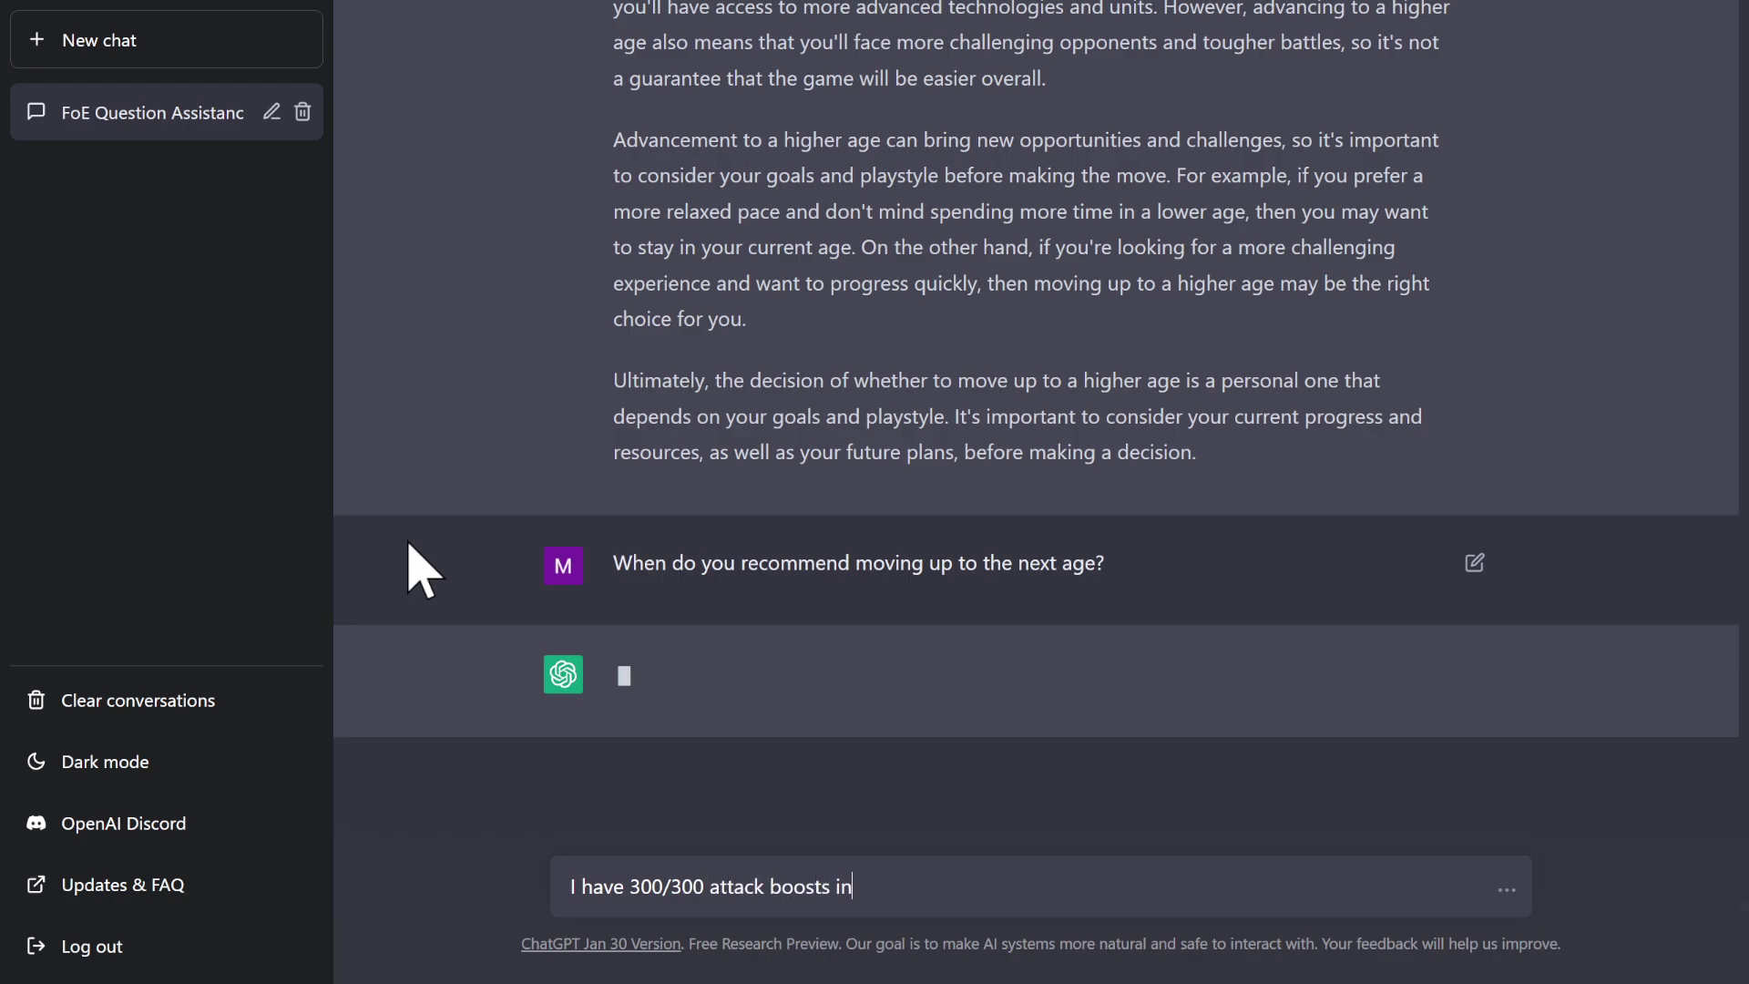
pyautogui.write(' EMA, am I ')
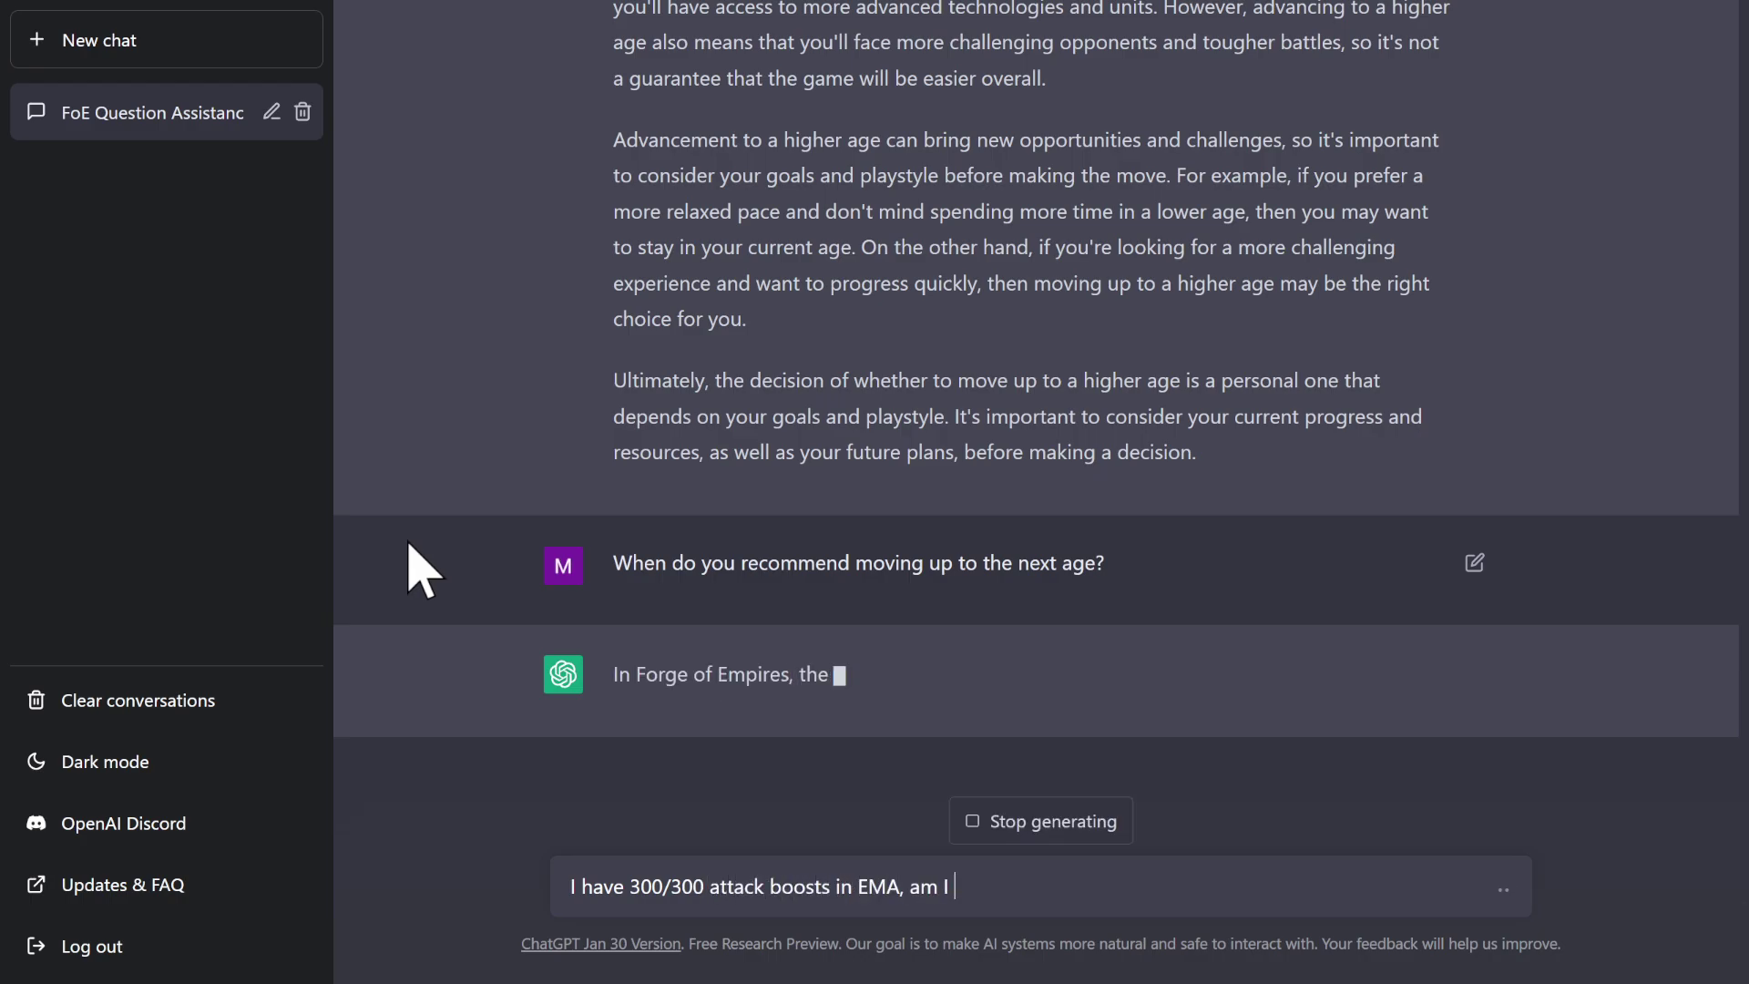
pyautogui.write('ready to move up to HM;A')
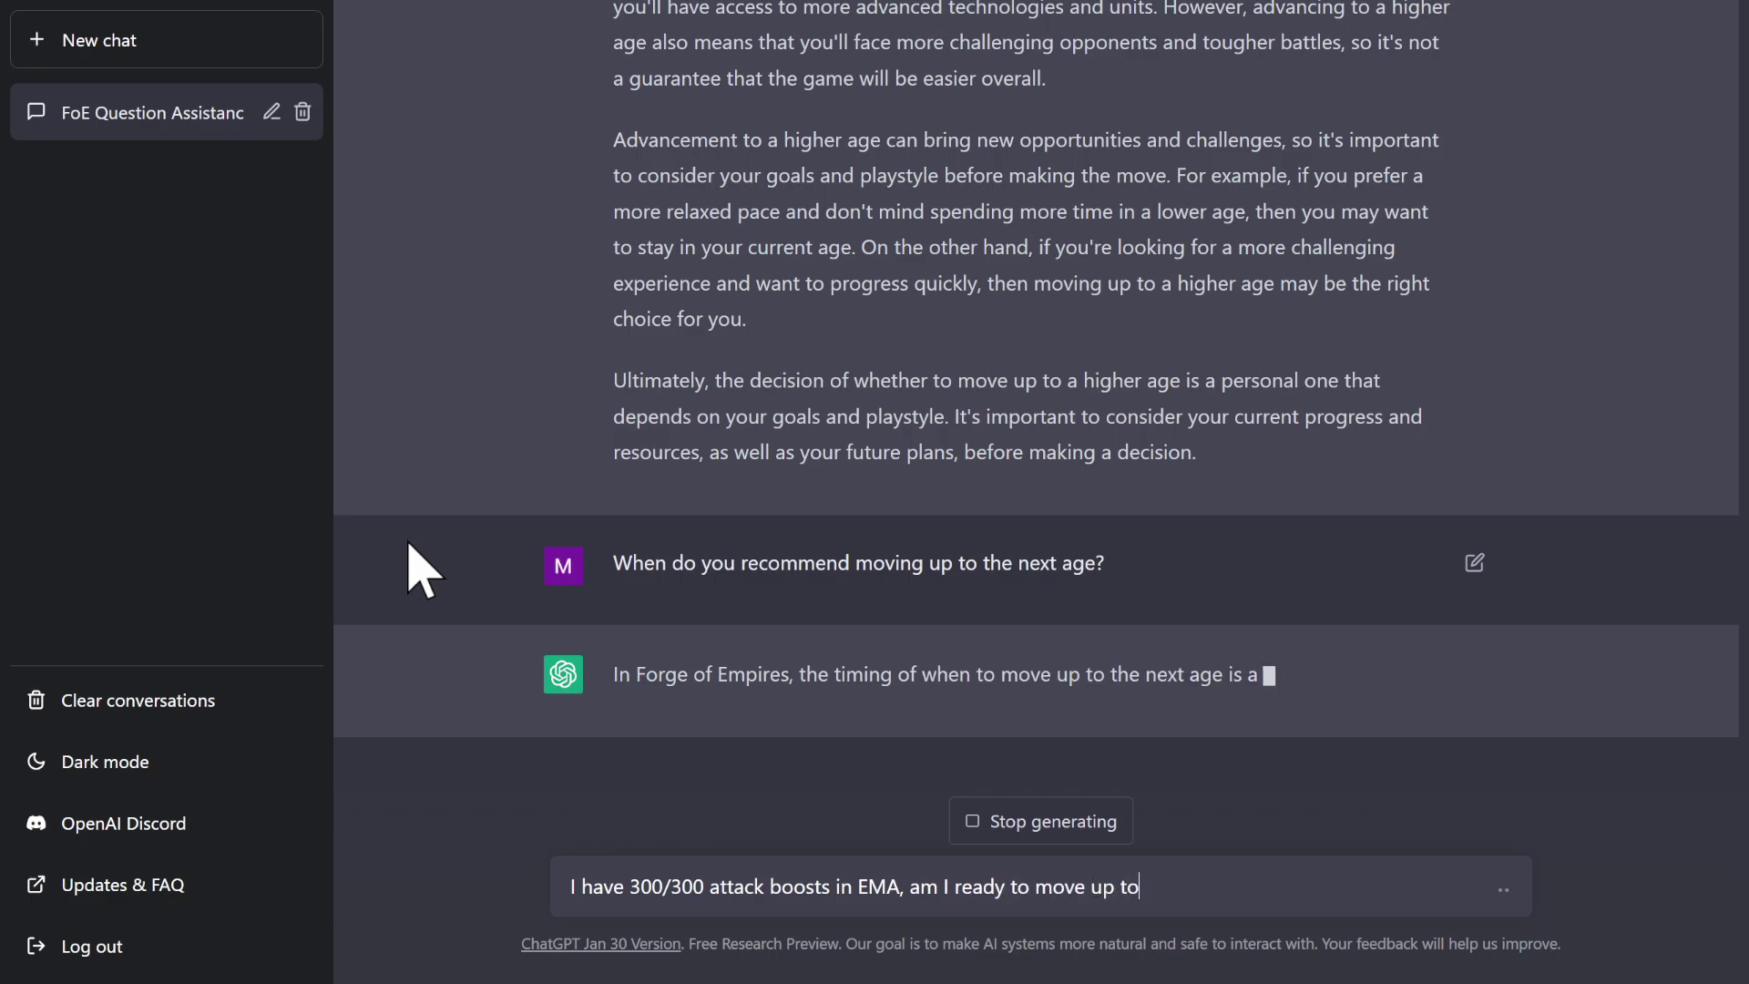
pyautogui.press('BackSpace')
pyautogui.press('BackSpace')
pyautogui.write('A?')
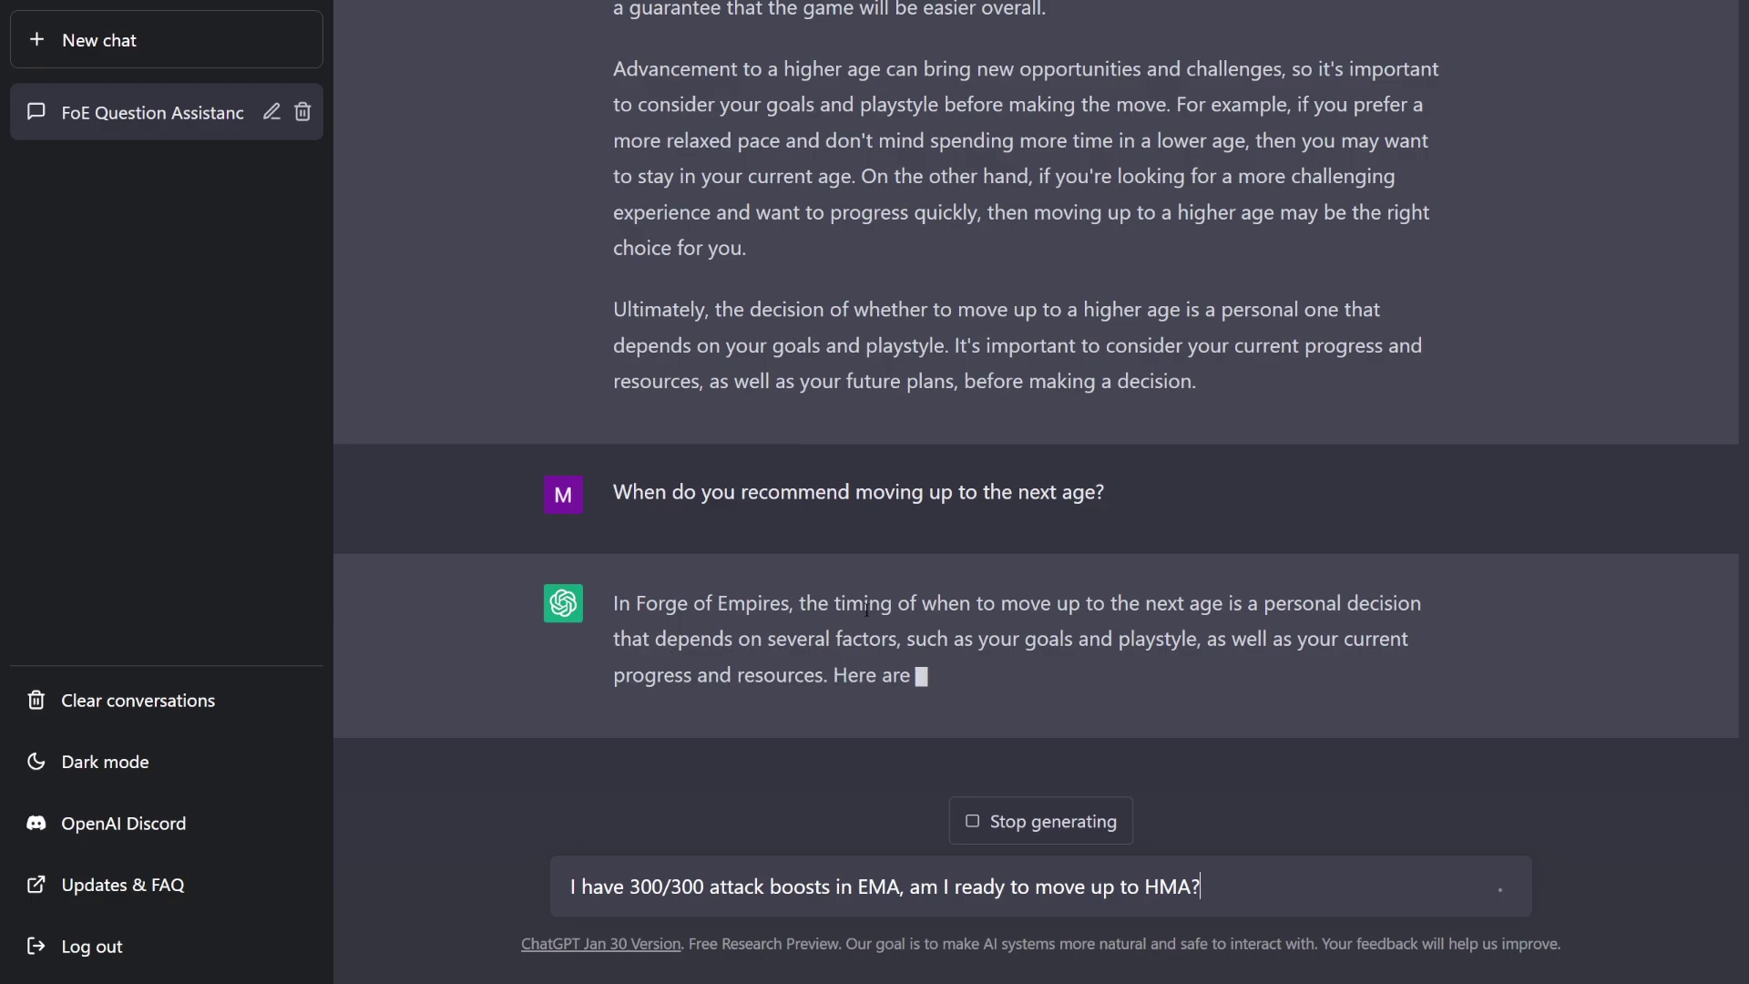
# Highlight and read the age-timing guidelines on a strong and balanced army, a solid economy and completed key research
pyautogui.moveTo(846, 603); pyautogui.dragTo(1079, 603)
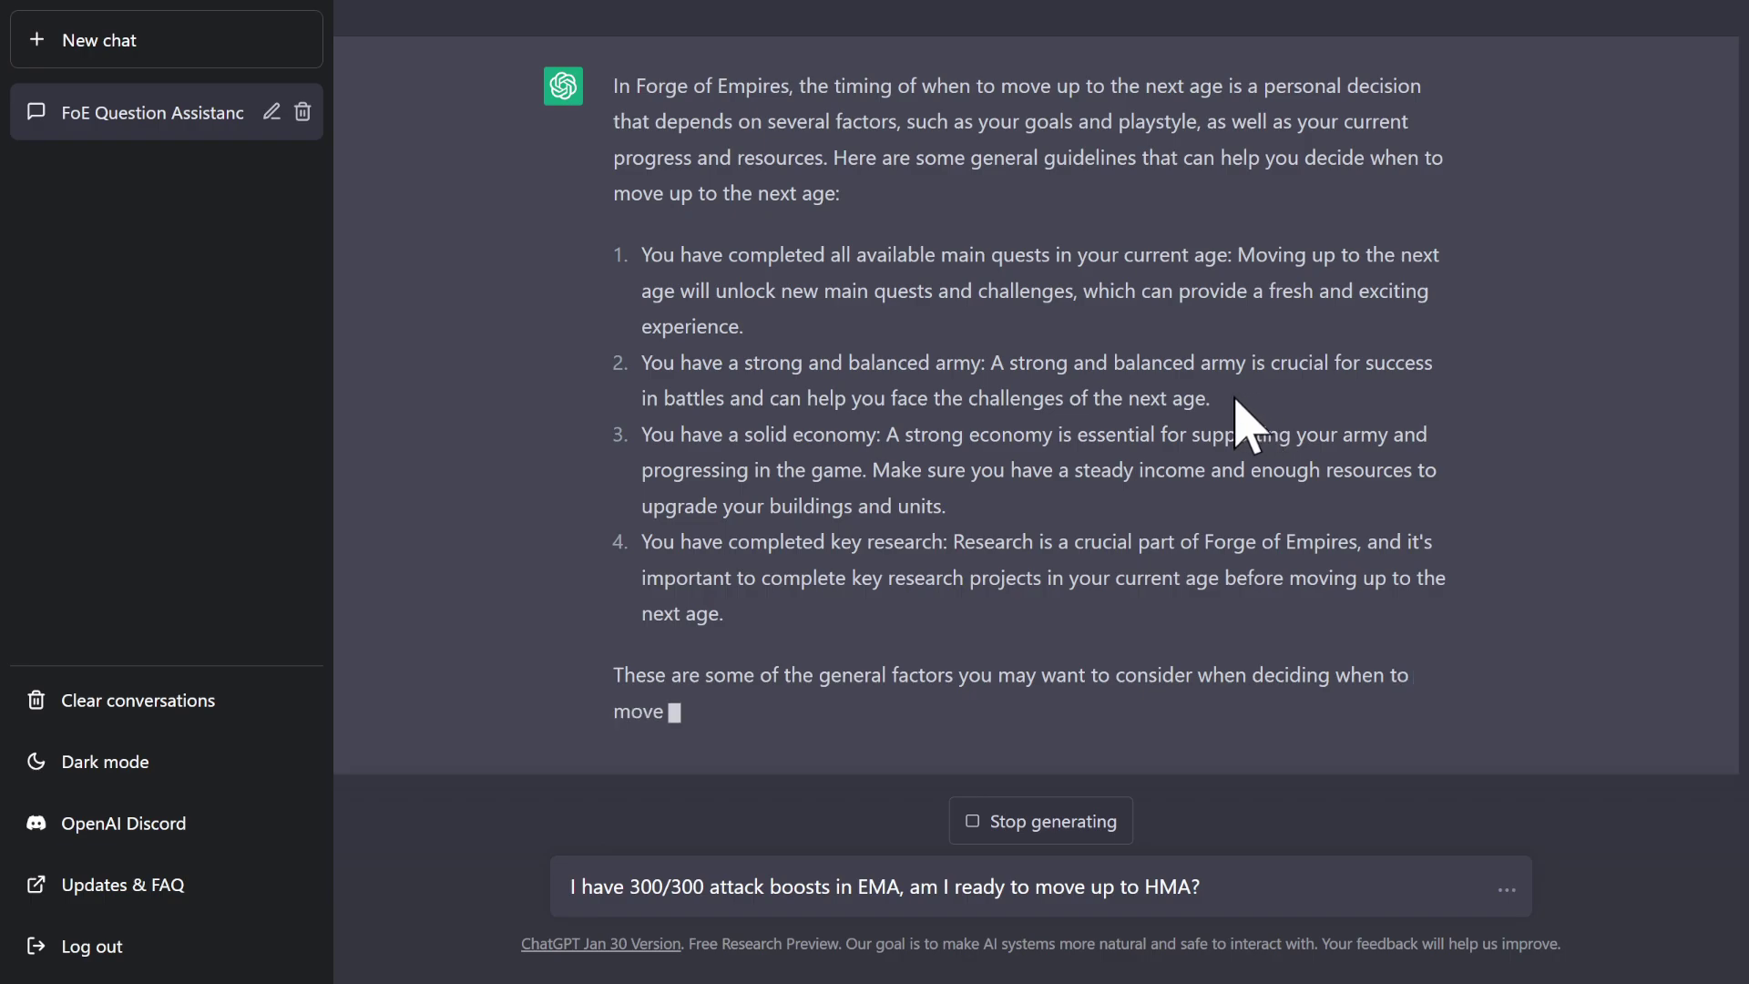
pyautogui.doubleClick(888, 326)
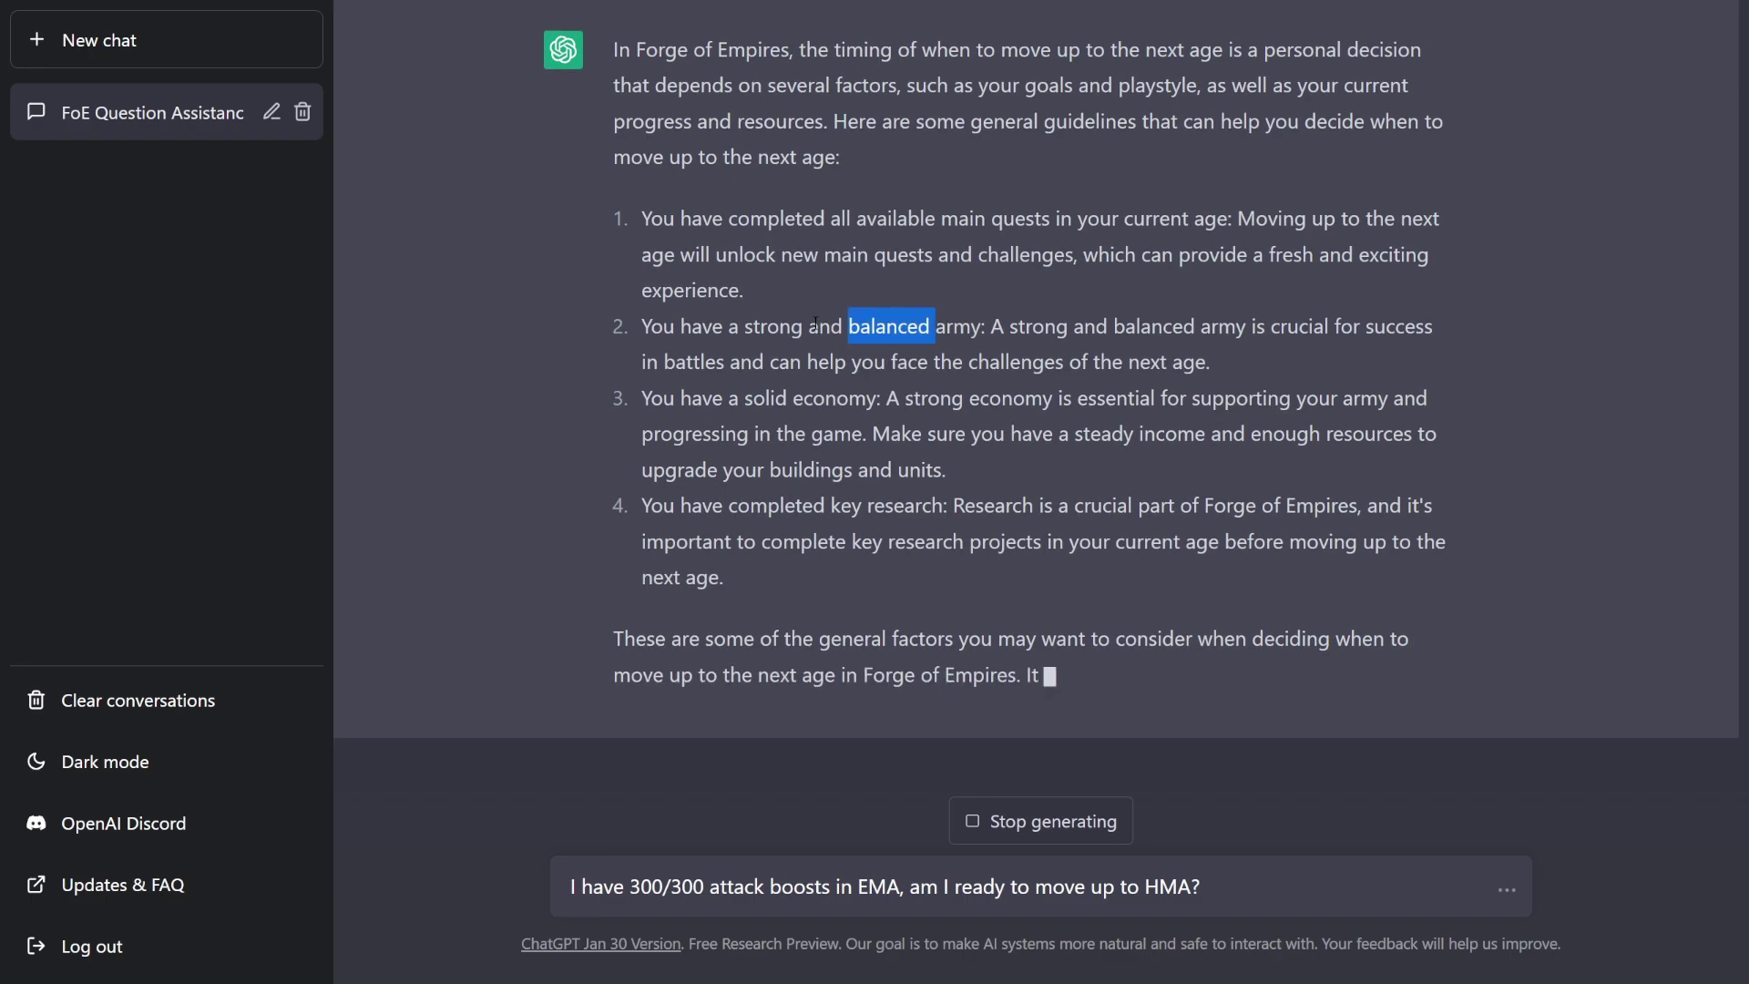
pyautogui.doubleClick(773, 291)
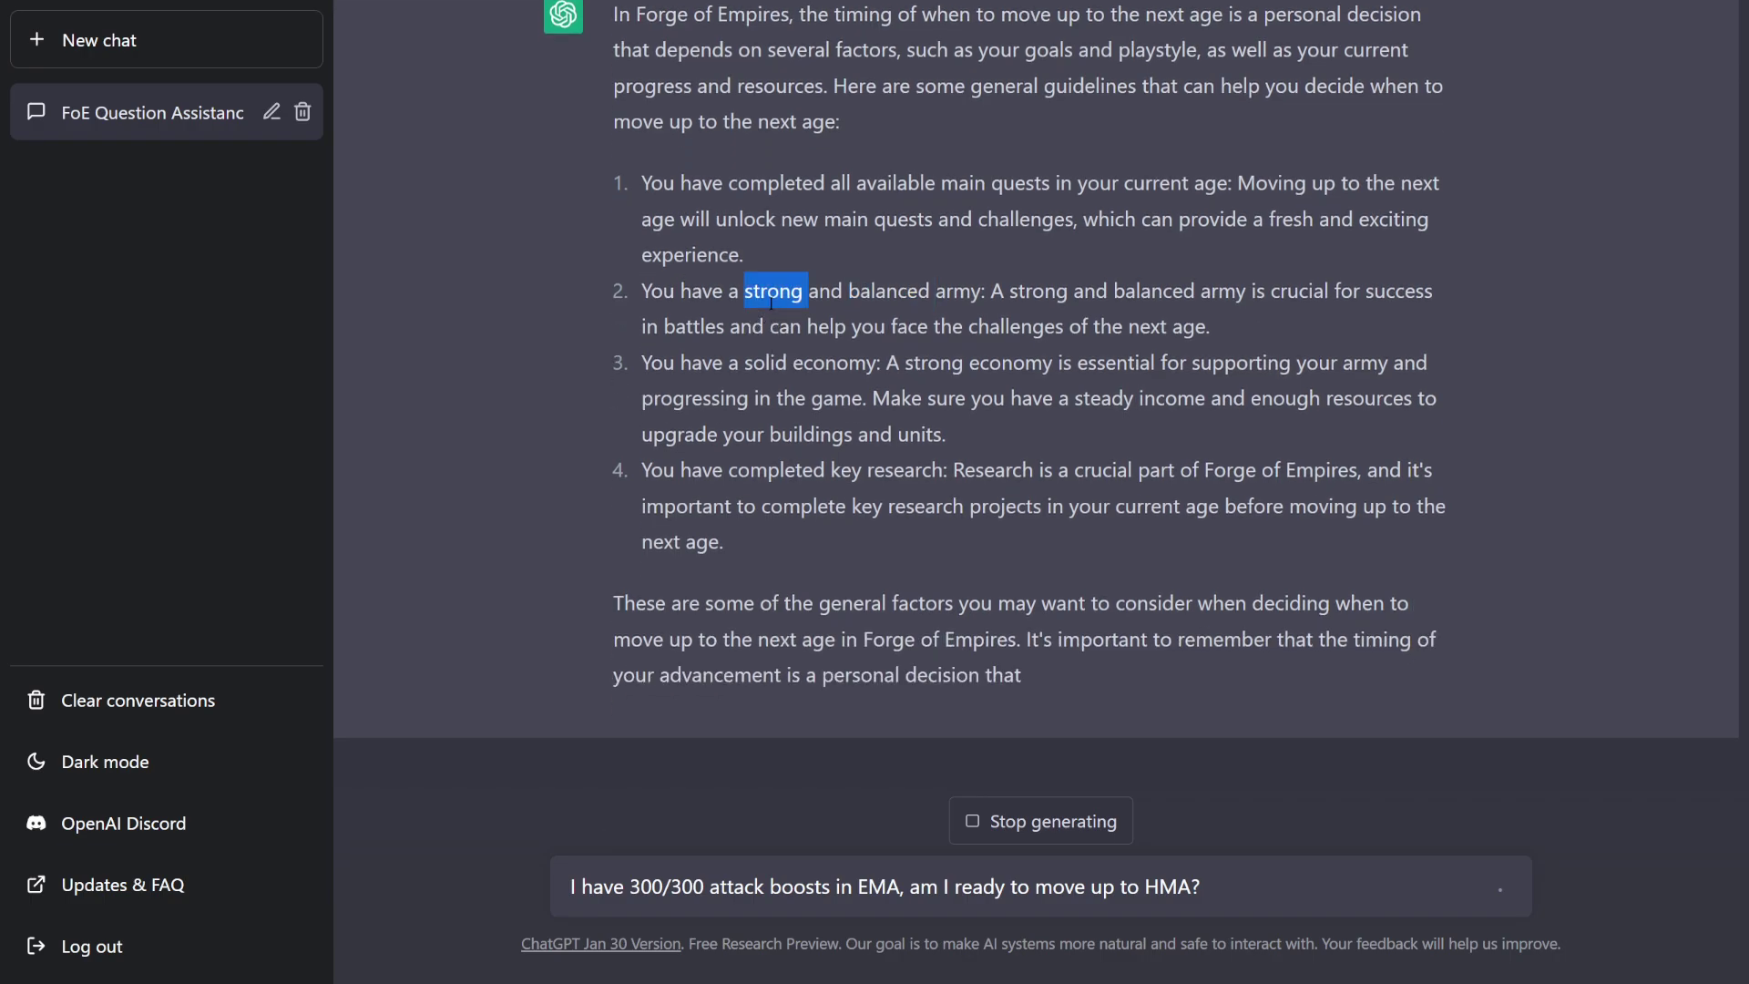
pyautogui.doubleClick(861, 290)
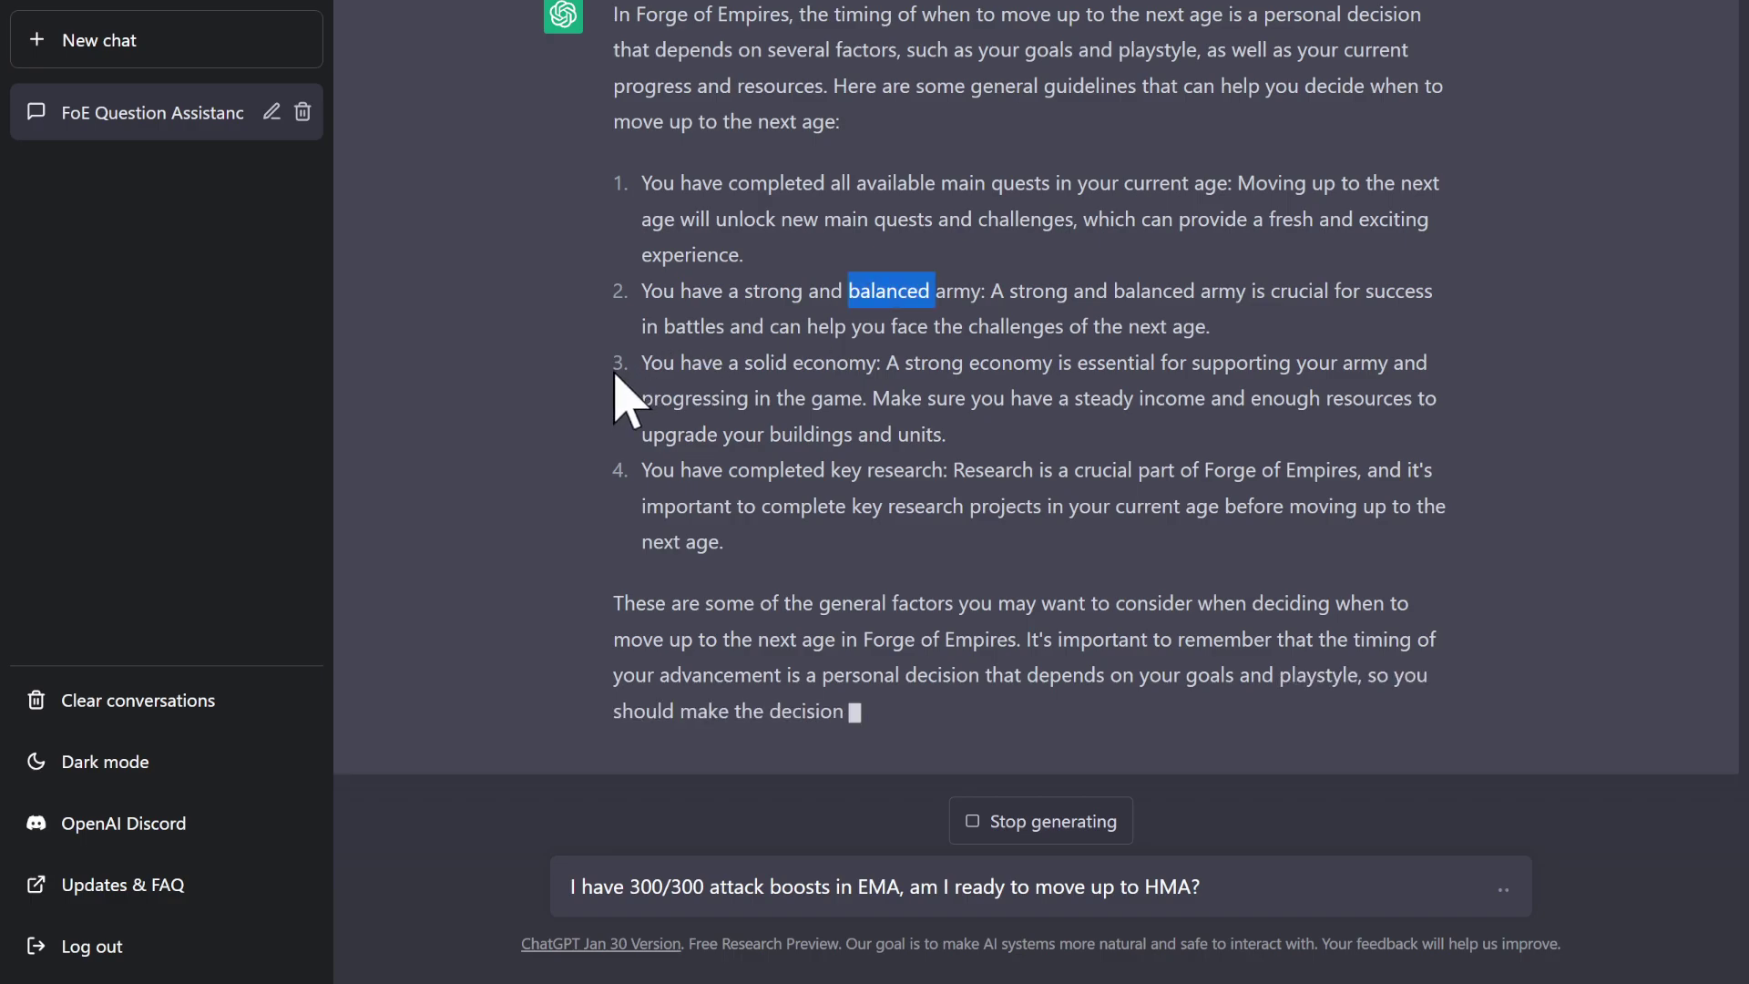
pyautogui.moveTo(642, 327); pyautogui.dragTo(872, 365)
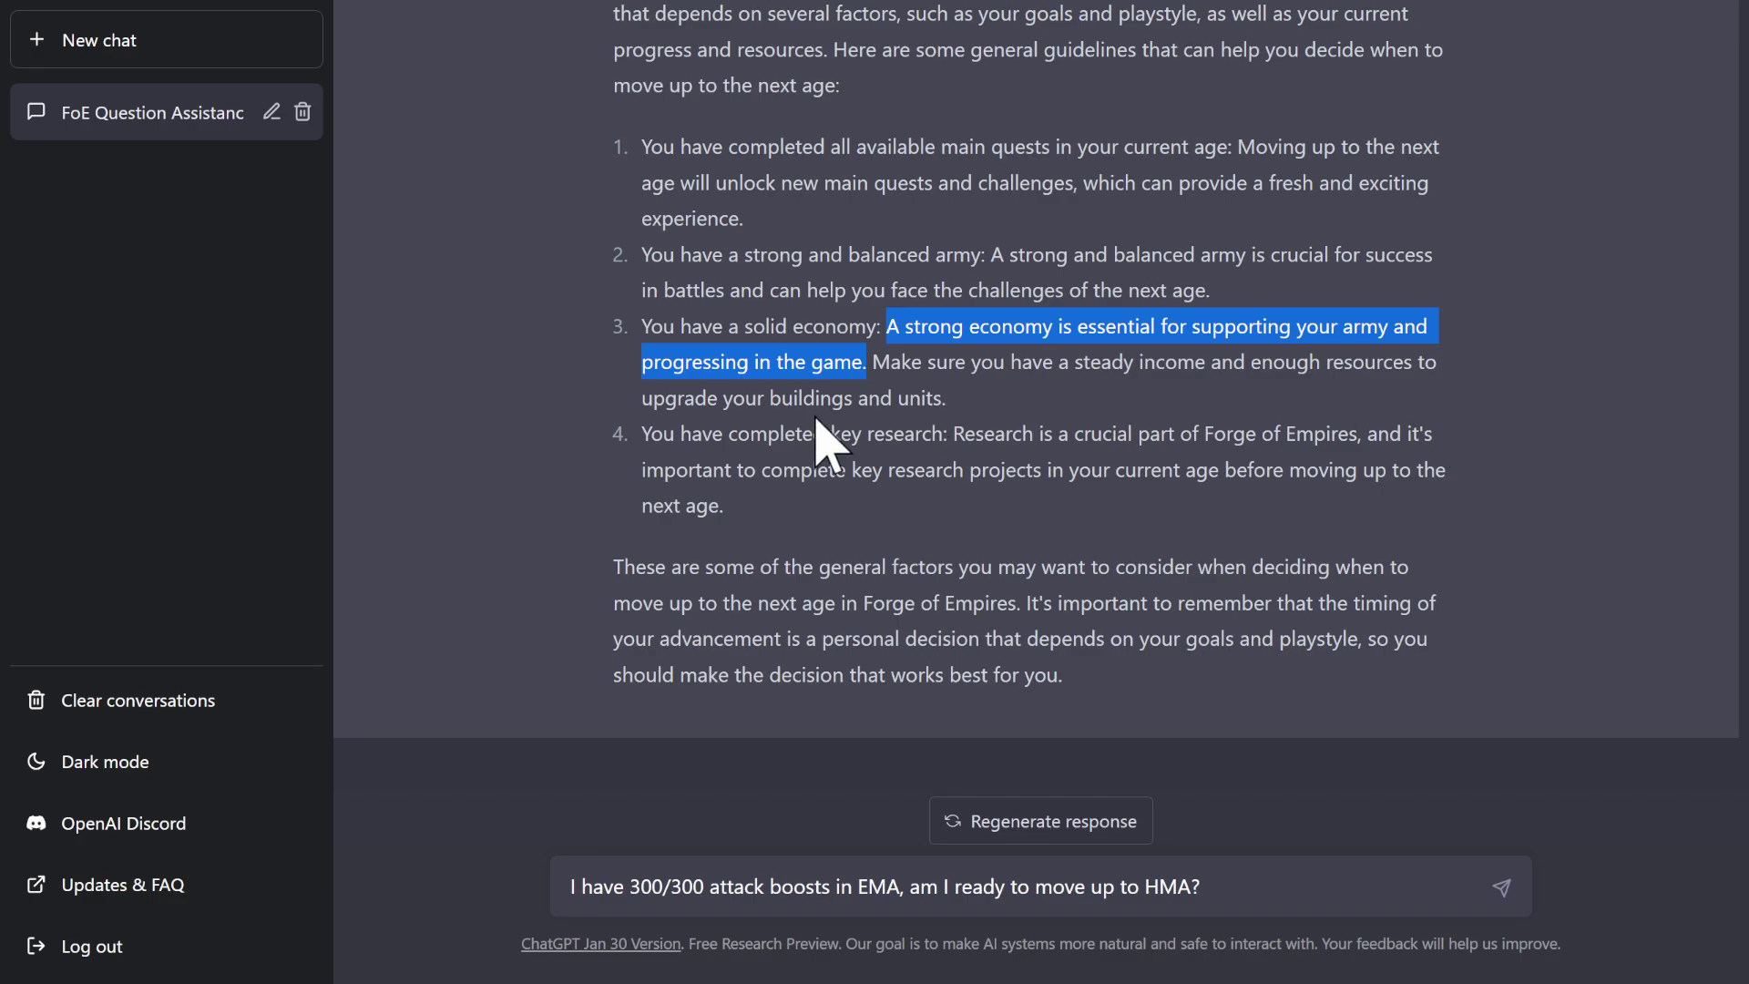
pyautogui.moveTo(965, 412); pyautogui.dragTo(872, 361)
pyautogui.click(925, 410)
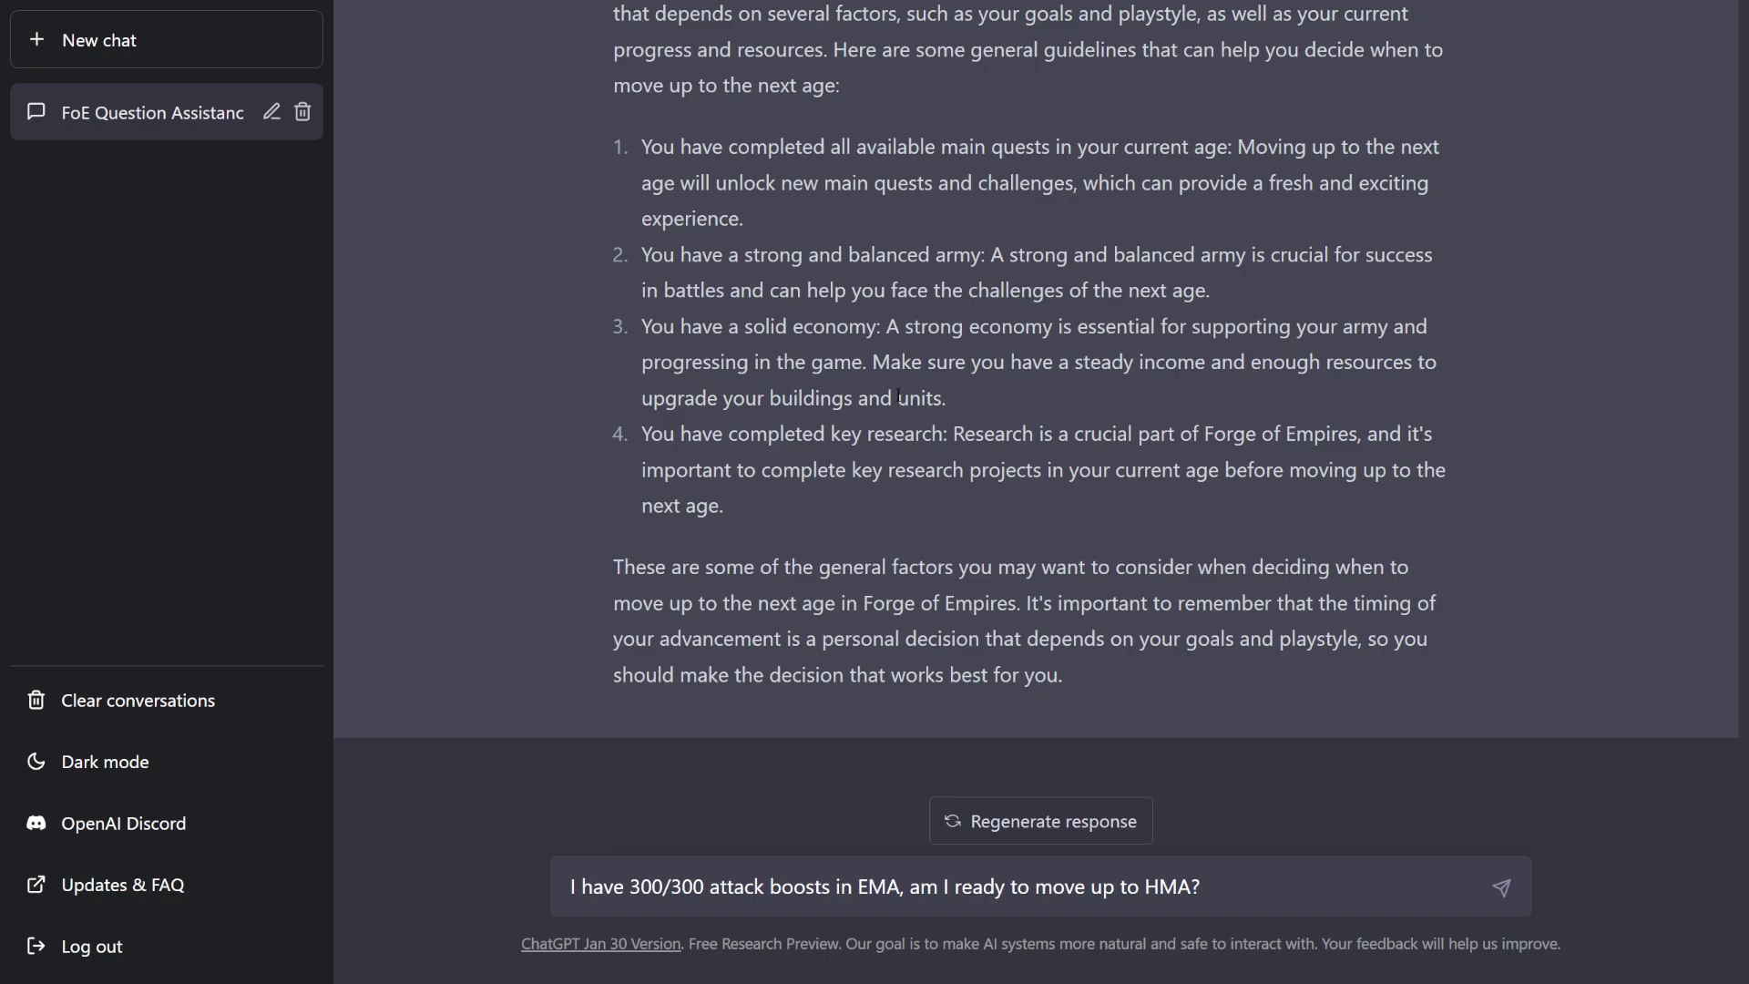
pyautogui.doubleClick(898, 395)
pyautogui.click(798, 442)
pyautogui.moveTo(937, 511); pyautogui.dragTo(946, 434)
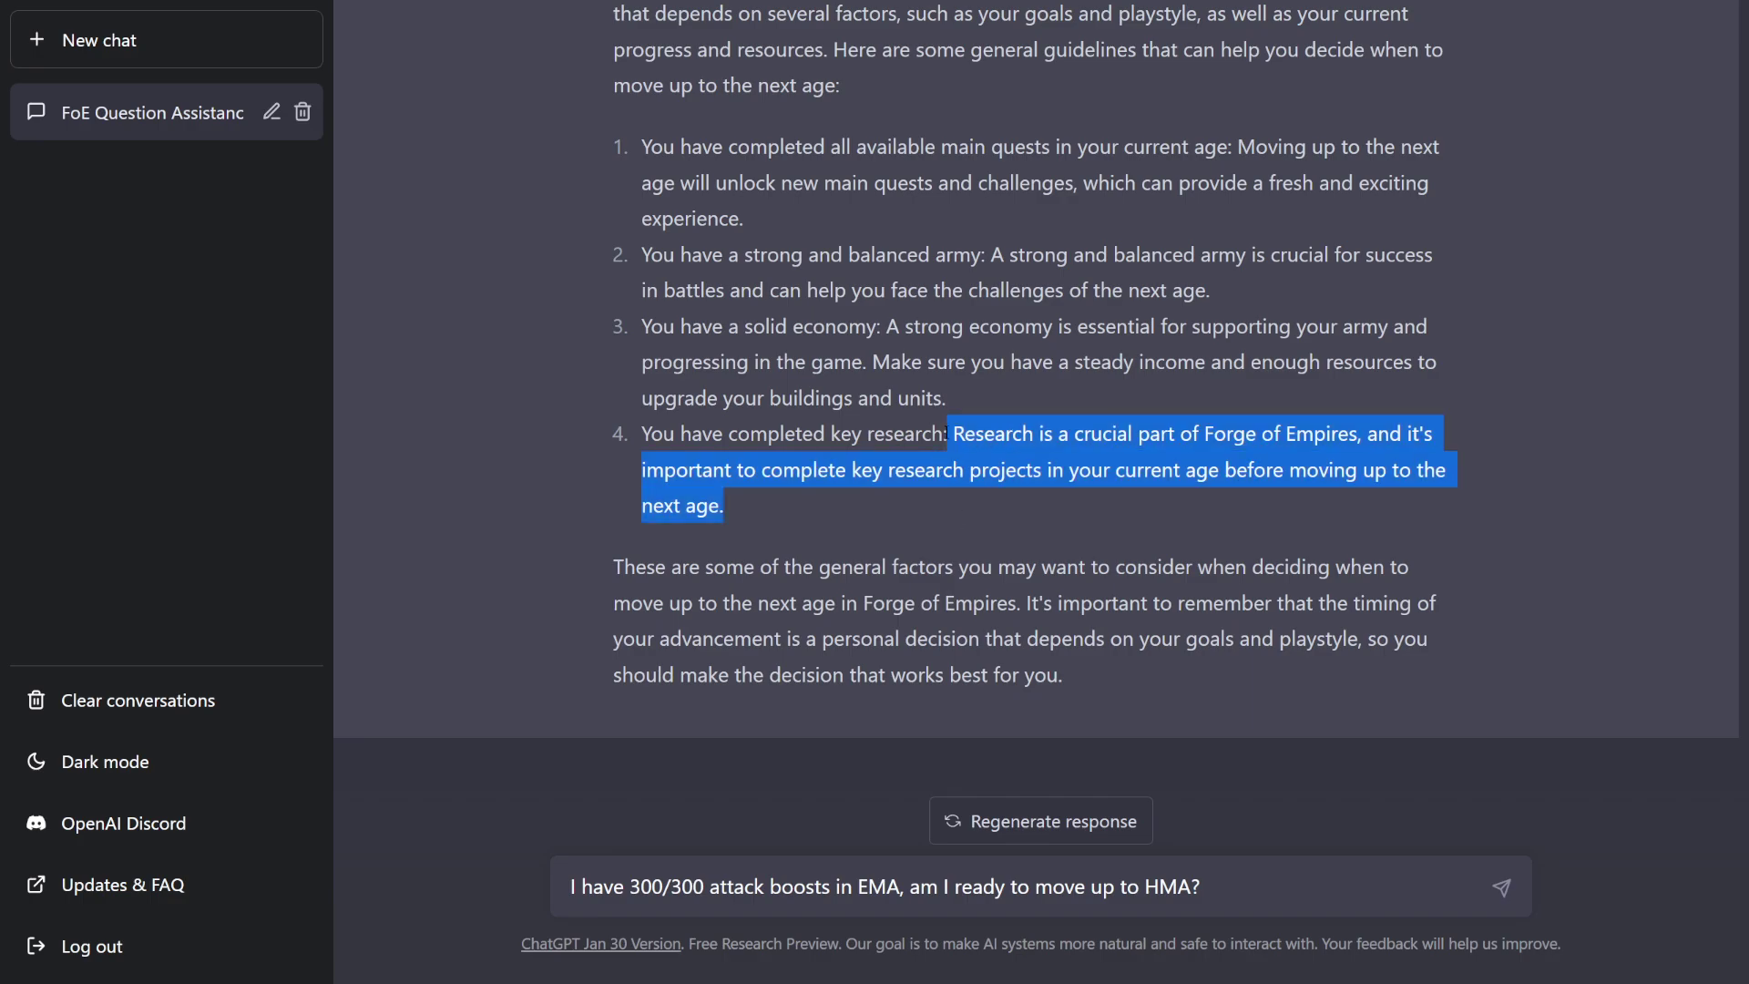
# Send the drafted follow-up about moving up to HMA with 300/300 attack boosts
pyautogui.click(1318, 613)
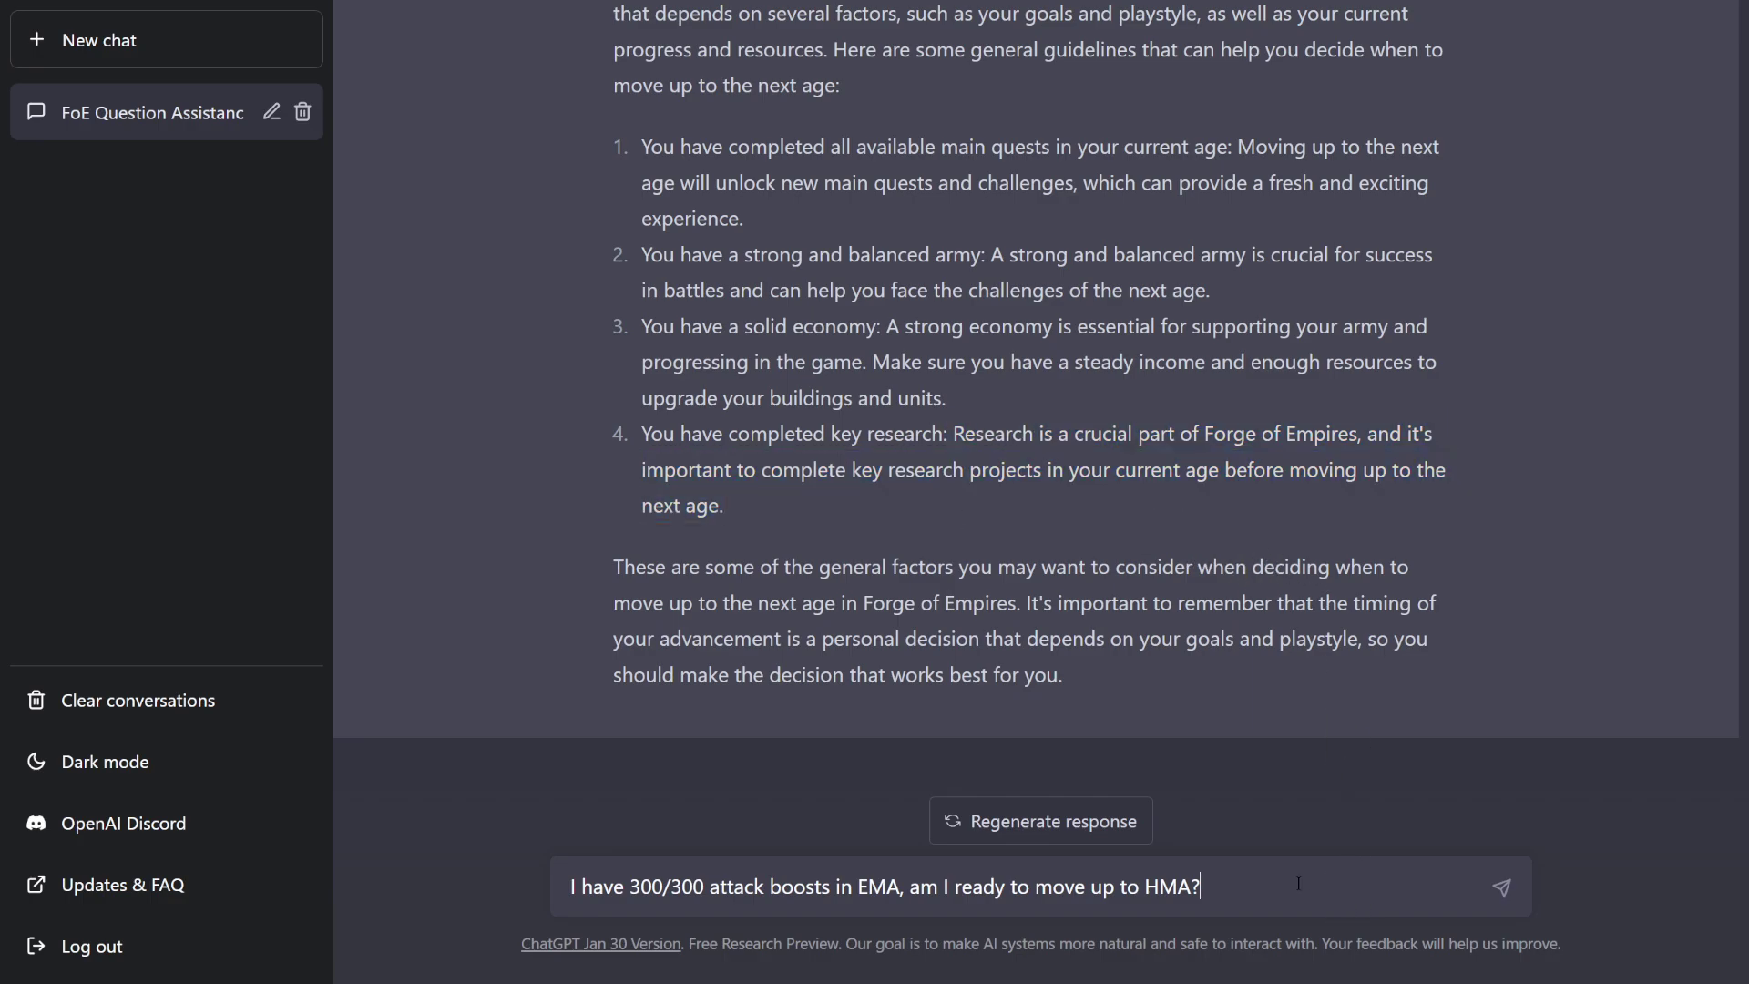
pyautogui.press('Return')
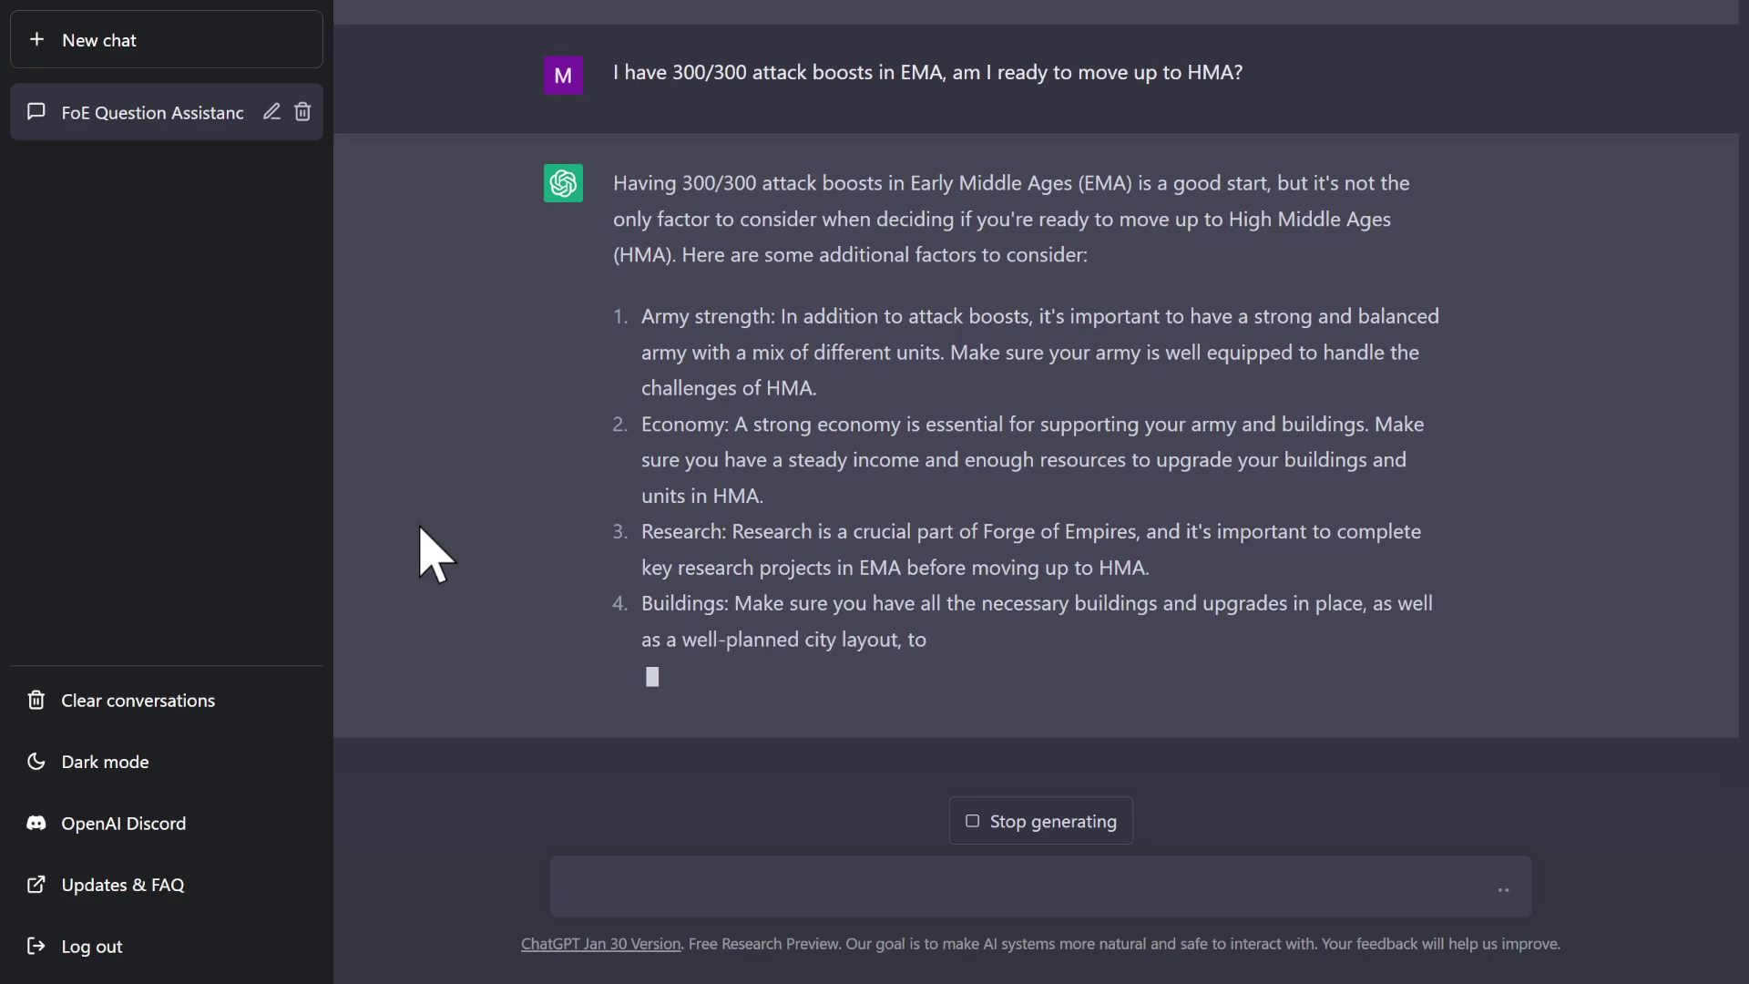
pyautogui.scroll(5, 957, 528)
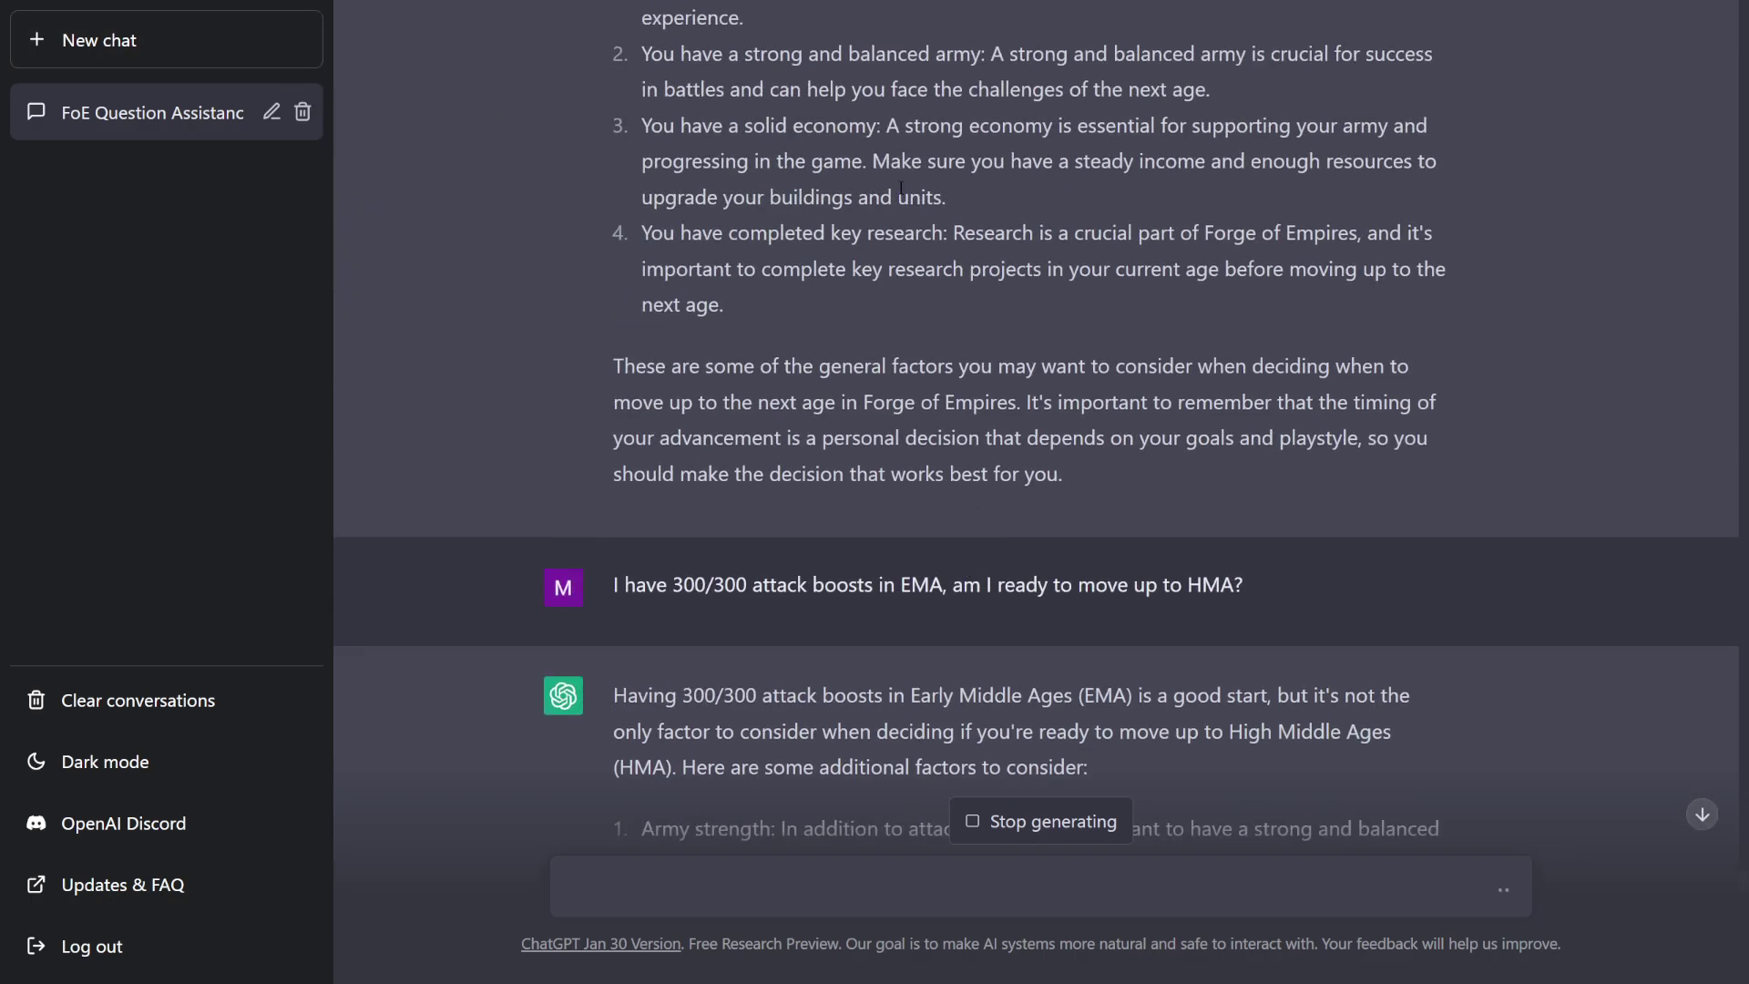
# Read through the answer on moving up to HMA with 300/300 attack boosts, highlighting its opening sentence and the quests and challenges point
pyautogui.scroll(-6, 1167, 391)
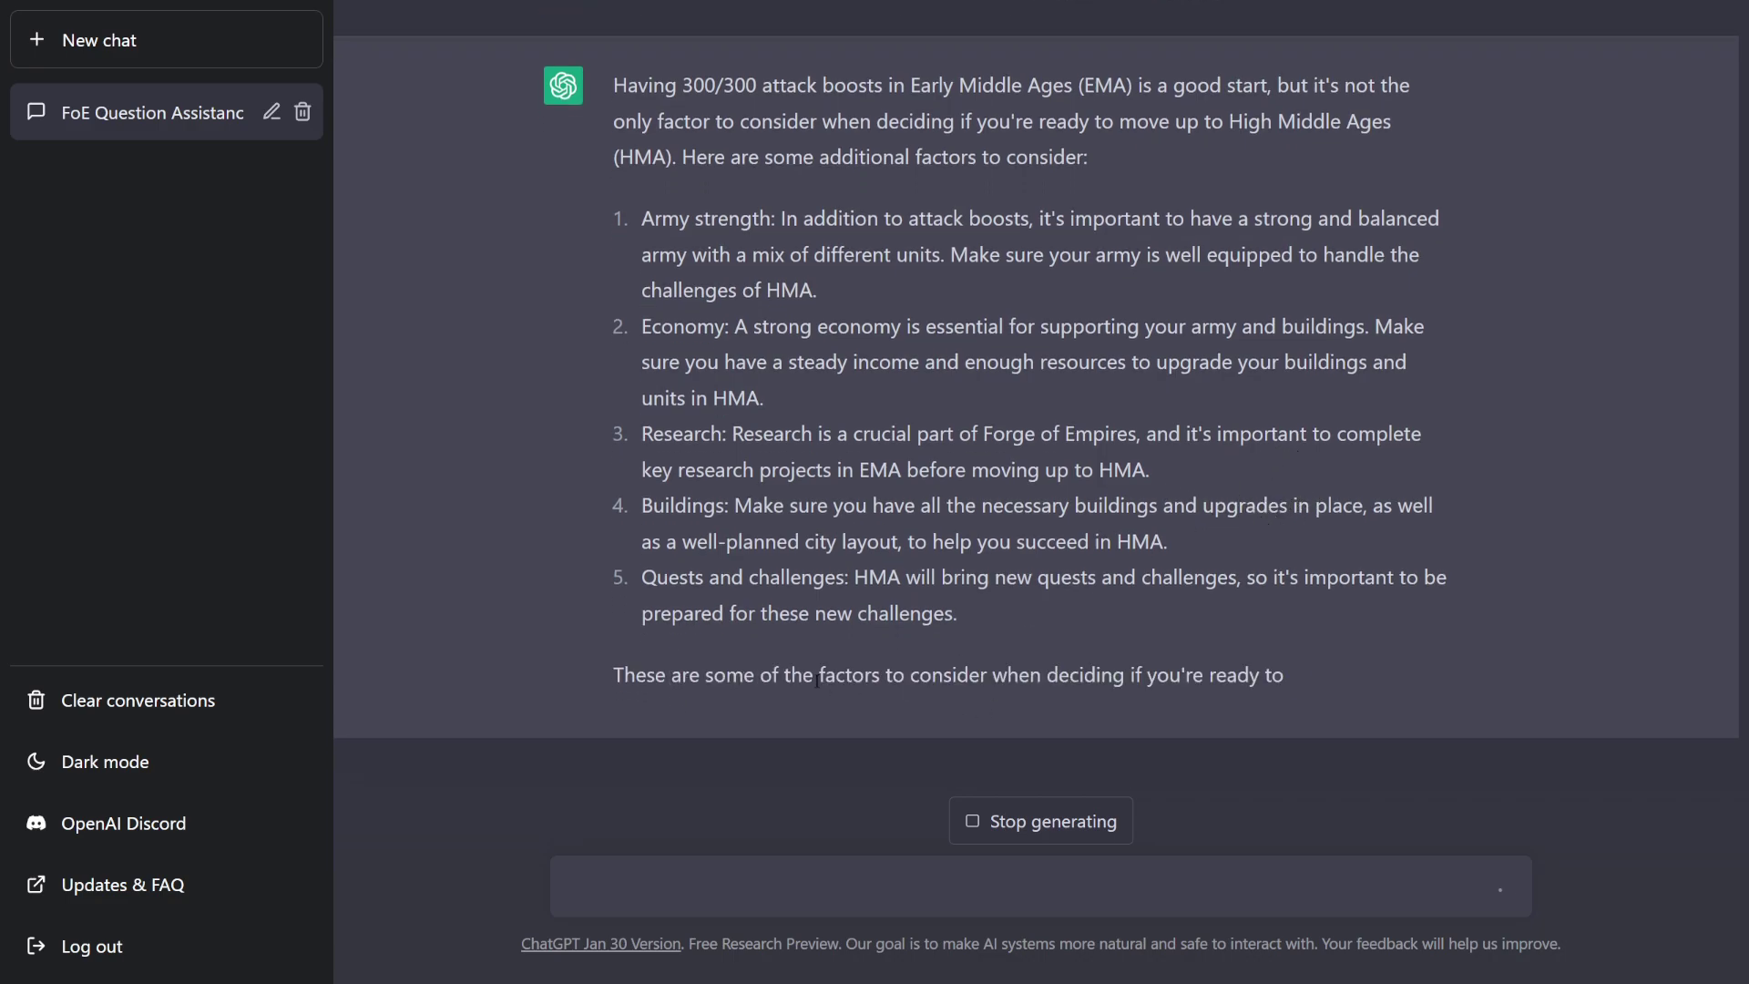
pyautogui.moveTo(900, 541); pyautogui.dragTo(789, 532)
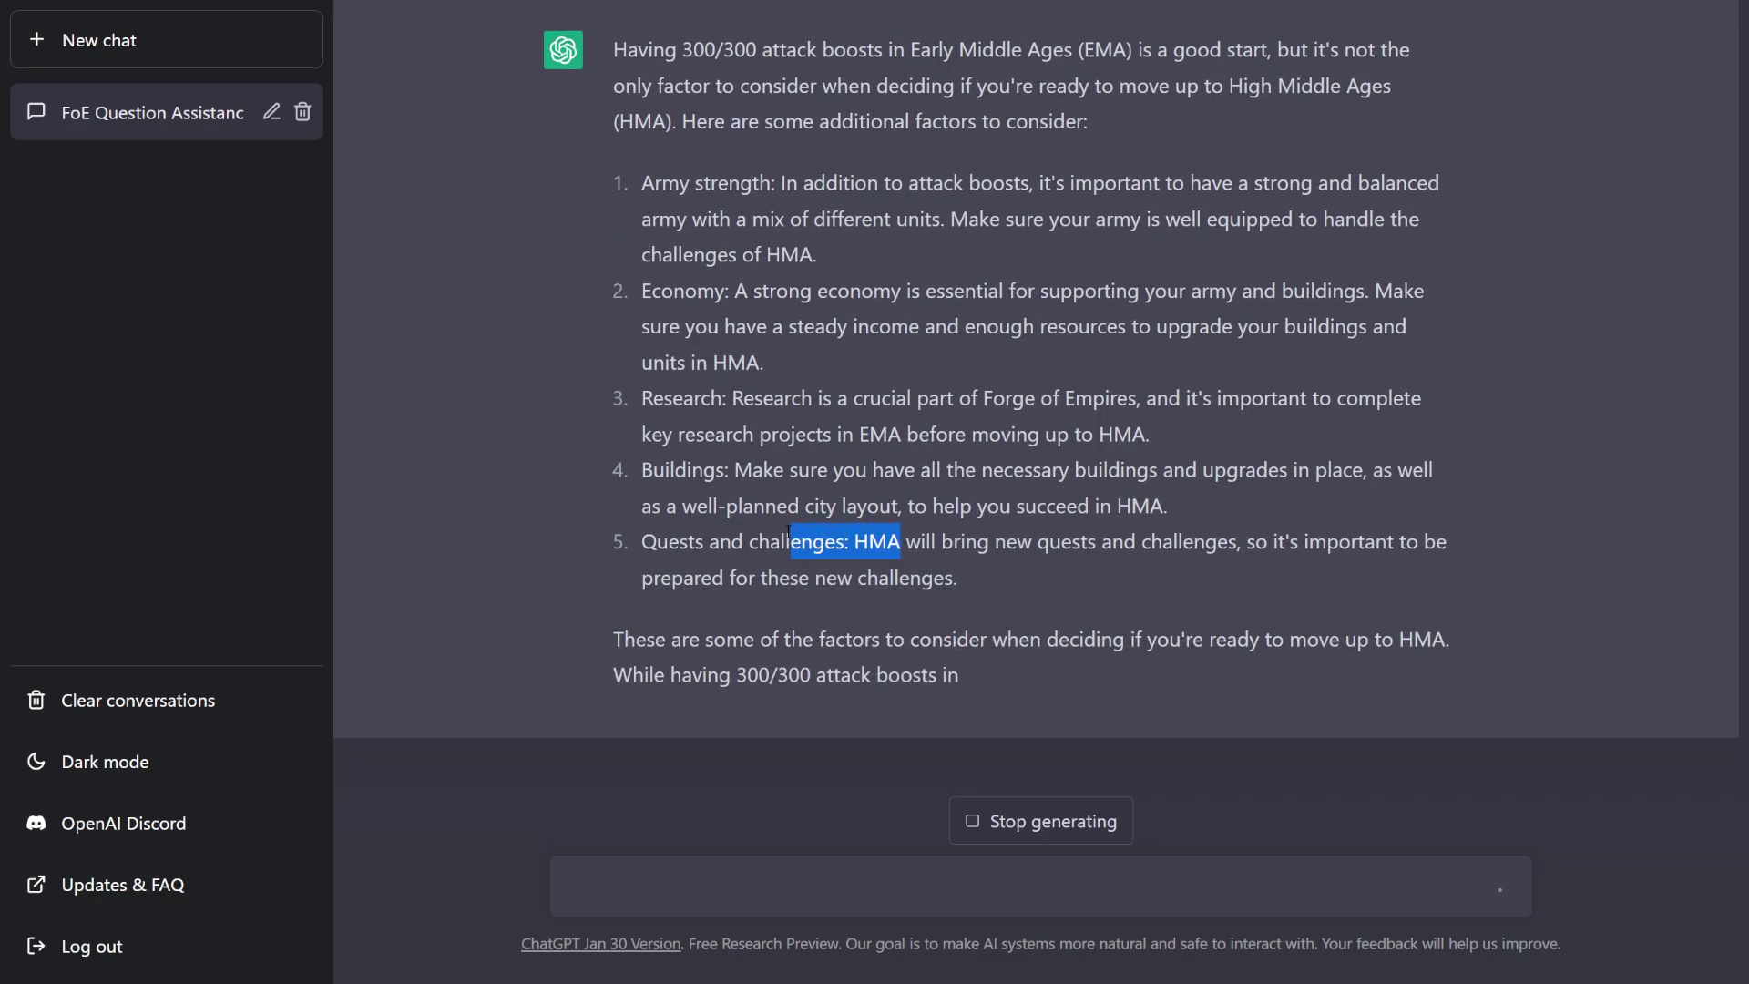
pyautogui.click(789, 532)
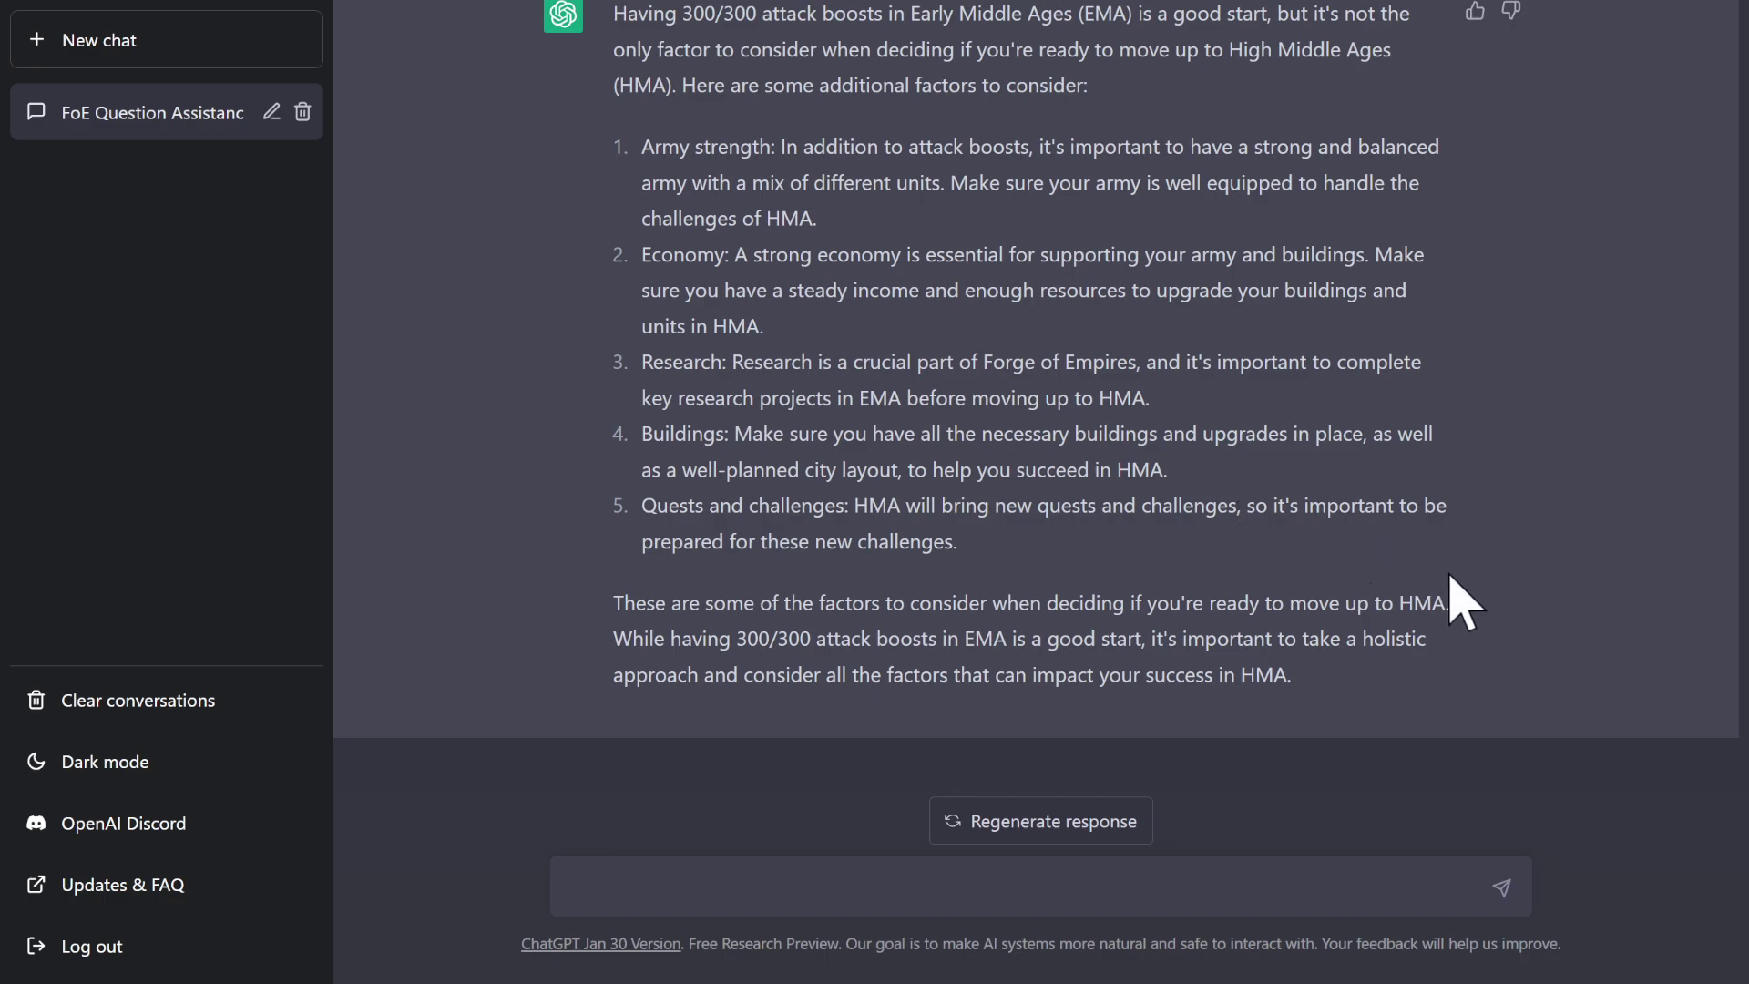
pyautogui.scroll(1, 1090, 622)
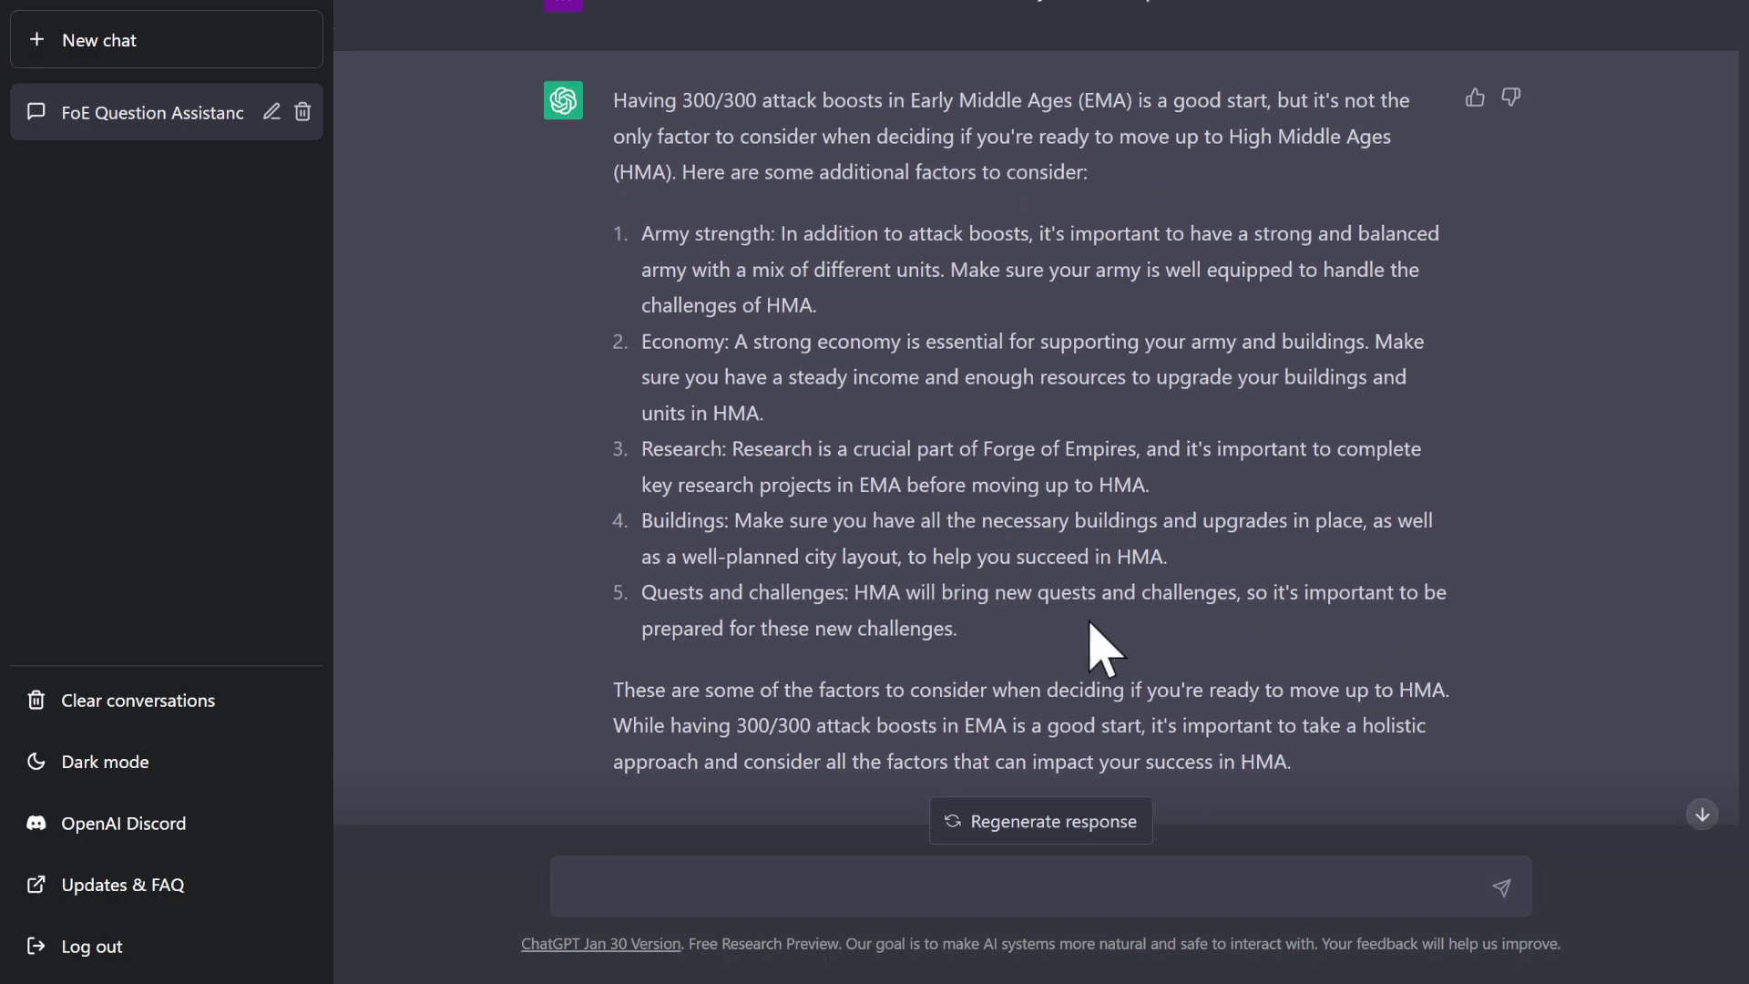
pyautogui.scroll(2, 1090, 622)
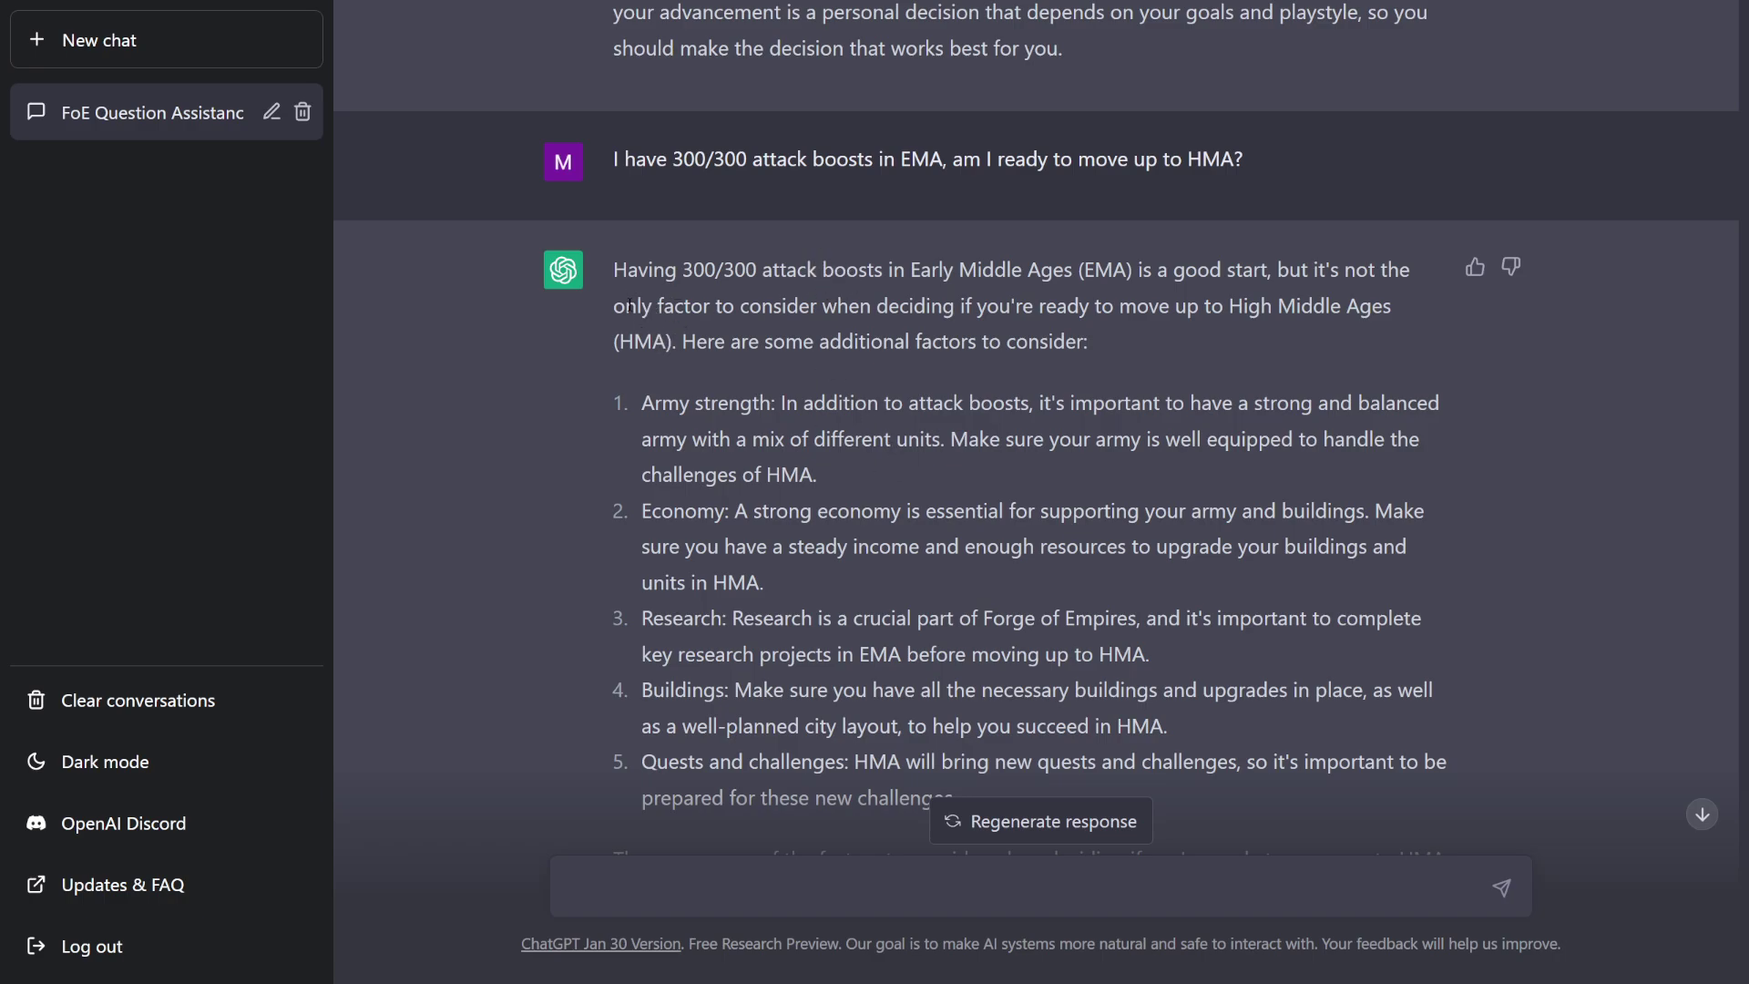
pyautogui.moveTo(628, 269); pyautogui.dragTo(1184, 270)
pyautogui.click(1144, 341)
pyautogui.scroll(-3, 1145, 364)
# Send the question "Will 300/300 attack boosts be enough to fight in HMA?"
pyautogui.click(795, 871)
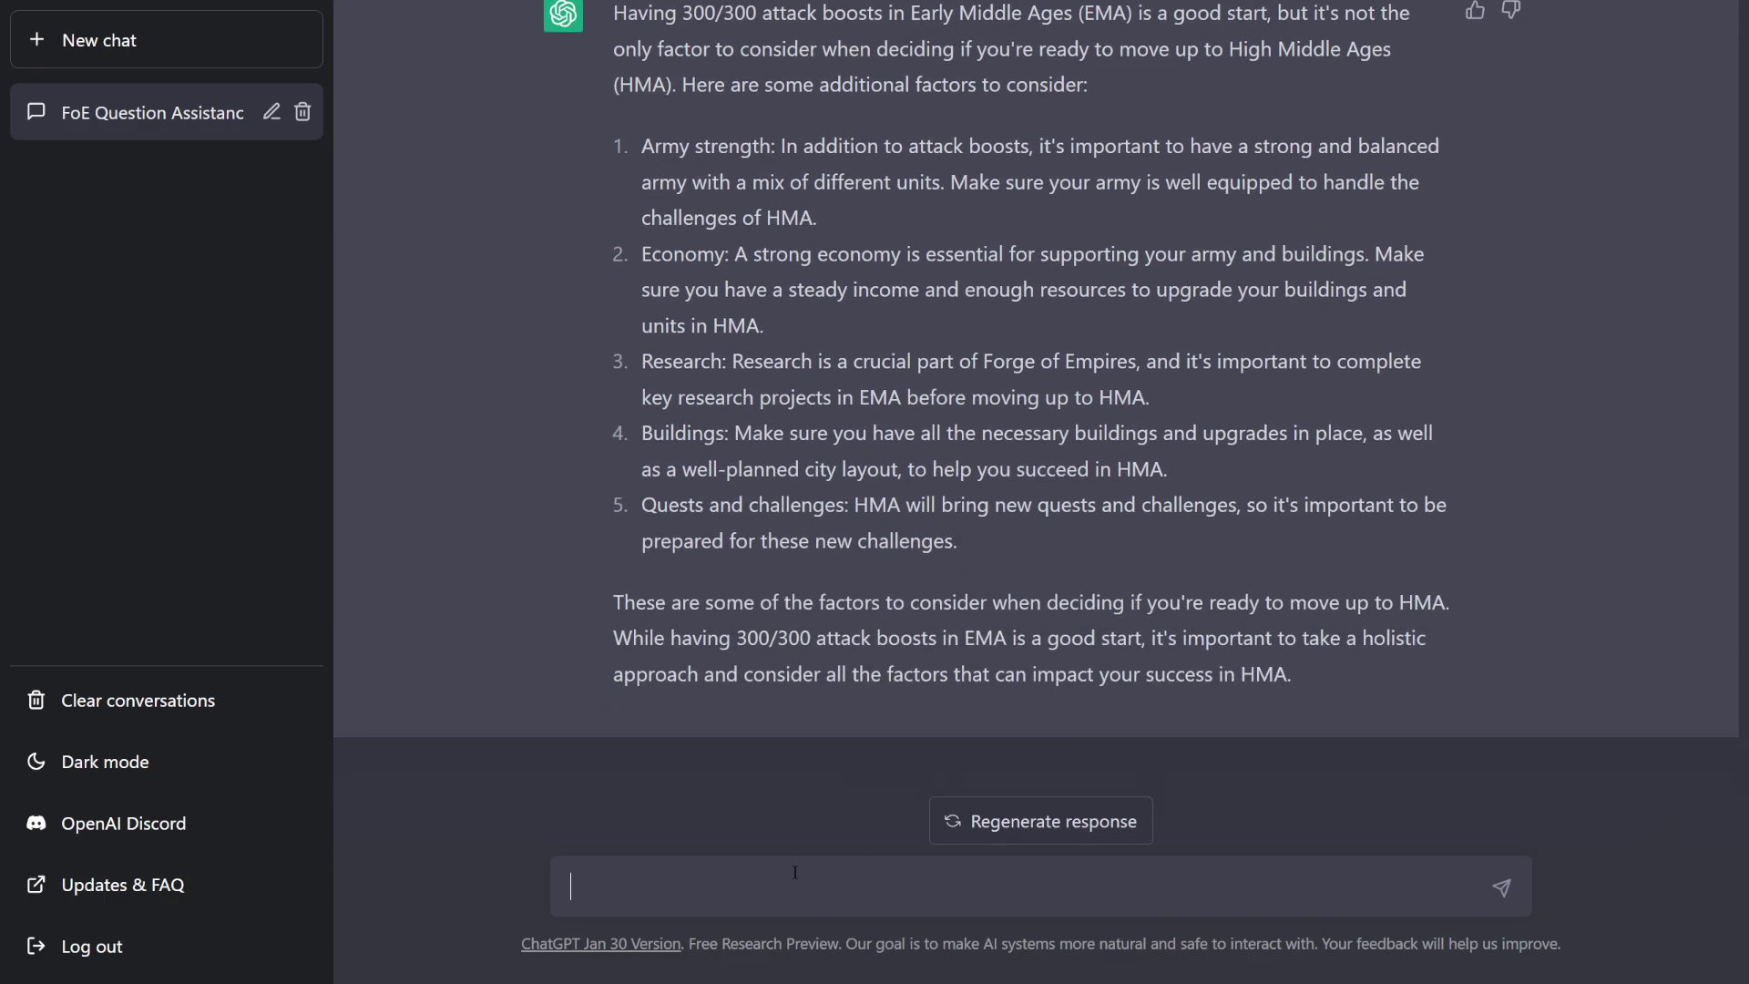
pyautogui.write('Will 300/30')
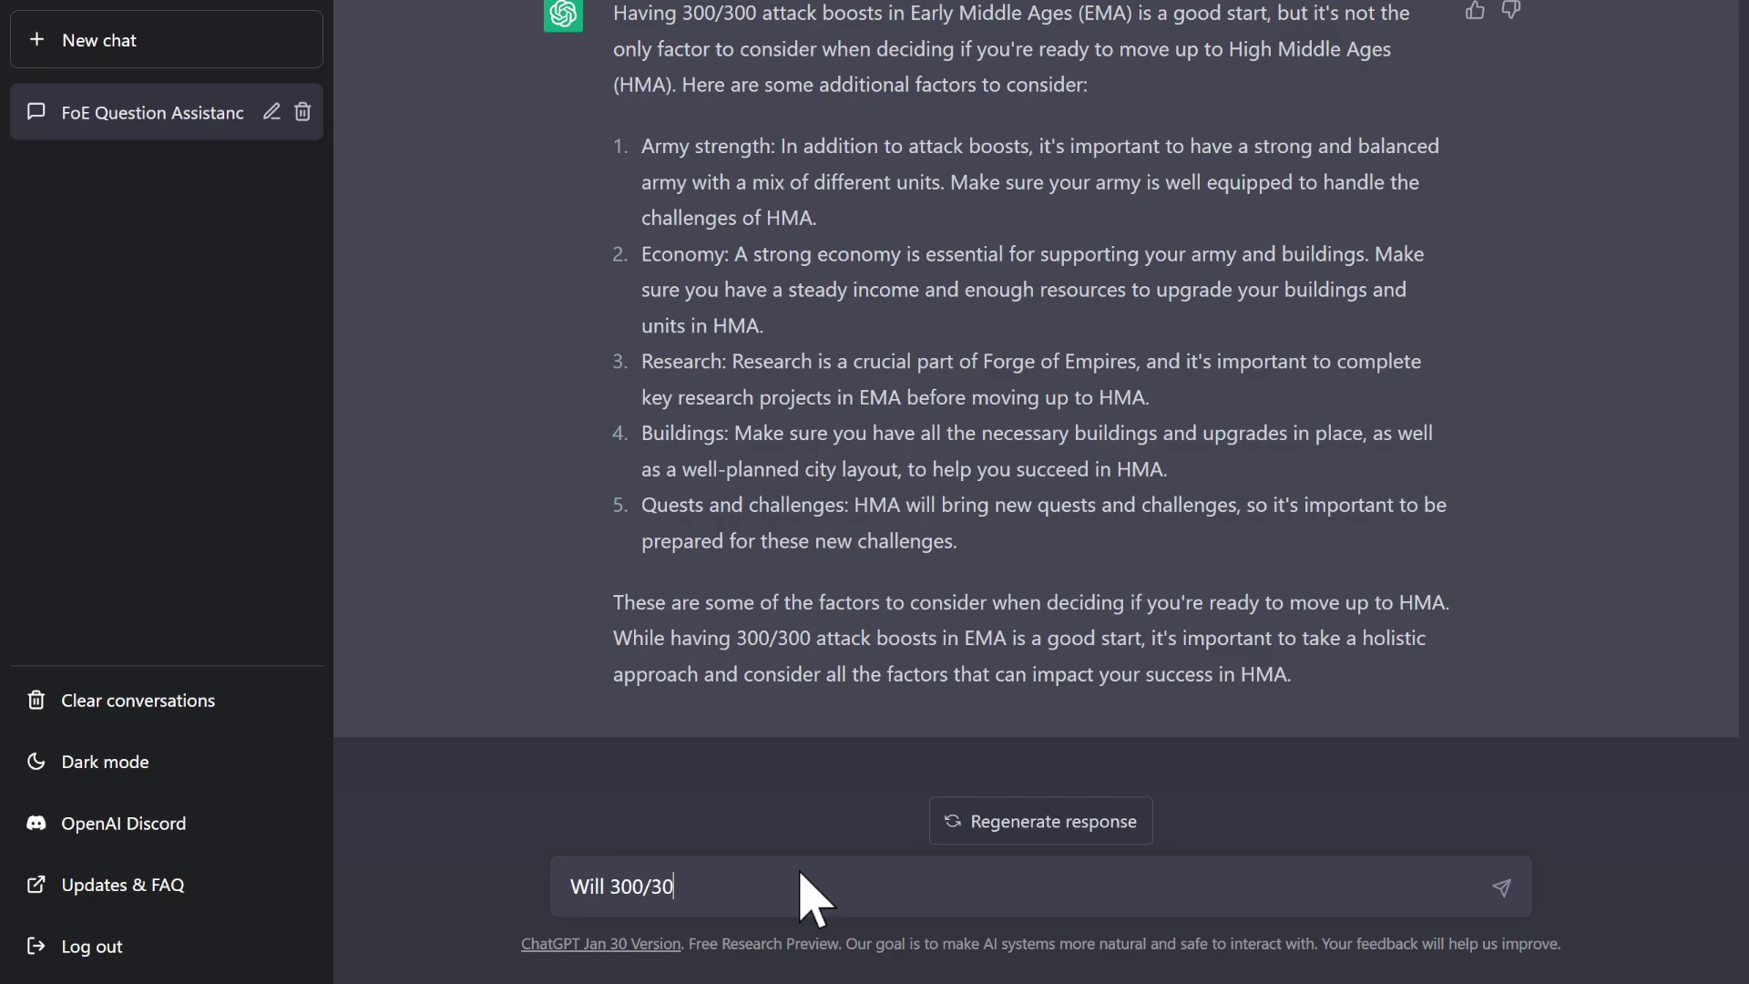
pyautogui.write('0 attack boosts be enough to fight in')
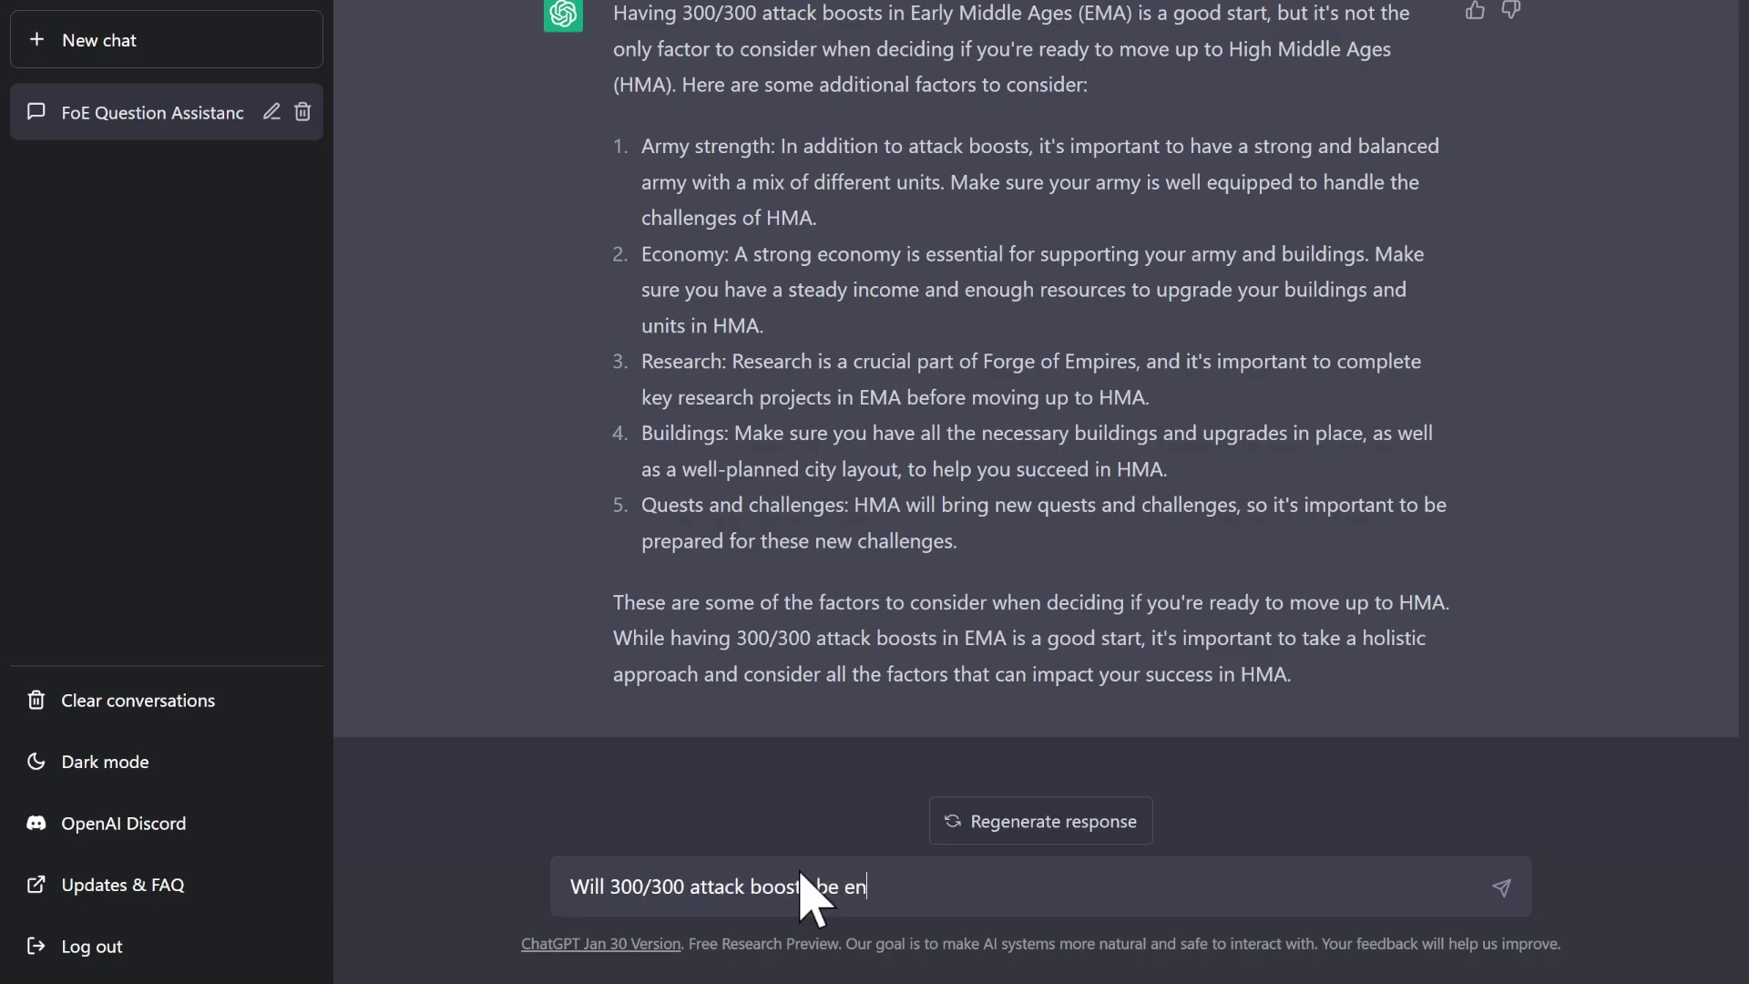
pyautogui.write(' HMA?')
pyautogui.press('Return')
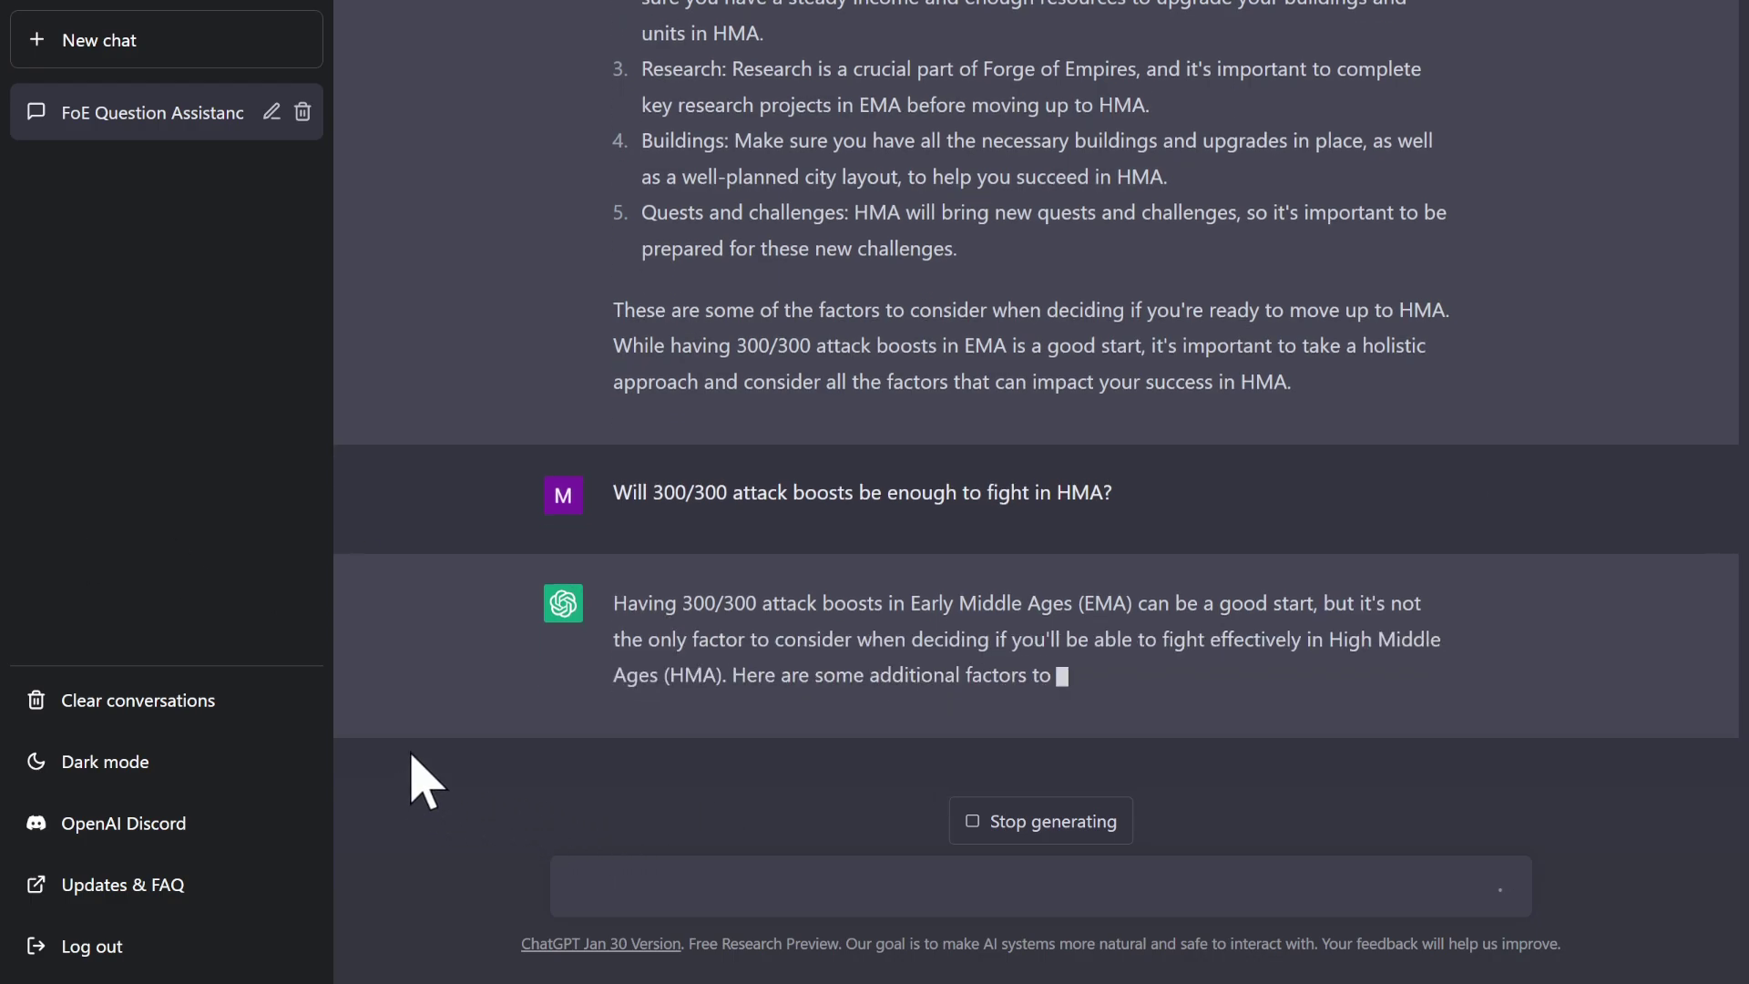
# Stop the answer being generated and send the question "Now that I have moved up to HMA, which GBs should I focus on?"
pyautogui.scroll(5, 1035, 738)
pyautogui.scroll(-4, 1035, 725)
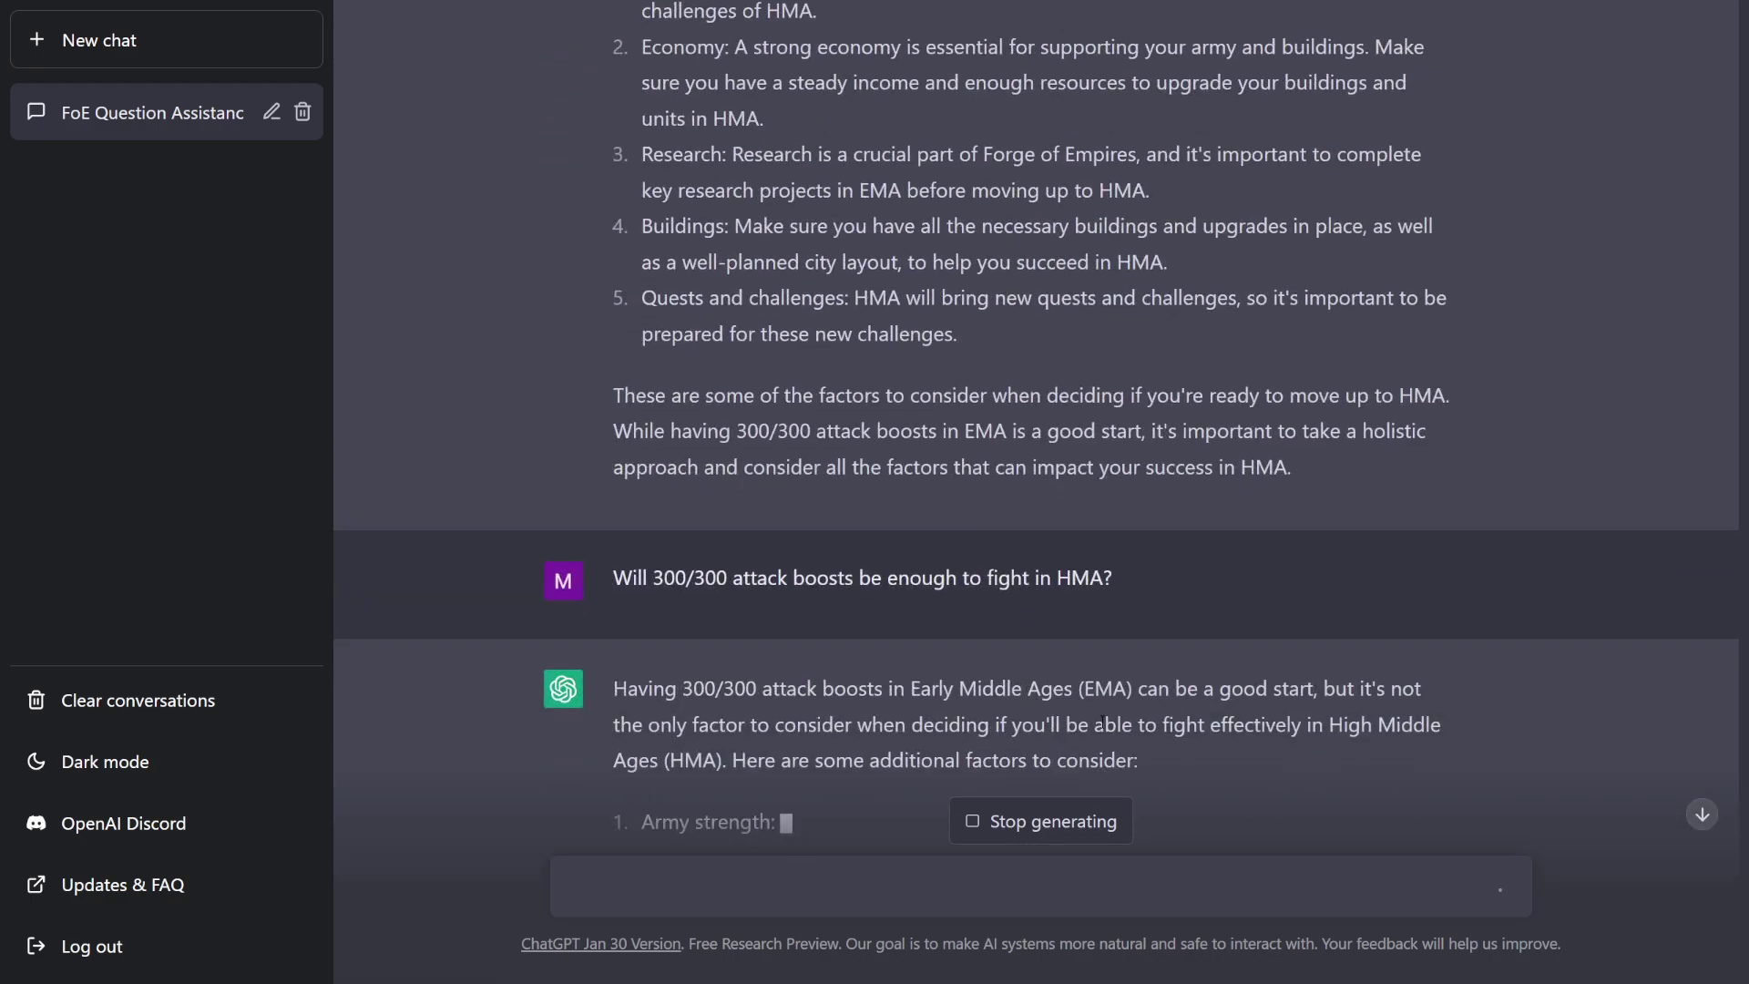
pyautogui.scroll(-3, 941, 734)
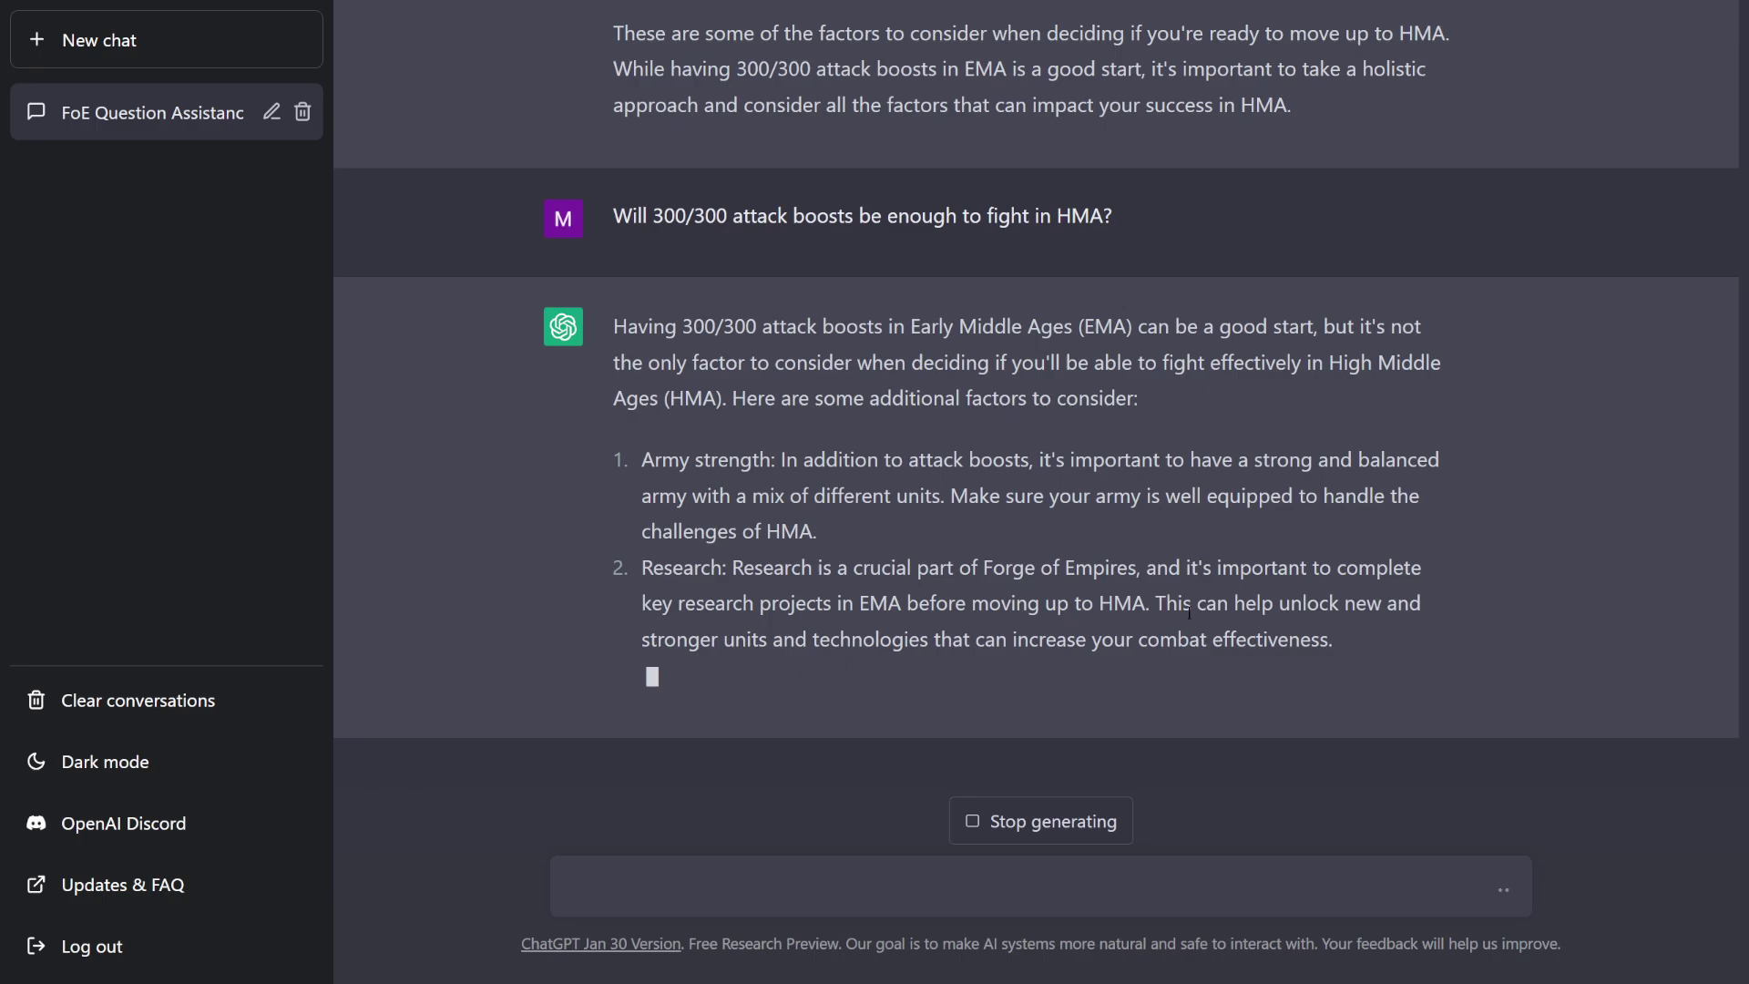
pyautogui.click(1079, 823)
pyautogui.write('Now that I have moved up to HMA, which GBs should I focus on?')
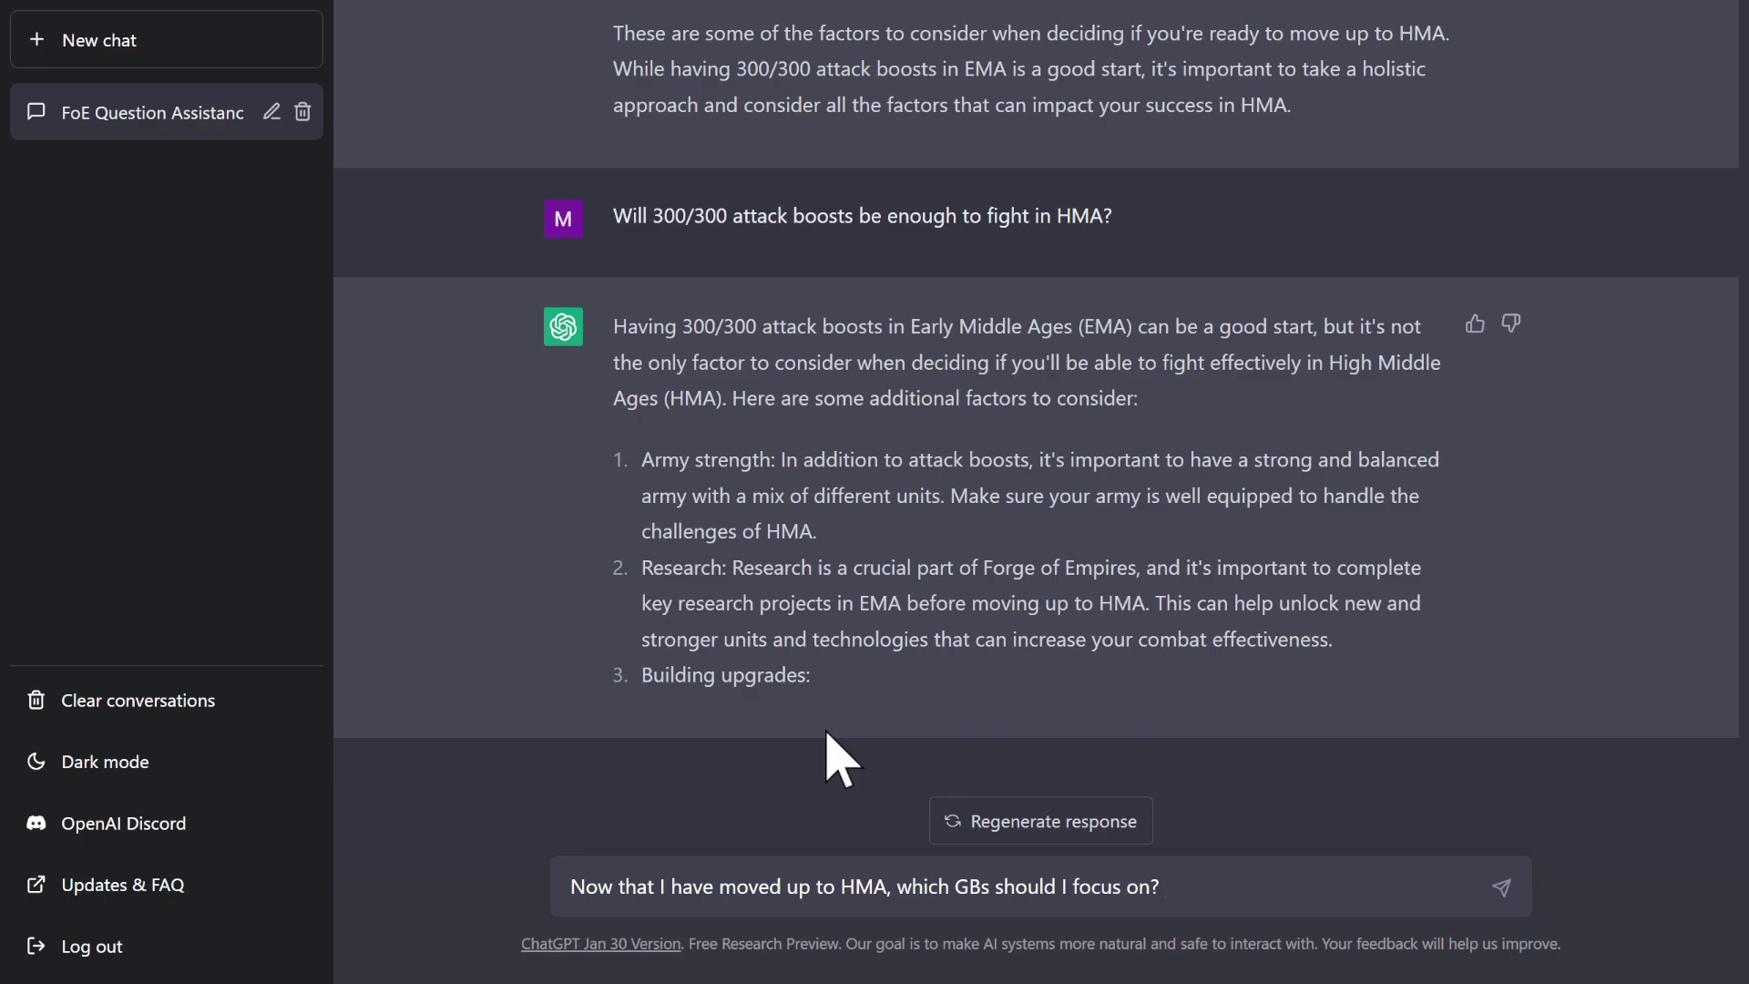
pyautogui.press('Return')
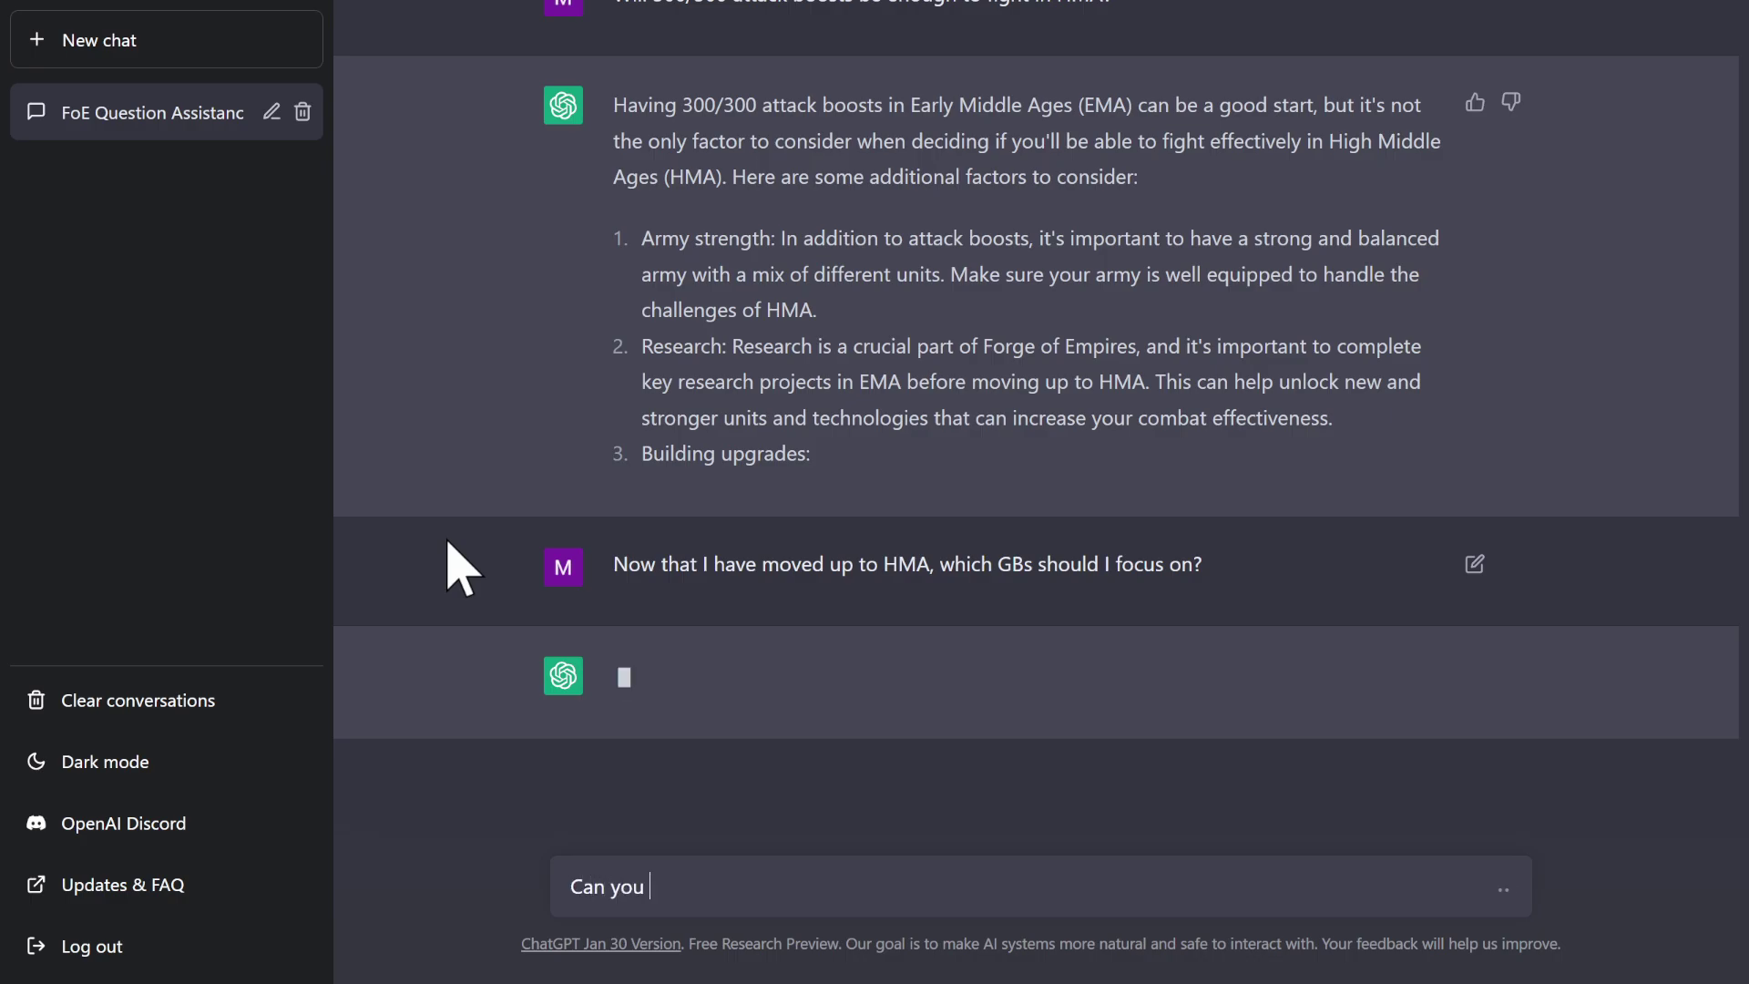
# Draft the follow-up "Can you list the top 5 Great Buildings?" without sending it
pyautogui.write('Can you list the top 5 Great Buidings?')
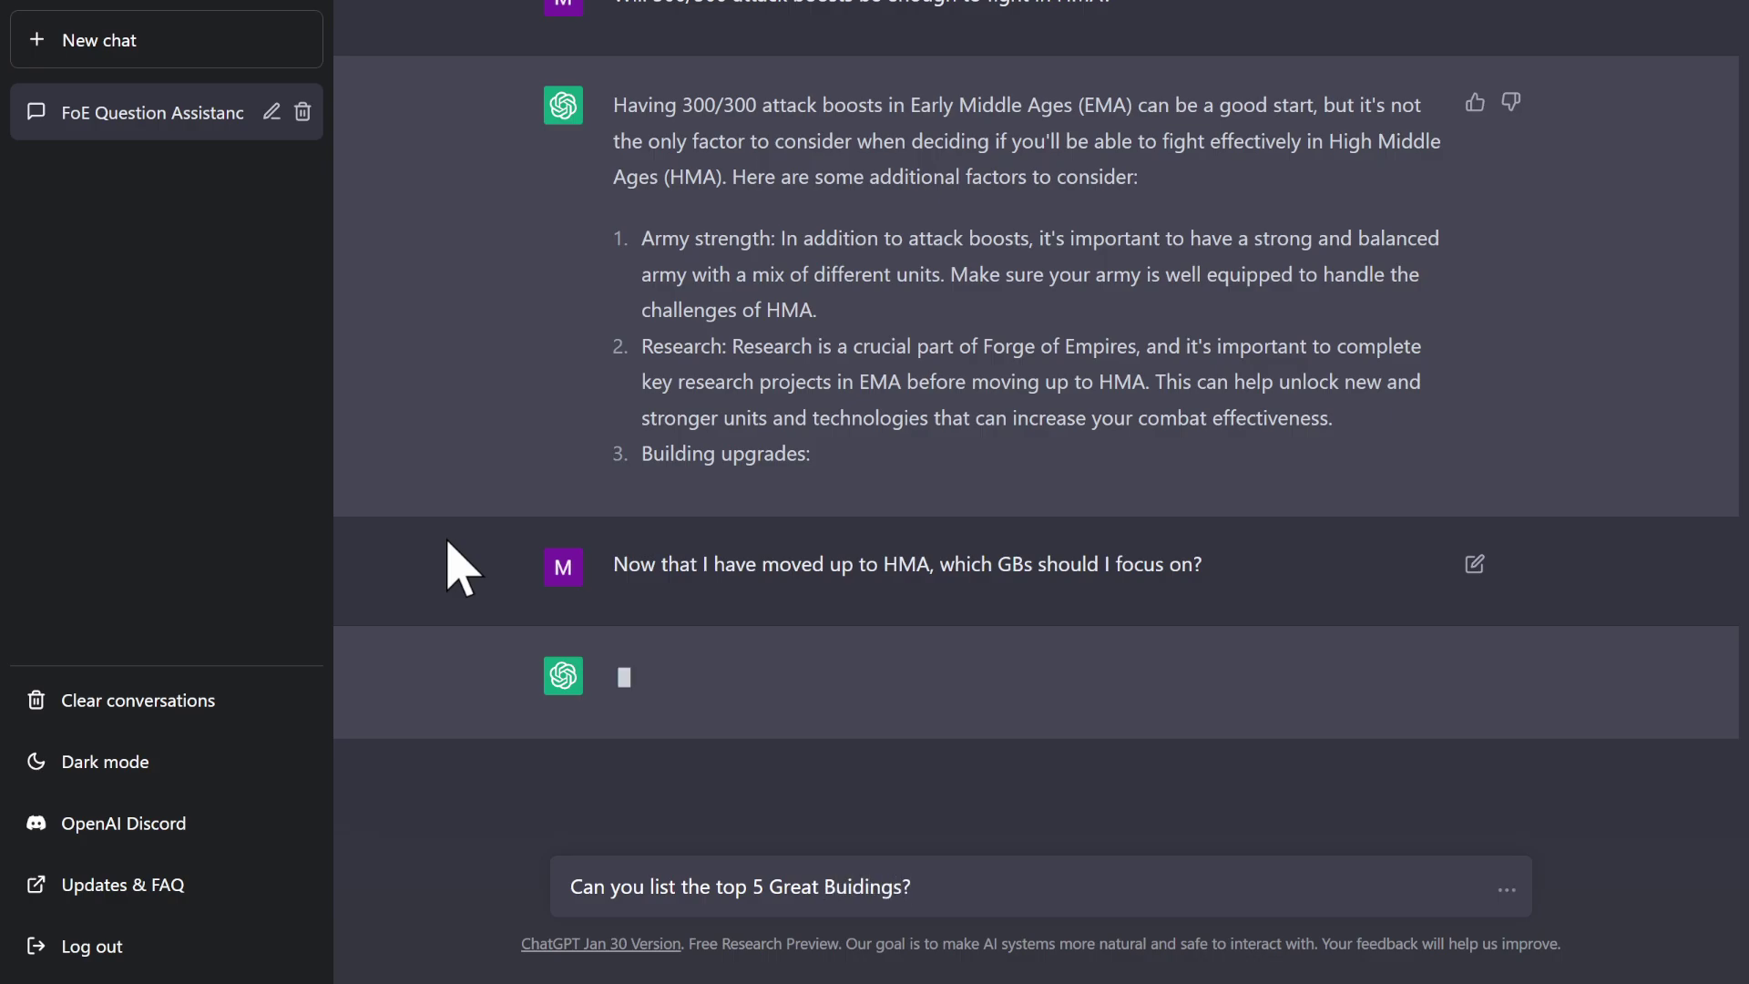
pyautogui.write('l')
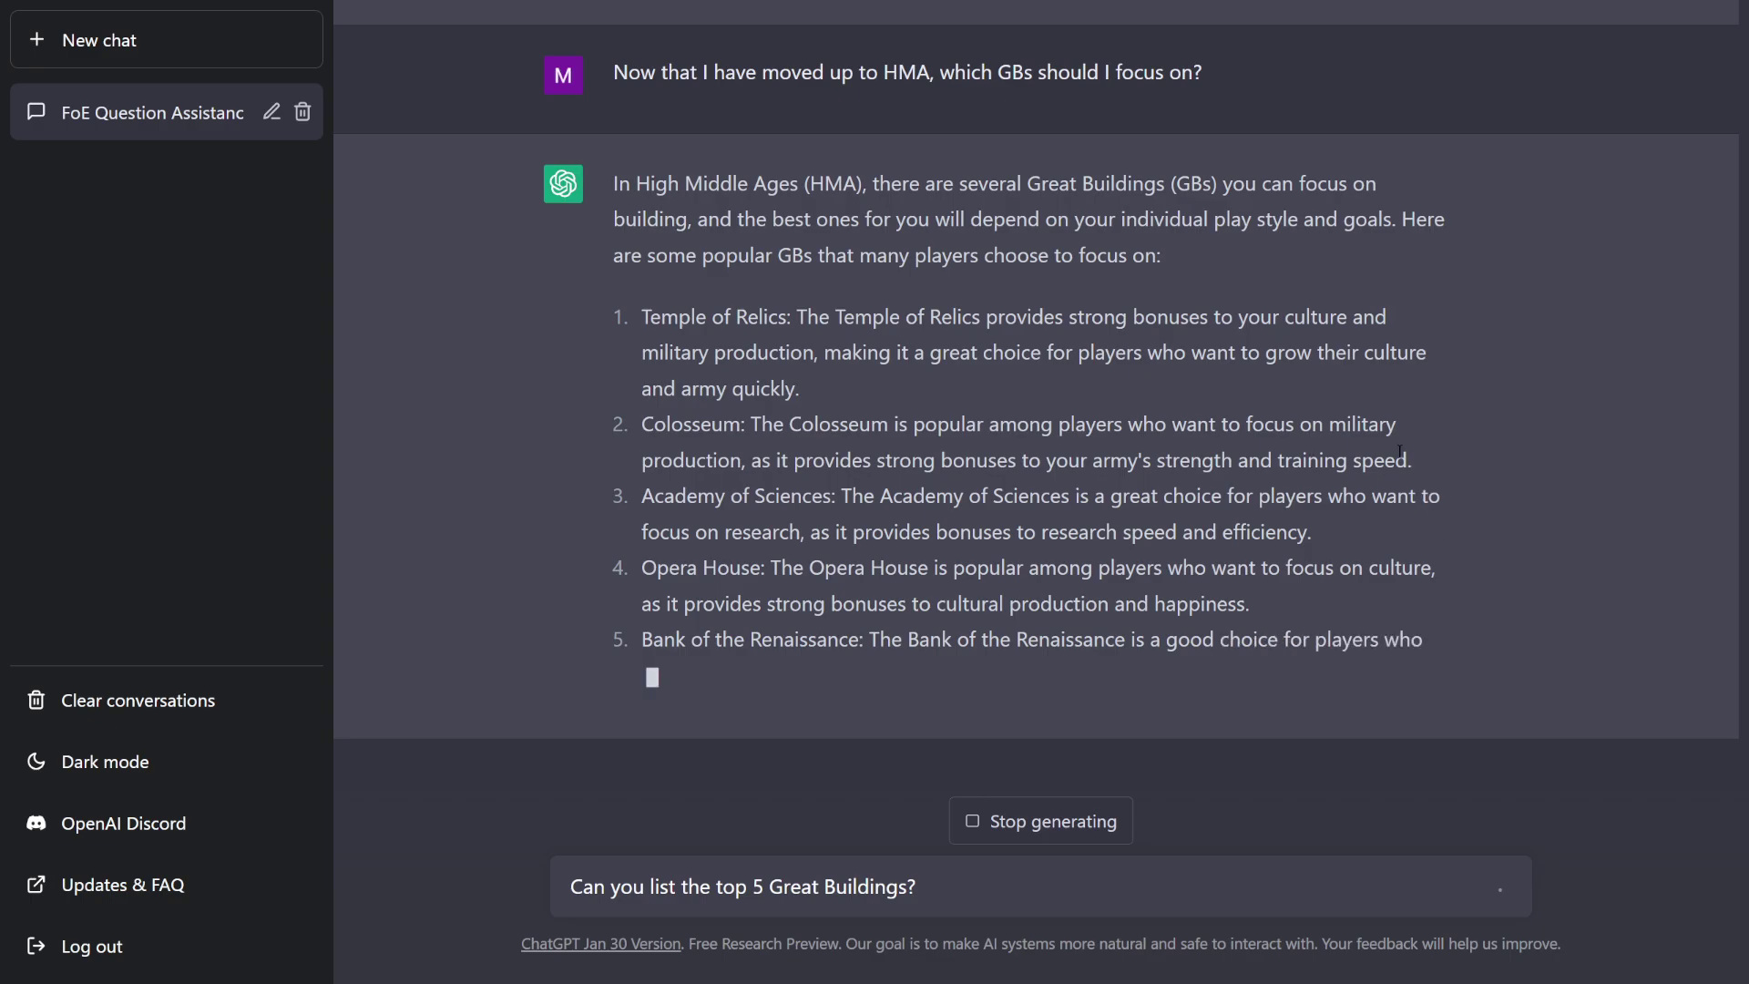
# Highlight and read the HMA Great Building suggestions, from the Colosseum and Academy of Sciences to the Bank of the Renaissance
pyautogui.moveTo(1408, 461); pyautogui.dragTo(996, 456)
pyautogui.click(821, 381)
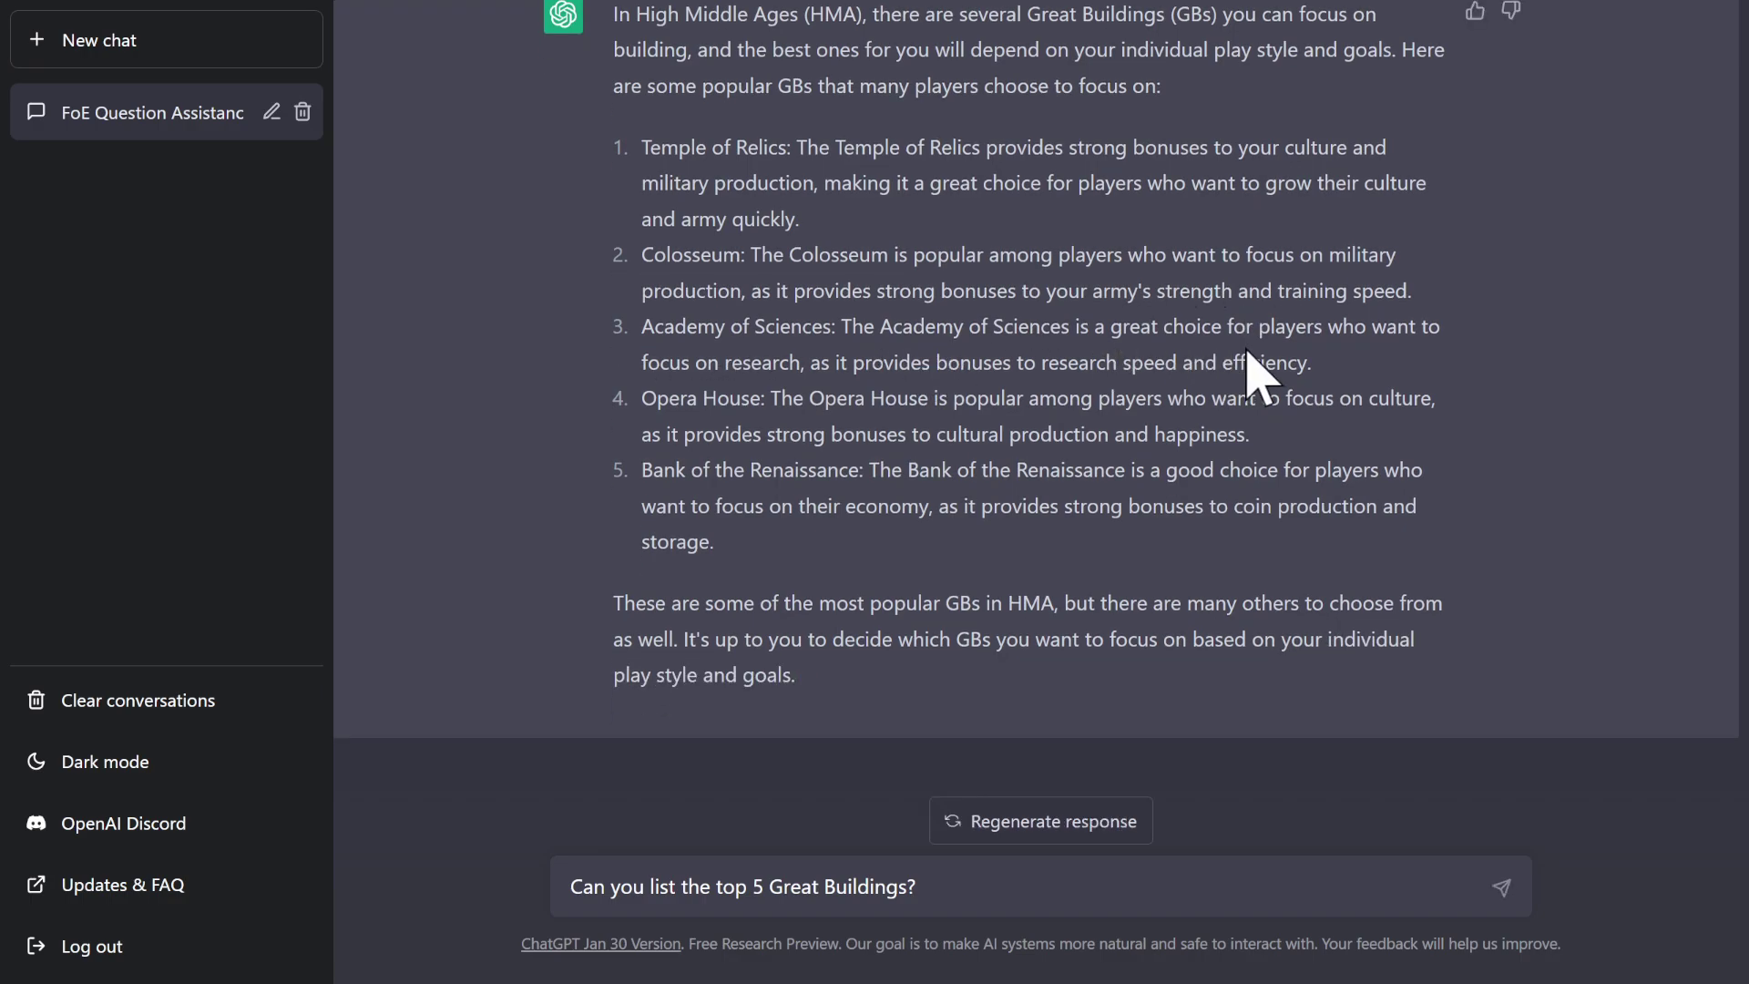
pyautogui.moveTo(1364, 357); pyautogui.dragTo(795, 344)
pyautogui.click(772, 421)
pyautogui.moveTo(653, 465); pyautogui.dragTo(838, 466)
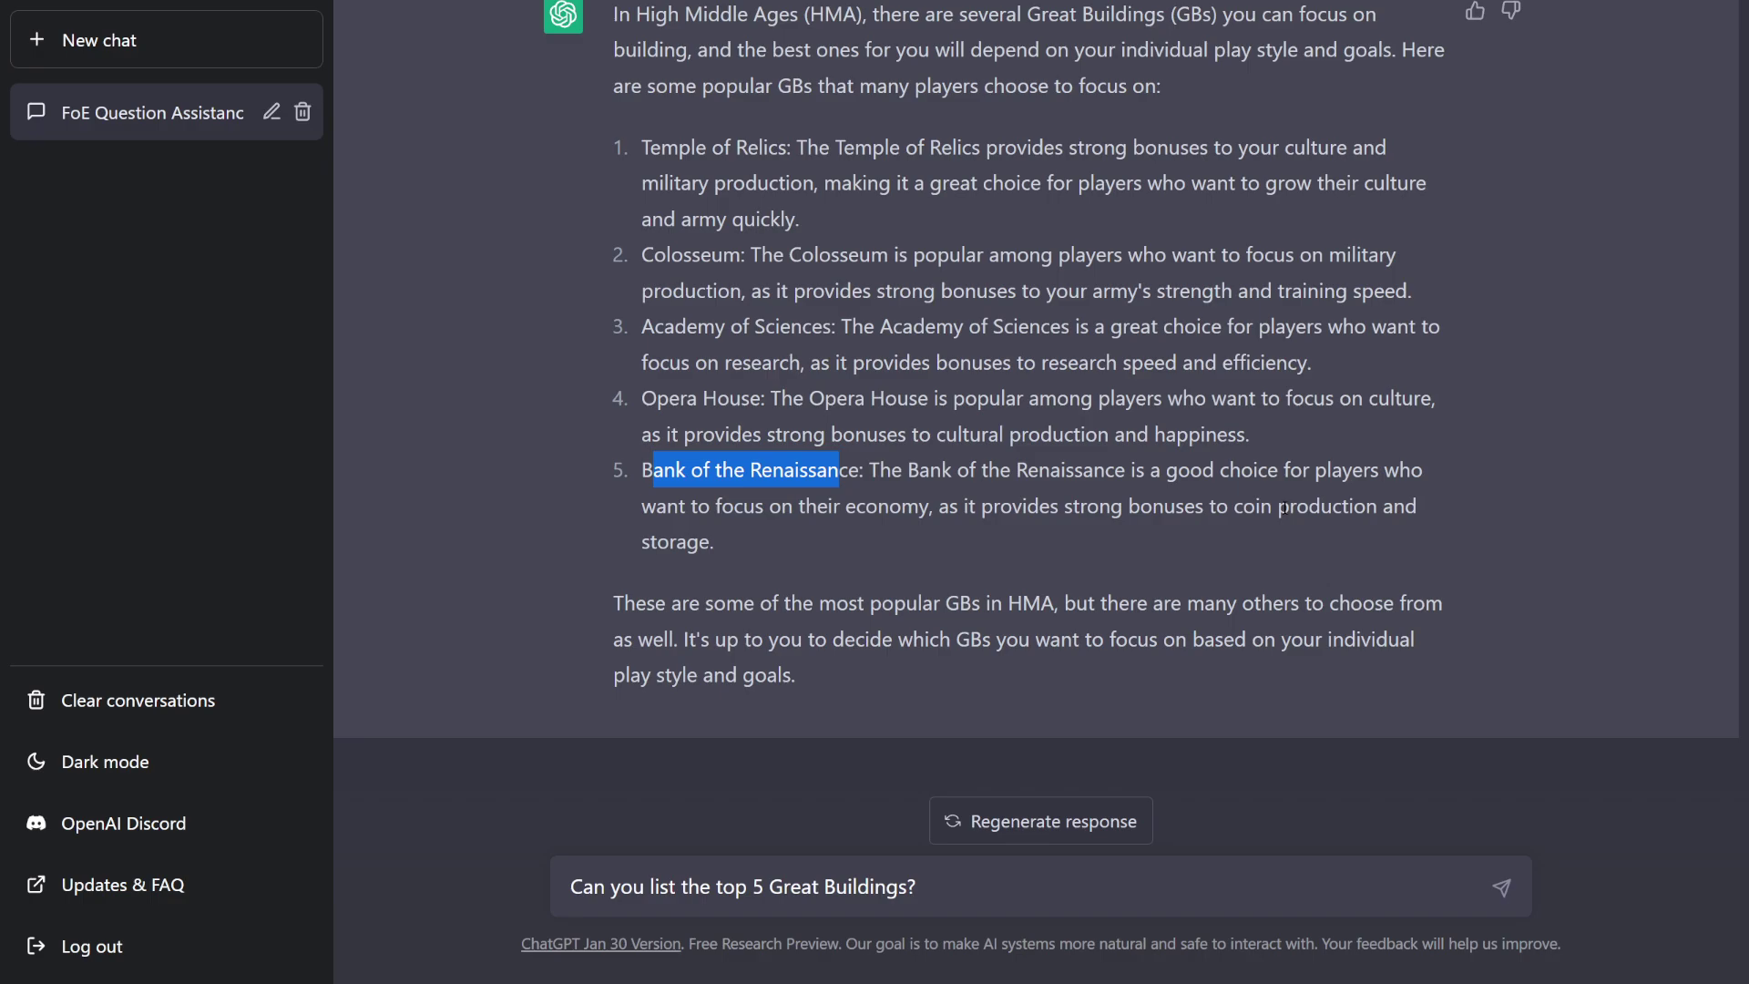
pyautogui.click(777, 360)
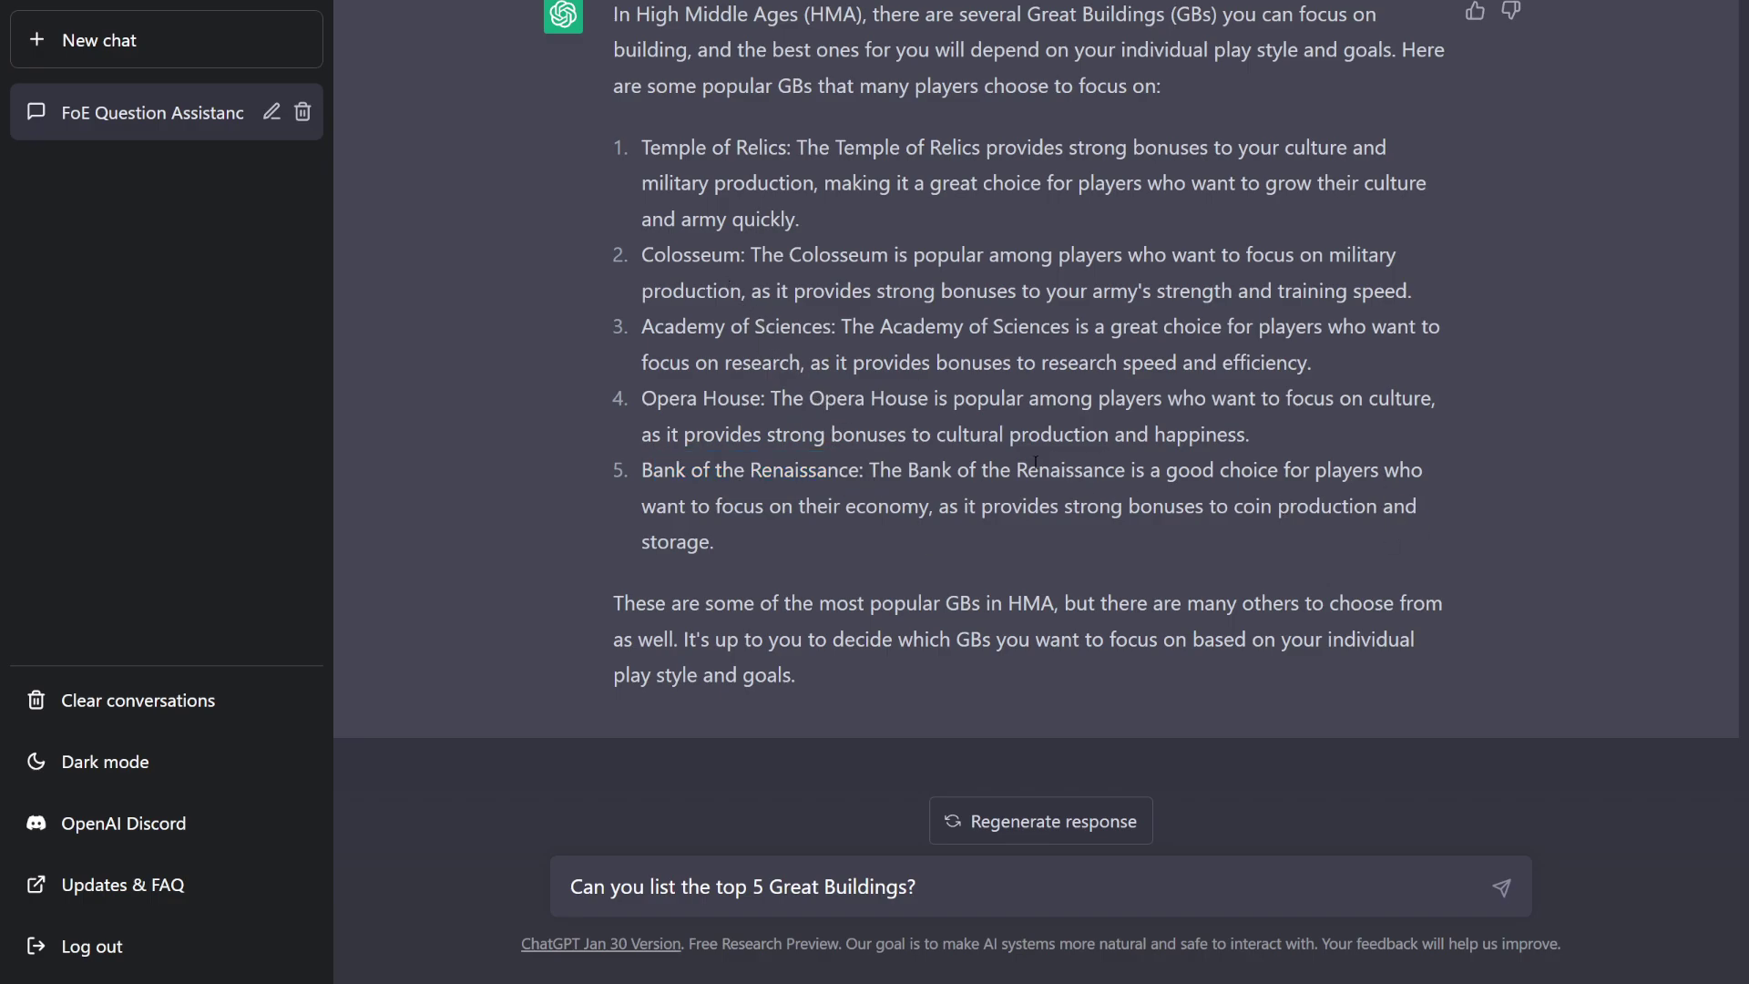
pyautogui.moveTo(911, 544); pyautogui.dragTo(633, 293)
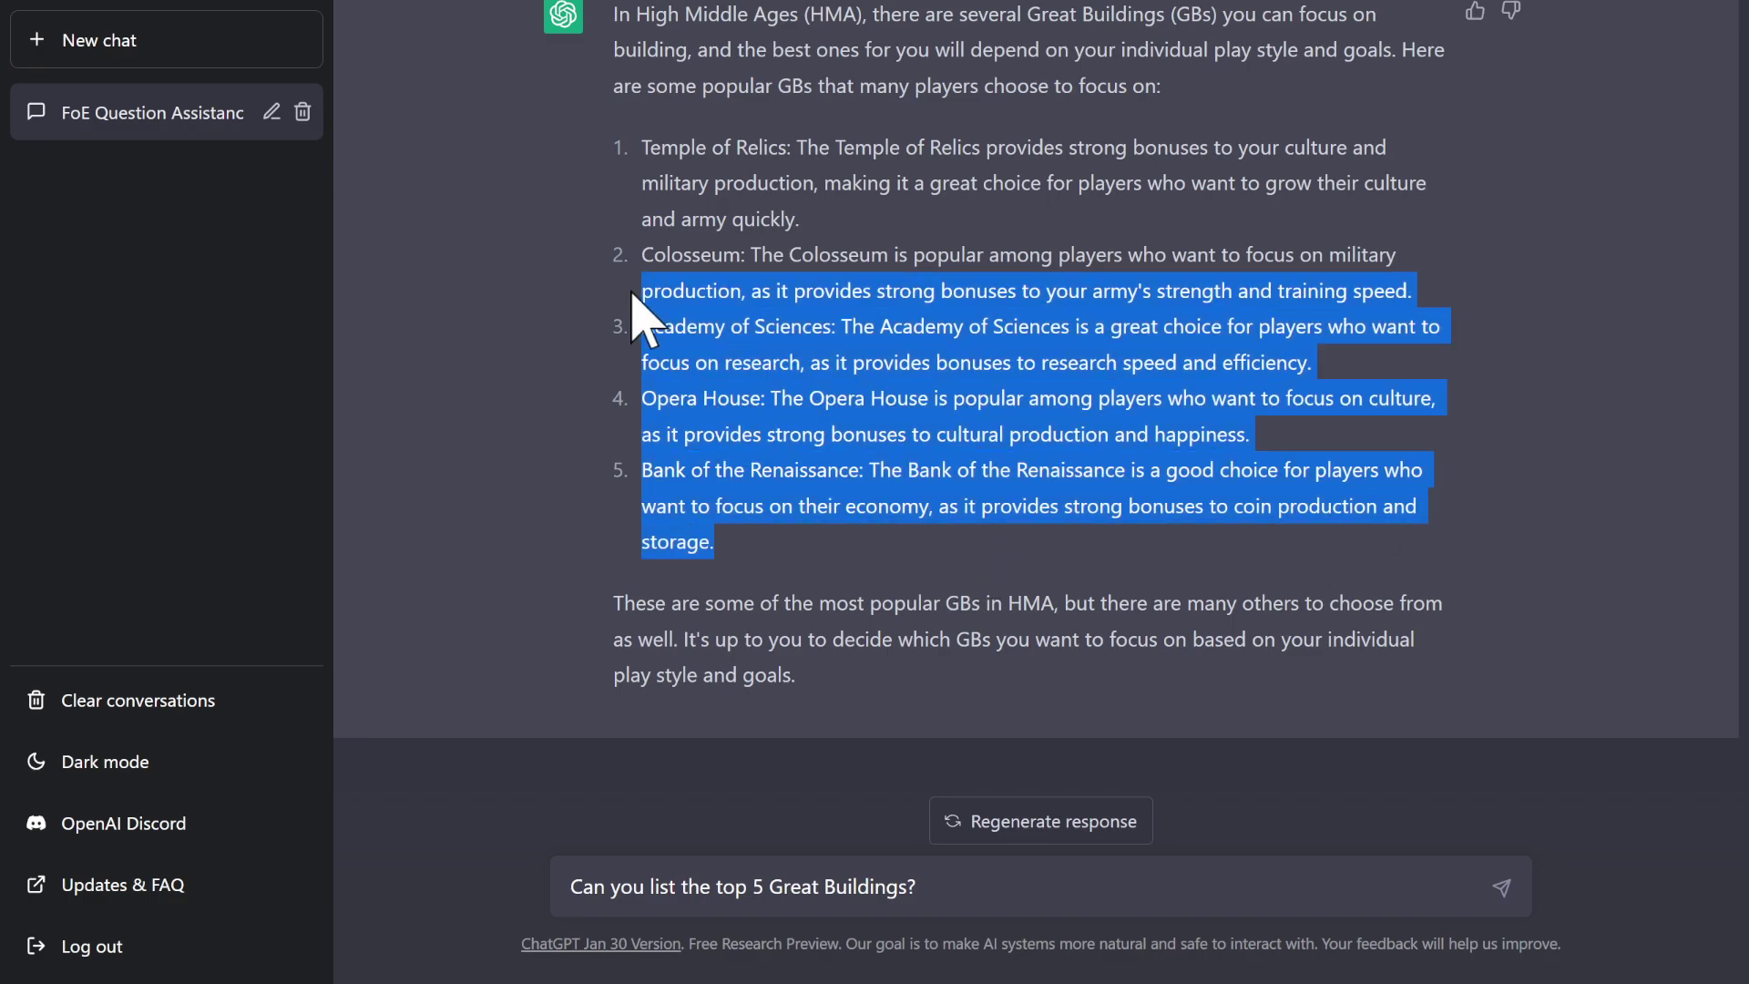
# Send the drafted question asking for the top 5 Great Buildings
pyautogui.click(970, 893)
pyautogui.press('Return')
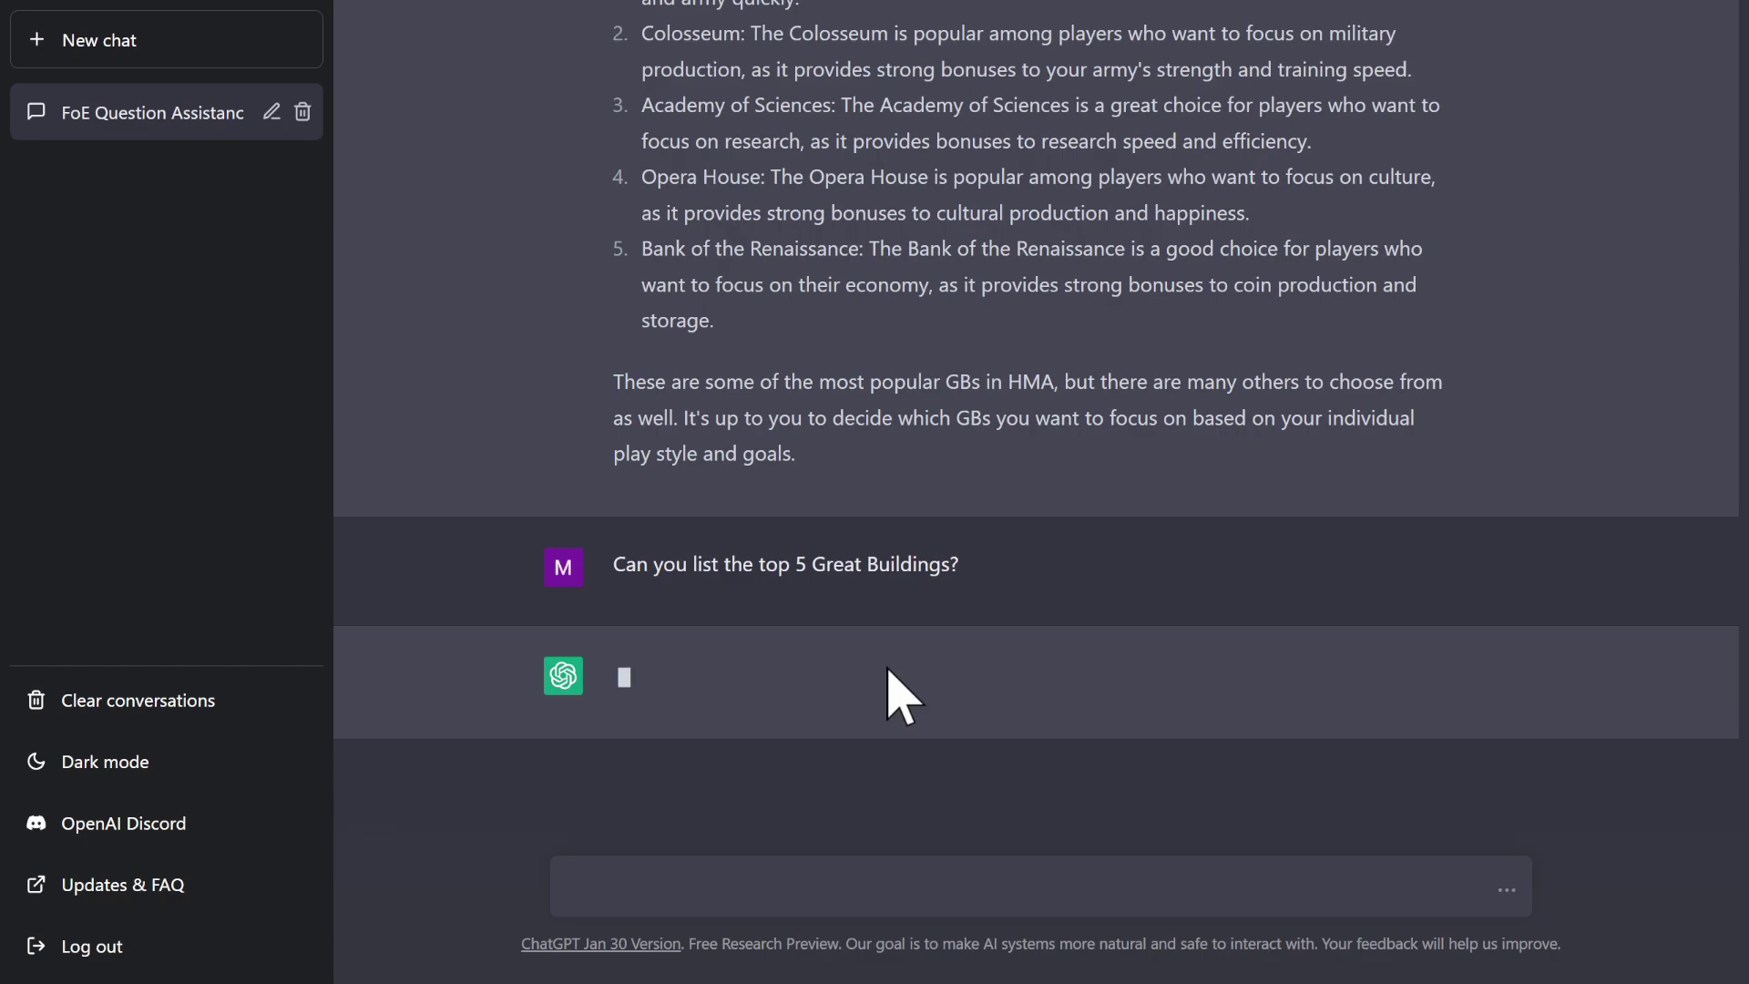
pyautogui.write('Do y')
pyautogui.hotkey('ctrl', 'a')
pyautogui.press('Right')
pyautogui.write('you have 5')
pyautogui.hotkey('ctrl', 'a')
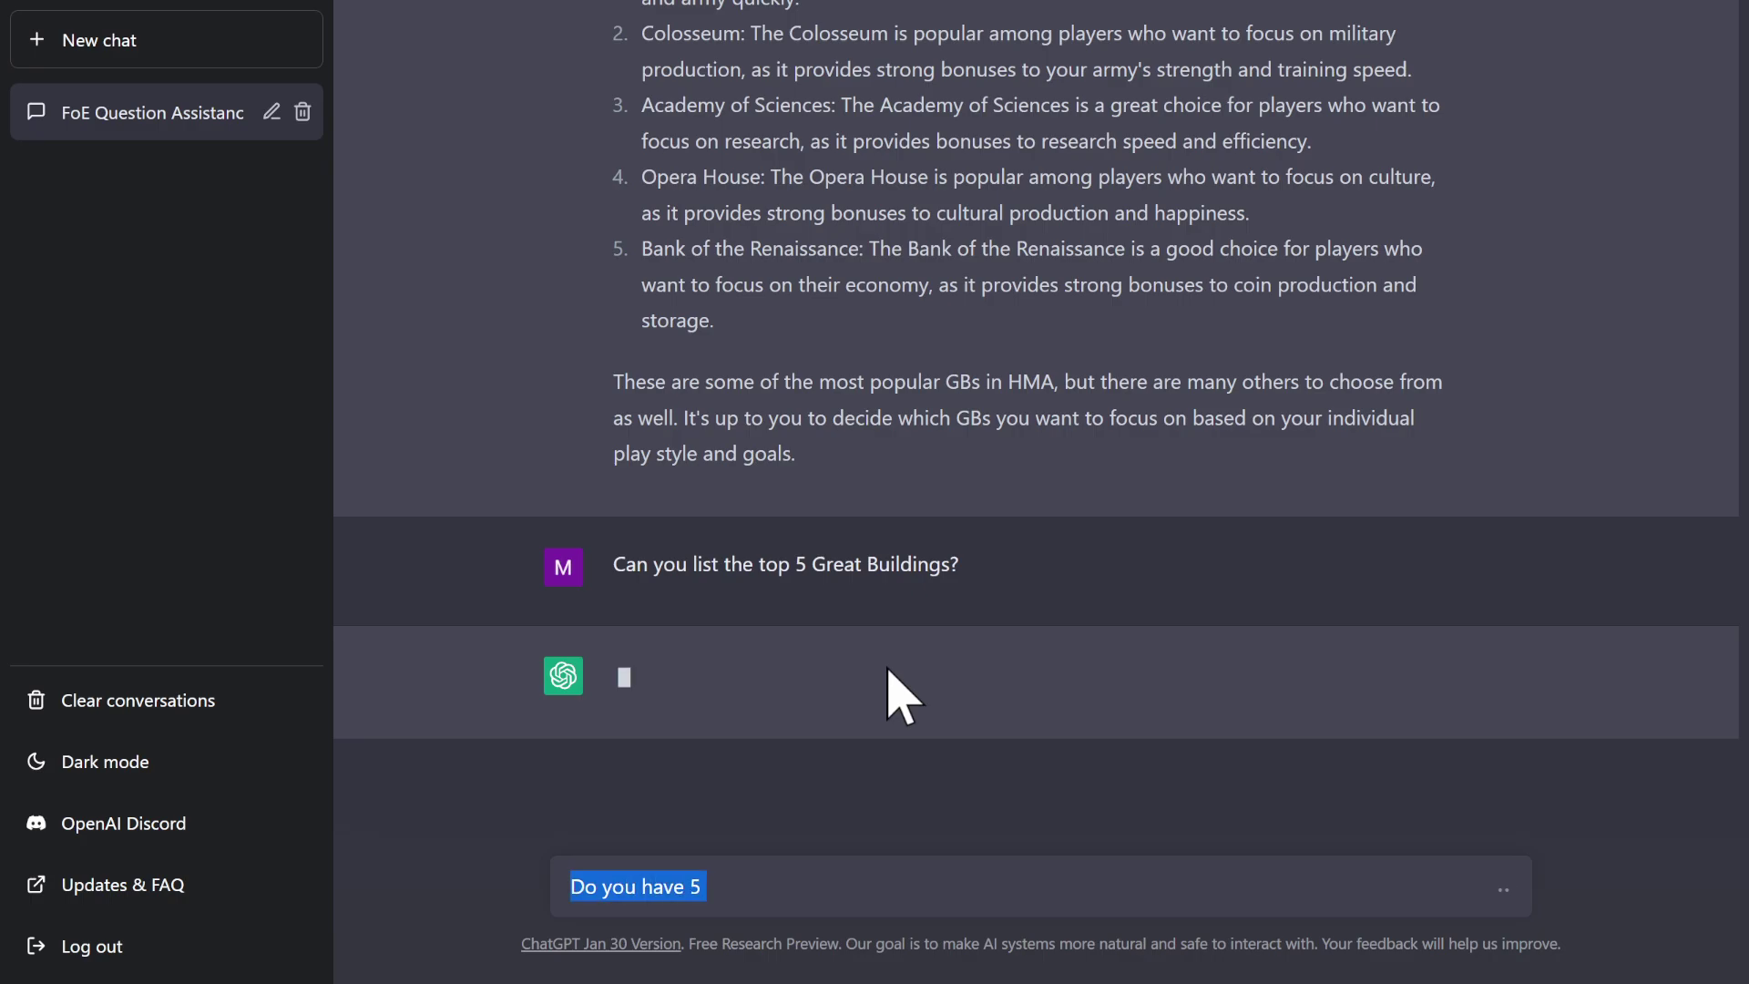
# Draft the question "Can you name all the Great Buildings in Forge of Empires?" without sending it
pyautogui.write('Can you ')
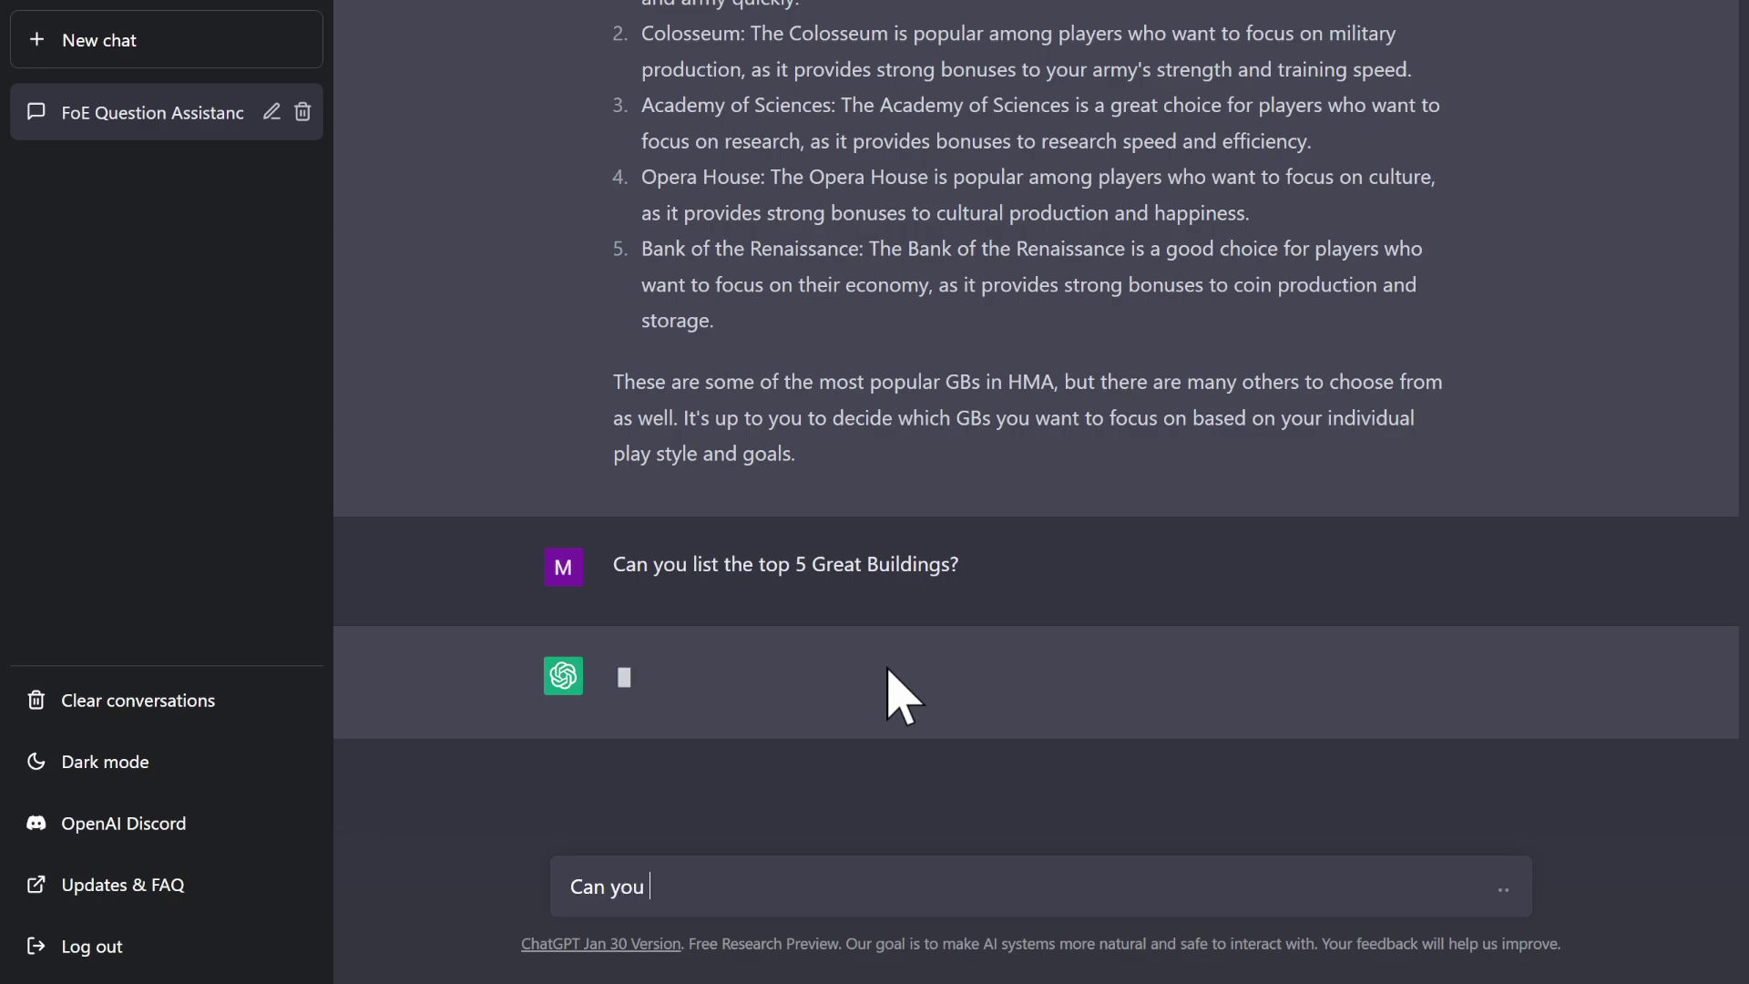
pyautogui.write('nam')
pyautogui.press('BackSpace')
pyautogui.write('ame all the great buili')
pyautogui.press('BackSpace')
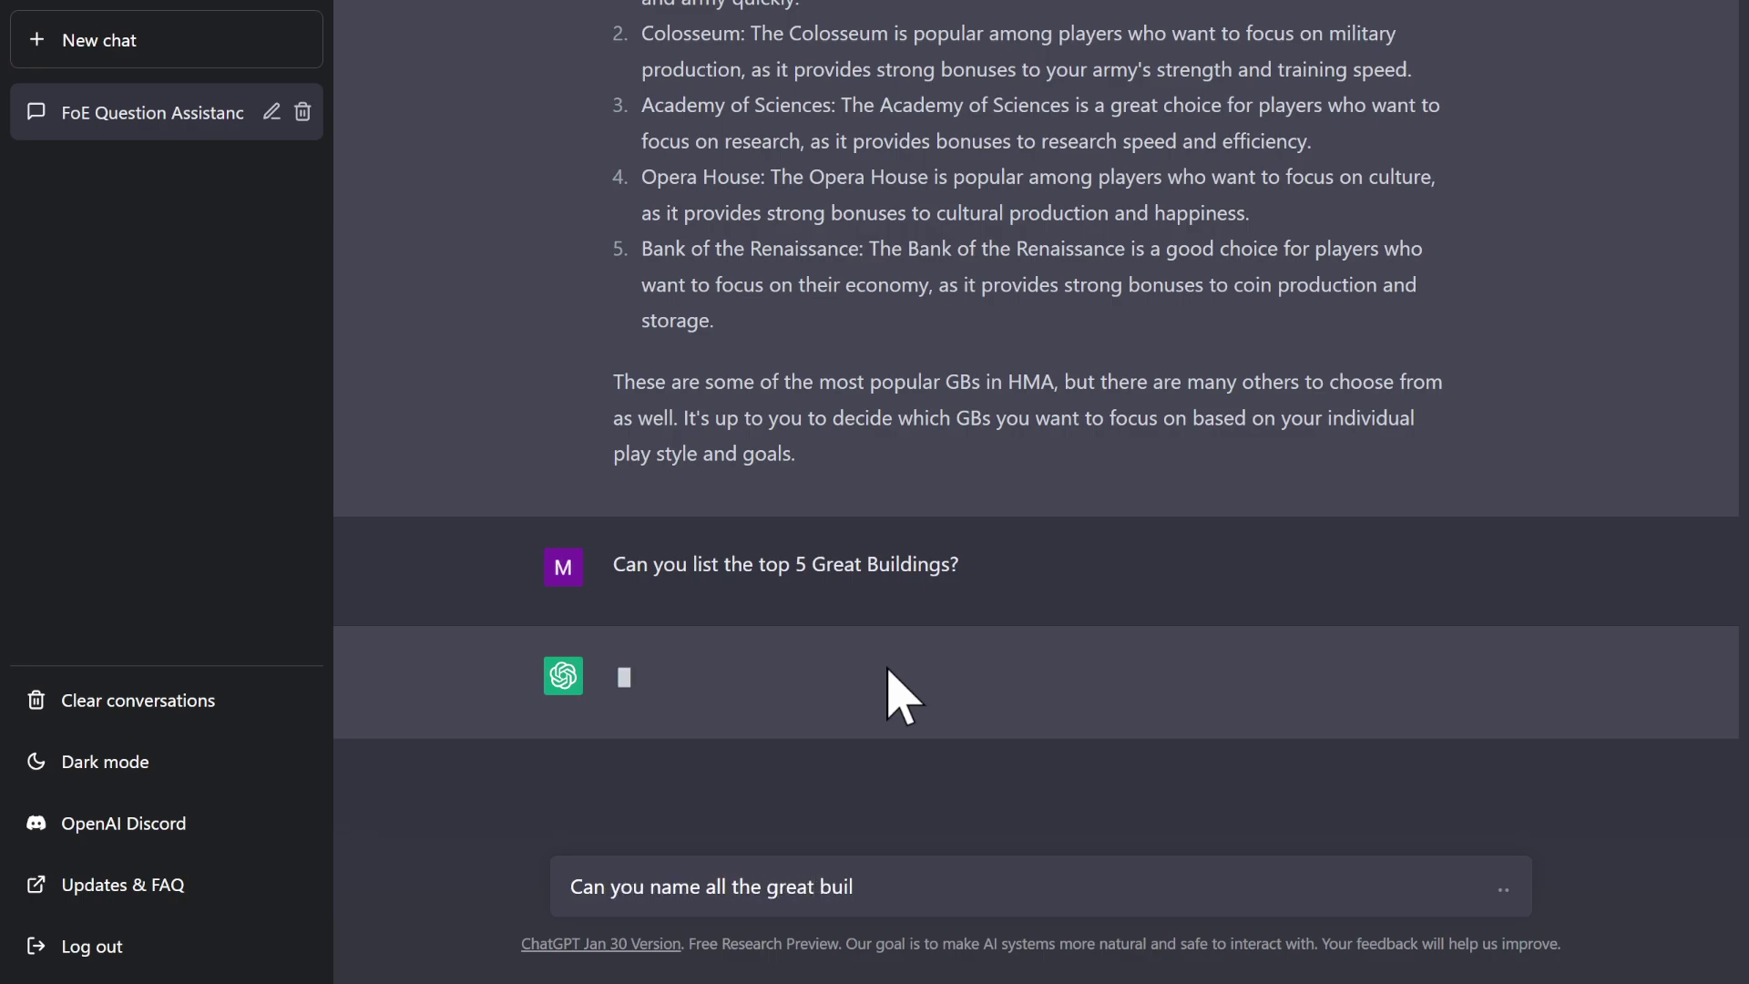
pyautogui.press('BackSpace')
pyautogui.press('BackSpace')
pyautogui.press('BackSpace')
pyautogui.press('BackSpace')
pyautogui.press('BackSpace')
pyautogui.press('BackSpace')
pyautogui.press('BackSpace')
pyautogui.press('BackSpace')
pyautogui.press('BackSpace')
pyautogui.write('Grea')
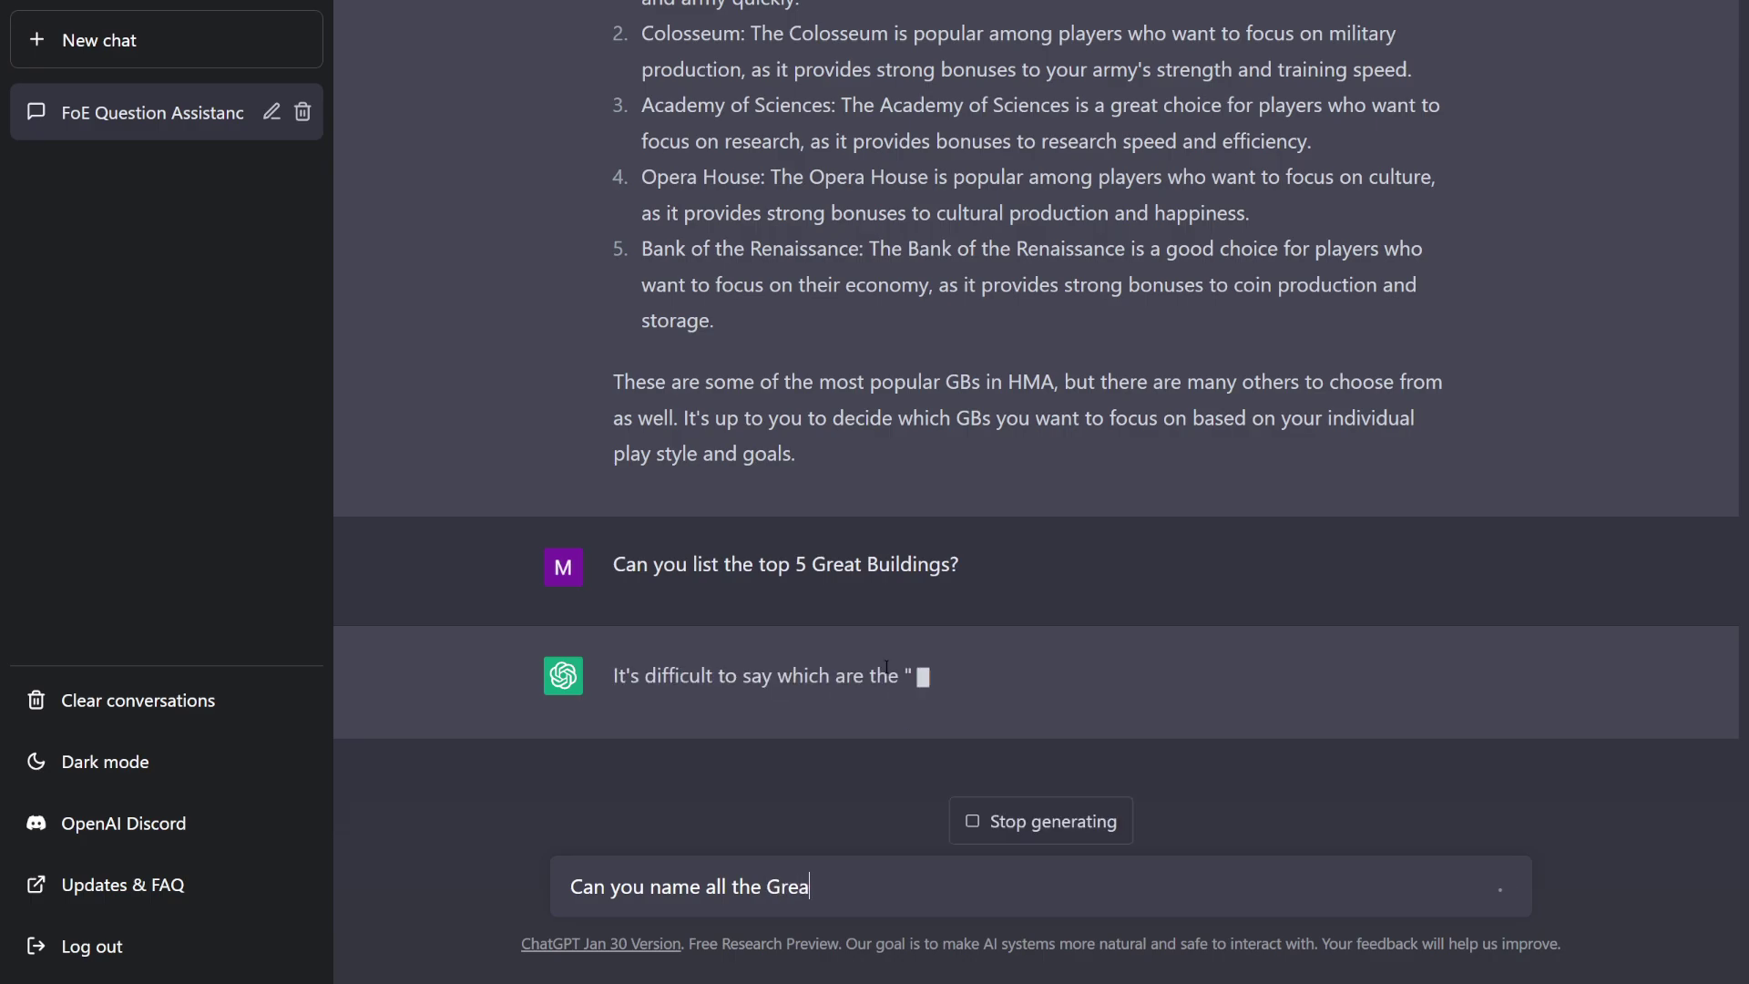
pyautogui.write('t Buildings in ')
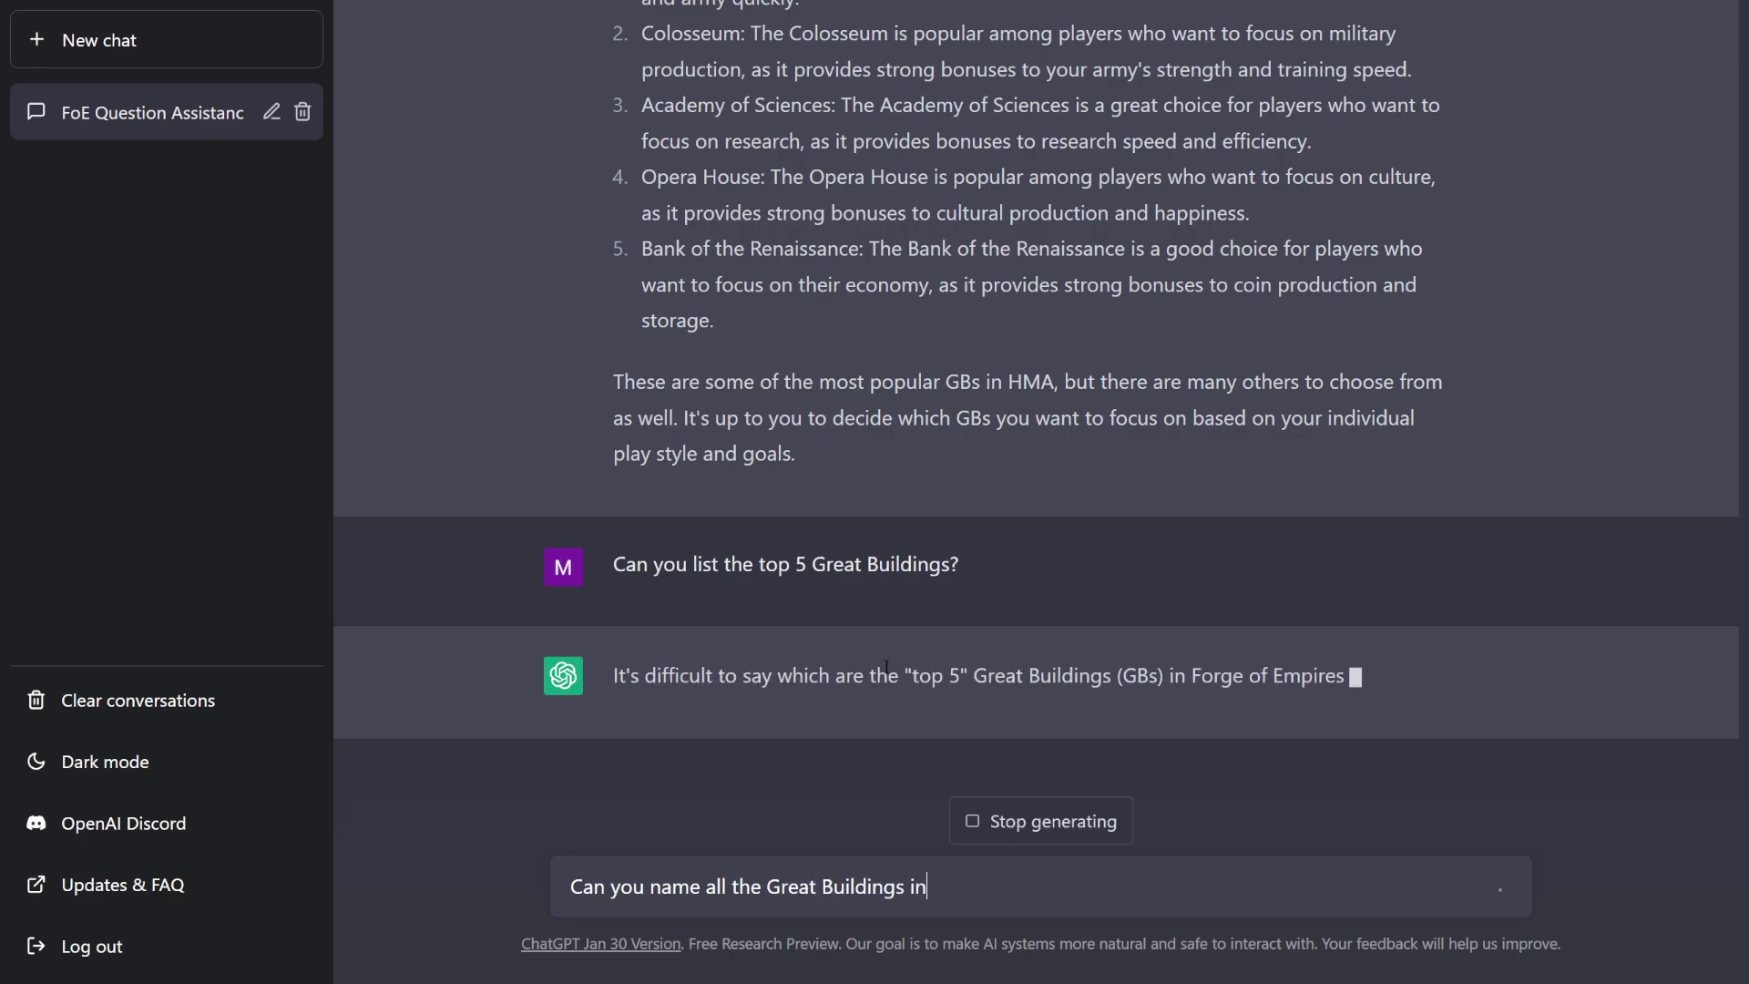
pyautogui.write('Forge of EM')
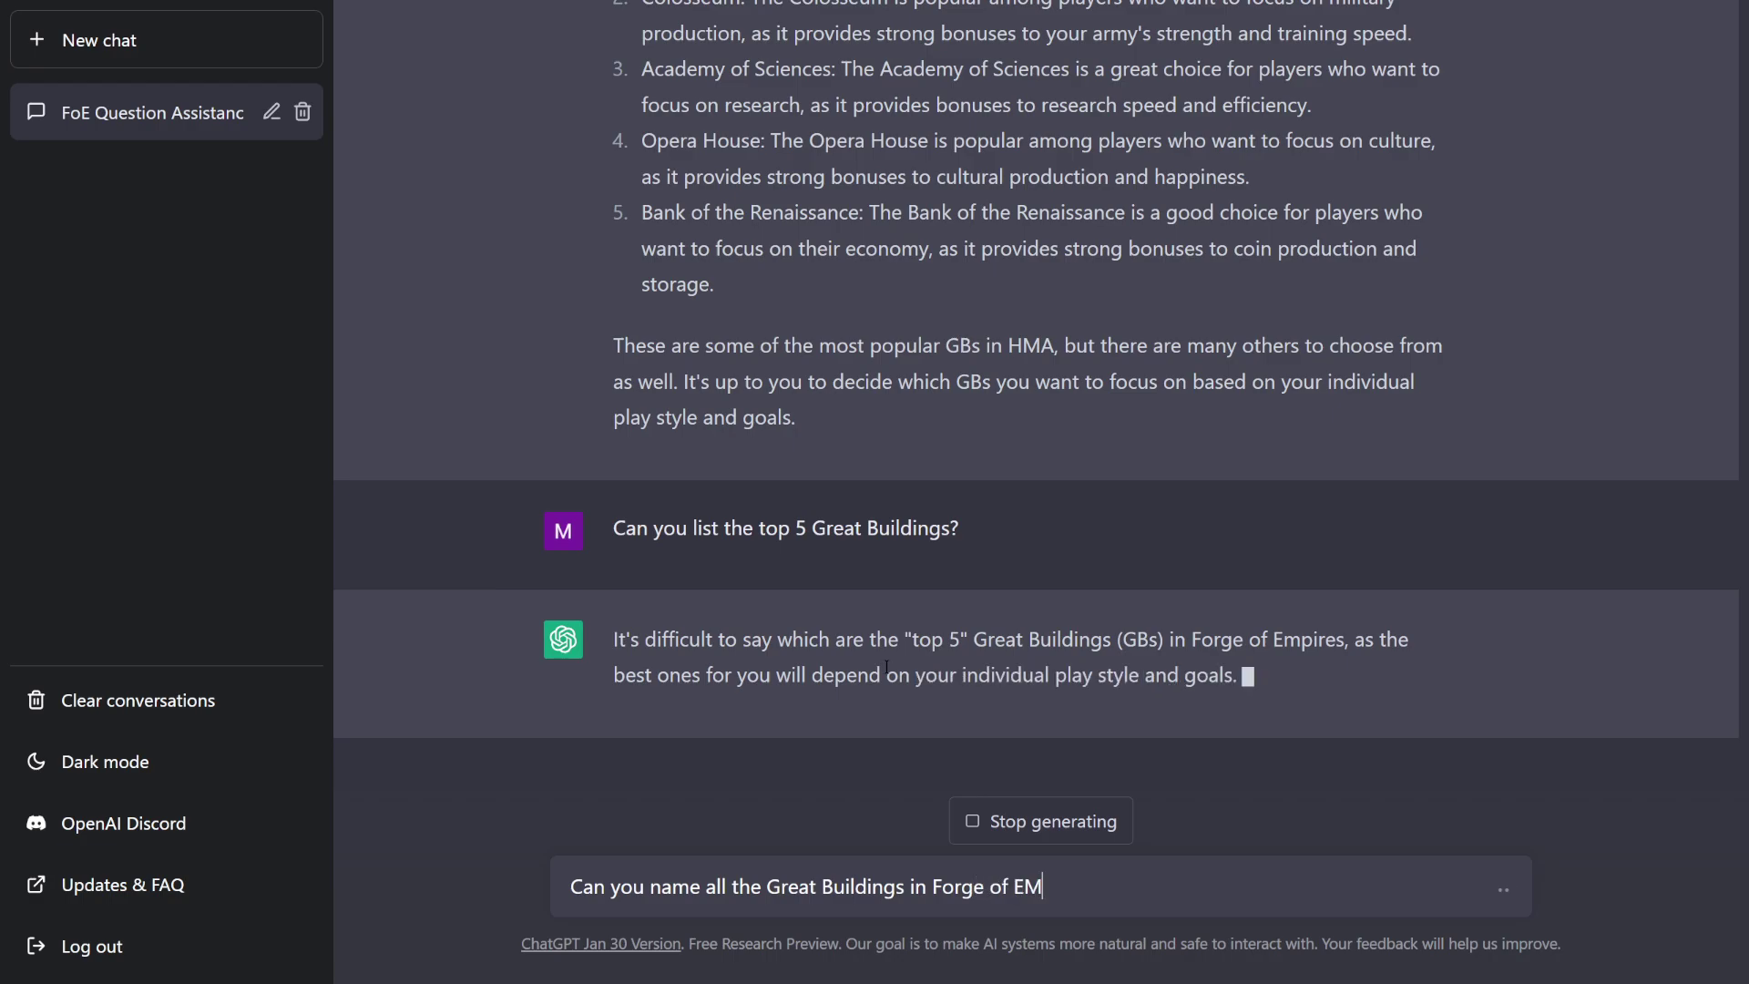
pyautogui.press('BackSpace')
pyautogui.write('mpires?')
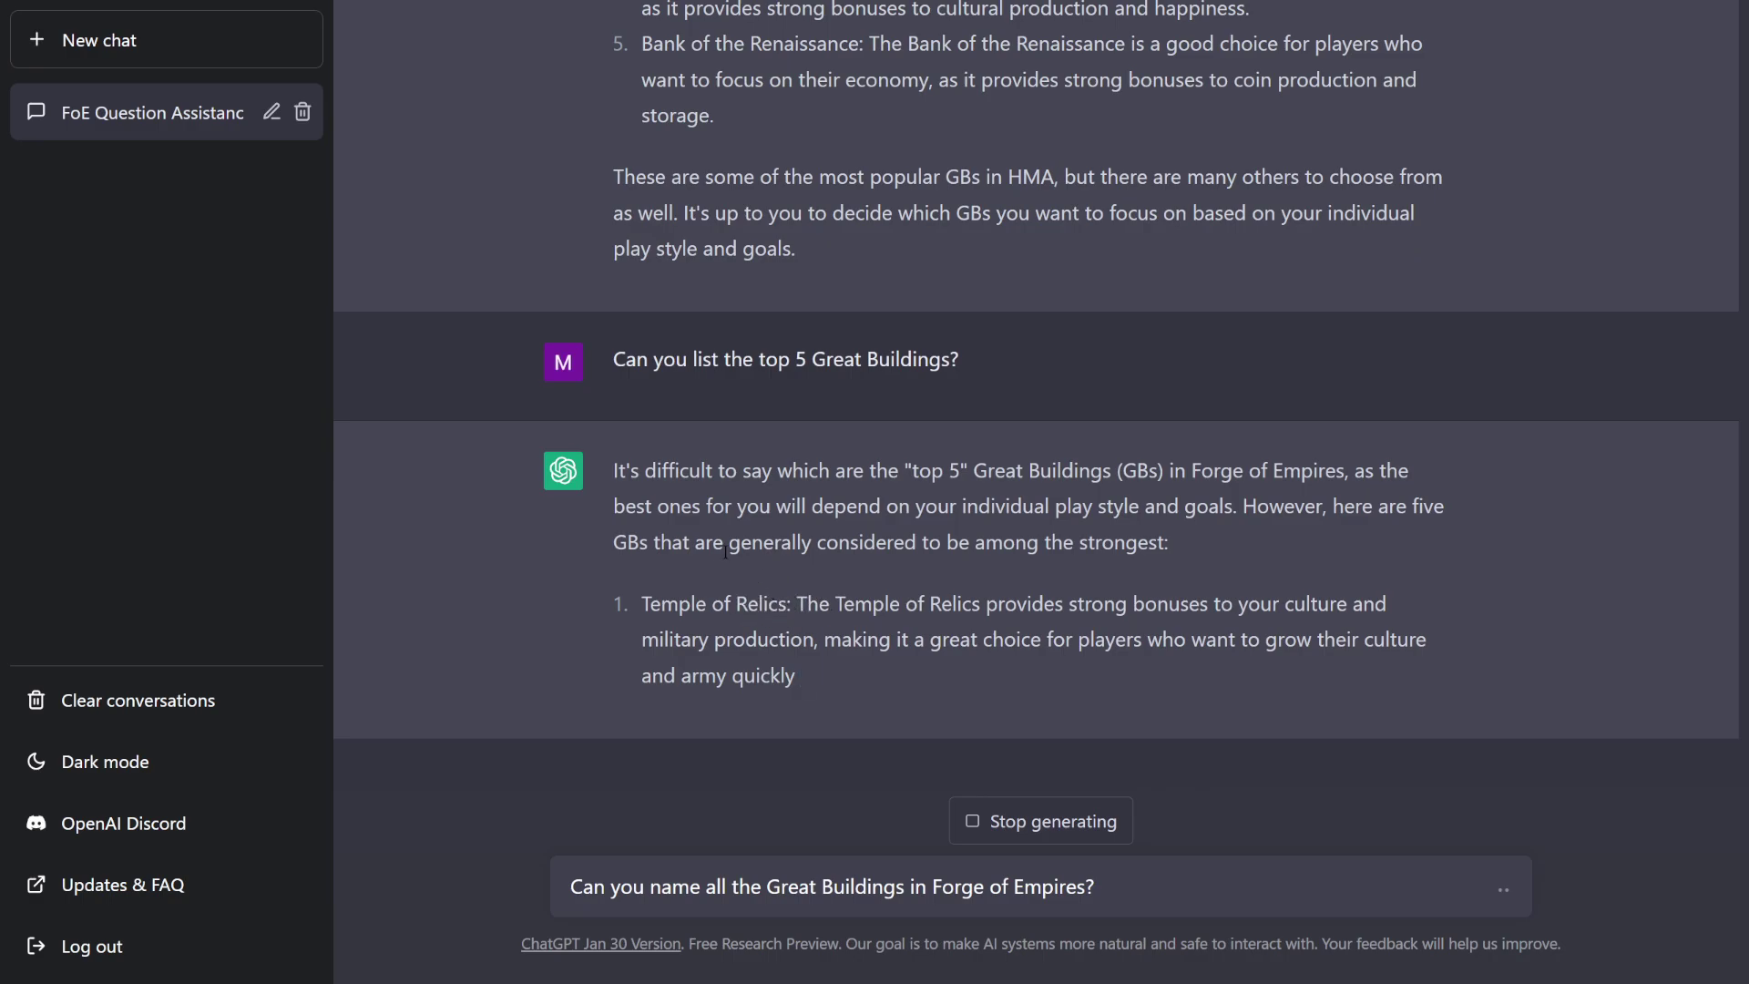
# Compare the top 5 Great Buildings answer with the earlier list of Great Buildings suggested for HMA
pyautogui.scroll(7, 1102, 588)
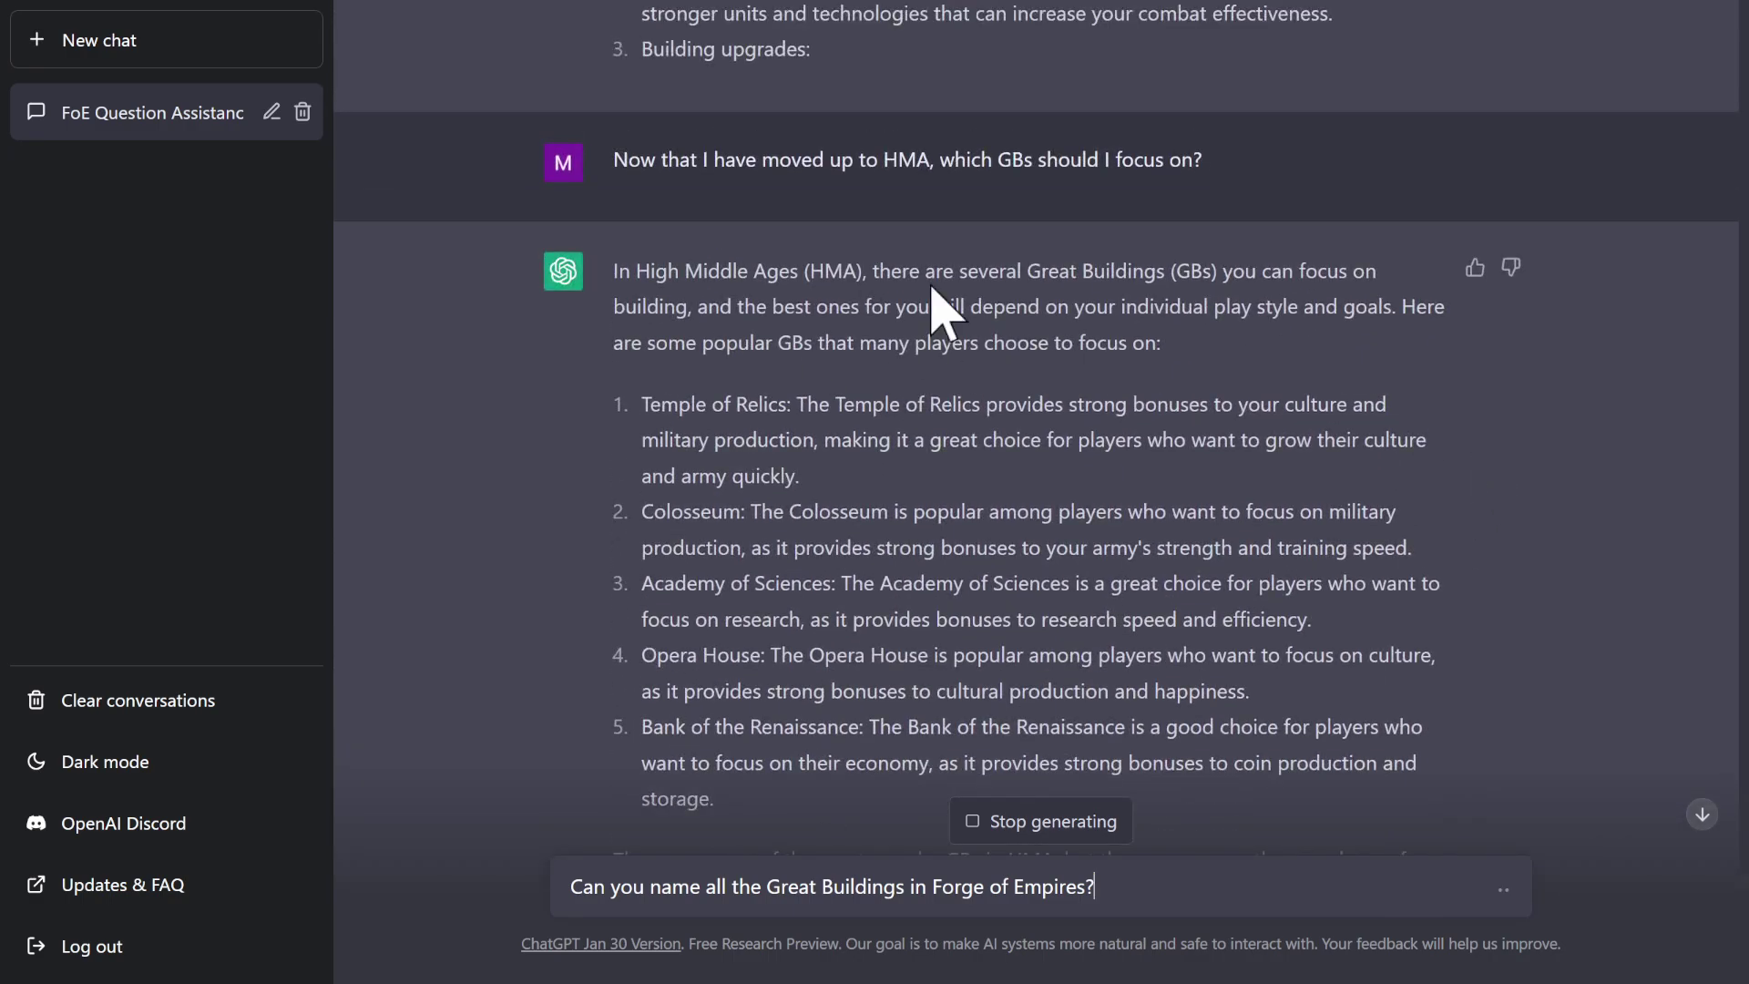
pyautogui.scroll(-4, 1163, 383)
pyautogui.scroll(-4, 1105, 437)
pyautogui.scroll(3, 836, 298)
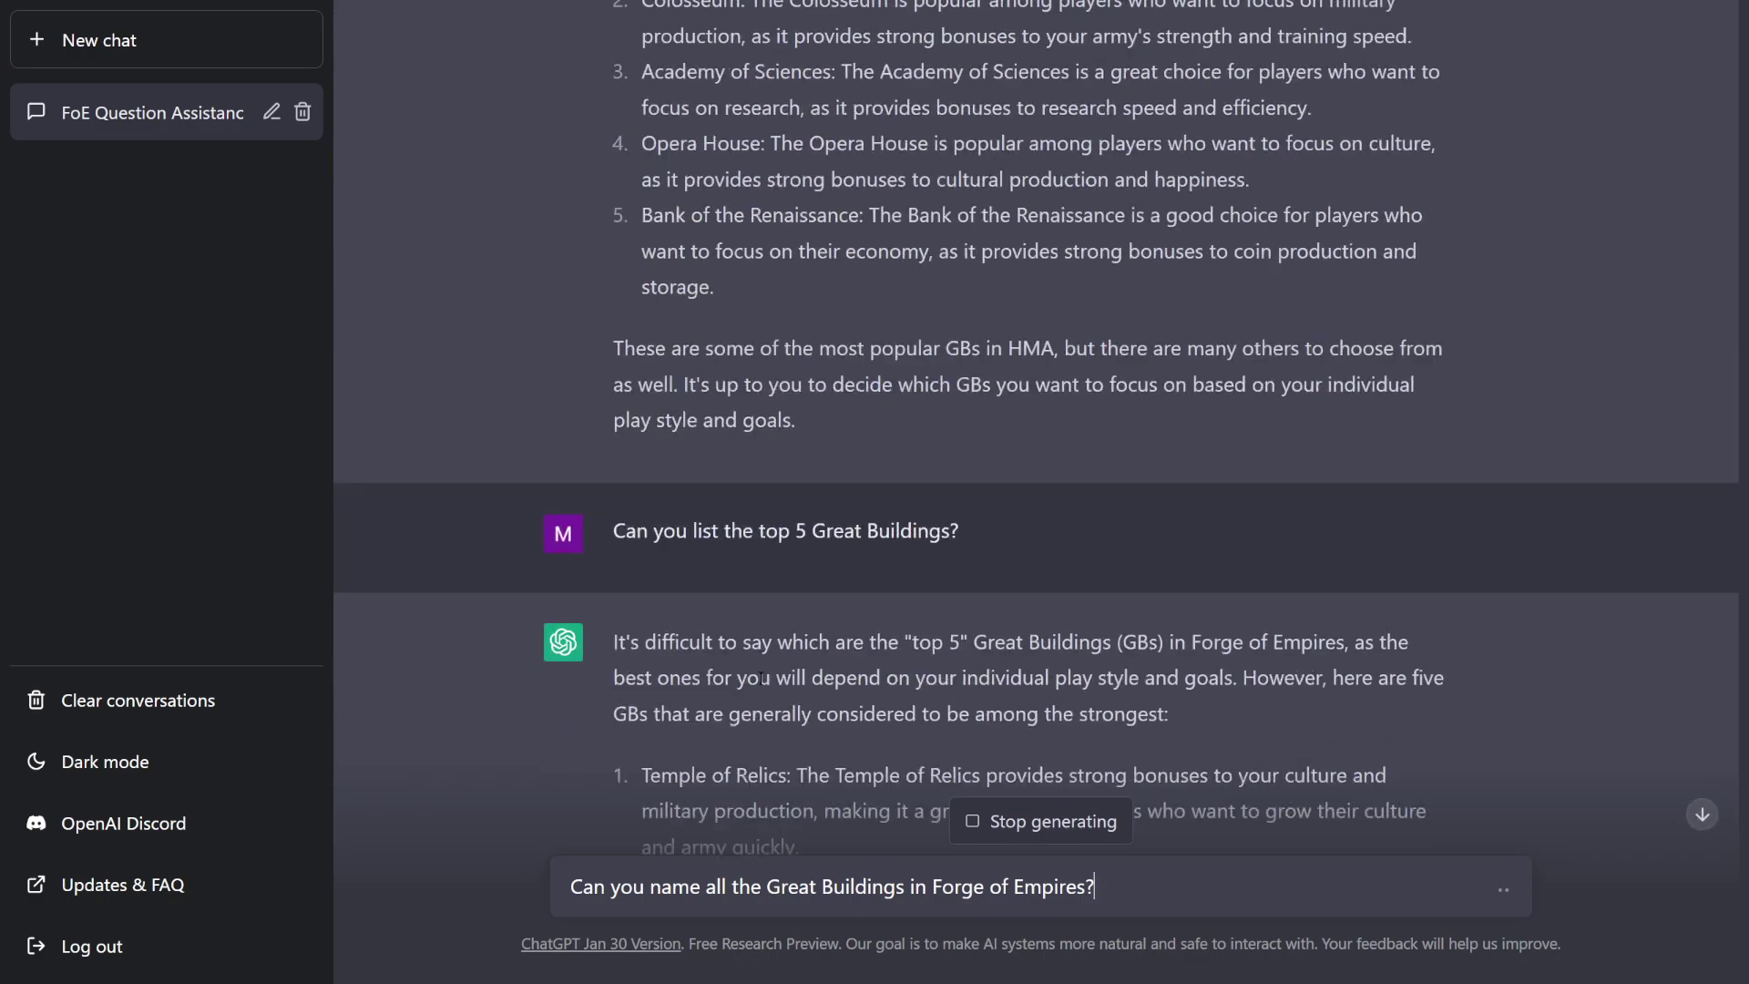
pyautogui.scroll(2, 836, 299)
pyautogui.scroll(-5, 1066, 359)
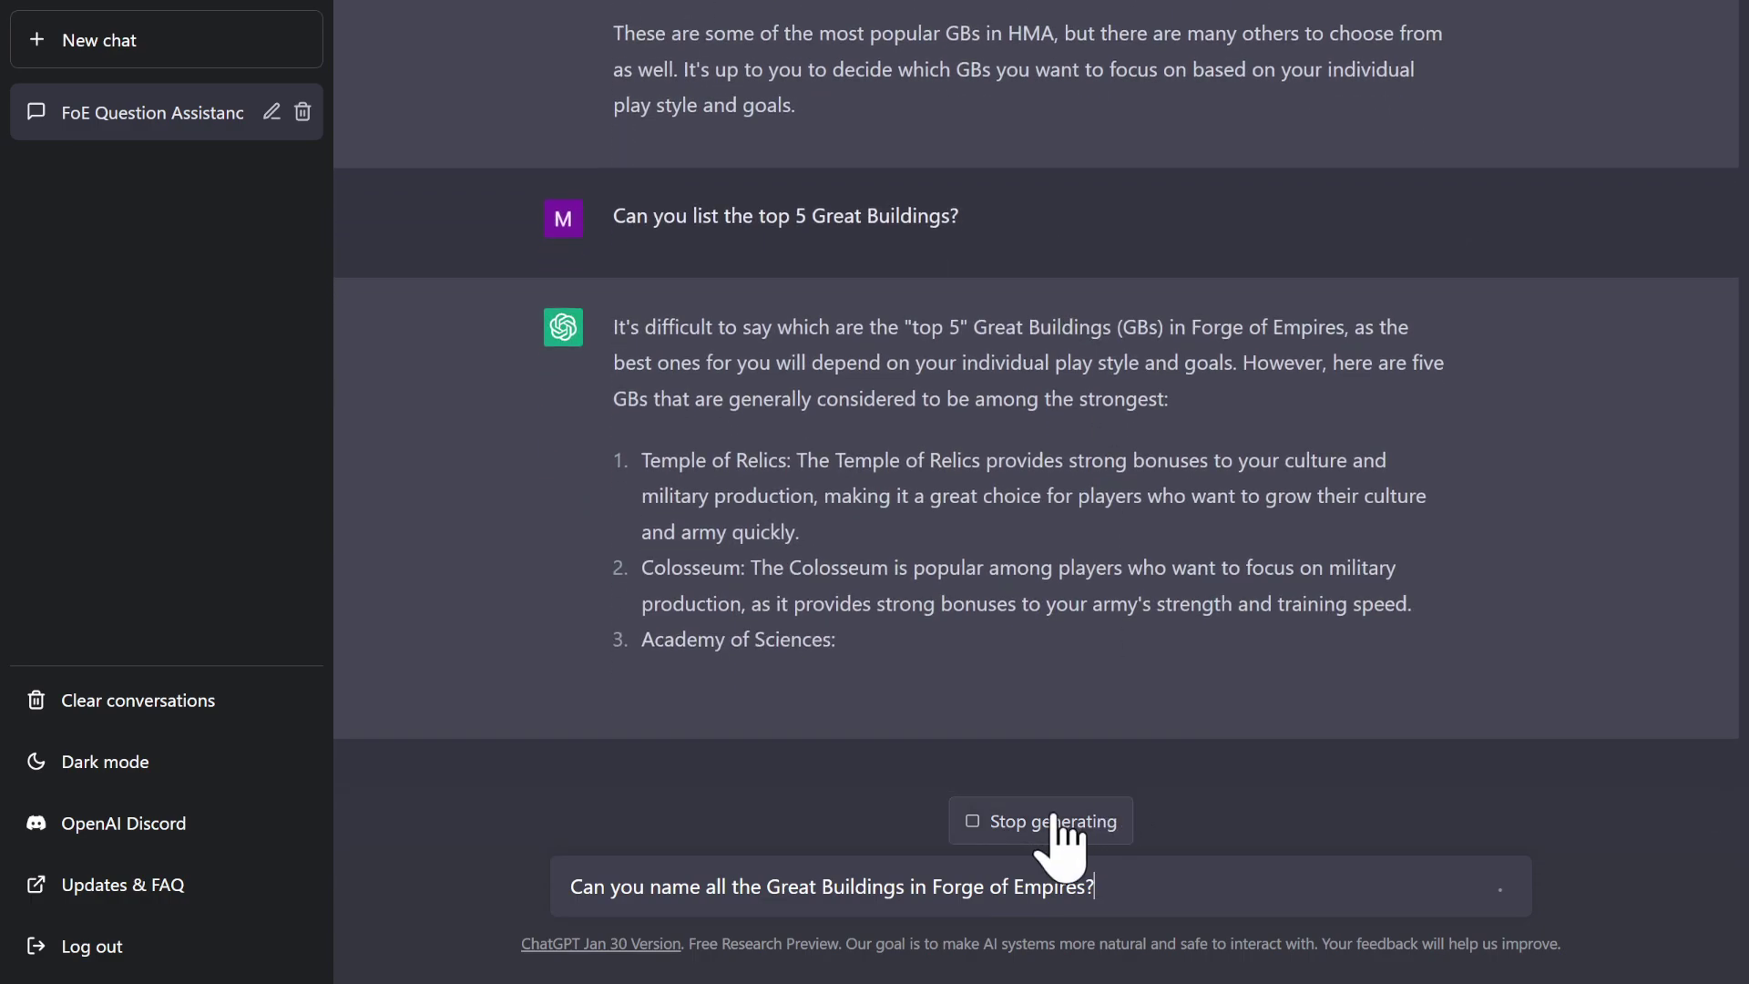
pyautogui.scroll(5, 984, 702)
pyautogui.scroll(-4, 697, 350)
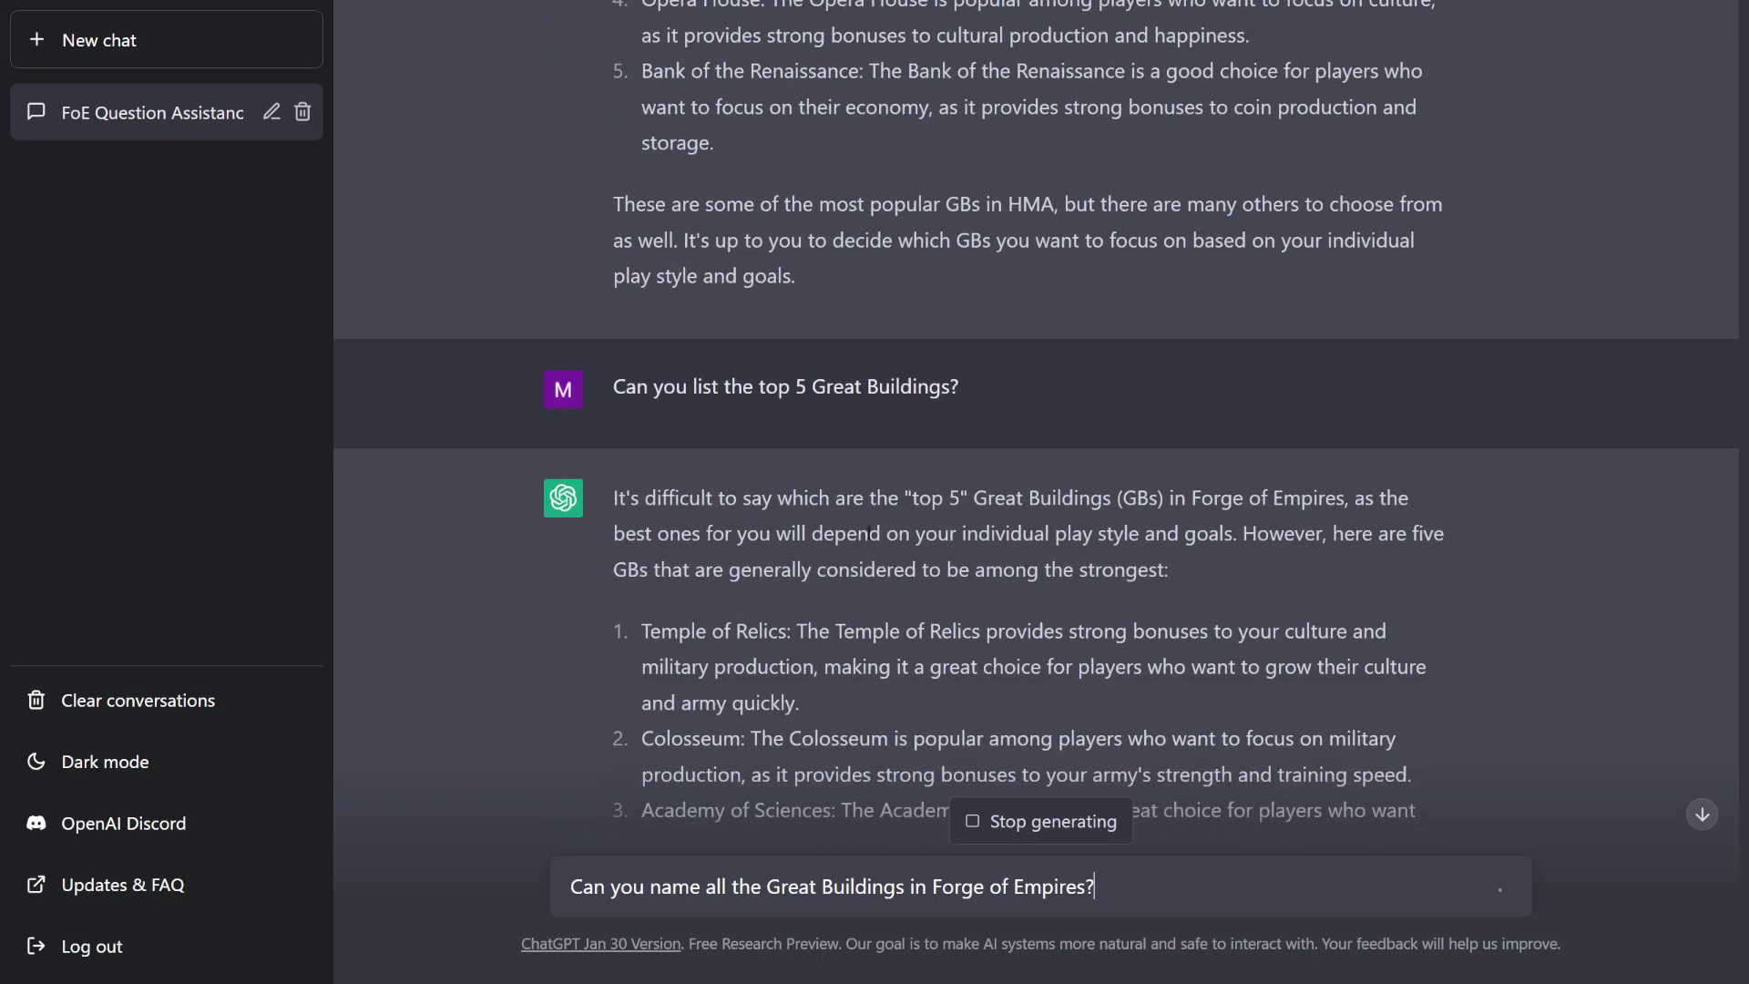
pyautogui.scroll(-2, 1089, 886)
# Stop the top 5 answer being generated and send the drafted question about naming all the Great Buildings
pyautogui.click(1048, 825)
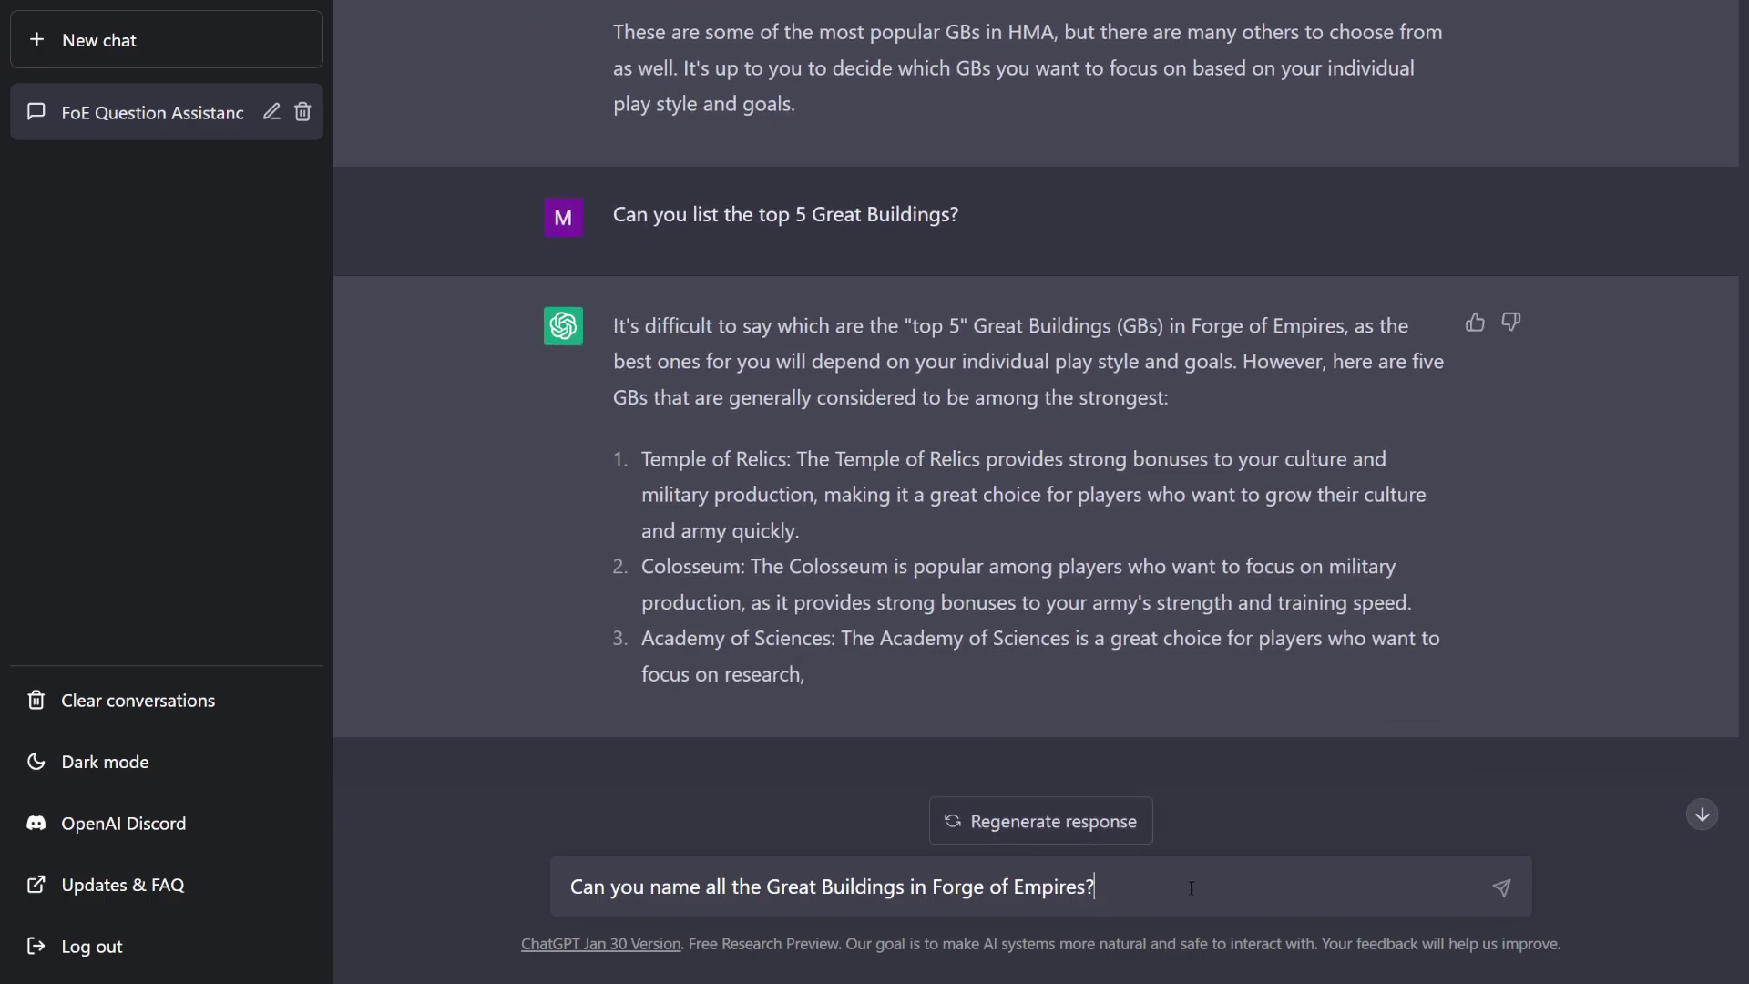
pyautogui.press('Return')
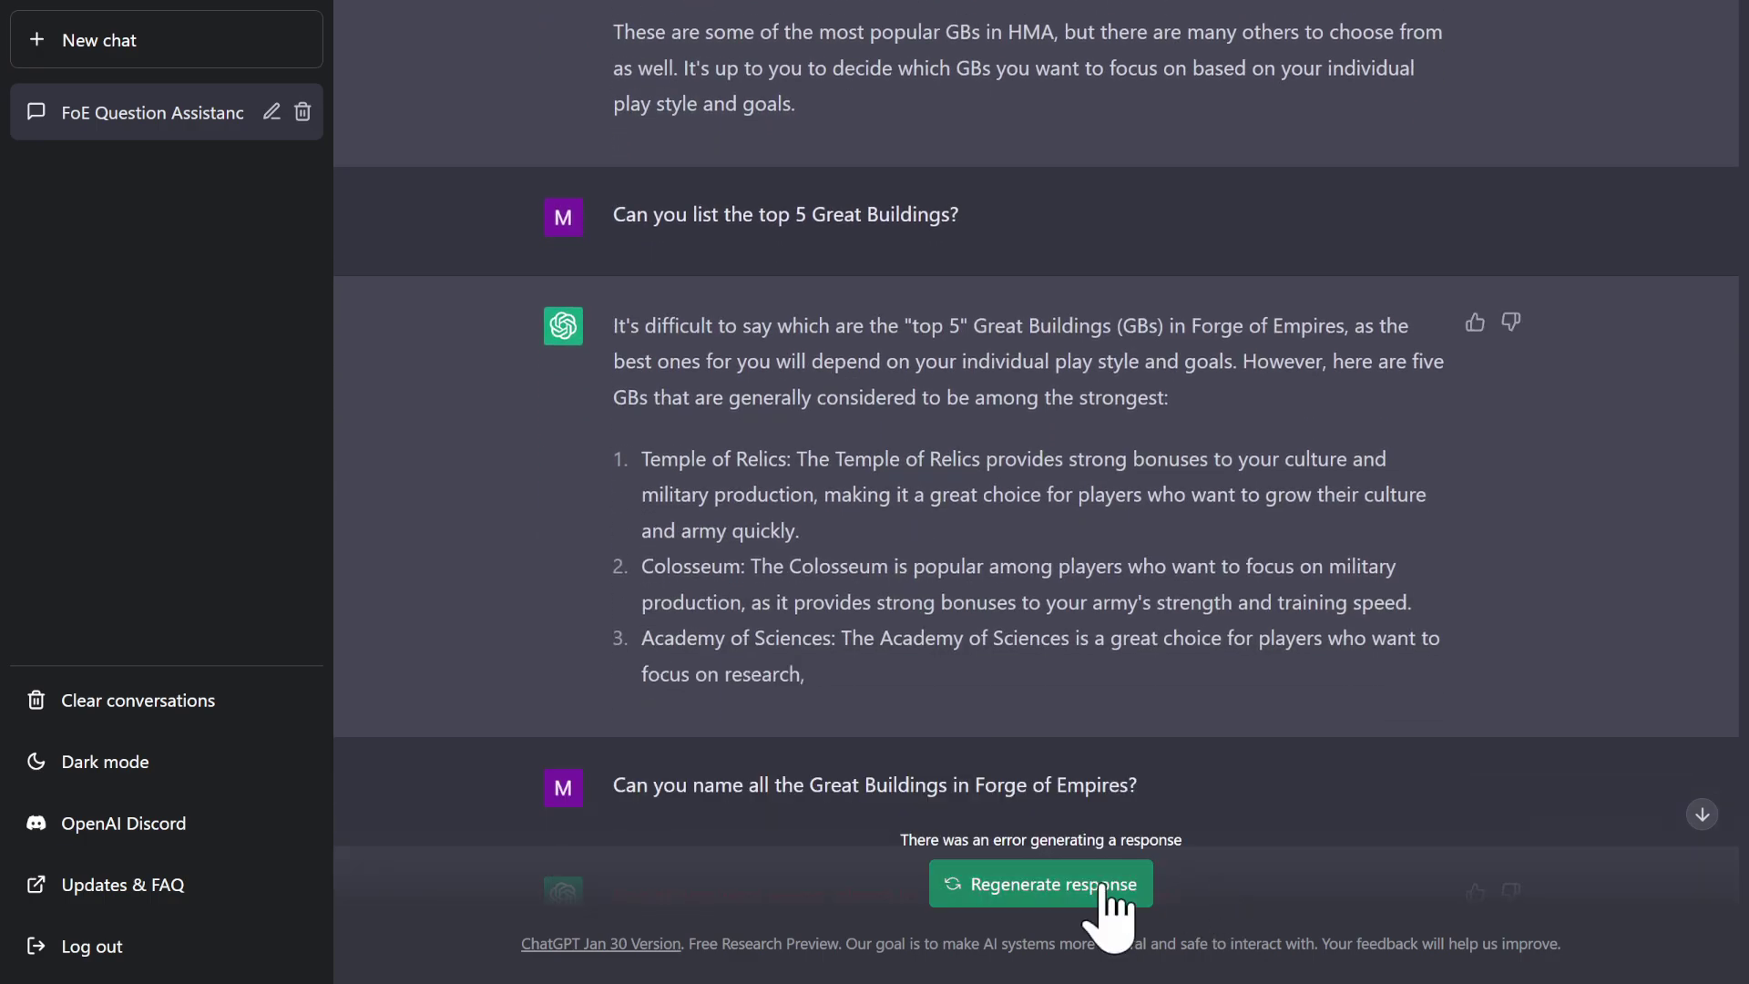
# Try to regenerate the response to the question about all the Great Buildings in Forge of Empires
pyautogui.scroll(-3, 1047, 774)
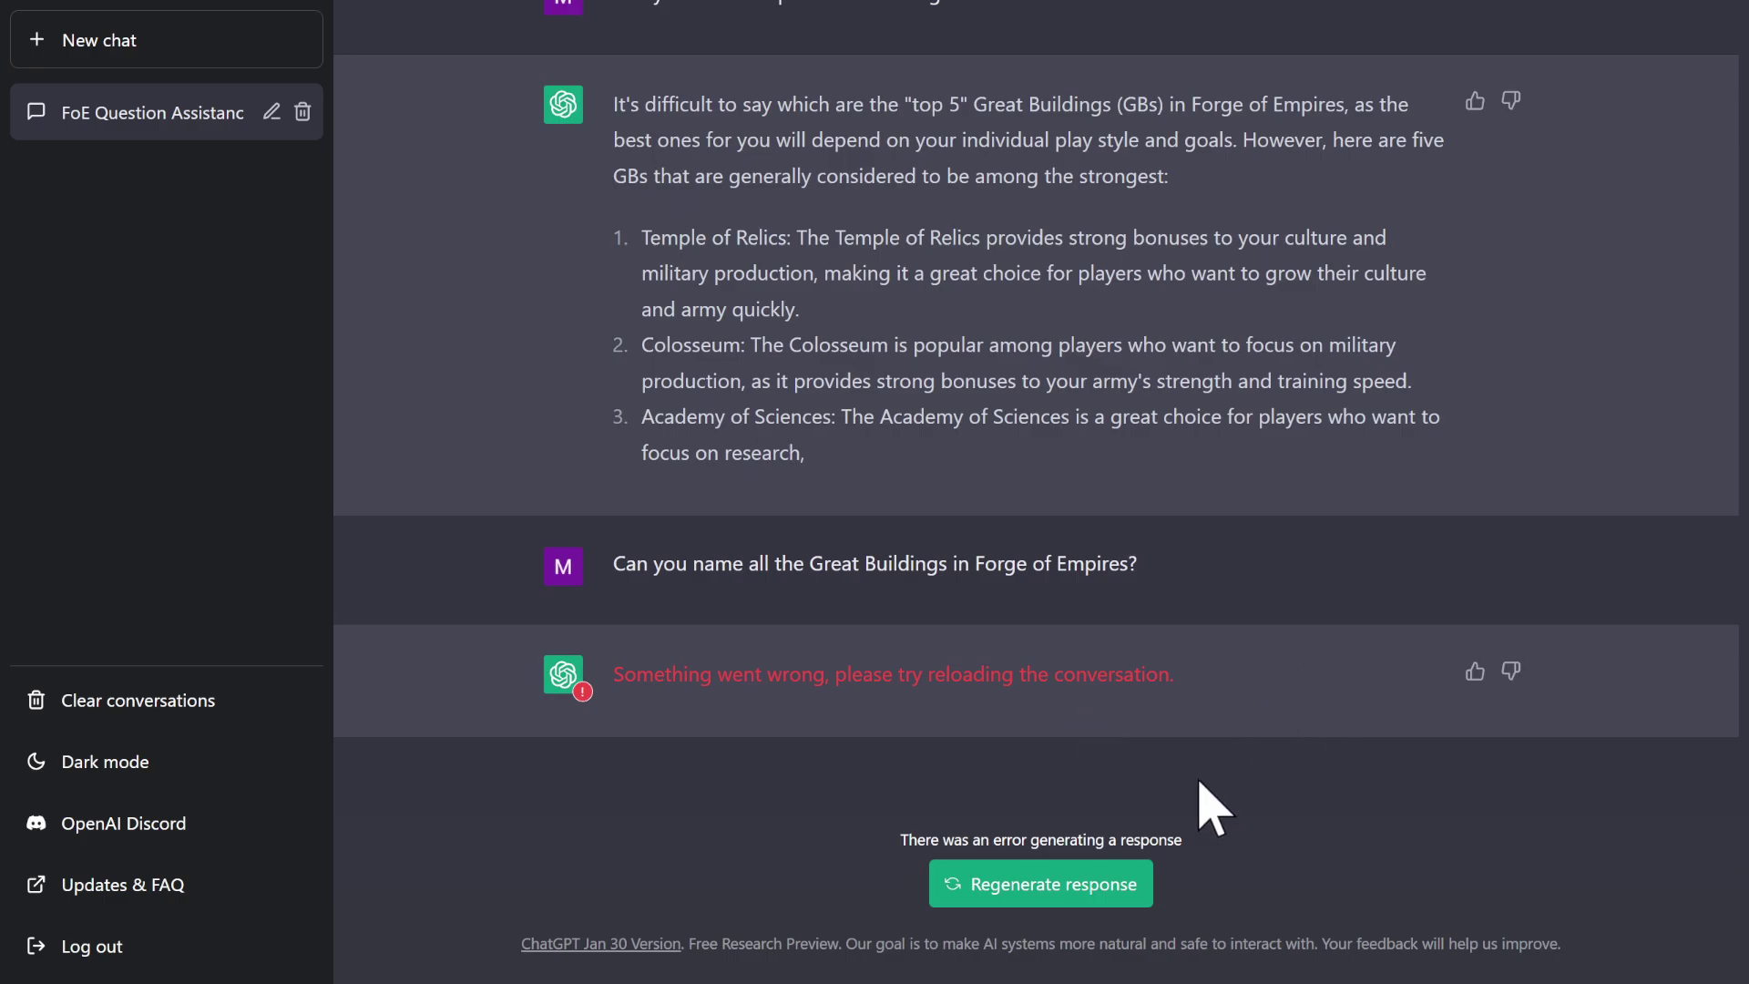
pyautogui.click(1114, 888)
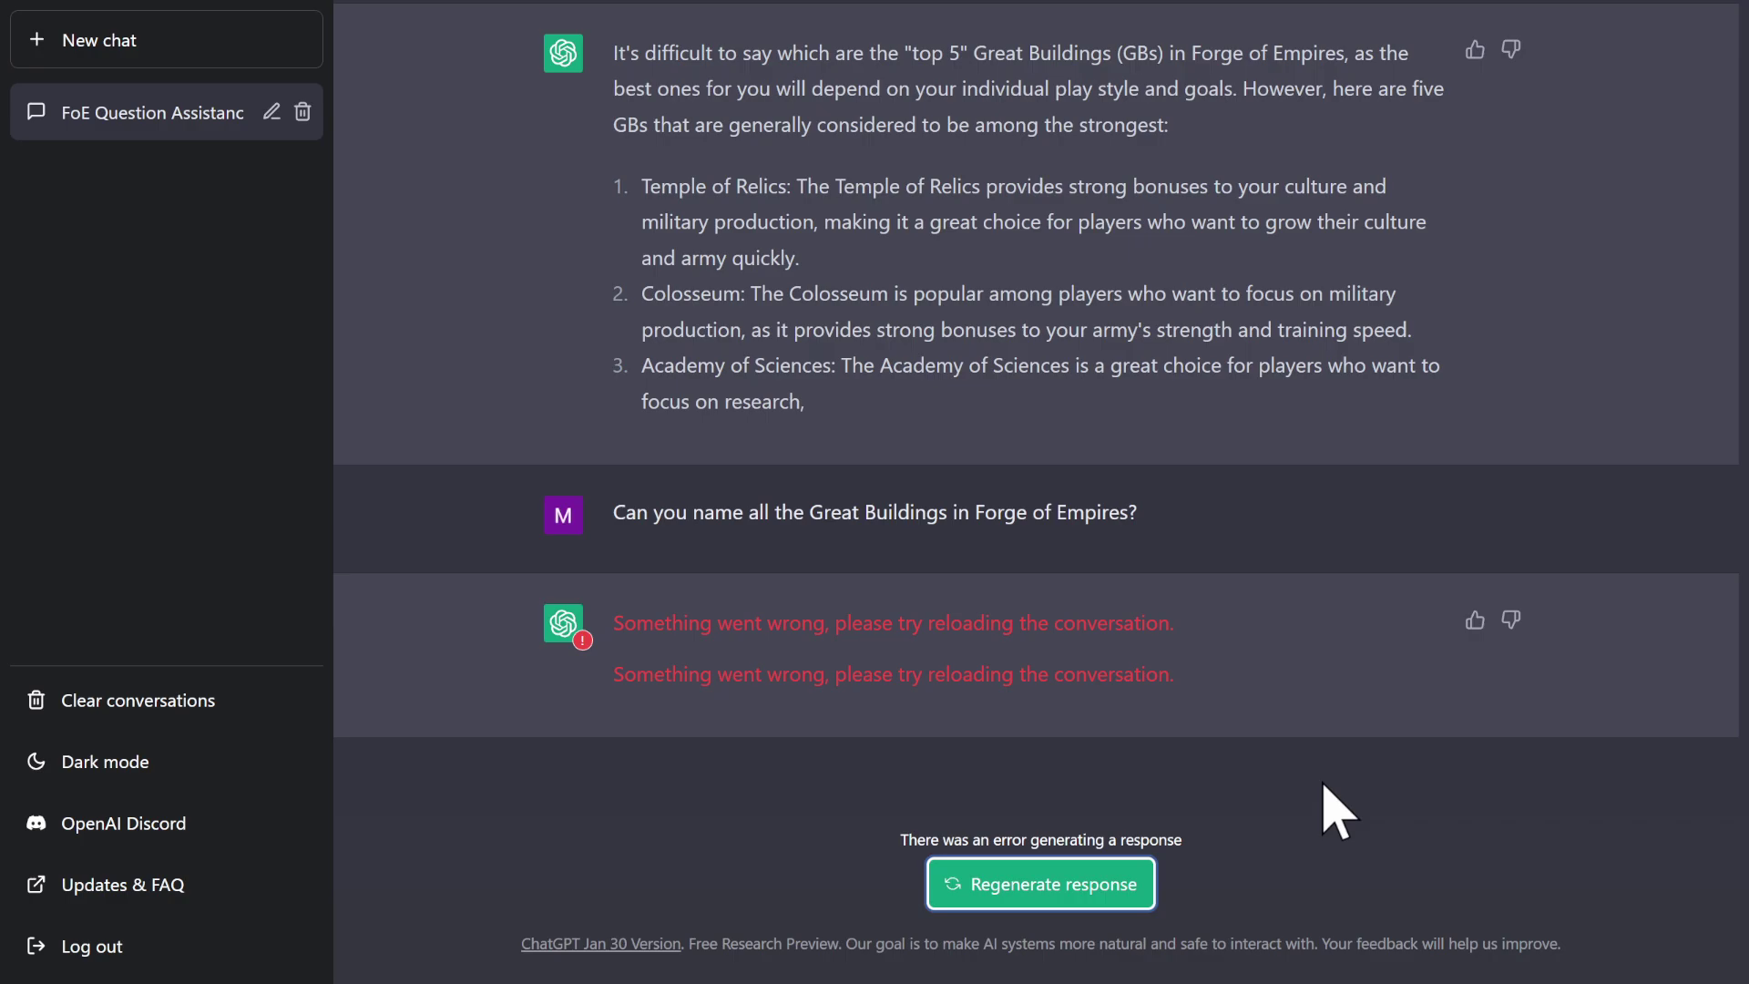
# Reread the top 5 Great Buildings answer, highlighting parts of the Temple of Relics and Colosseum entries
pyautogui.scroll(4, 1201, 765)
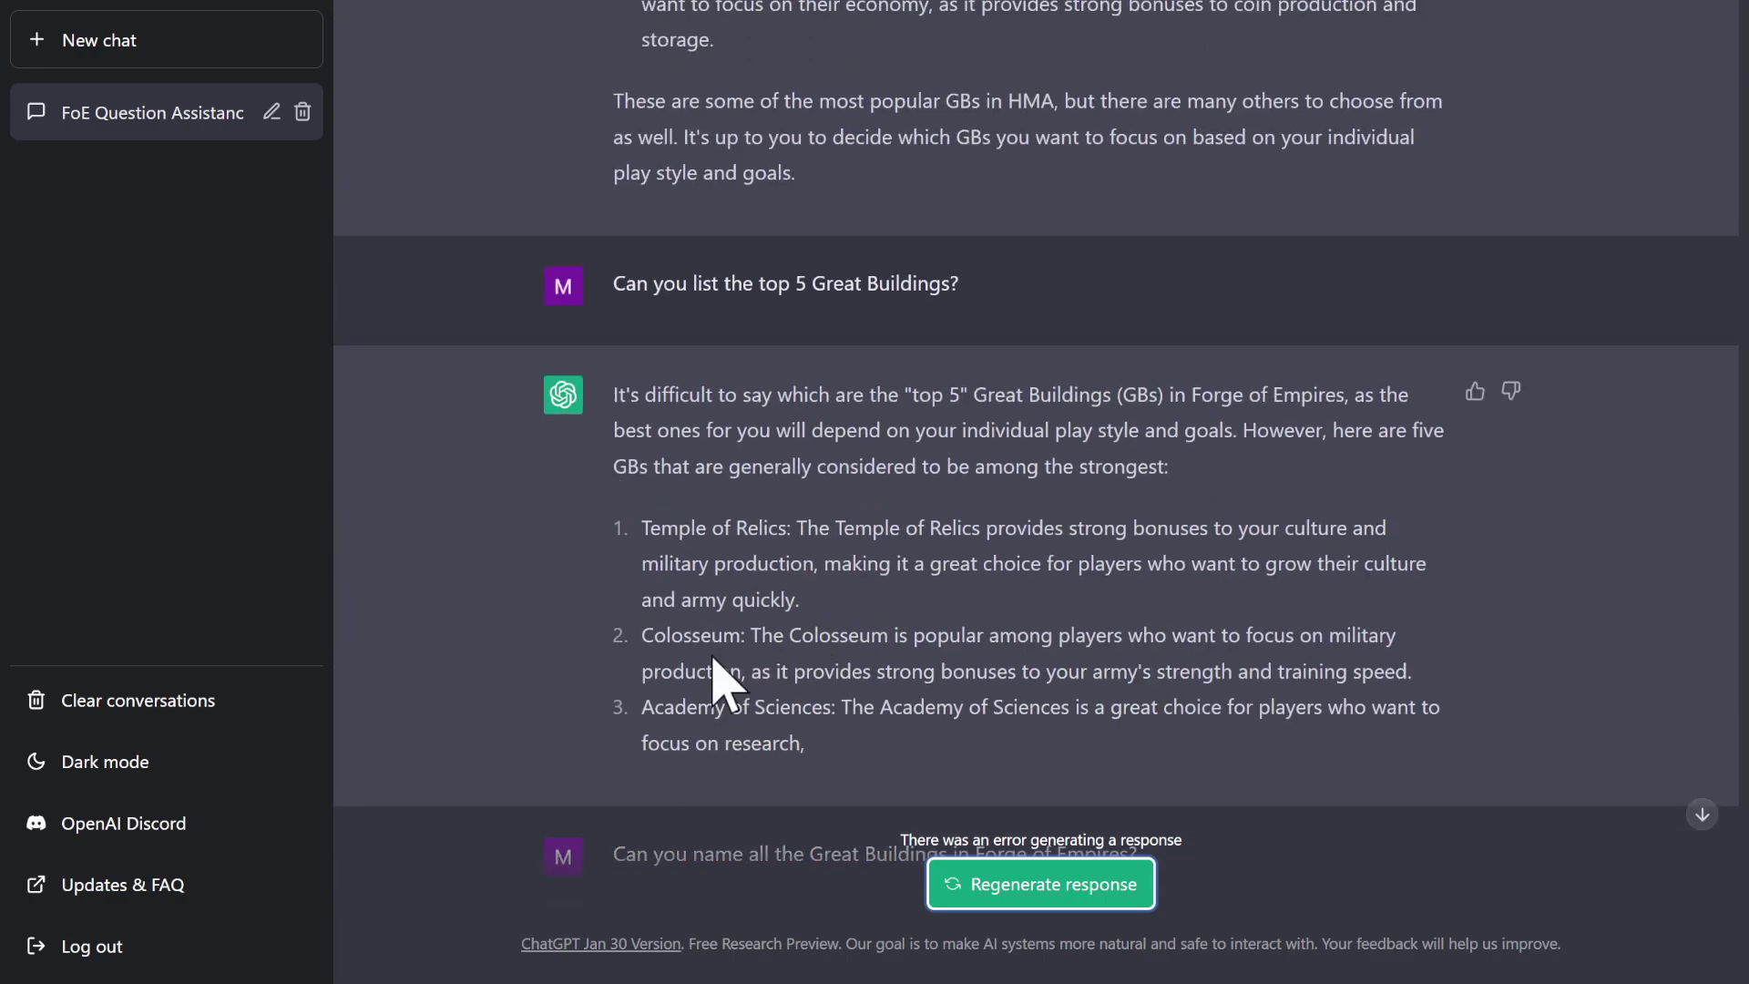
pyautogui.scroll(1, 812, 625)
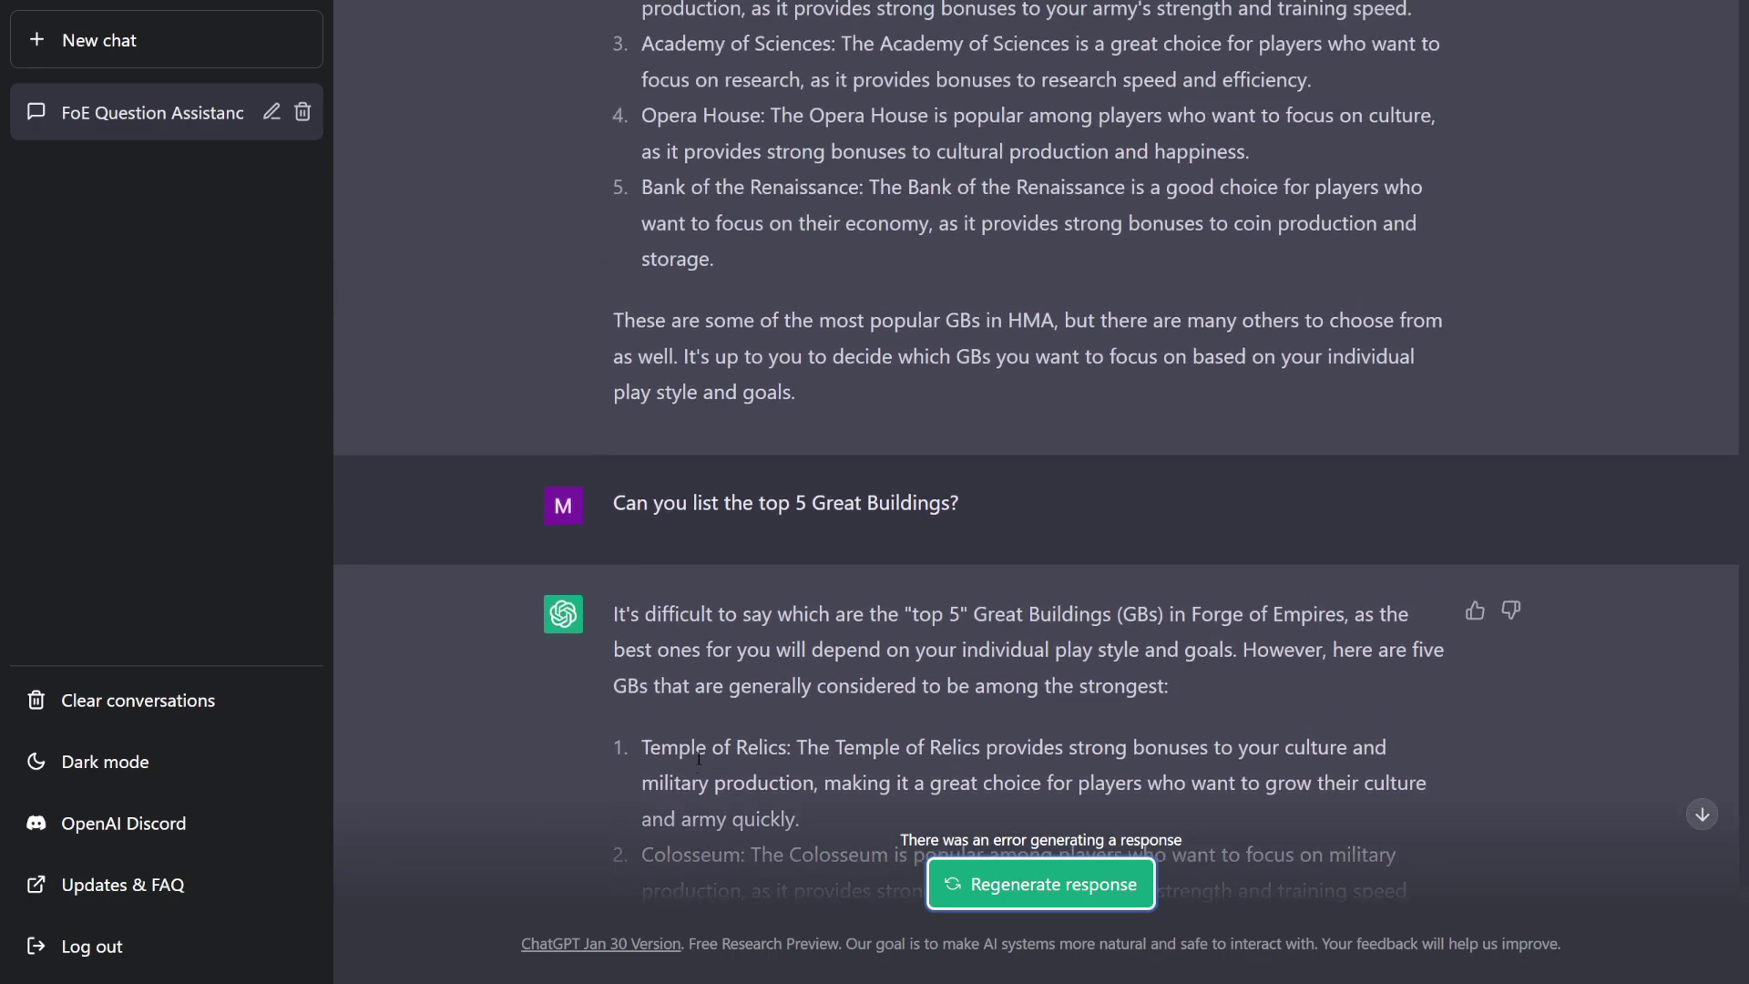
pyautogui.scroll(-1, 743, 729)
pyautogui.moveTo(650, 528); pyautogui.dragTo(725, 529)
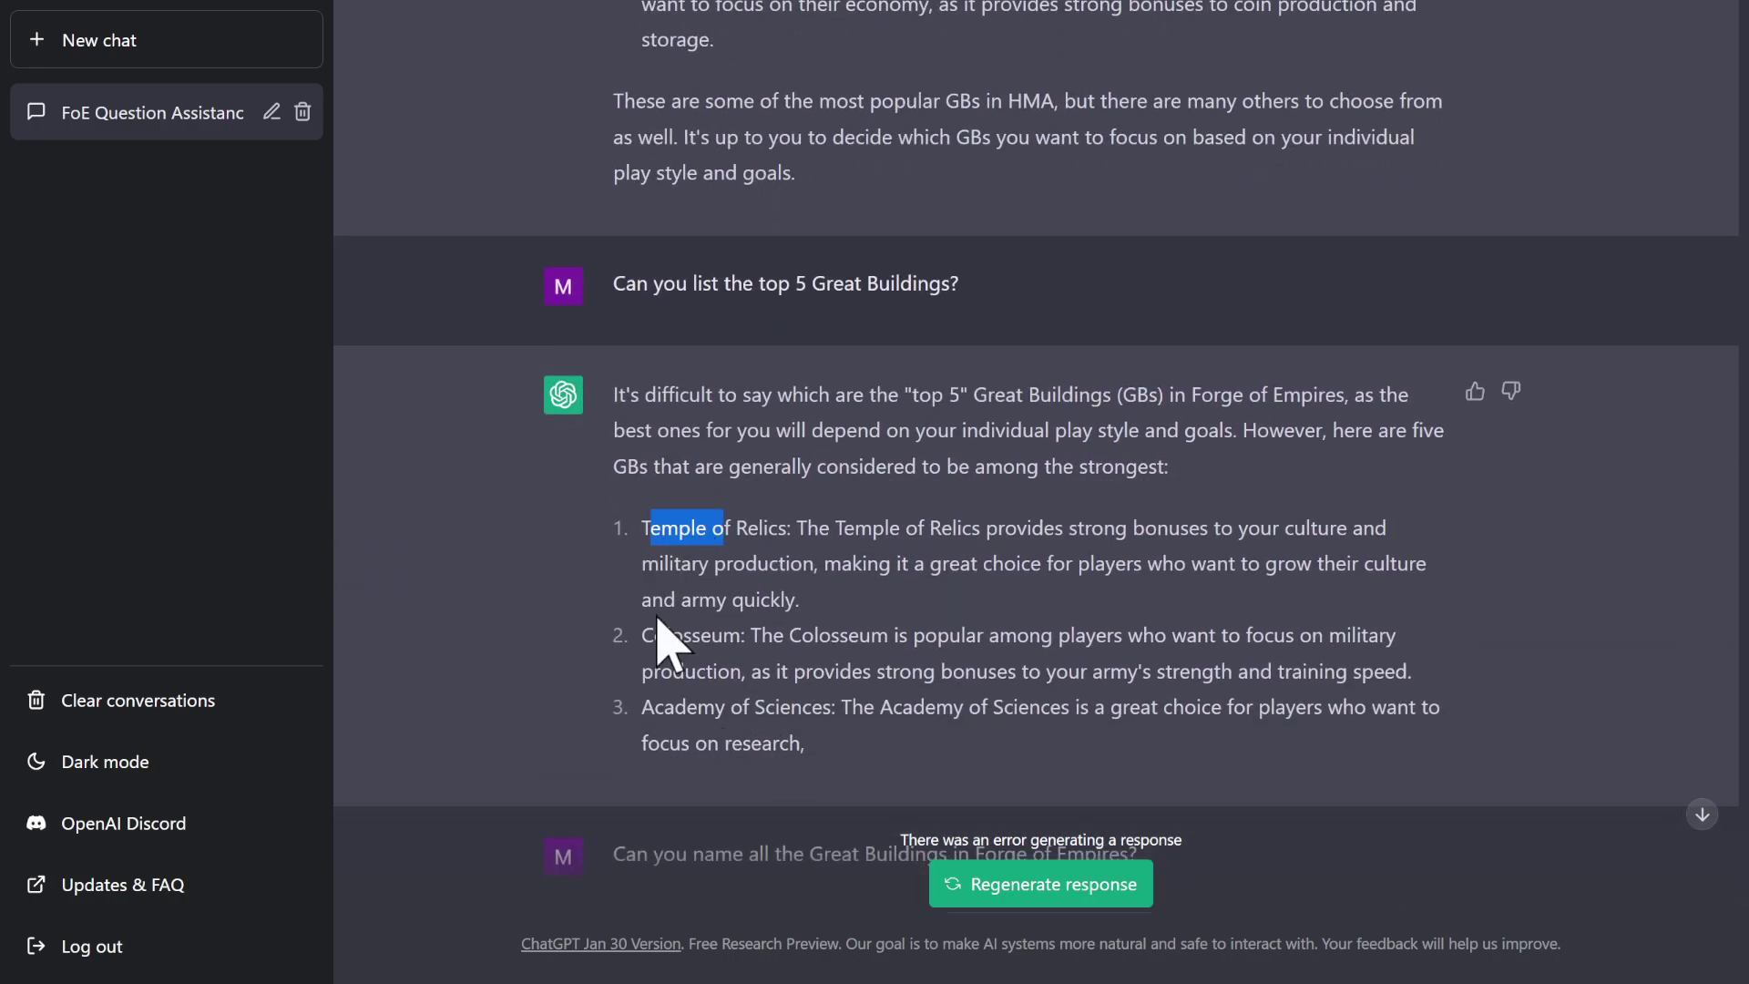
pyautogui.moveTo(655, 635); pyautogui.dragTo(750, 635)
pyautogui.moveTo(887, 613); pyautogui.dragTo(976, 539)
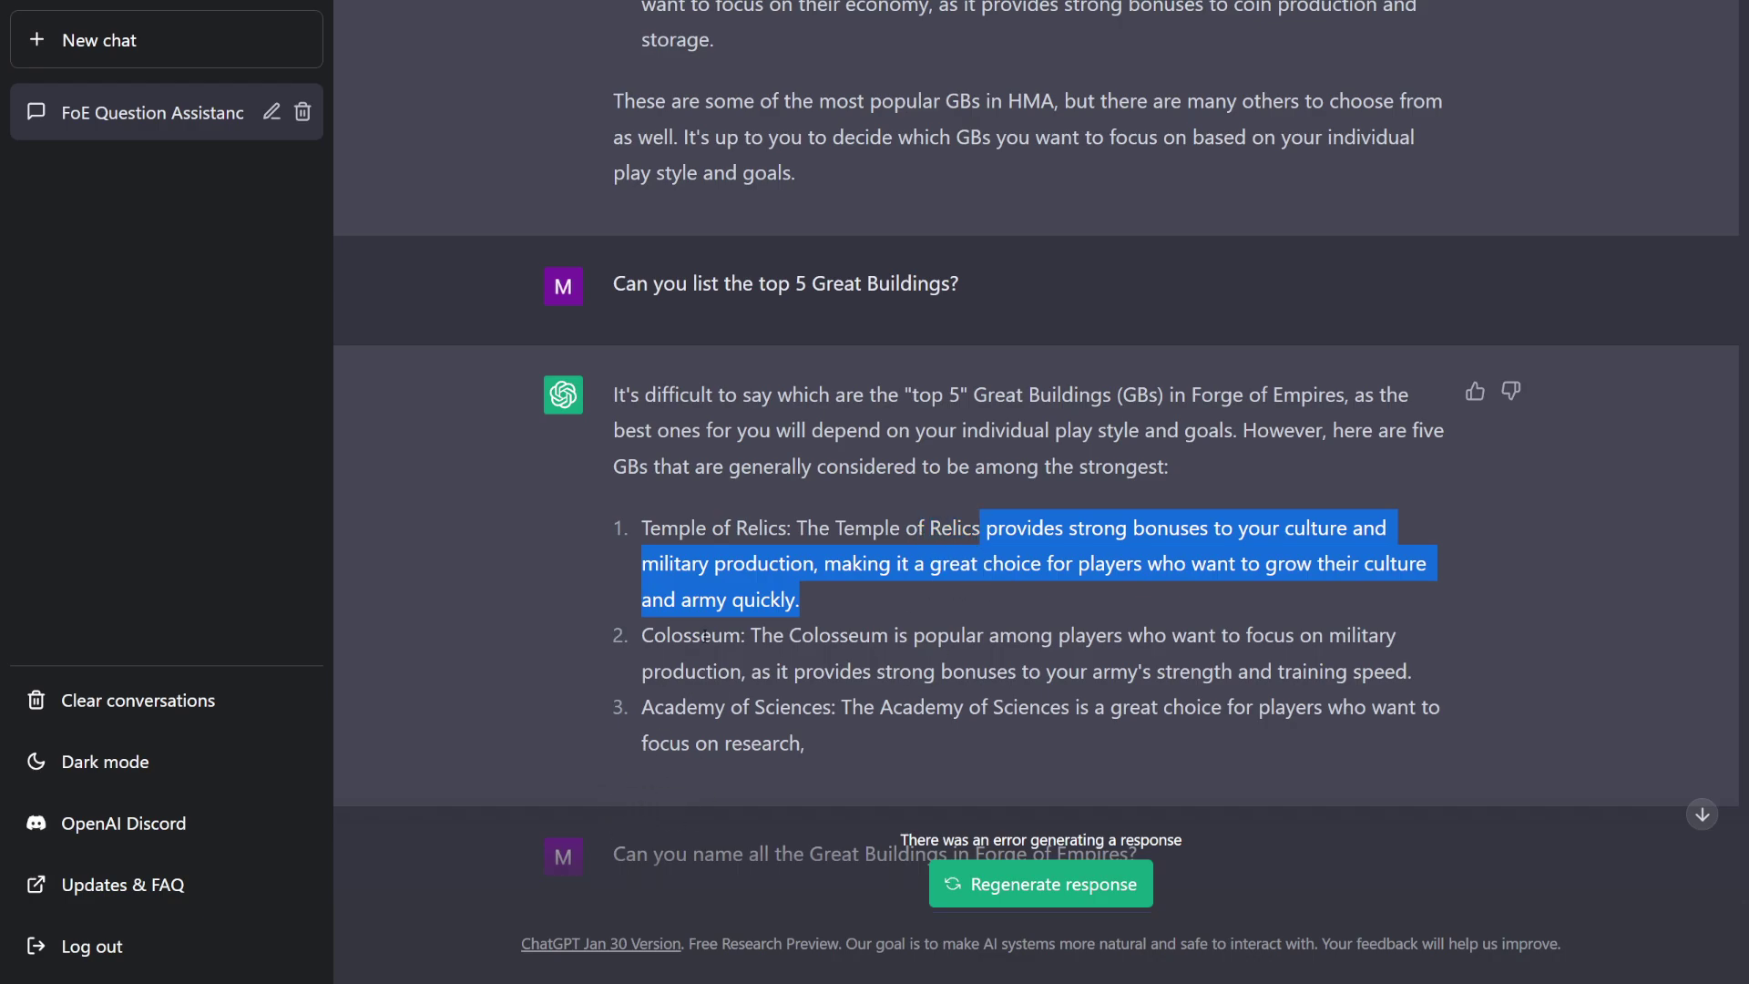
# Review the earlier answers on Great Buildings for HMA, 300/300 attack boosts and moving up to another age
pyautogui.scroll(12, 736, 635)
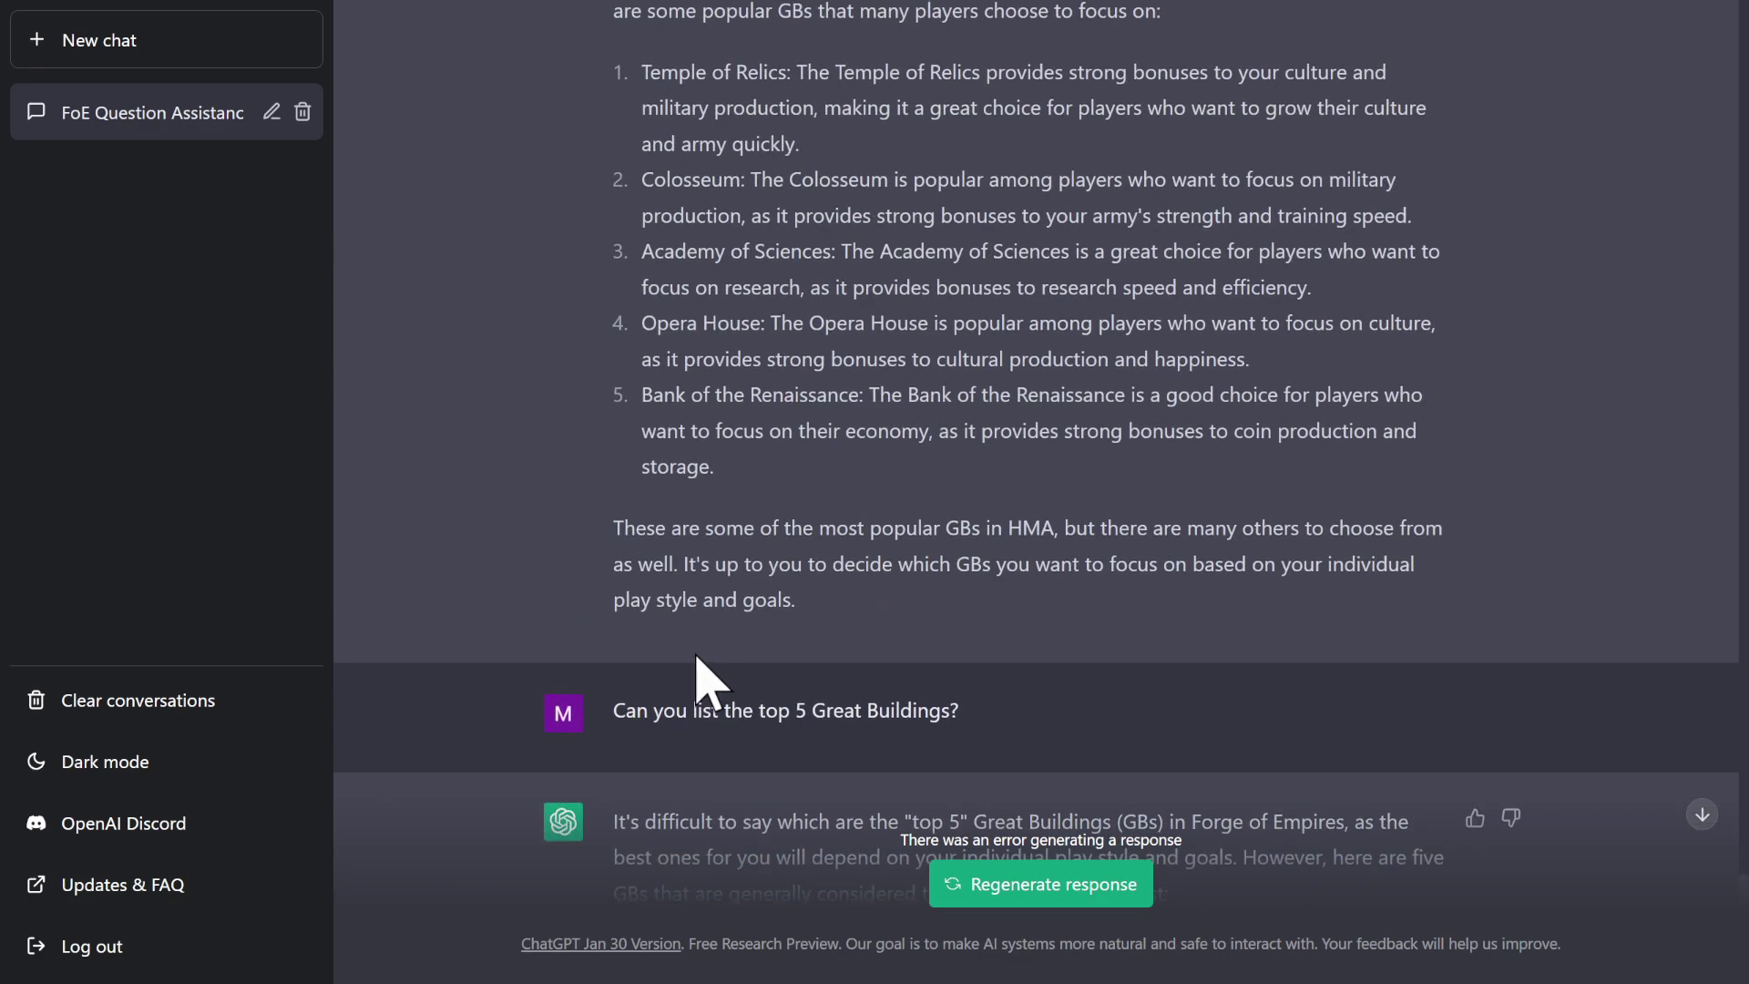
pyautogui.scroll(10, 918, 480)
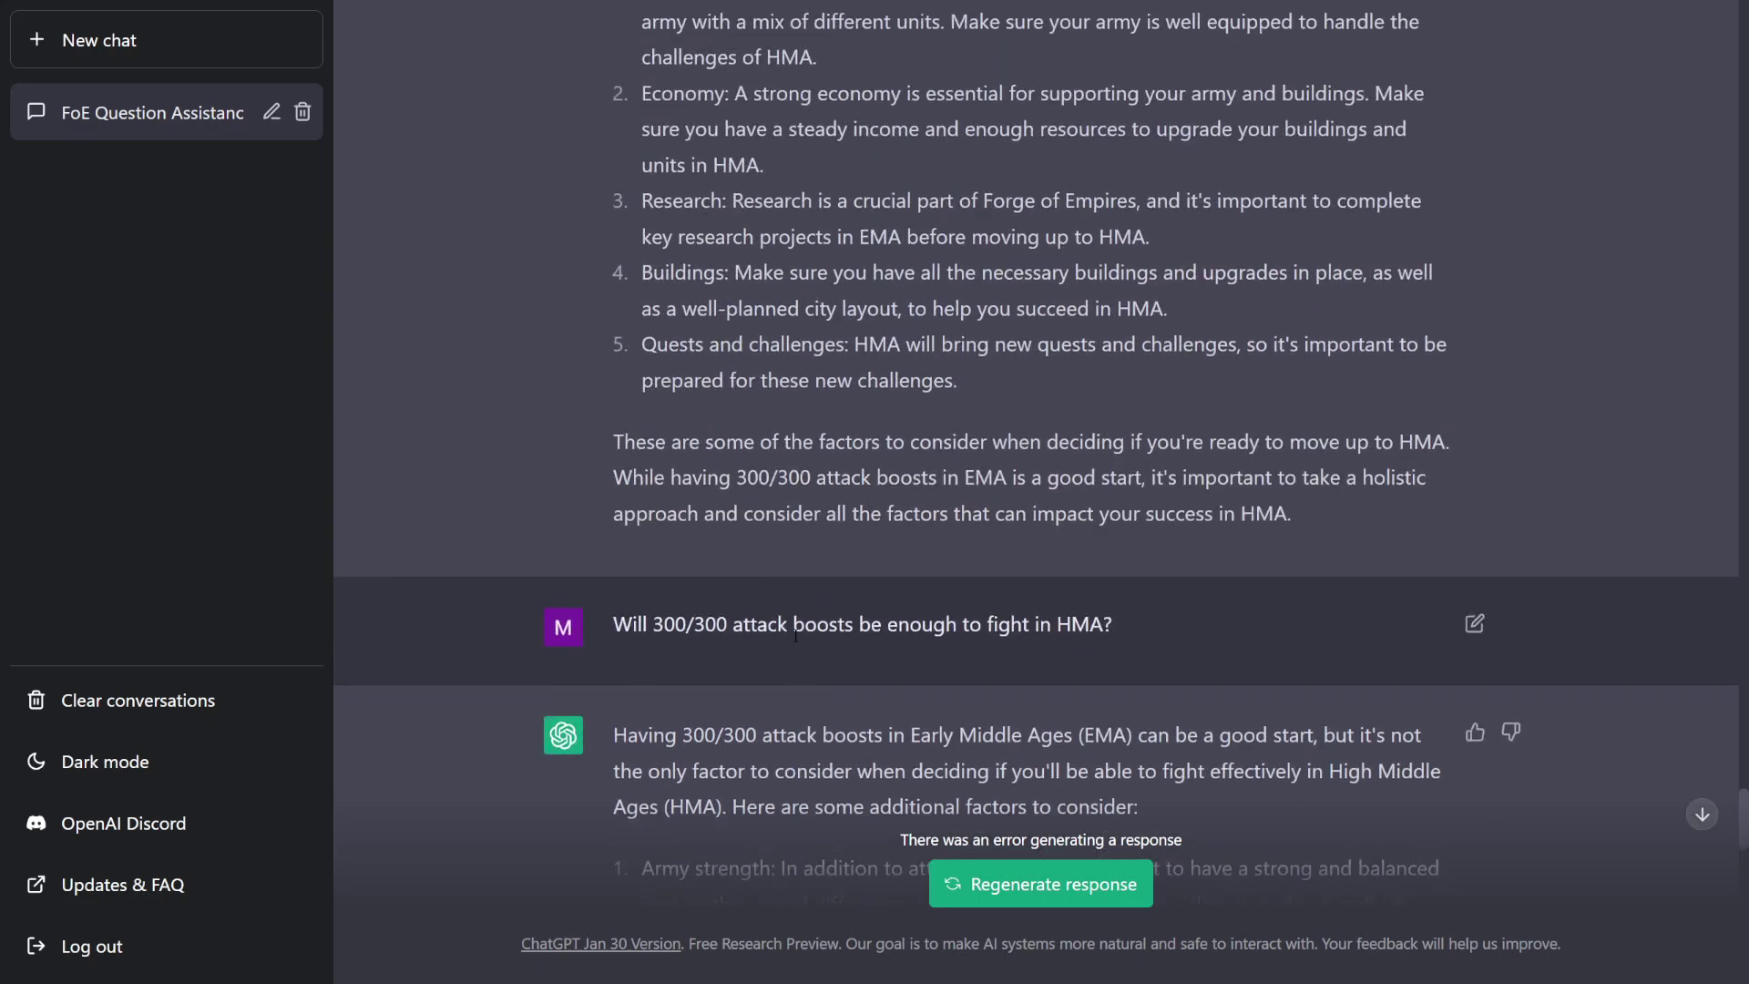
pyautogui.scroll(12, 792, 658)
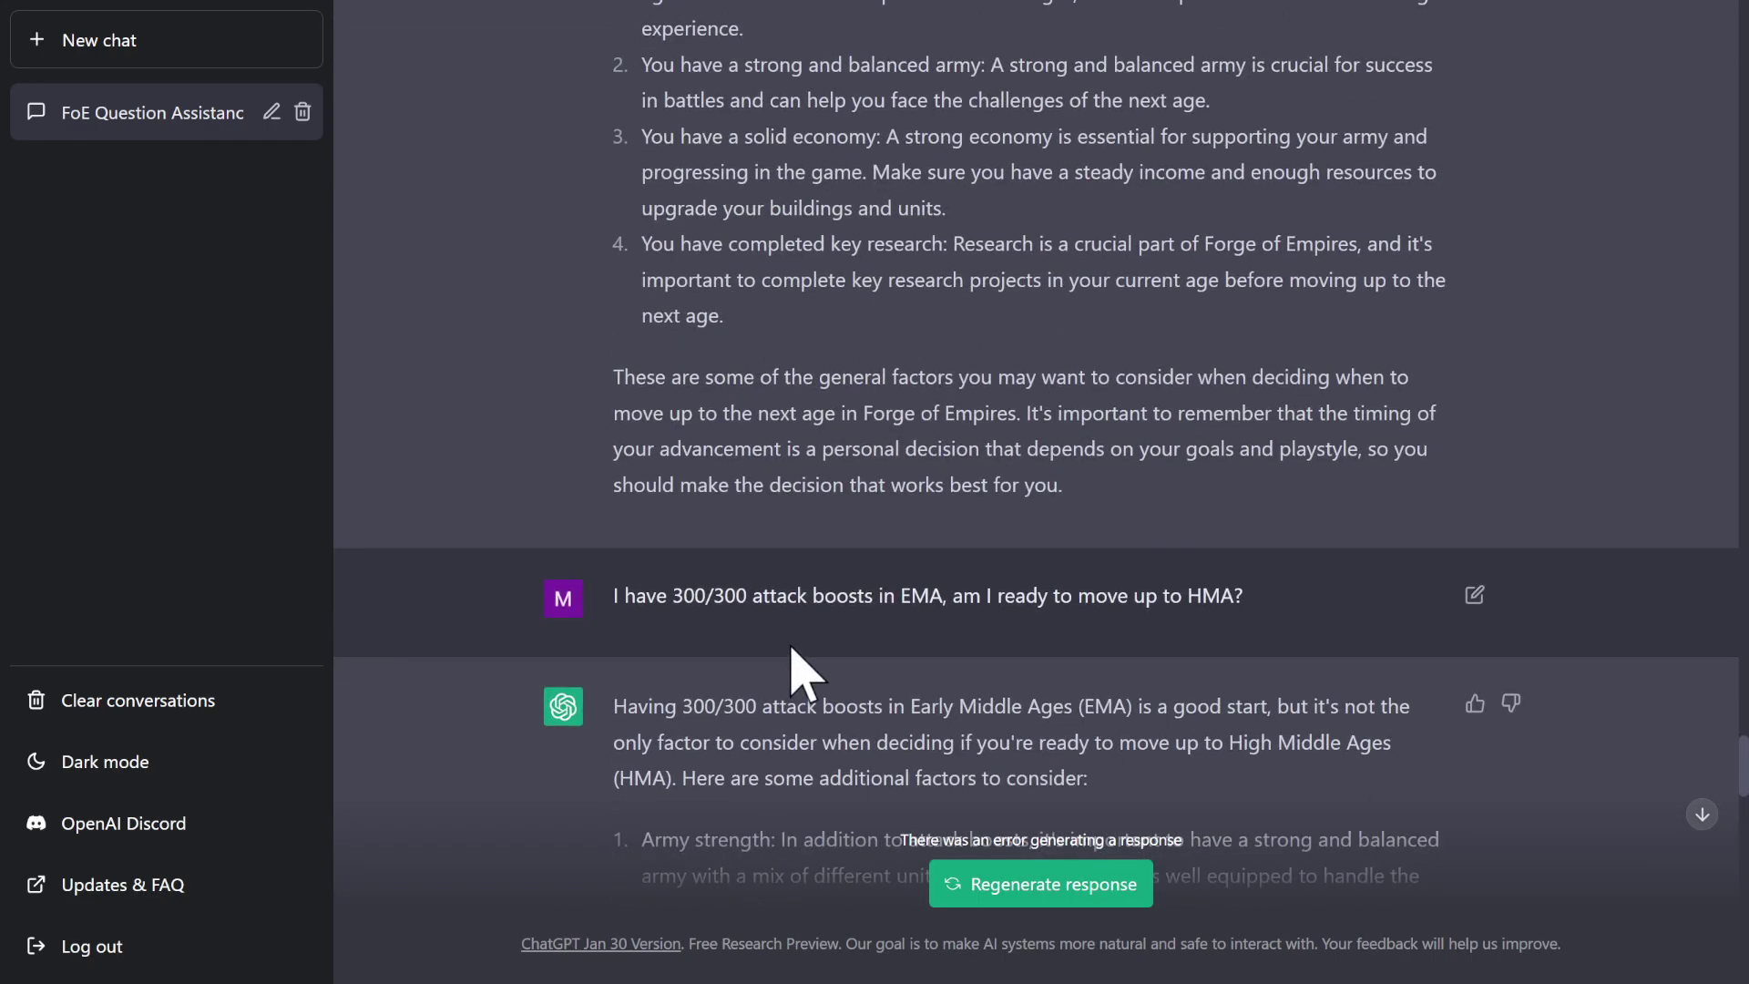
pyautogui.scroll(5, 790, 645)
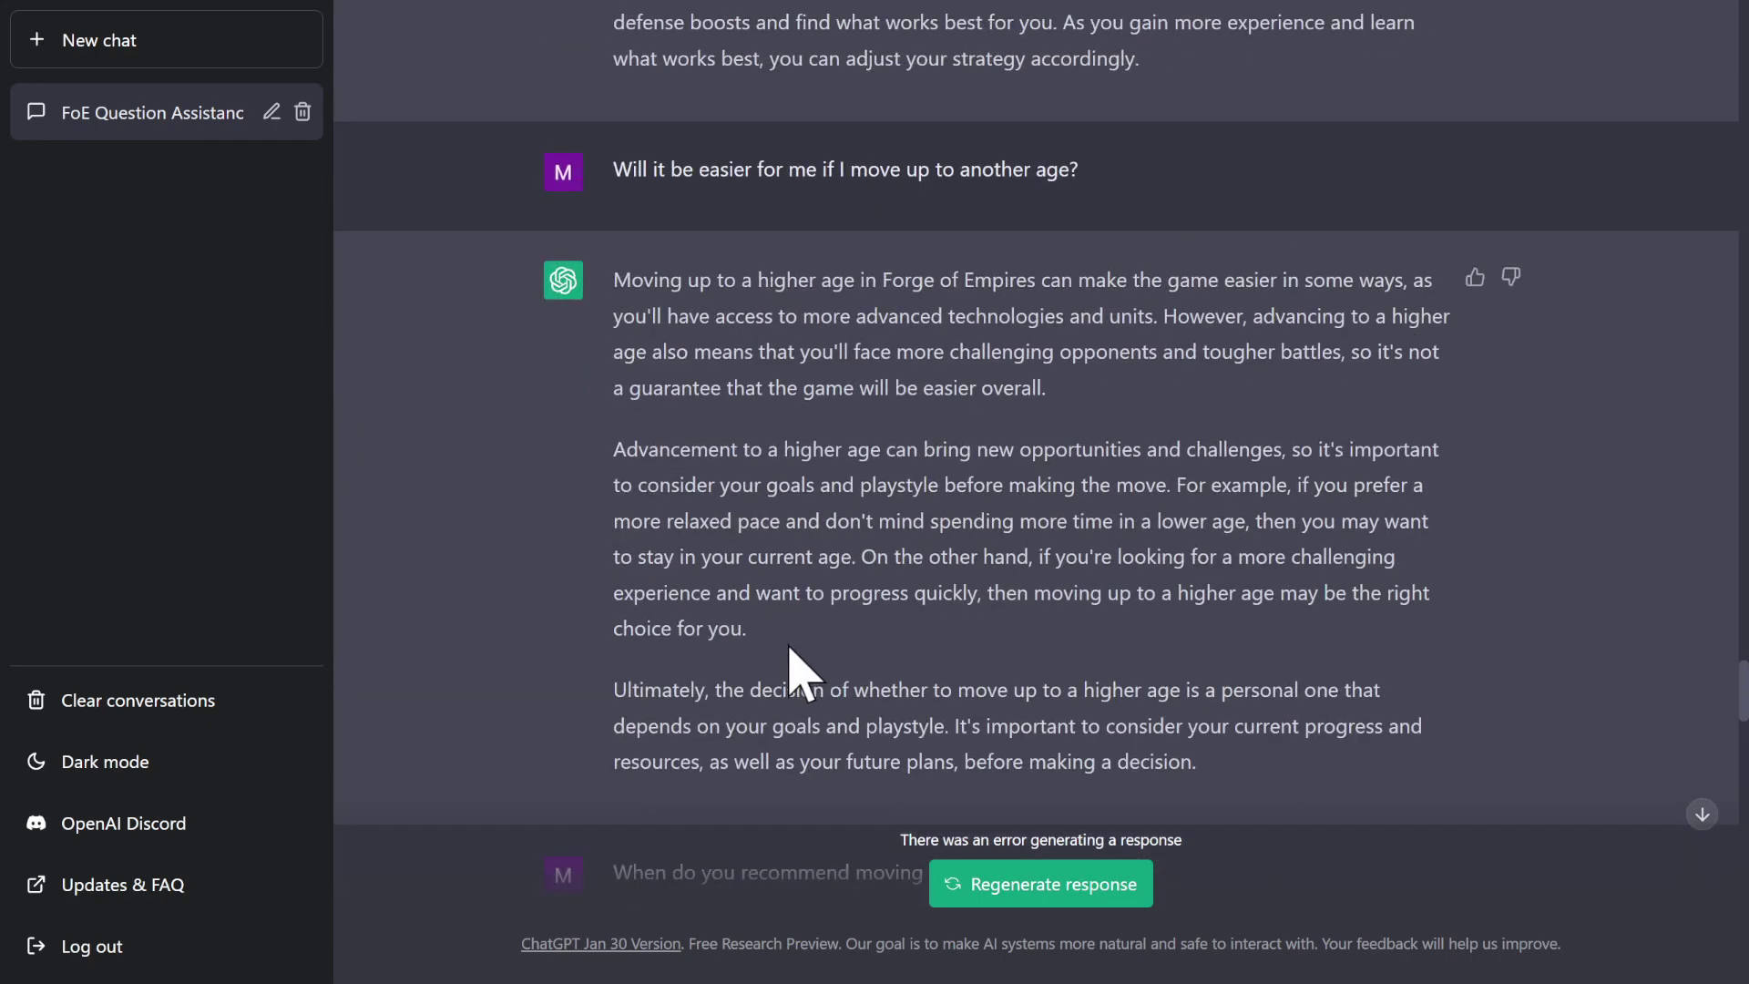
# Review the answers about choosing a guild and alliances, highlighting "Great Building Games" and "Guilds"
pyautogui.scroll(15, 802, 672)
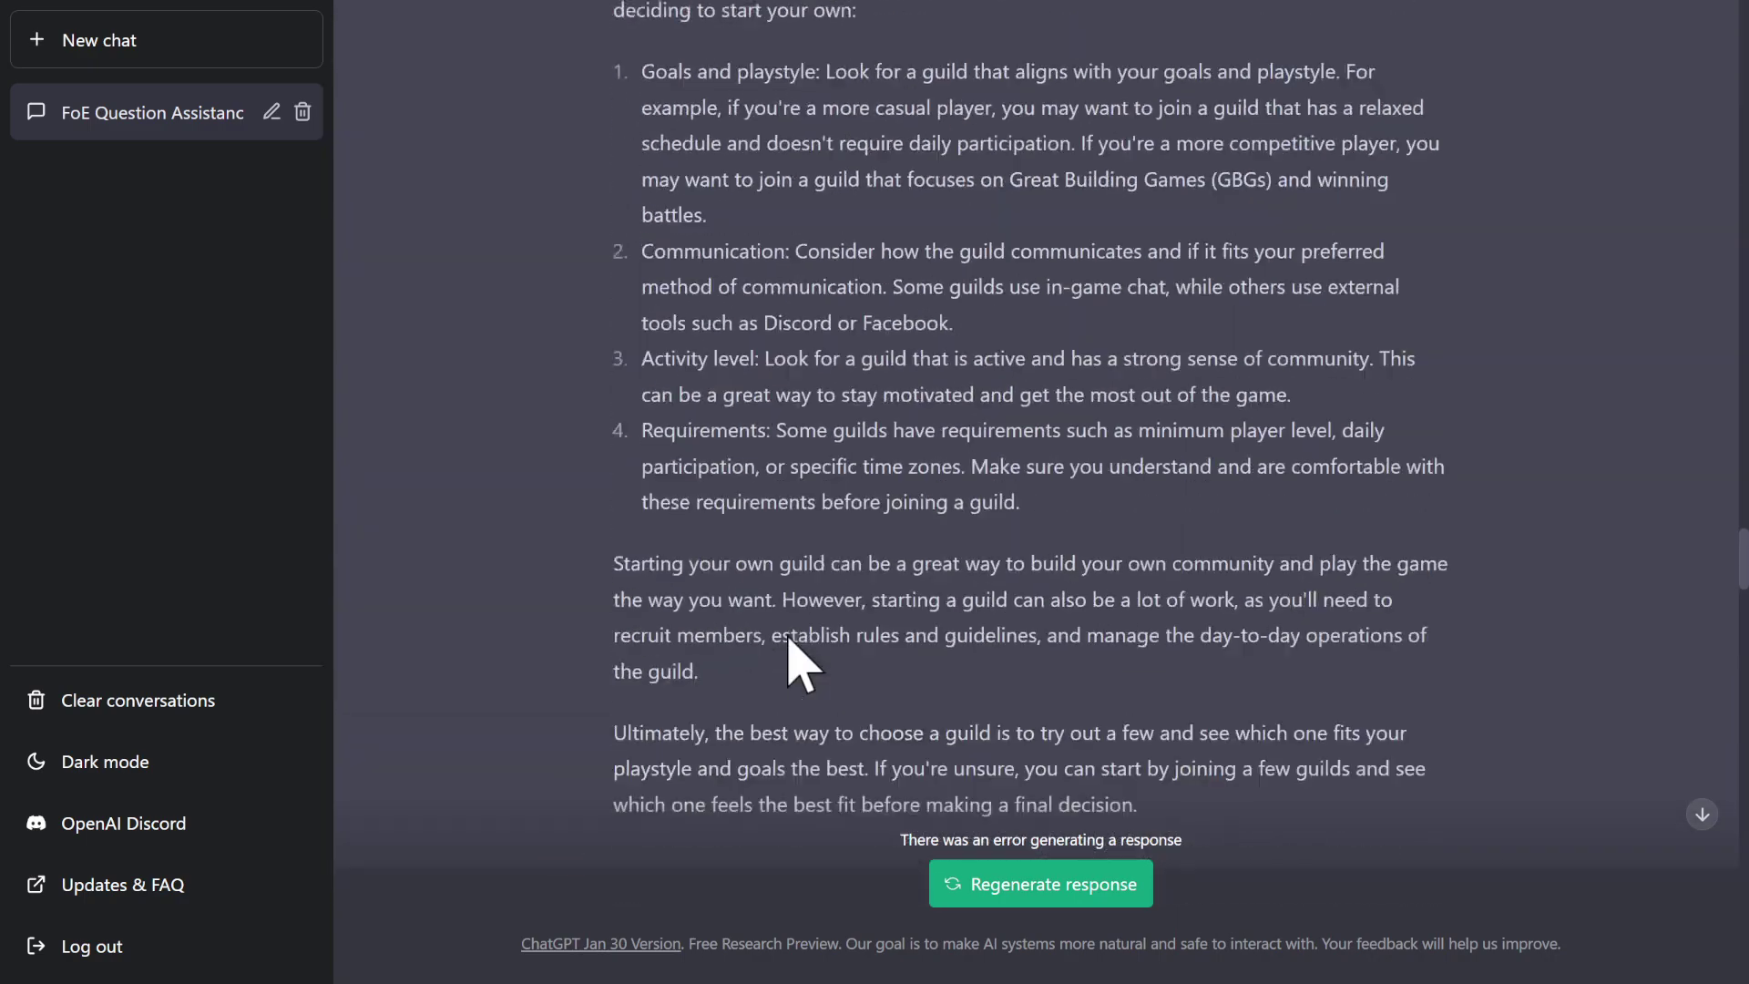
pyautogui.scroll(6, 793, 656)
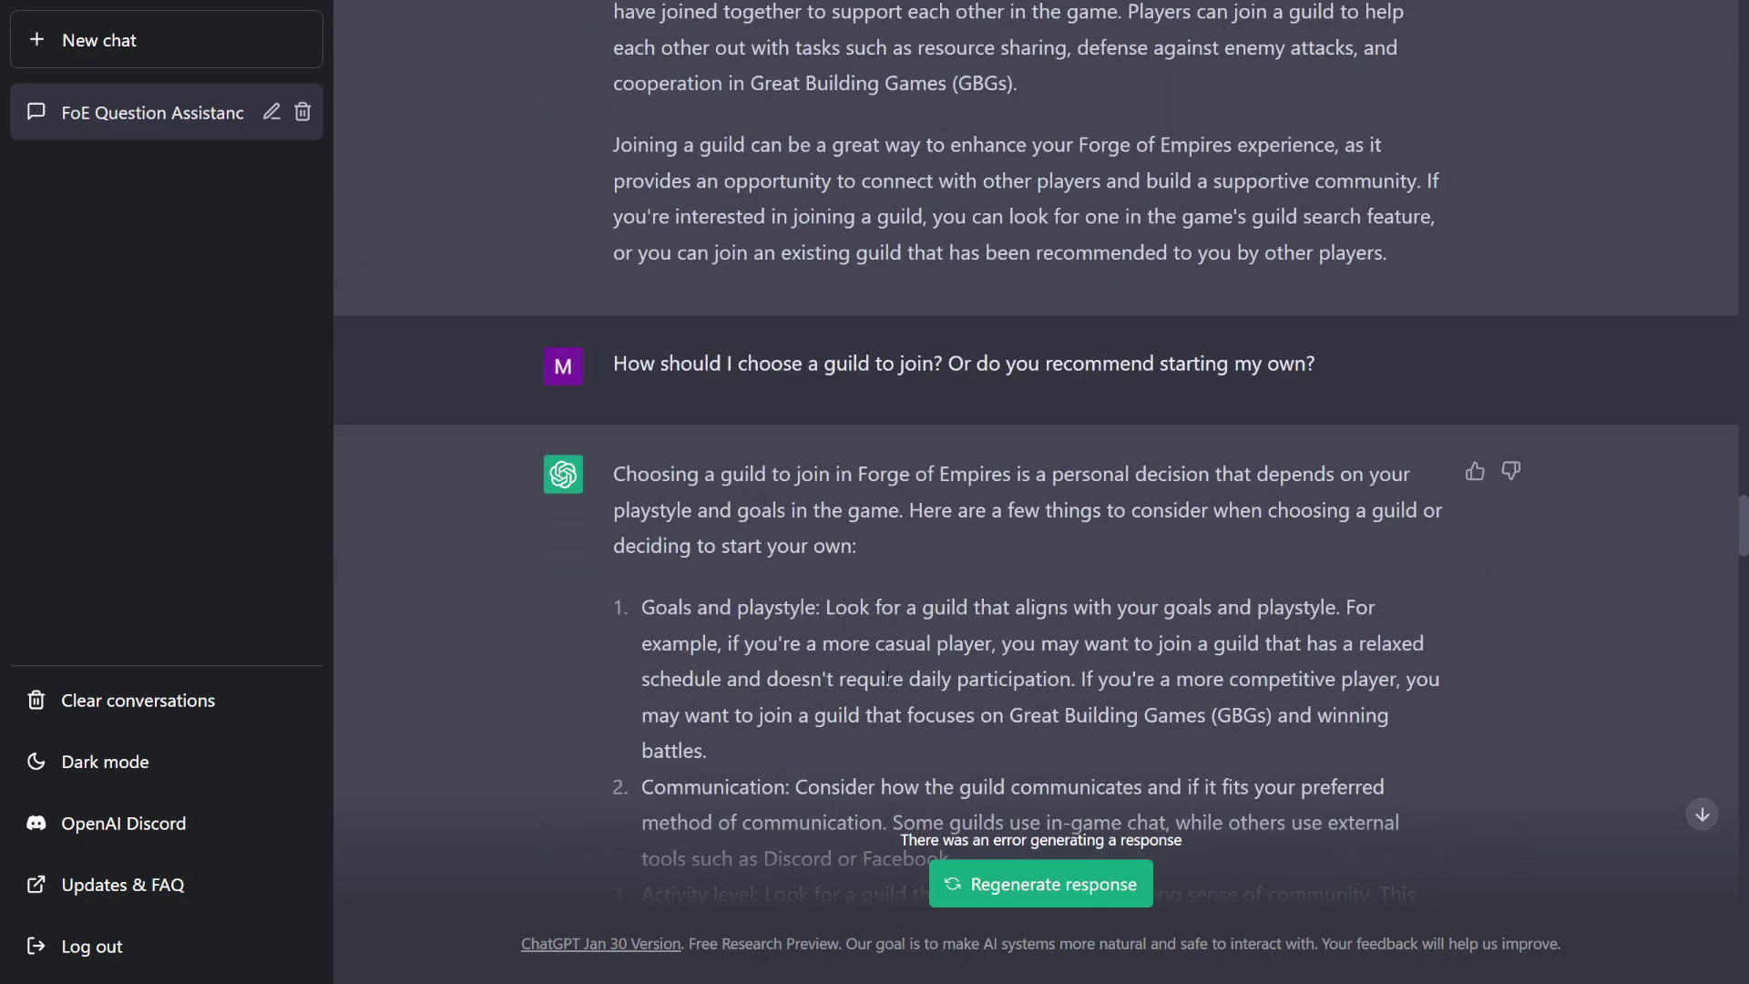
pyautogui.moveTo(1010, 716); pyautogui.dragTo(1205, 715)
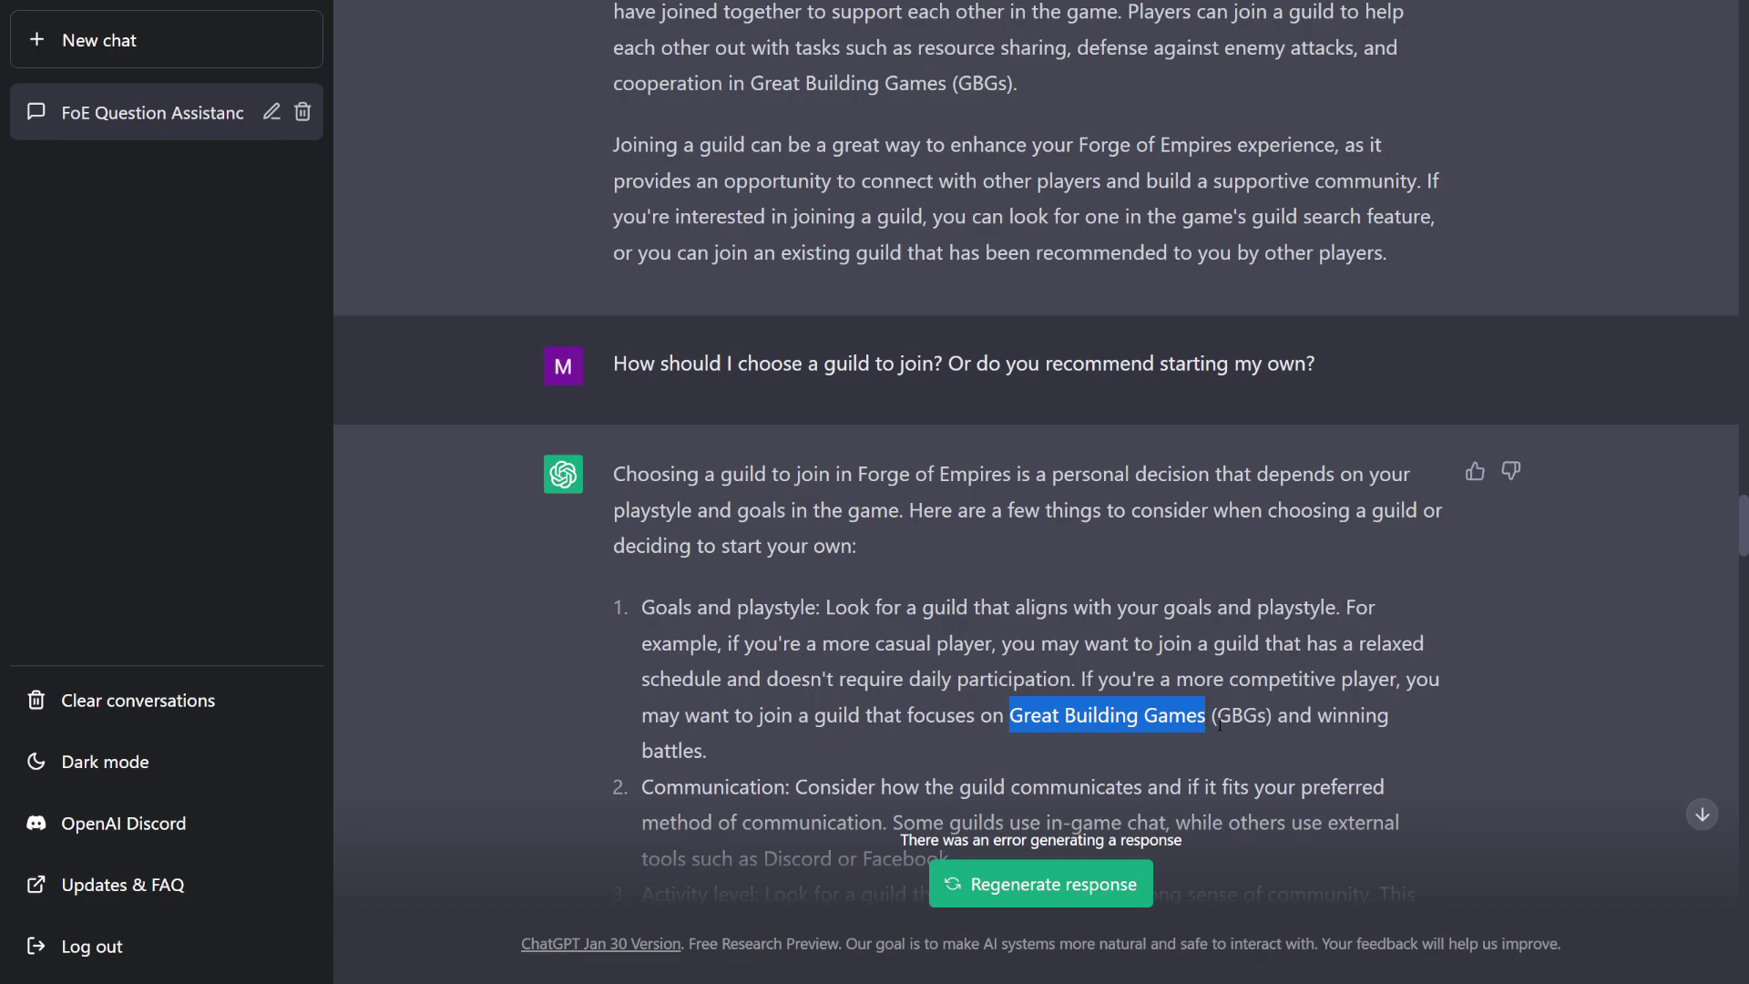
pyautogui.scroll(3, 1175, 689)
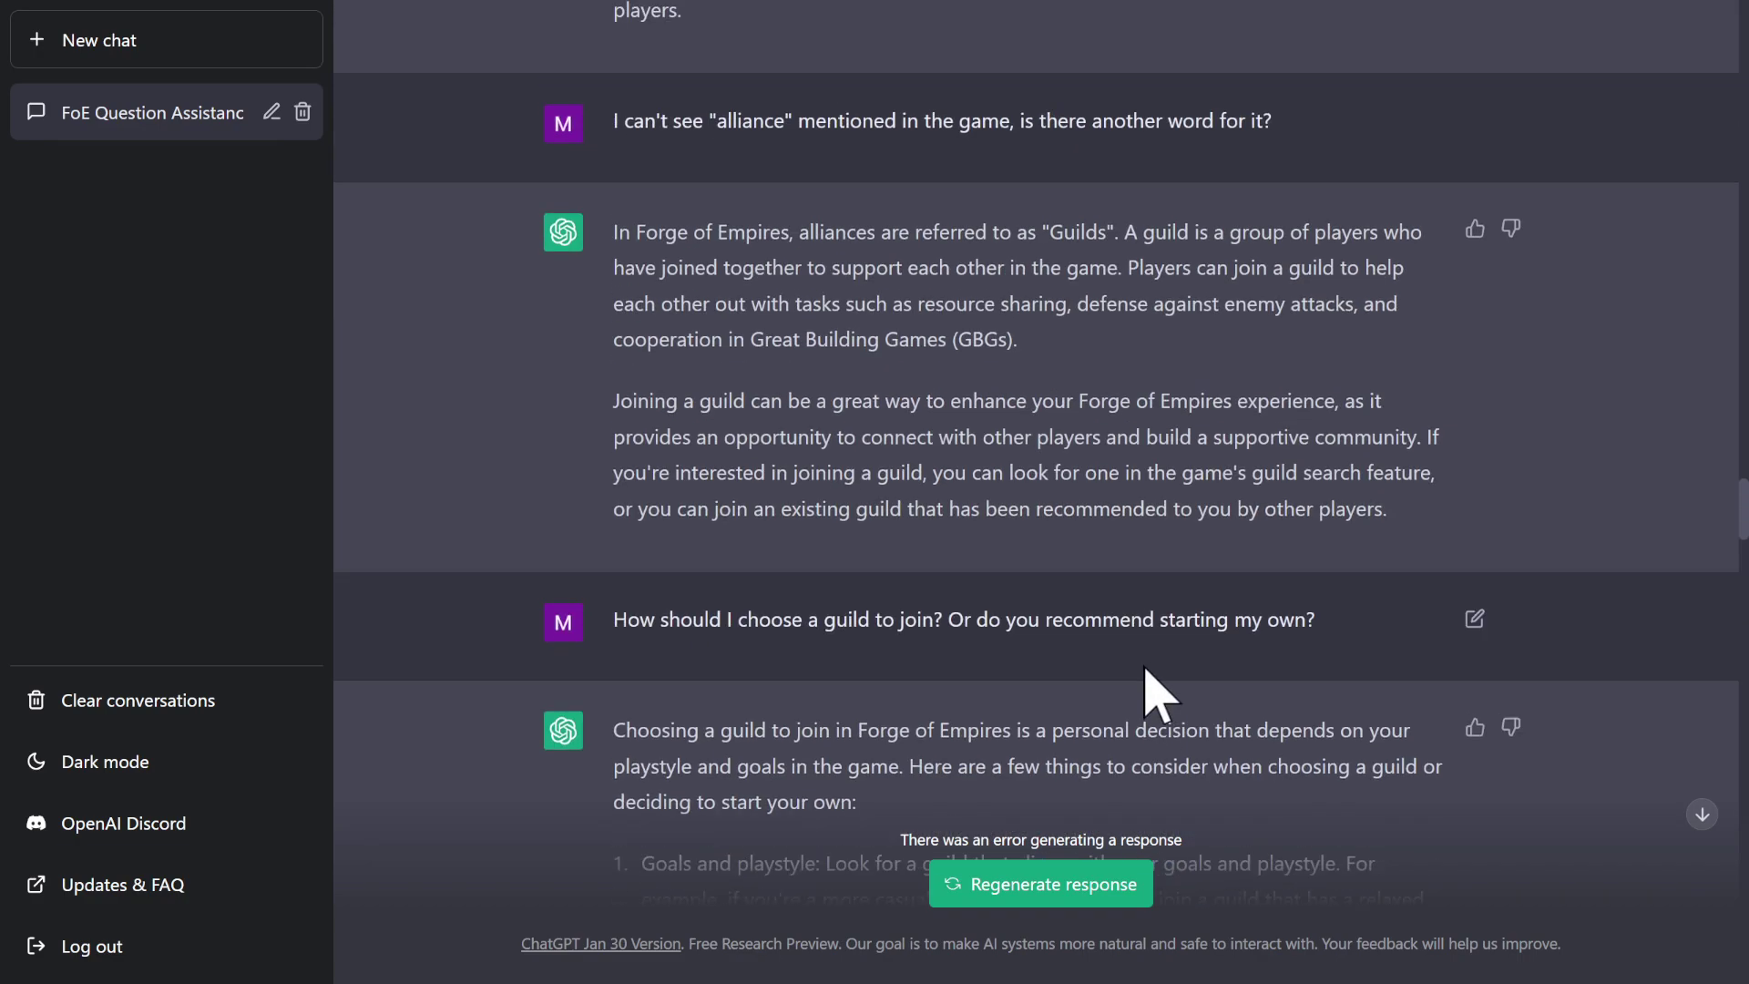
pyautogui.scroll(3, 1134, 638)
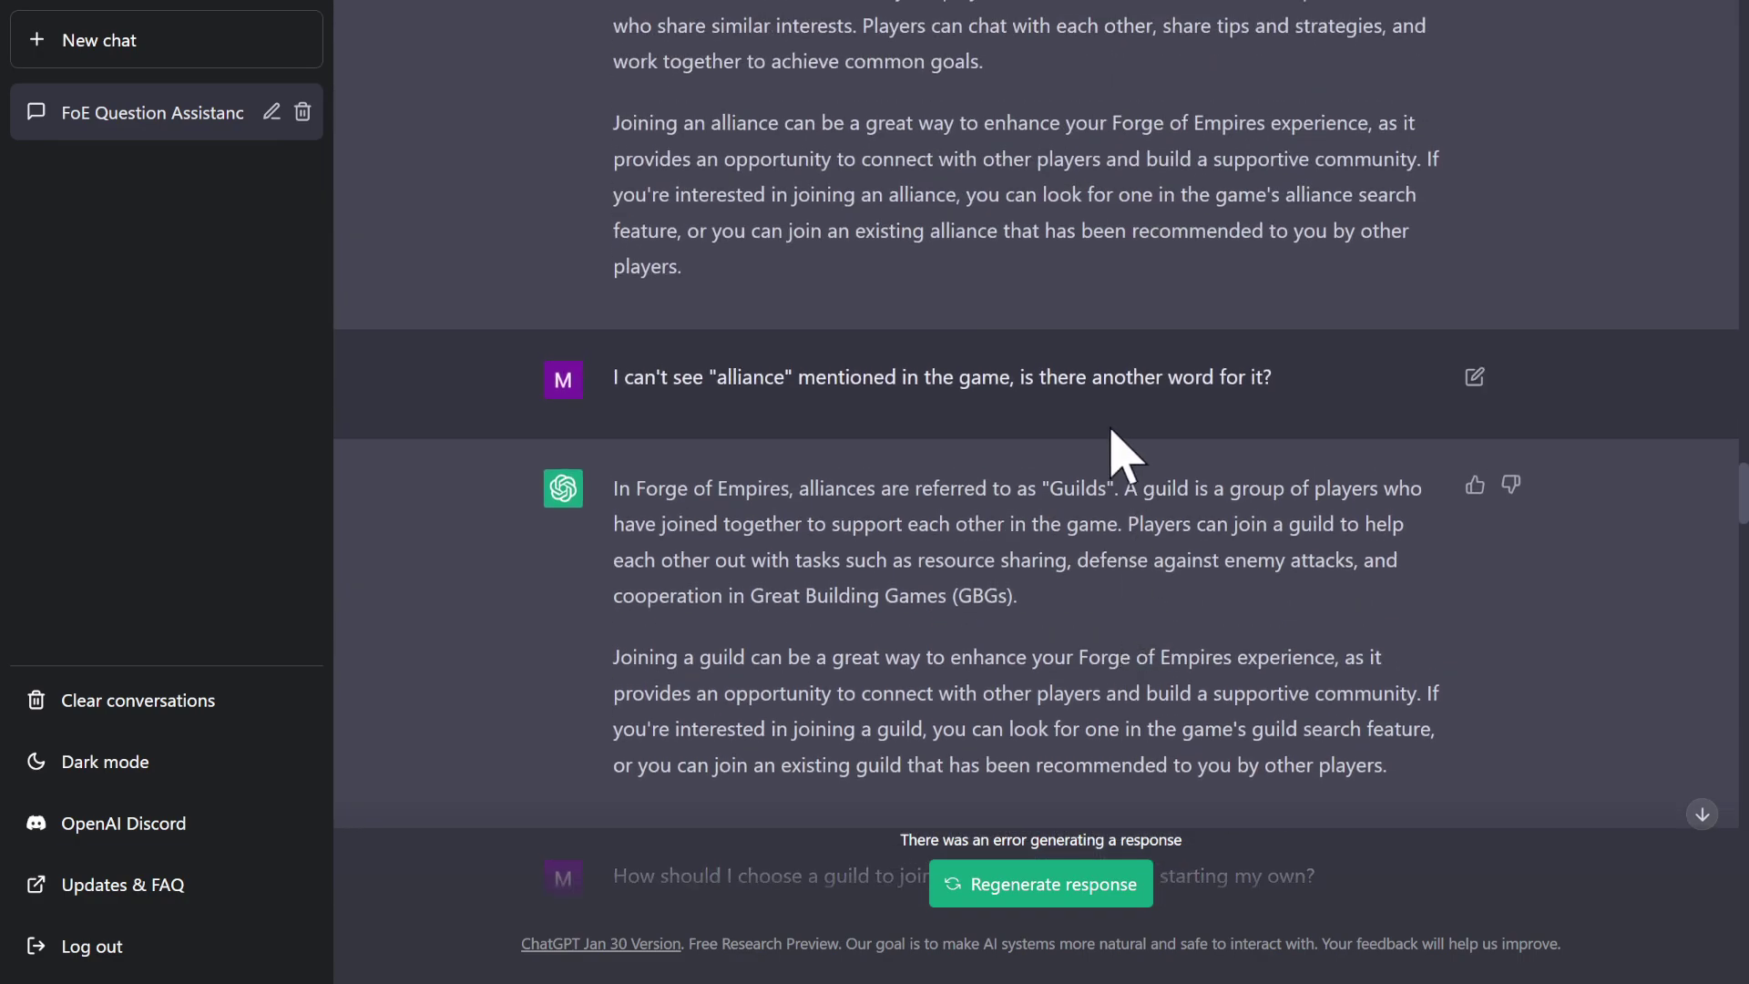
pyautogui.doubleClick(1076, 486)
# Review the answers about GBG and achievable attrition, highlighting the recommended "25% to 50%" attack boosts
pyautogui.scroll(5, 1152, 702)
pyautogui.scroll(15, 1152, 703)
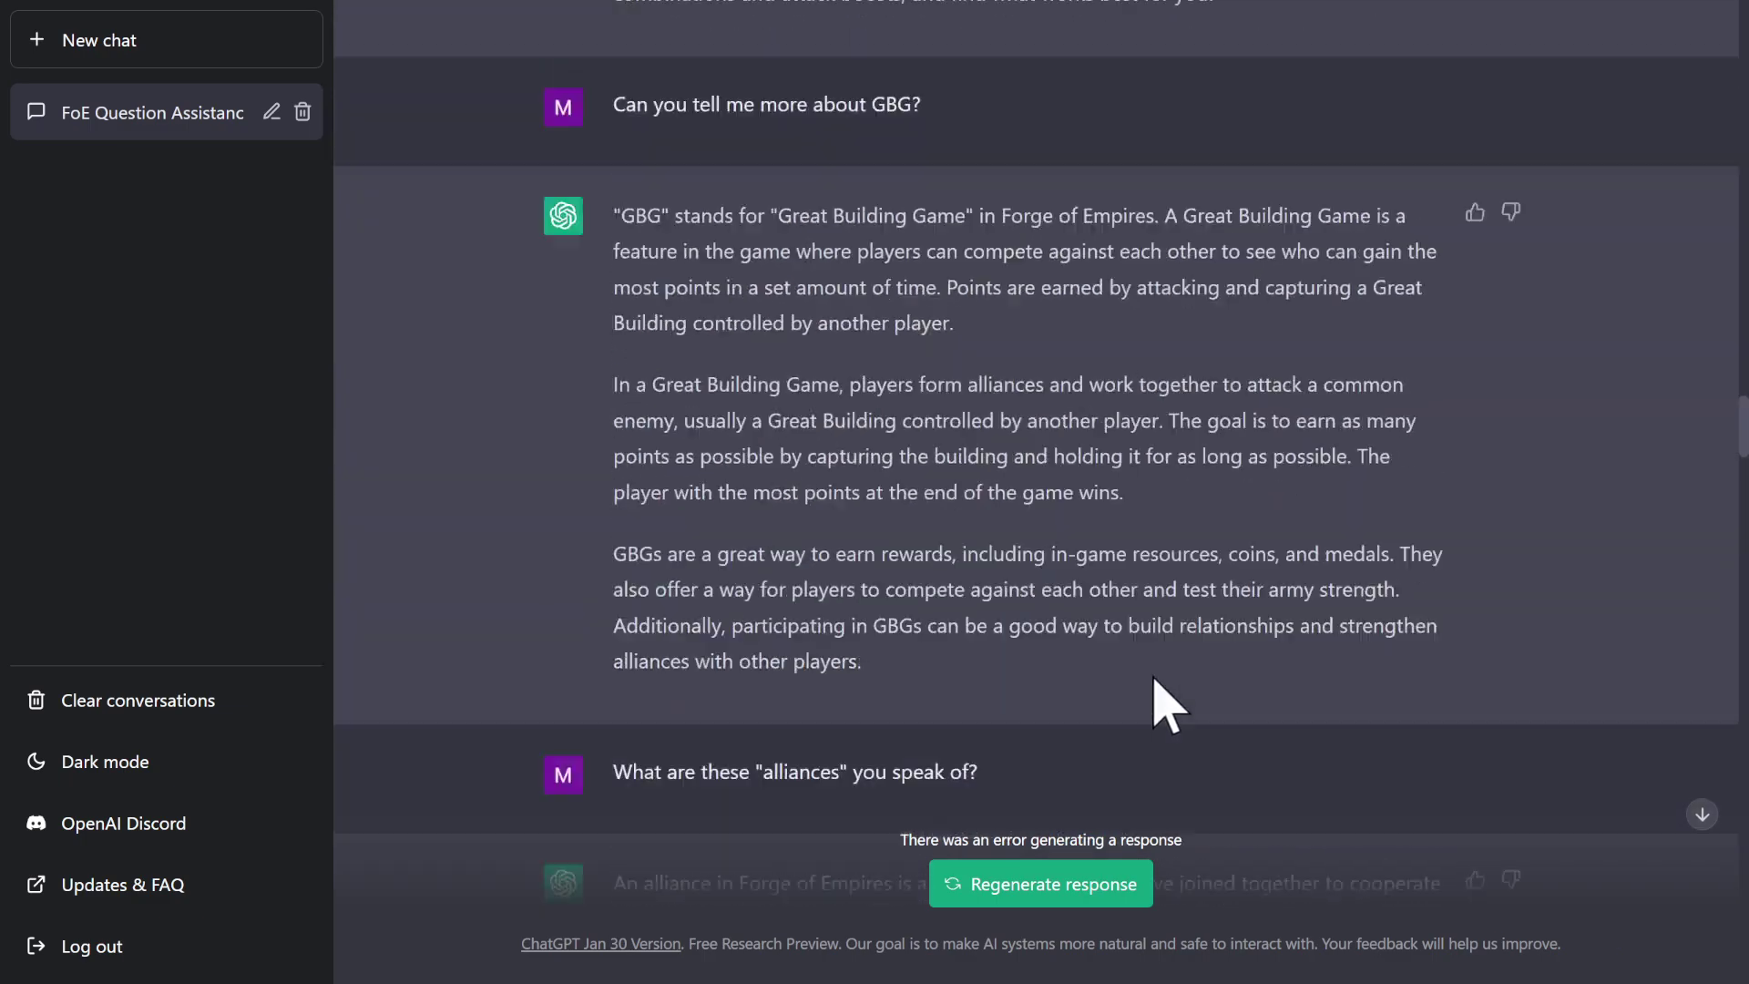
pyautogui.scroll(6, 1146, 668)
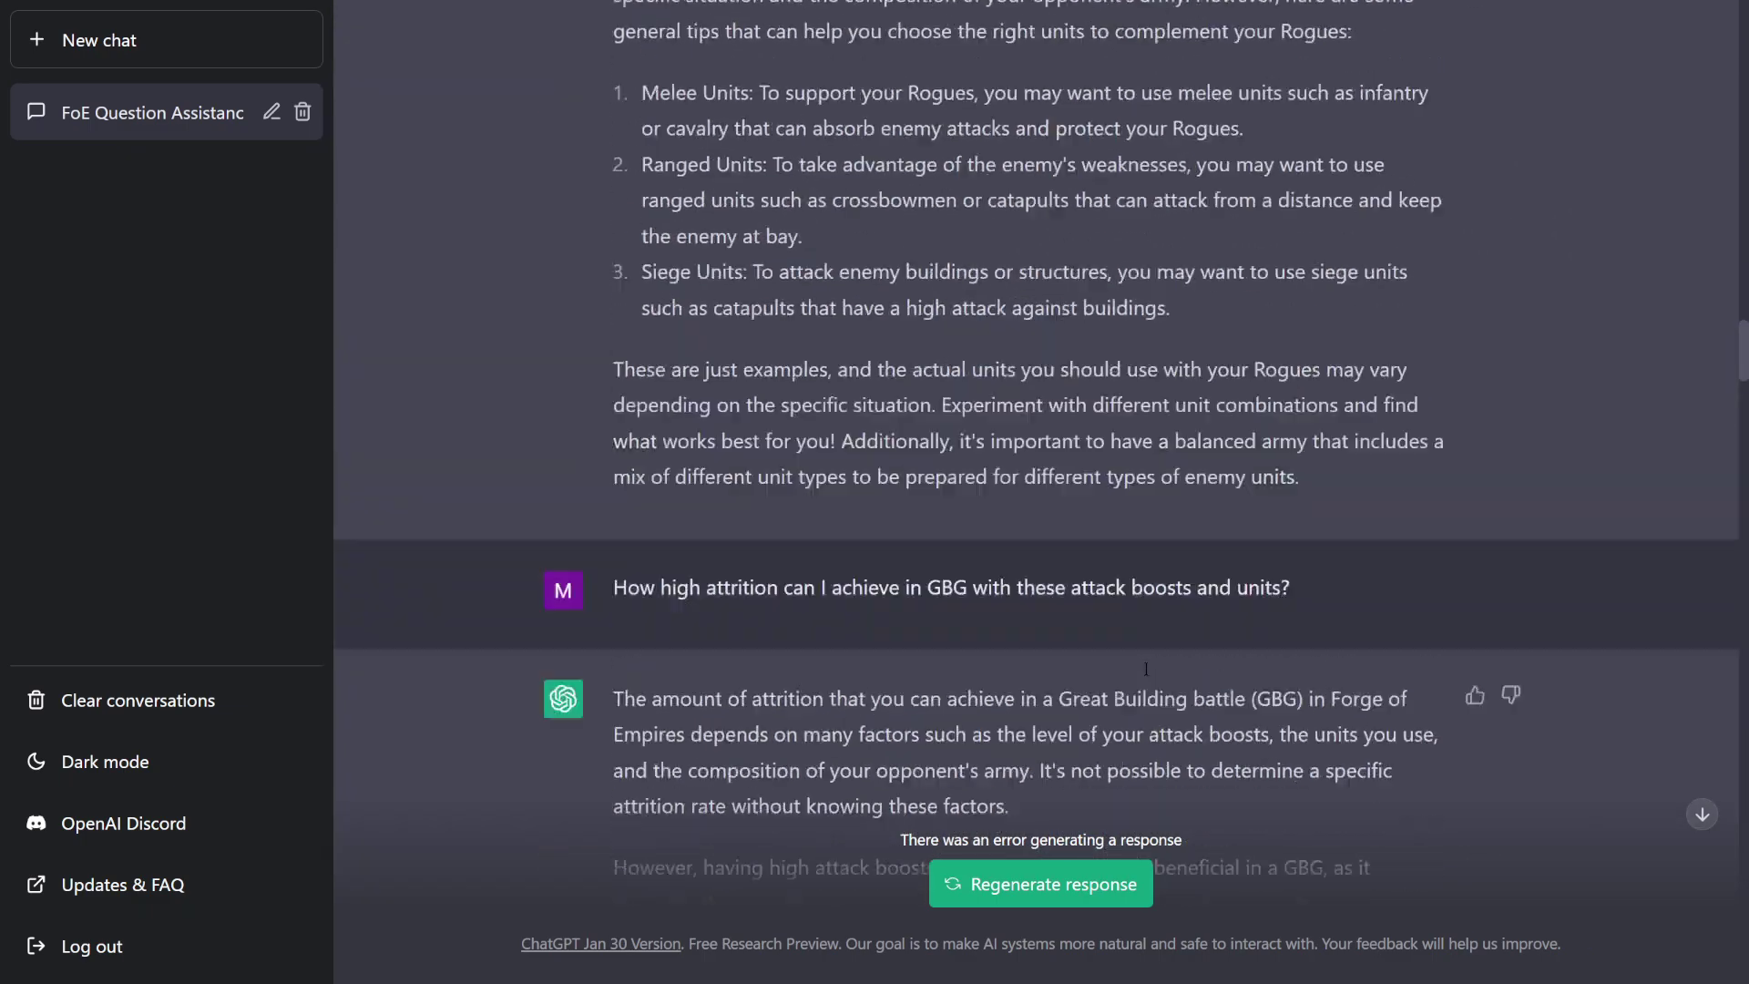
pyautogui.scroll(-6, 1022, 723)
pyautogui.moveTo(919, 715); pyautogui.dragTo(1021, 716)
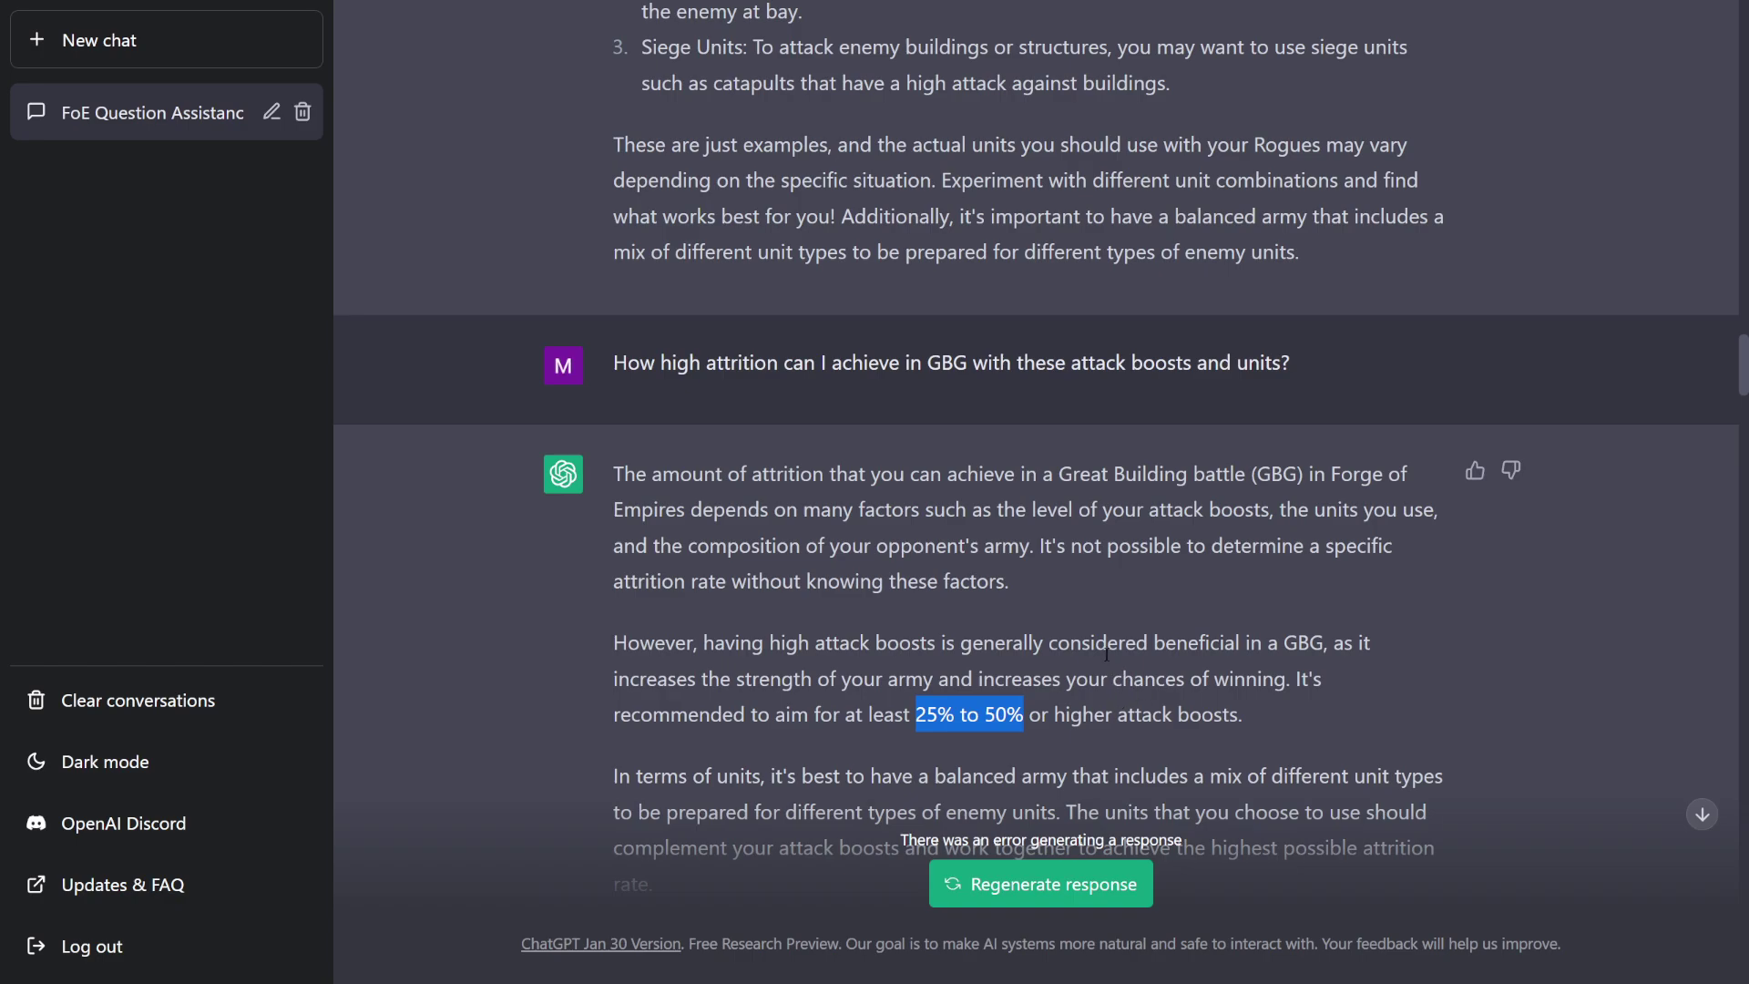
# Review the answers about Rogues and highlight how the recommendation answer expands the abbreviation "GE" as Great Building
pyautogui.scroll(10, 1107, 653)
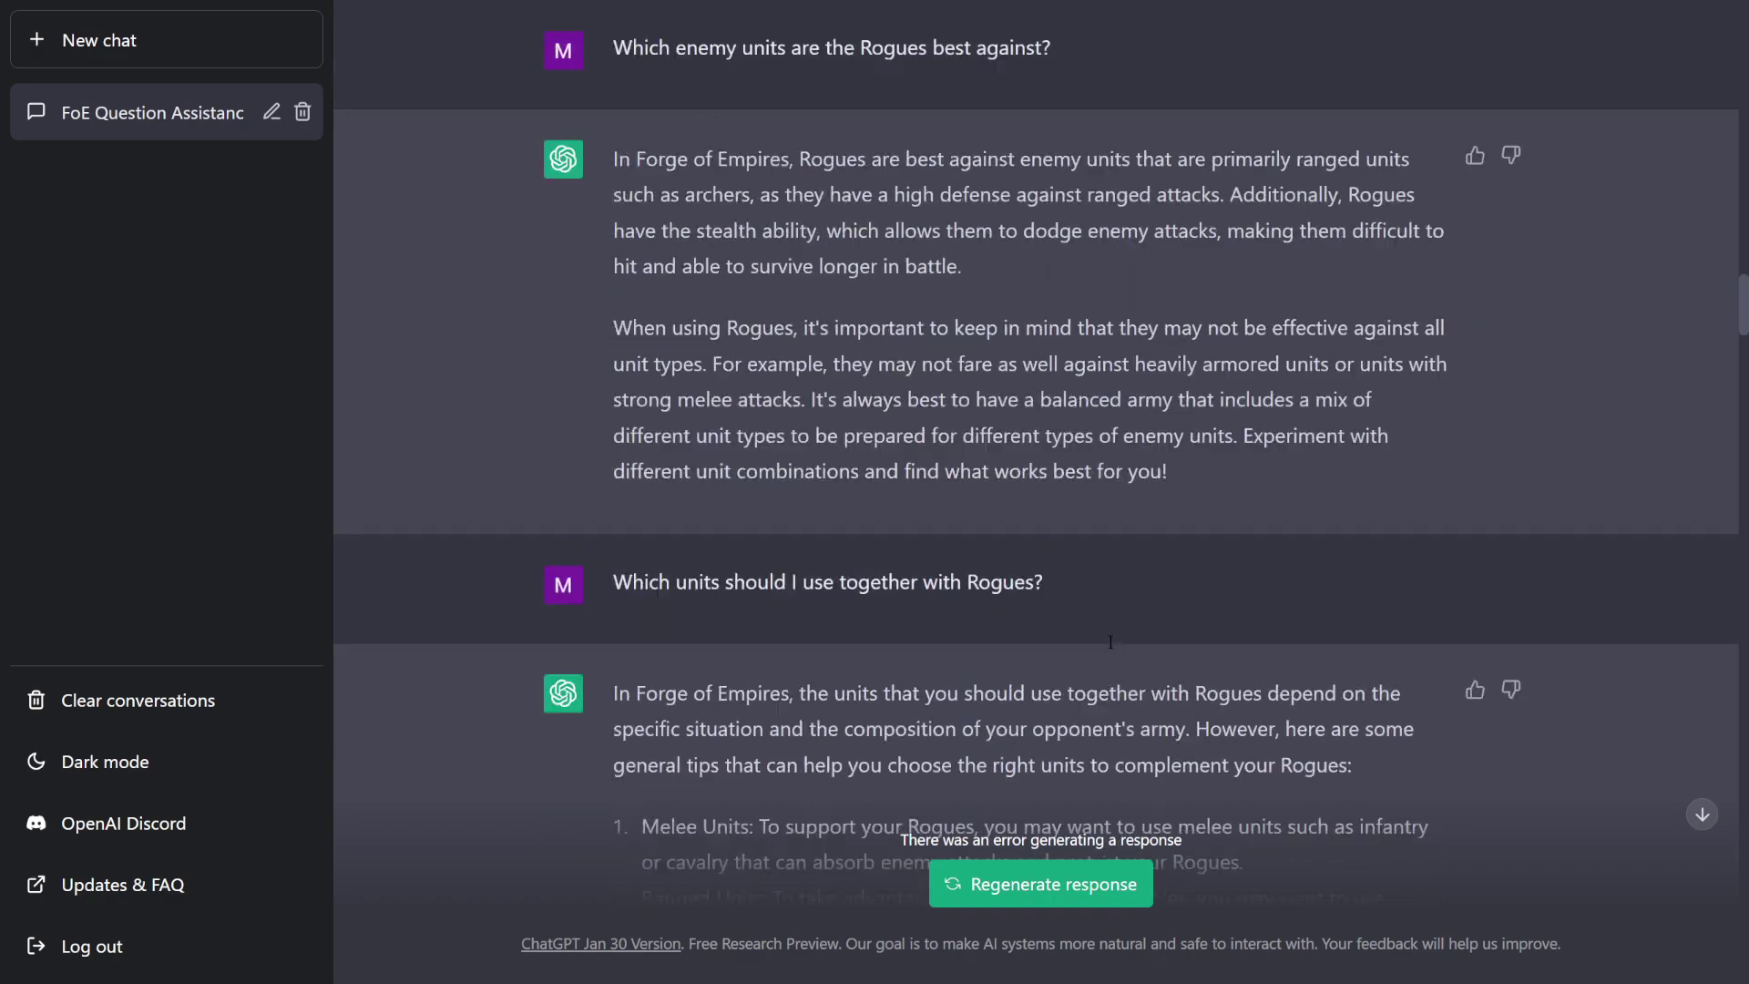
pyautogui.scroll(10, 1111, 642)
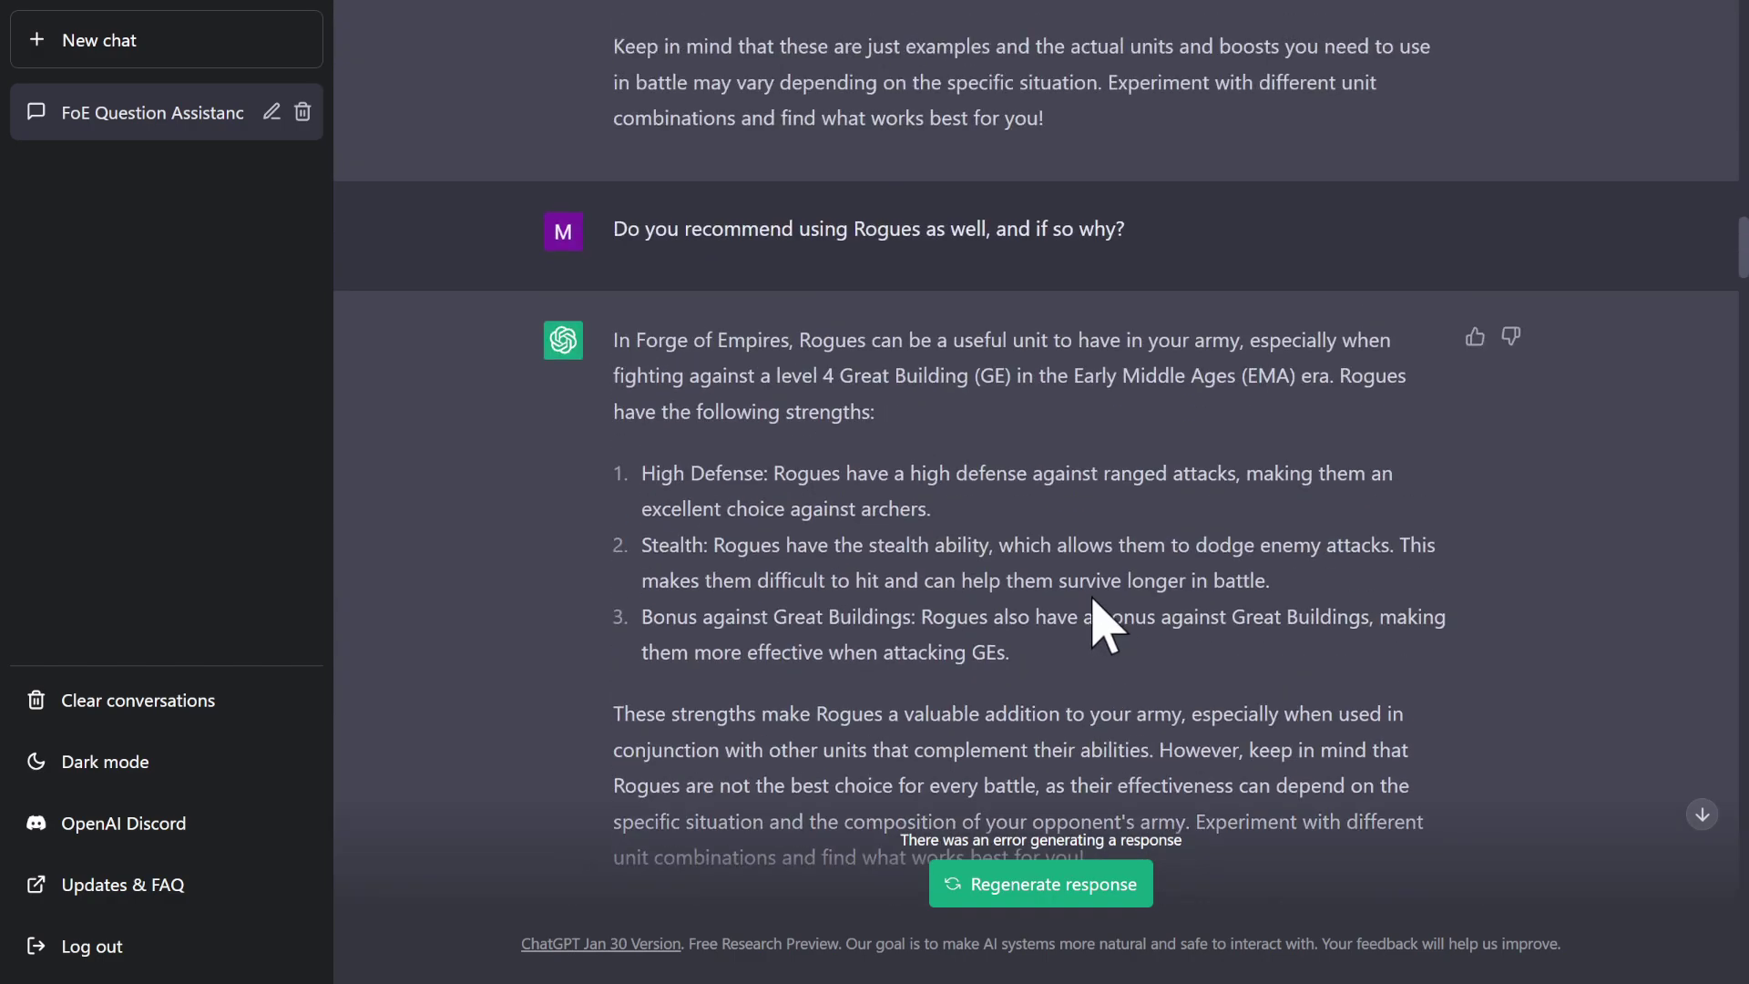
pyautogui.scroll(5, 1106, 623)
pyautogui.scroll(-3, 1008, 692)
pyautogui.doubleClick(993, 635)
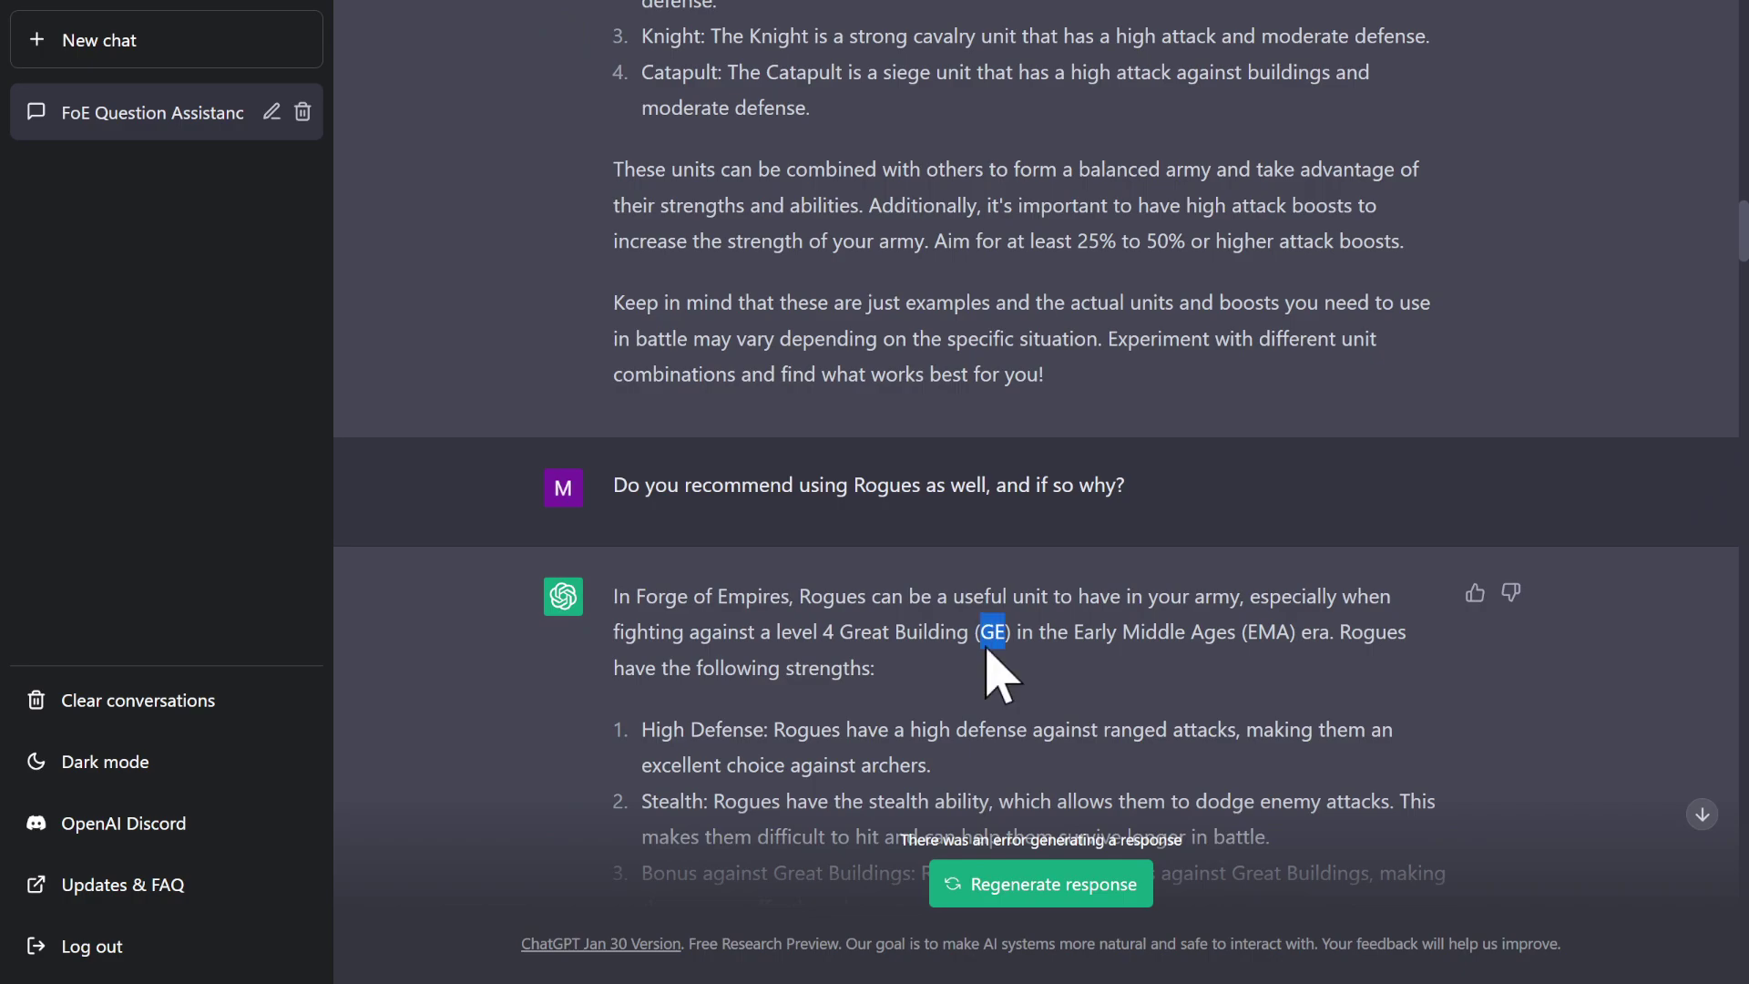
pyautogui.moveTo(853, 632); pyautogui.dragTo(1005, 632)
pyautogui.doubleClick(991, 630)
pyautogui.click(990, 628)
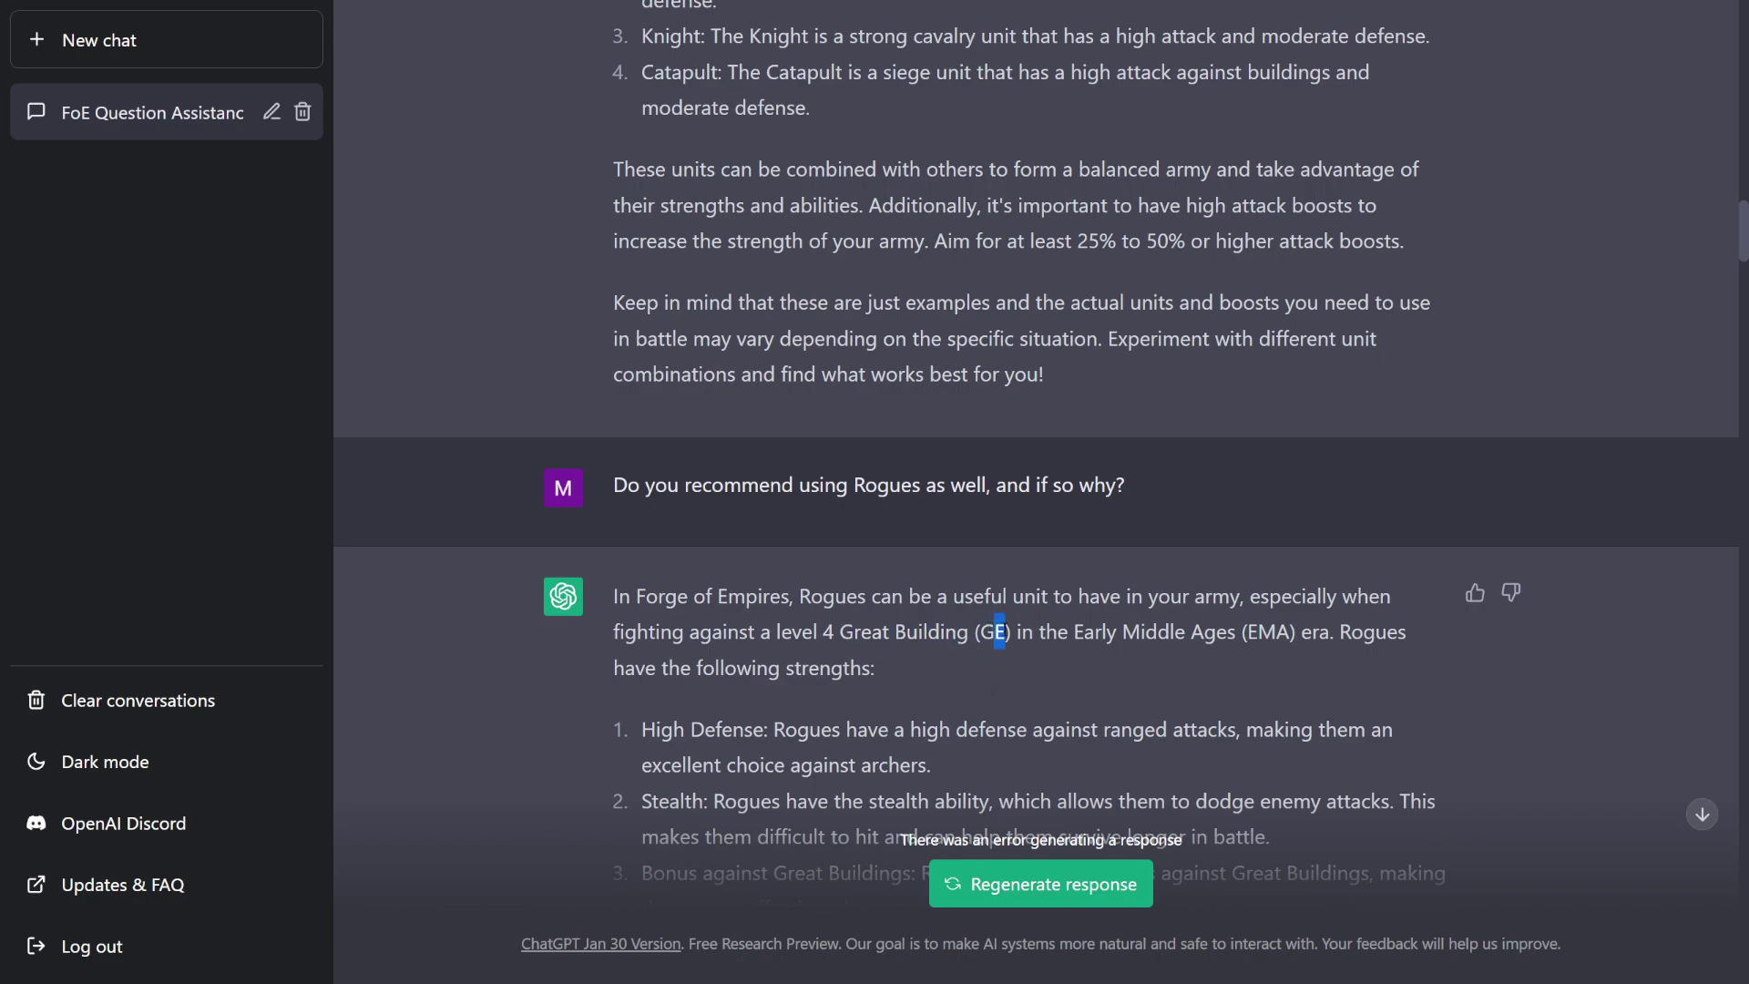
pyautogui.moveTo(898, 632)
pyautogui.mouseDown()
pyautogui.moveTo(1005, 632)
pyautogui.moveTo(894, 632)
pyautogui.mouseUp()
pyautogui.click(999, 630)
# Review the earliest answers on specific unit recommendations, GE4 in EMA and attack boosts for auto fighting GE level 4
pyautogui.scroll(7, 980, 645)
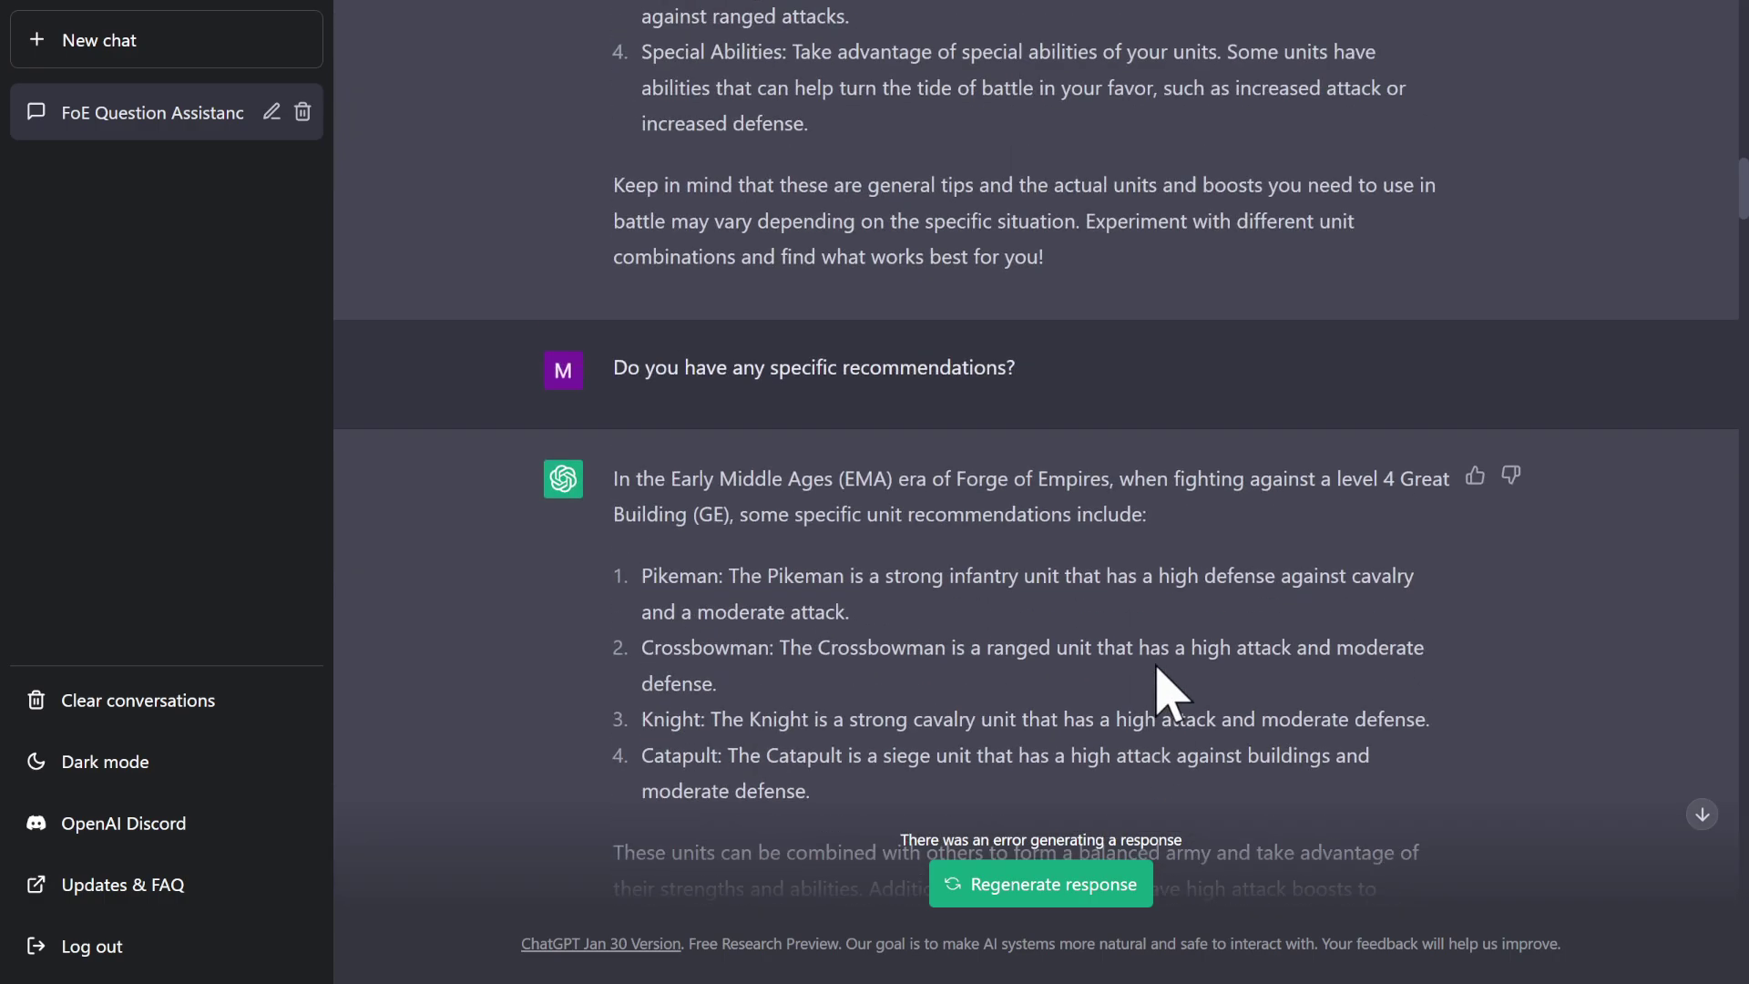
pyautogui.scroll(9, 1147, 660)
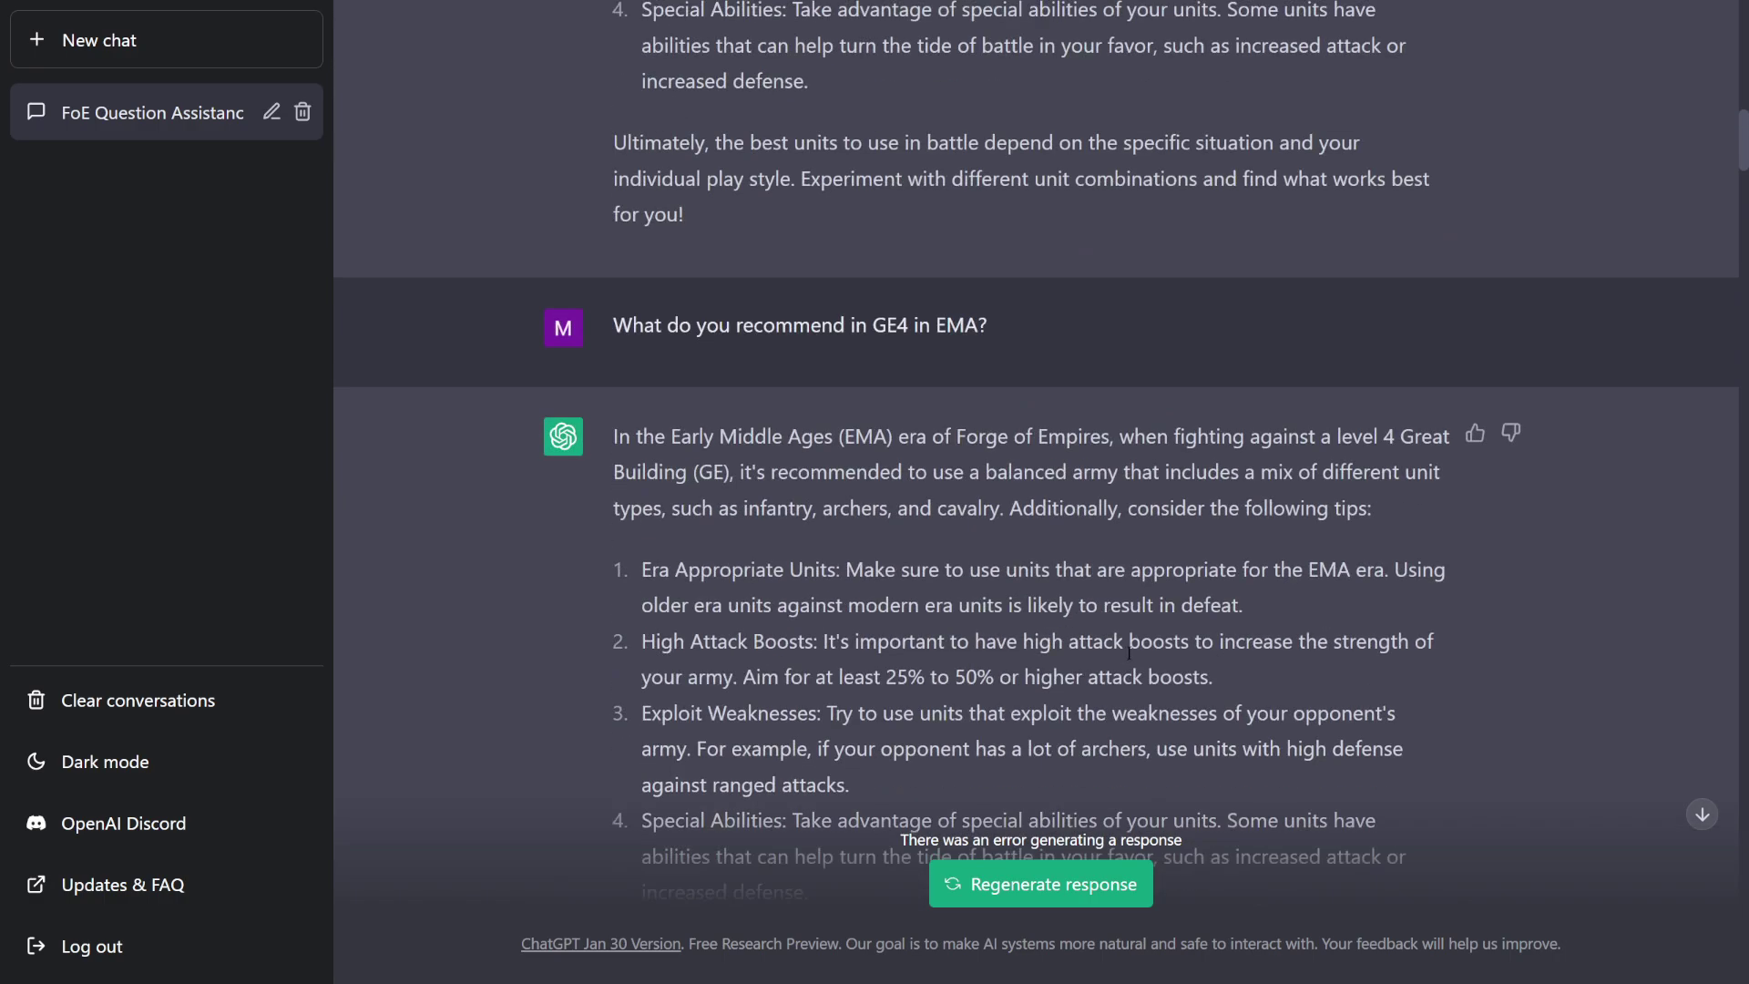
pyautogui.scroll(13, 1129, 652)
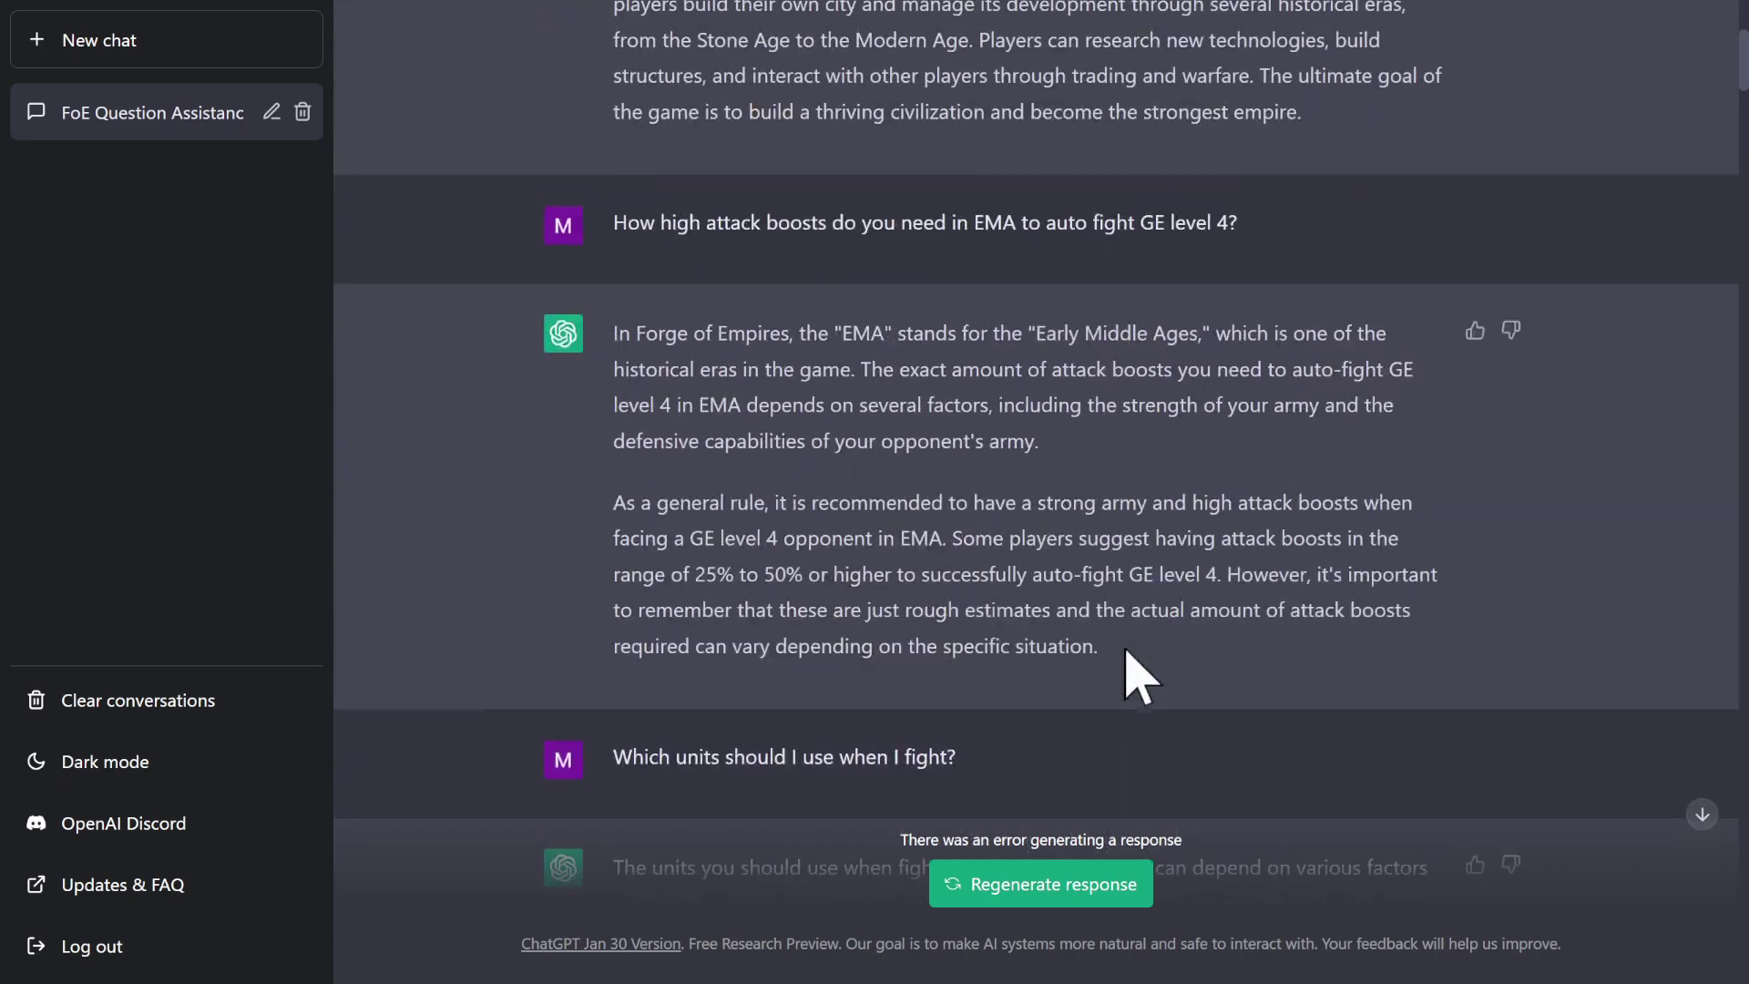
pyautogui.scroll(4, 1134, 674)
# Return to the end of the conversation and look over the last two Great Buildings questions and their responses
pyautogui.scroll(-19, 1113, 644)
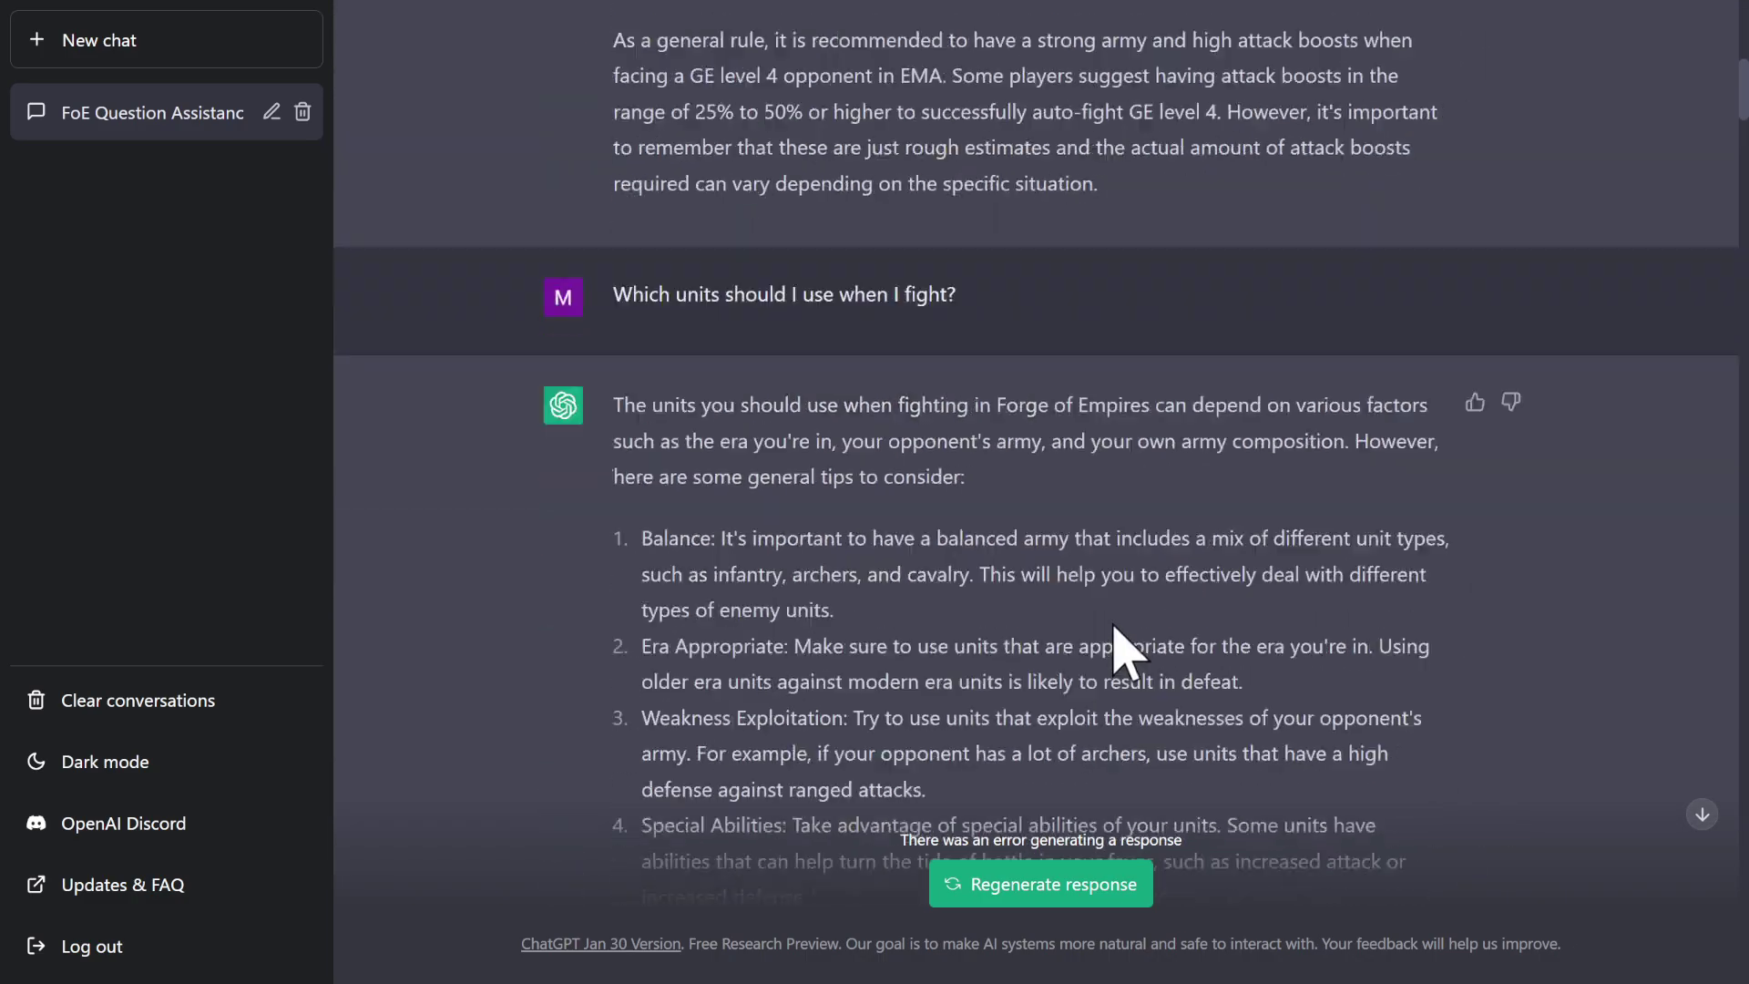
pyautogui.scroll(-20, 1096, 601)
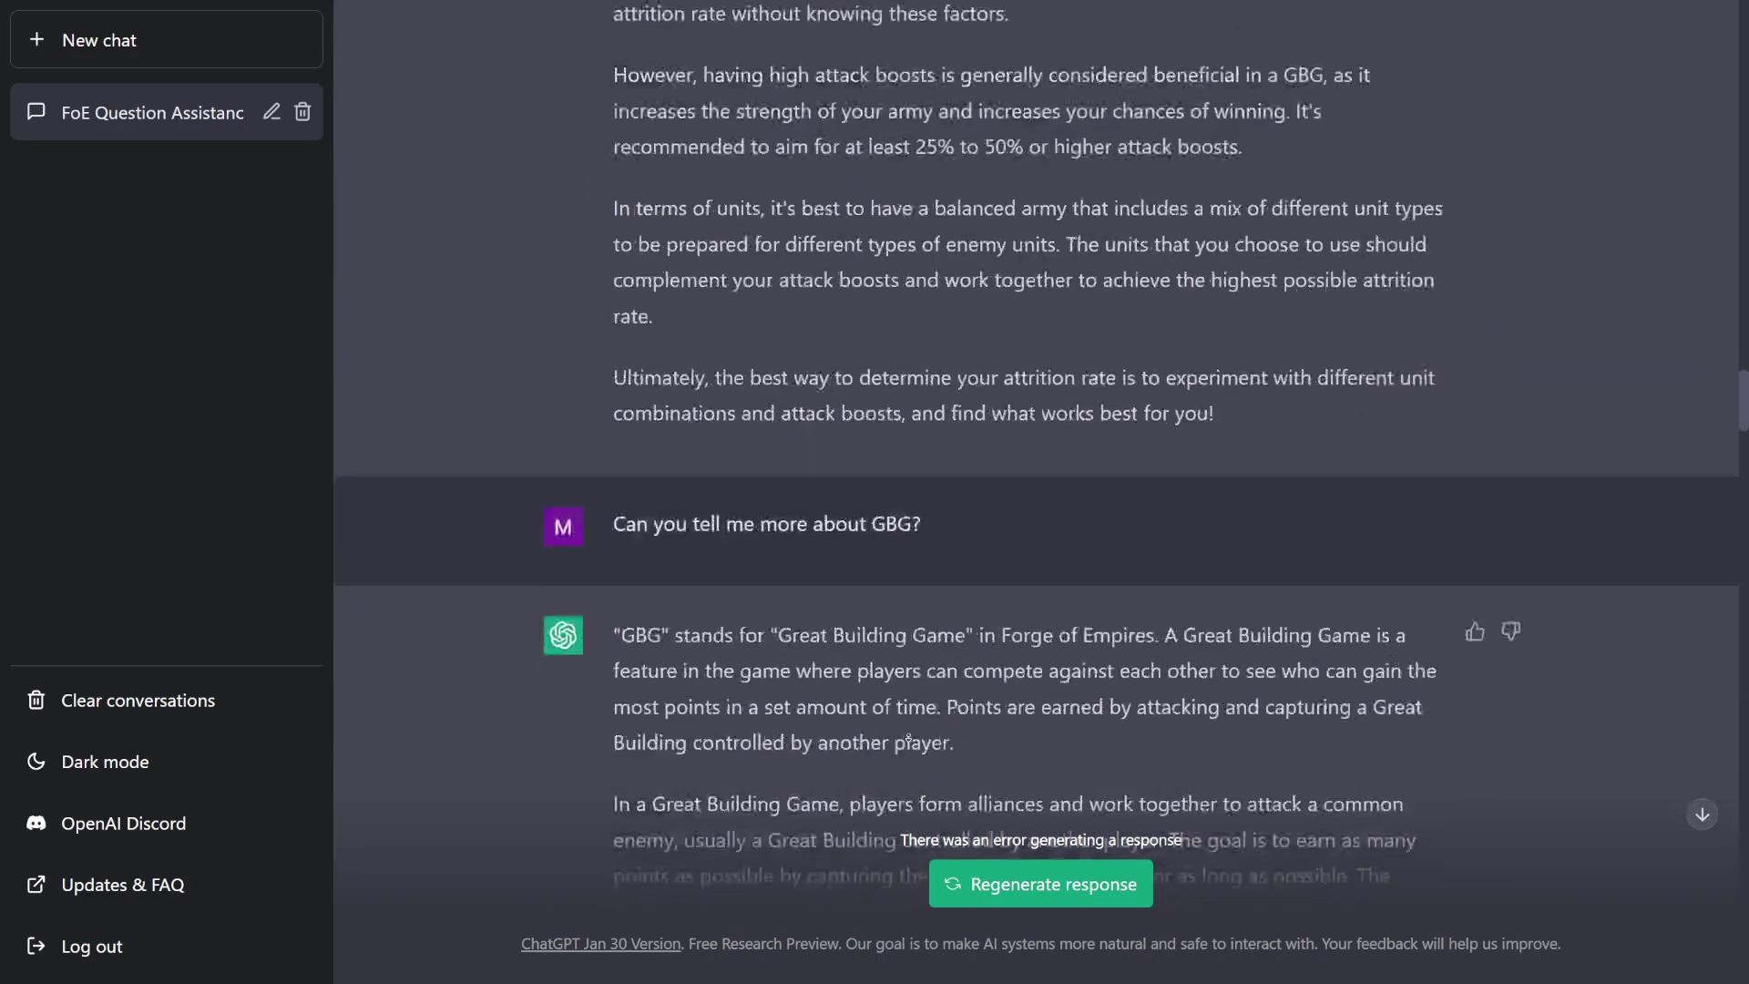
pyautogui.scroll(-20, 793, 728)
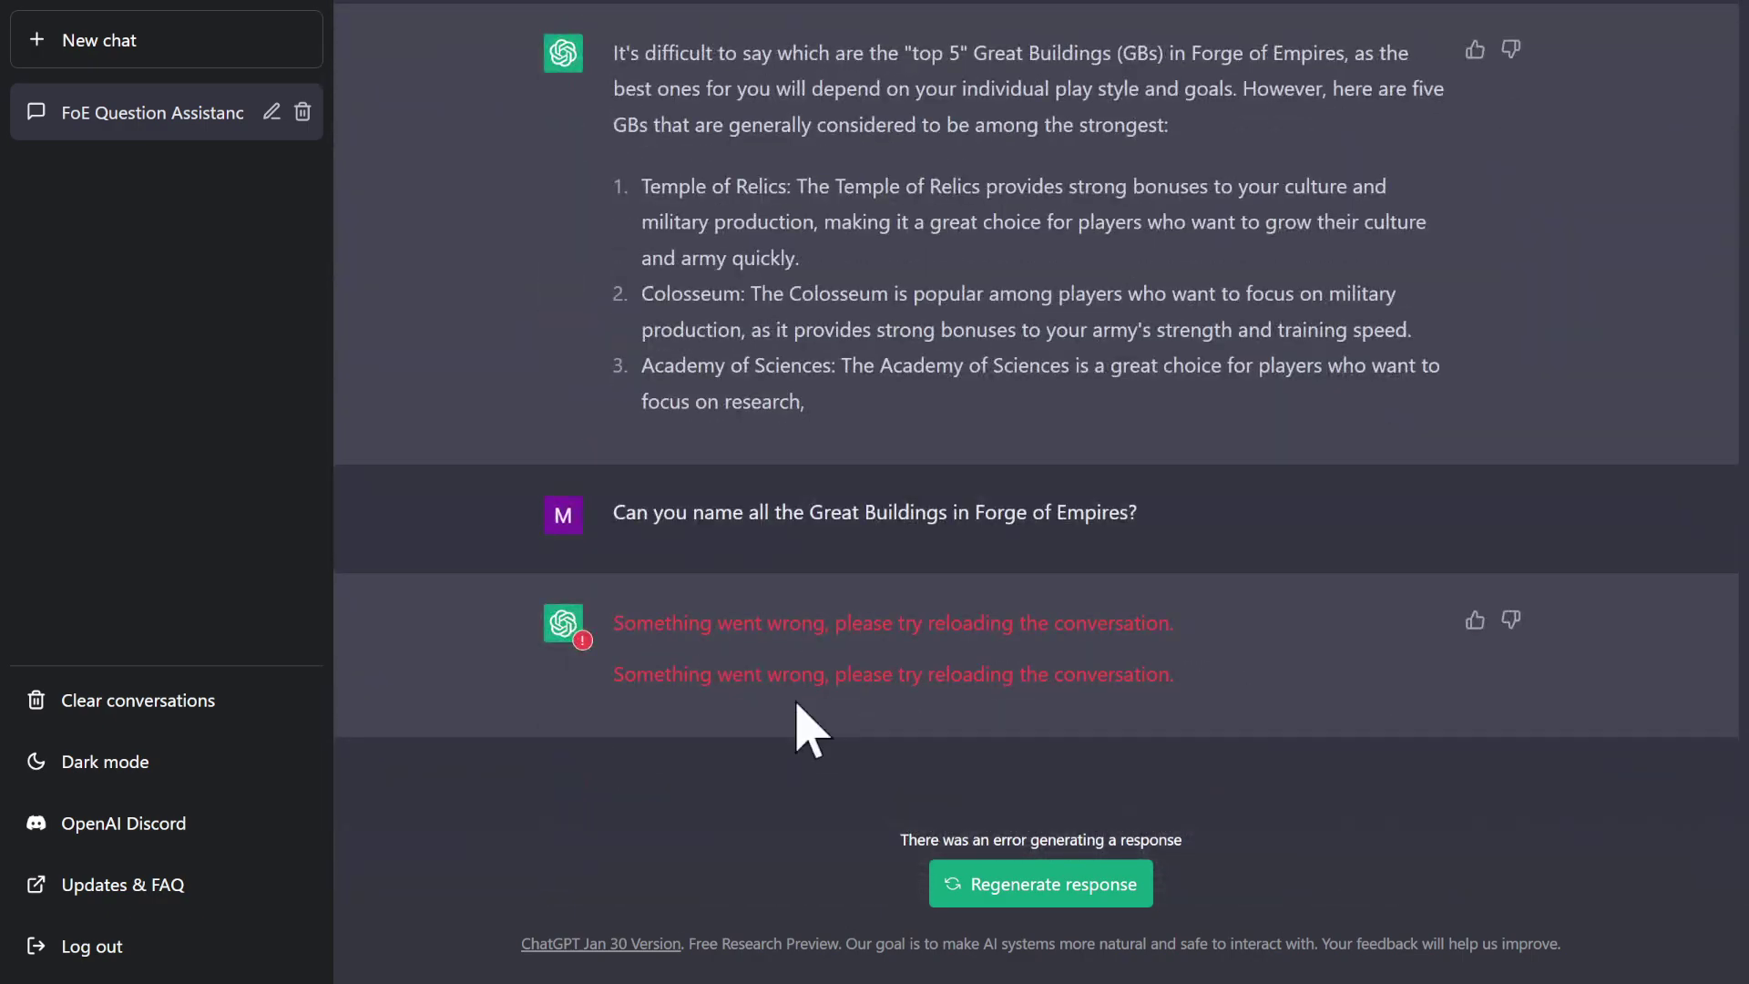
pyautogui.scroll(3, 938, 706)
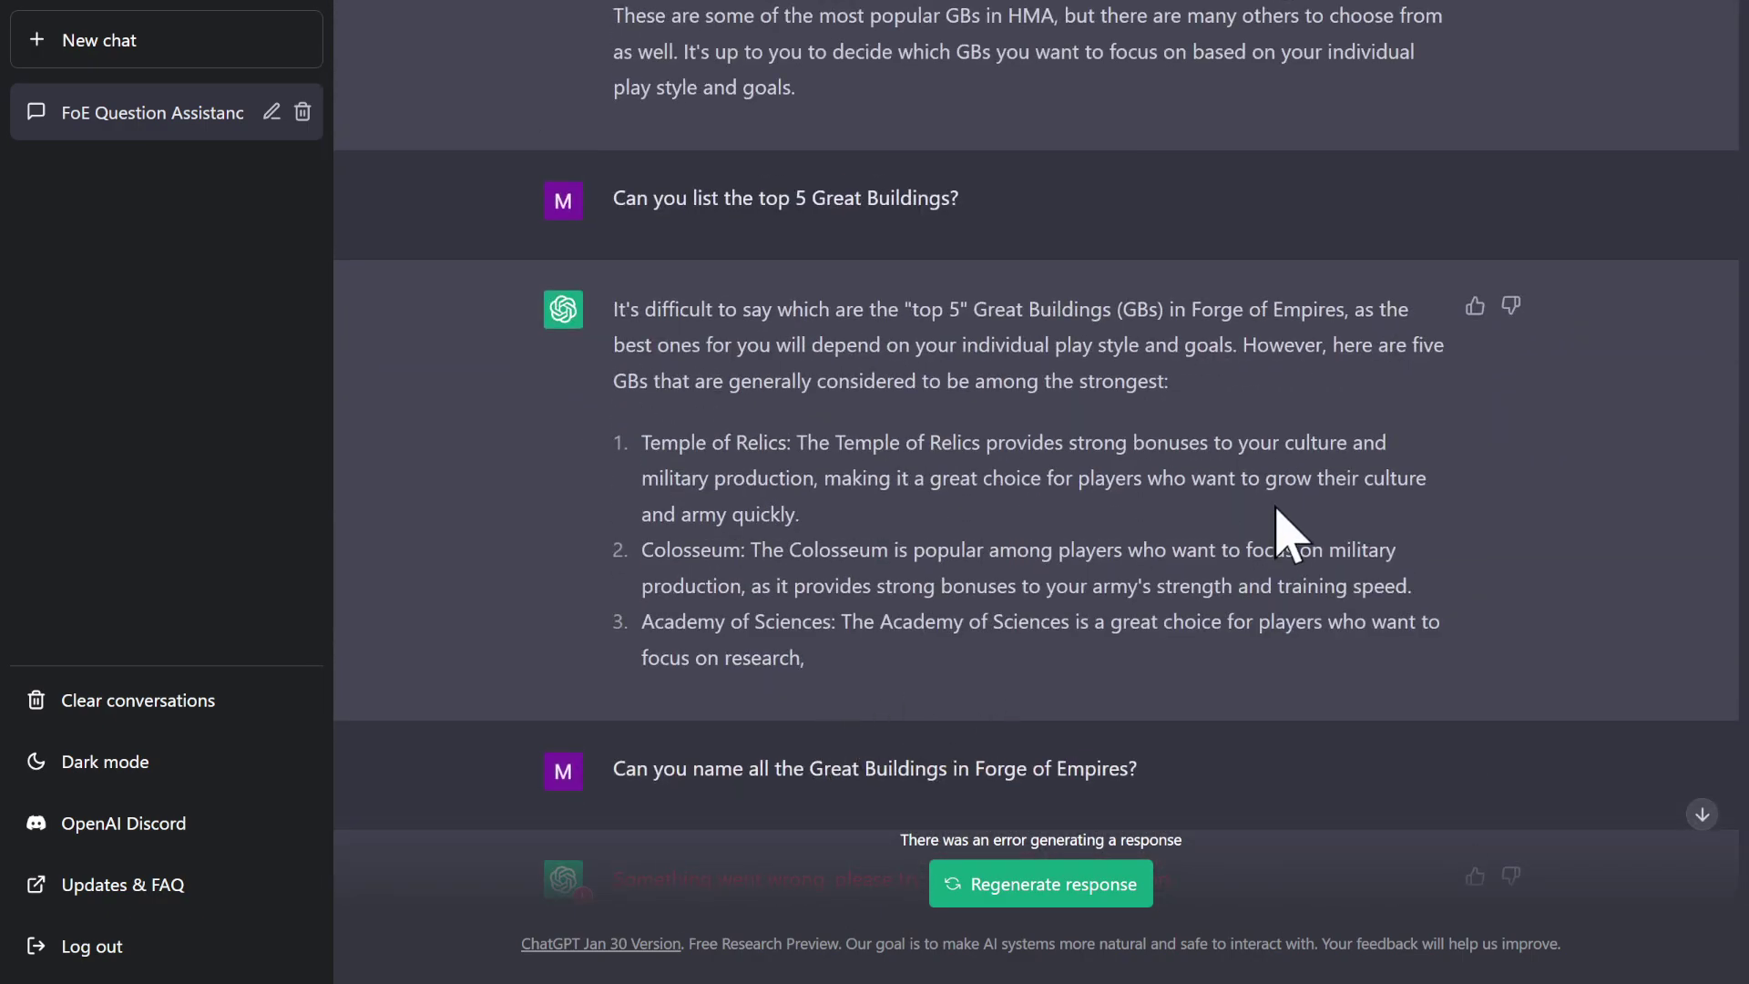